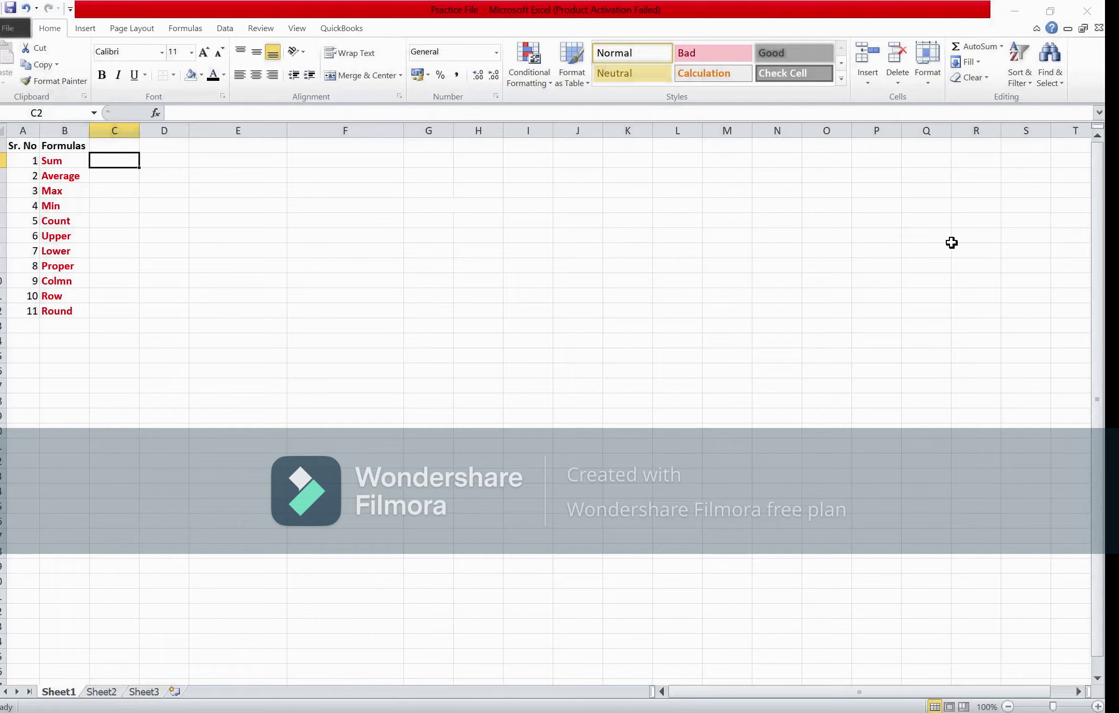
Review the formula names listed in the Formulas column, from Sum down to Round.
click(67, 163)
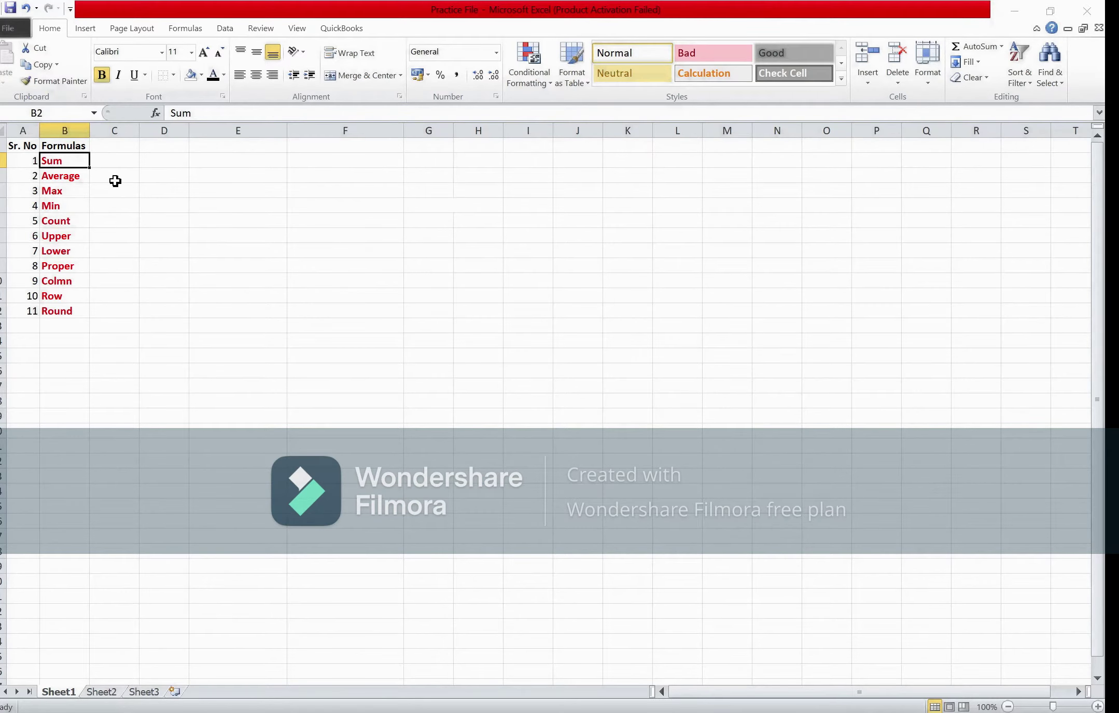
key(Down)
key(Down)
key(Down)
key(Down)
key(Down)
key(Down)
key(Down)
key(Down)
key(Down)
key(Down)
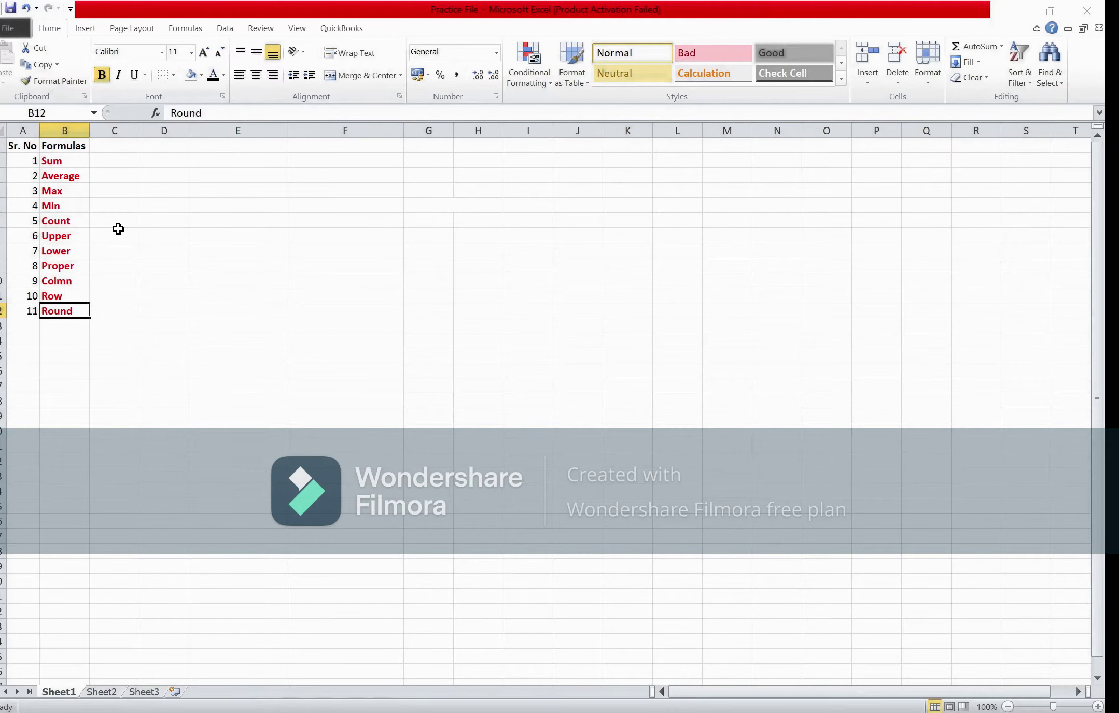
key(Up)
key(Up)
key(Up)
key(Up)
key(Up)
key(Up)
key(Up)
key(Up)
key(Up)
key(Up)
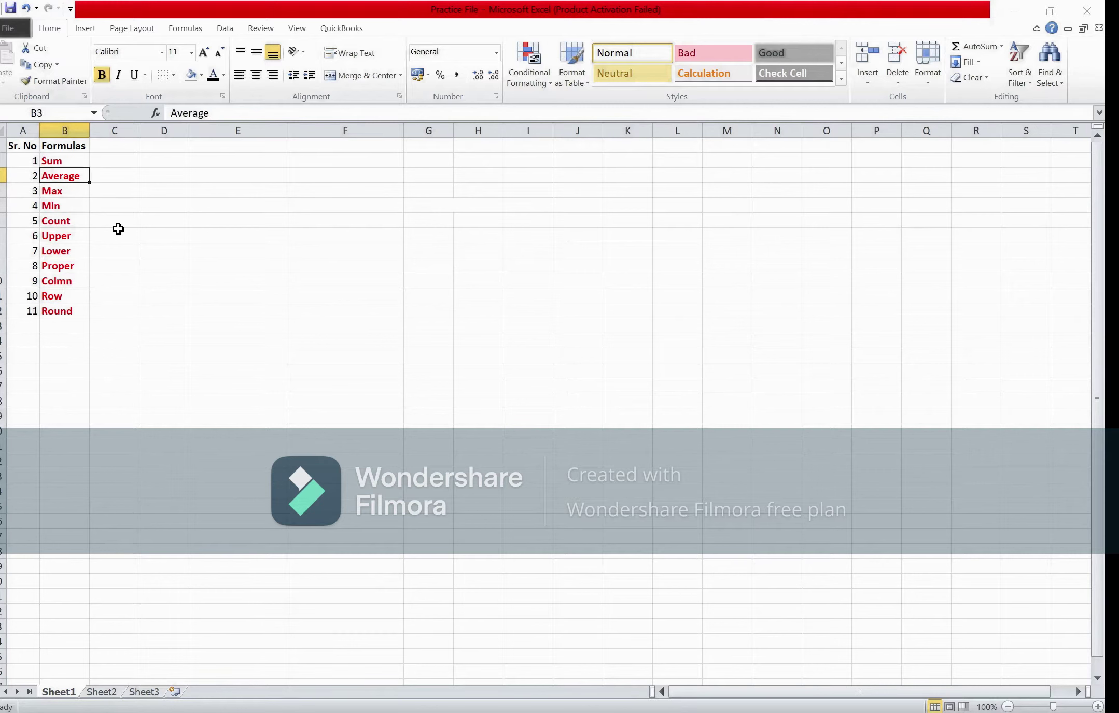
key(Down)
key(Down)
key(Down)
key(Down)
key(Down)
key(Down)
key(Down)
key(Down)
key(Down)
key(Down)
key(Down)
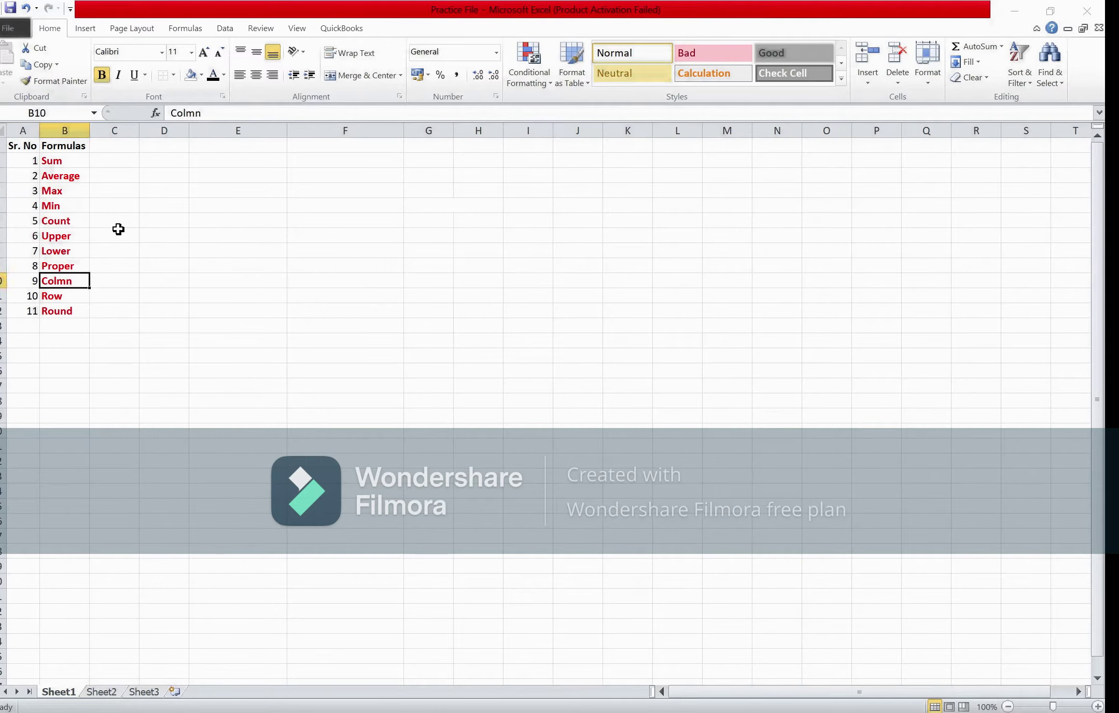
key(Up)
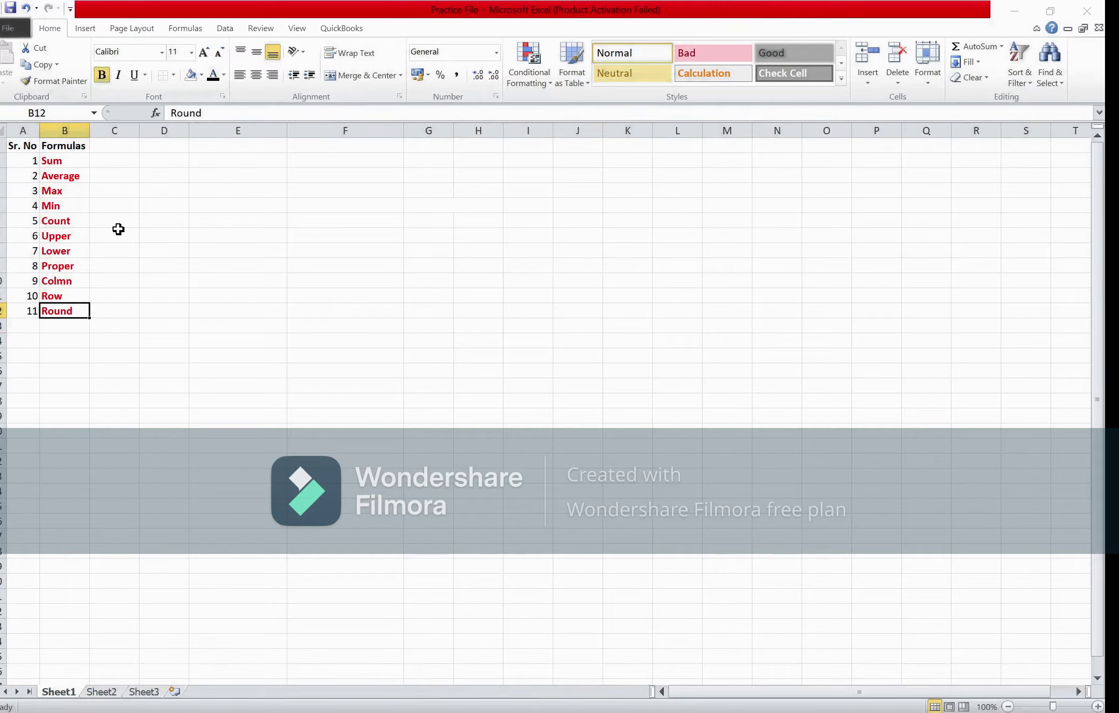
key(Up)
key(Up)
key(Up)
key(Up)
key(Up)
key(Up)
key(Up)
key(Up)
key(Up)
key(Up)
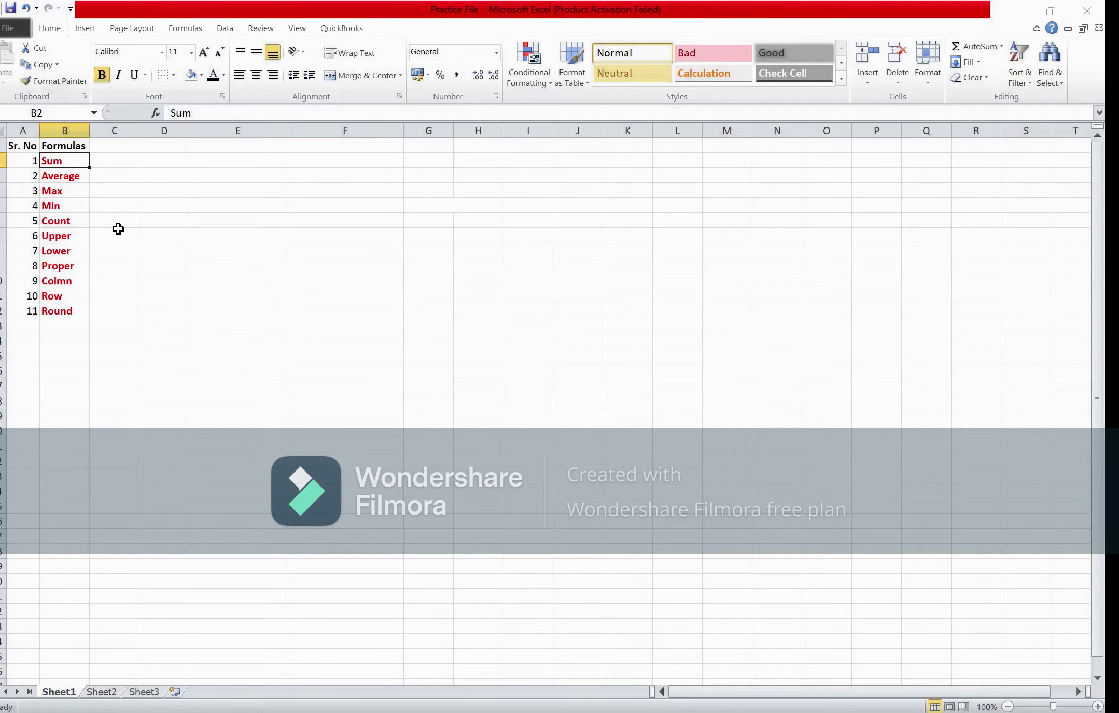
key(Down)
key(Left)
key(Up)
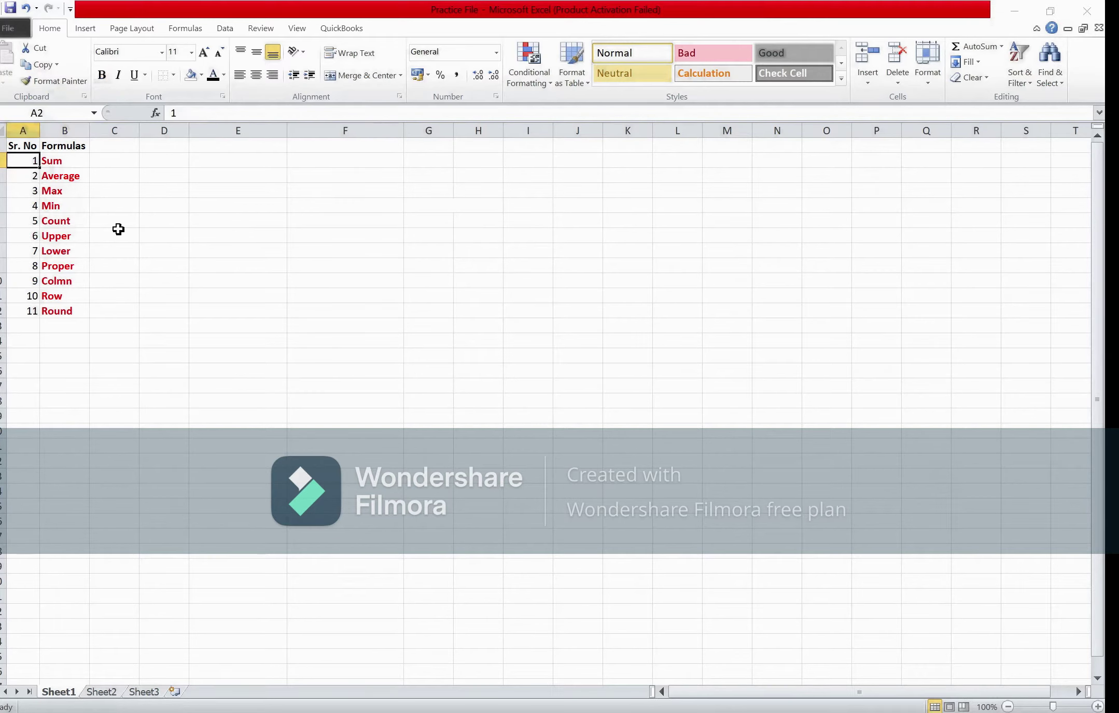
key(Right)
key(Down)
key(Down)
key(Right)
key(Left)
key(Up)
key(Down)
key(Right)
key(Down)
key(Left)
key(Down)
key(Down)
key(Up)
key(Up)
key(Up)
Enter the column headers Name in E3 and Class in F3.
key(Right)
key(Right)
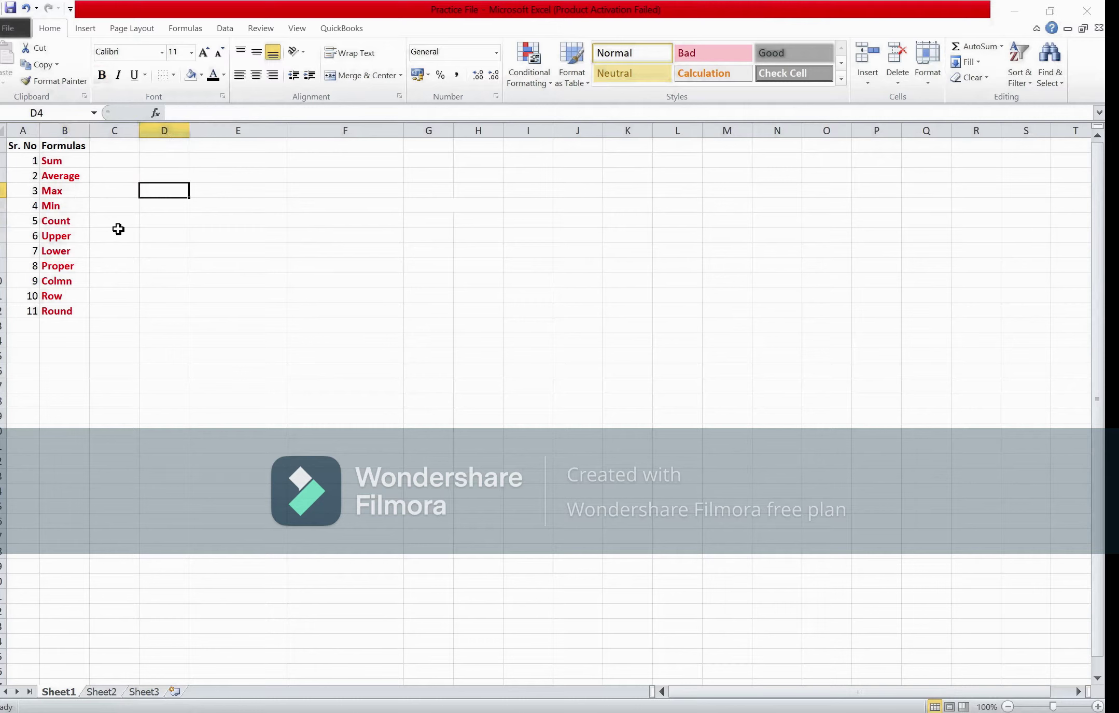
key(Up)
key(Right)
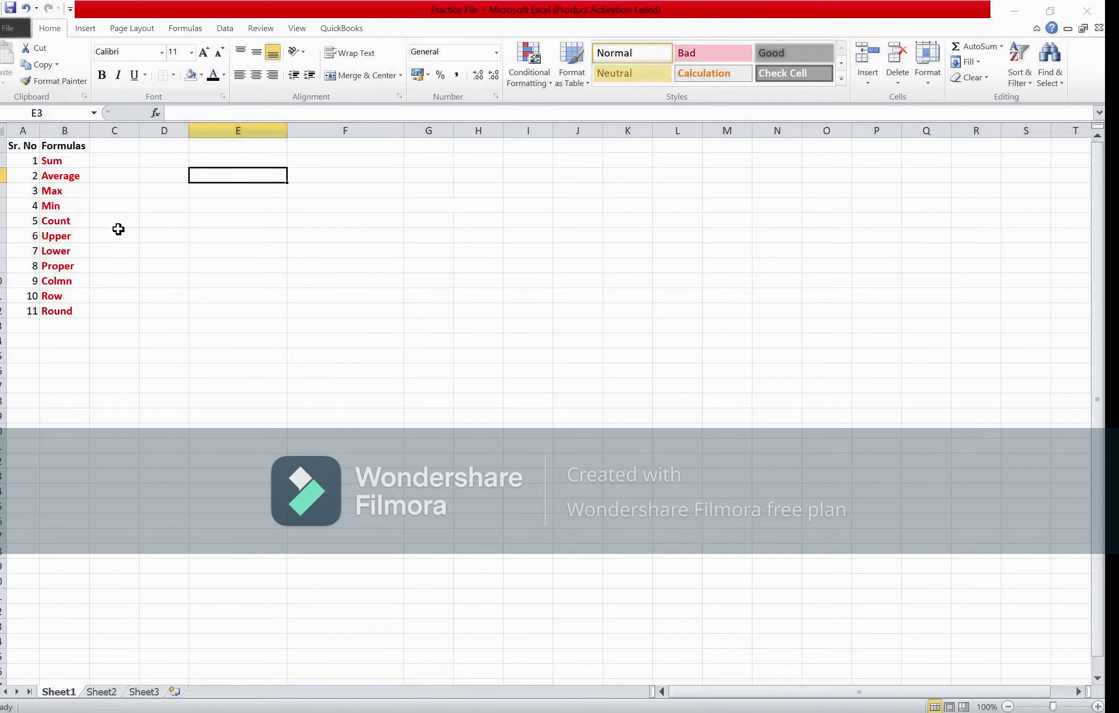
text(Name)
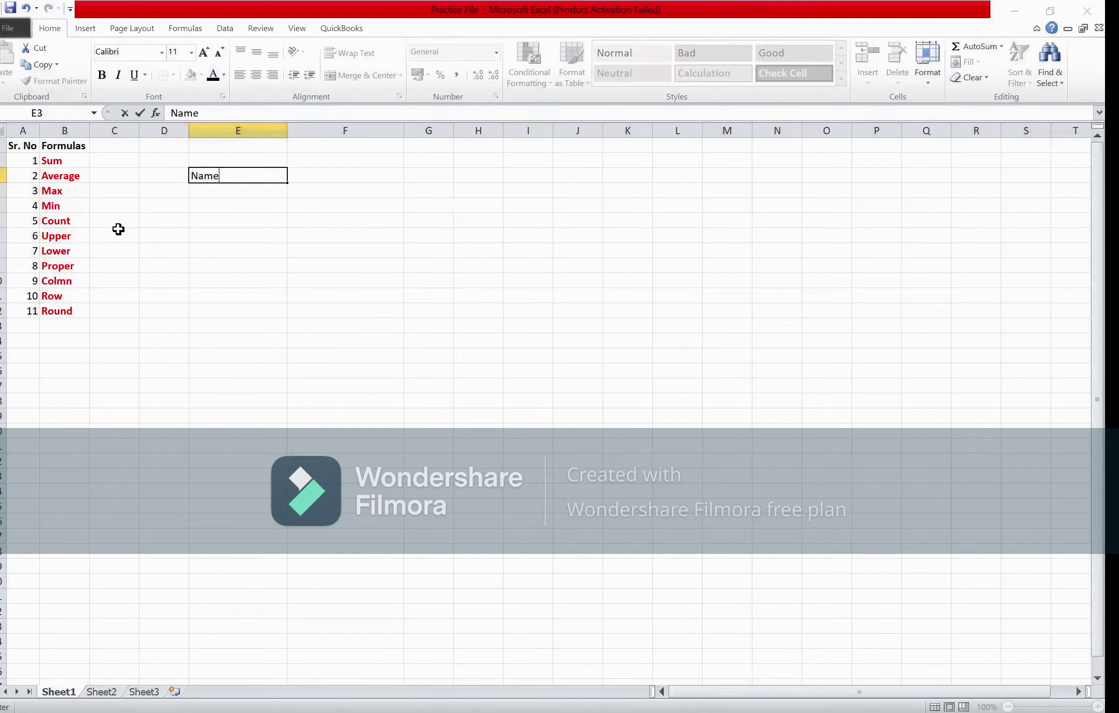
key(Return)
key(Up)
key(Right)
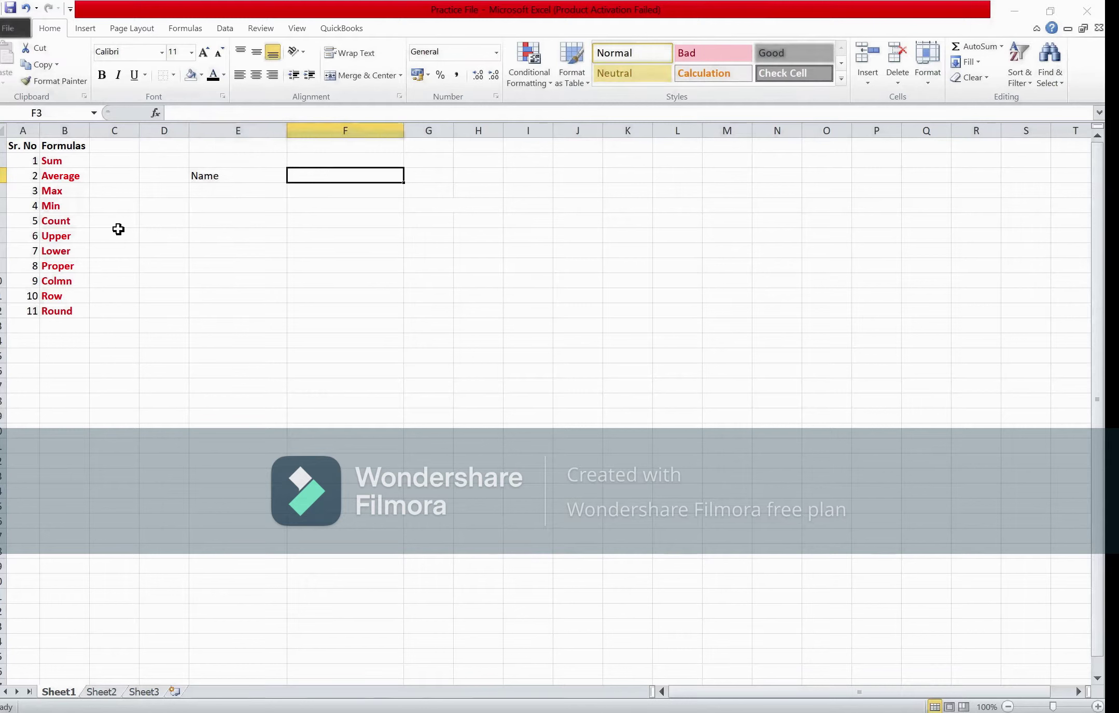
text(Class)
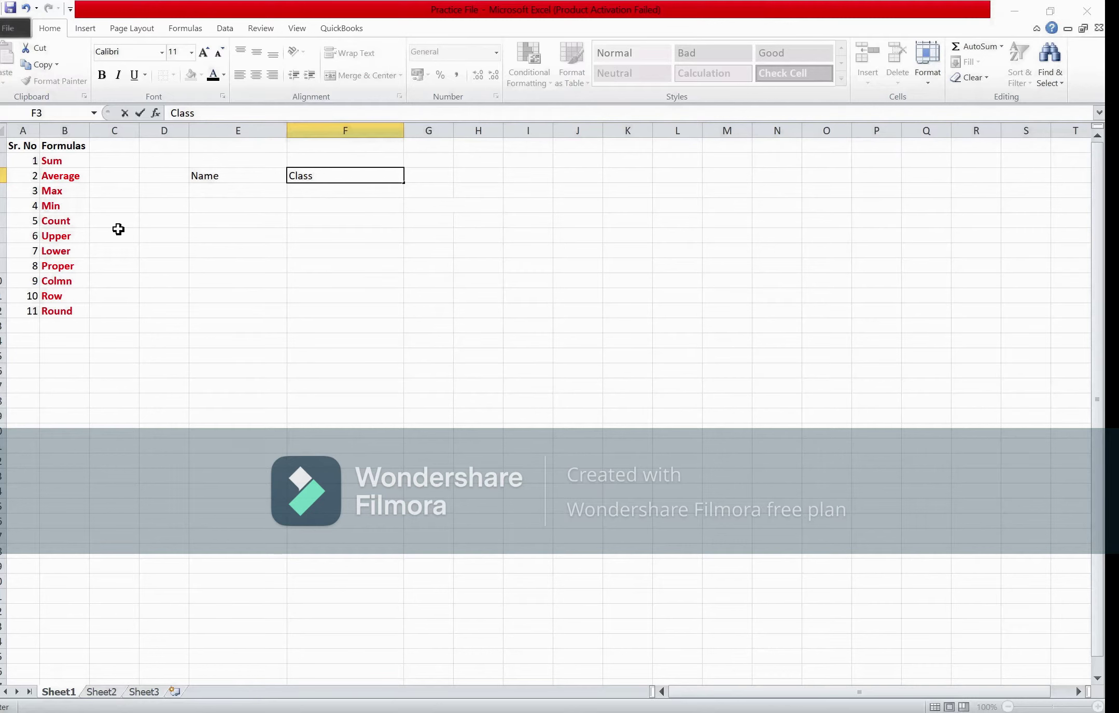
key(Return)
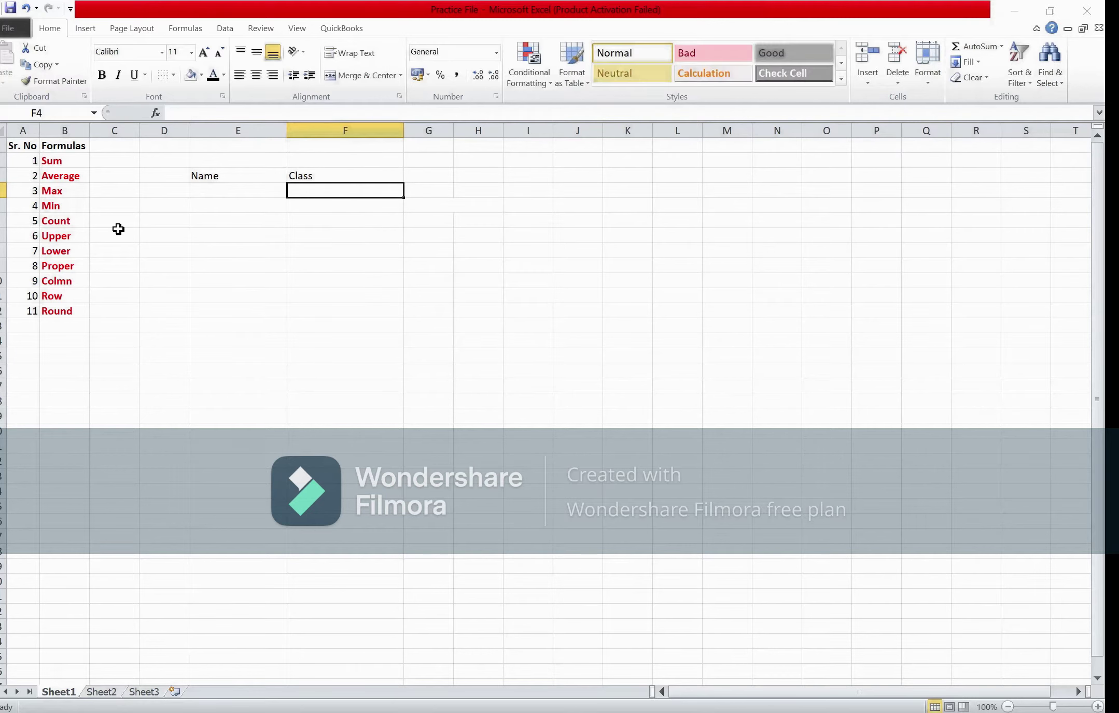
Enter the group header Marks in G2, one row above the Name and Class headers.
key(Right)
key(Up)
key(Up)
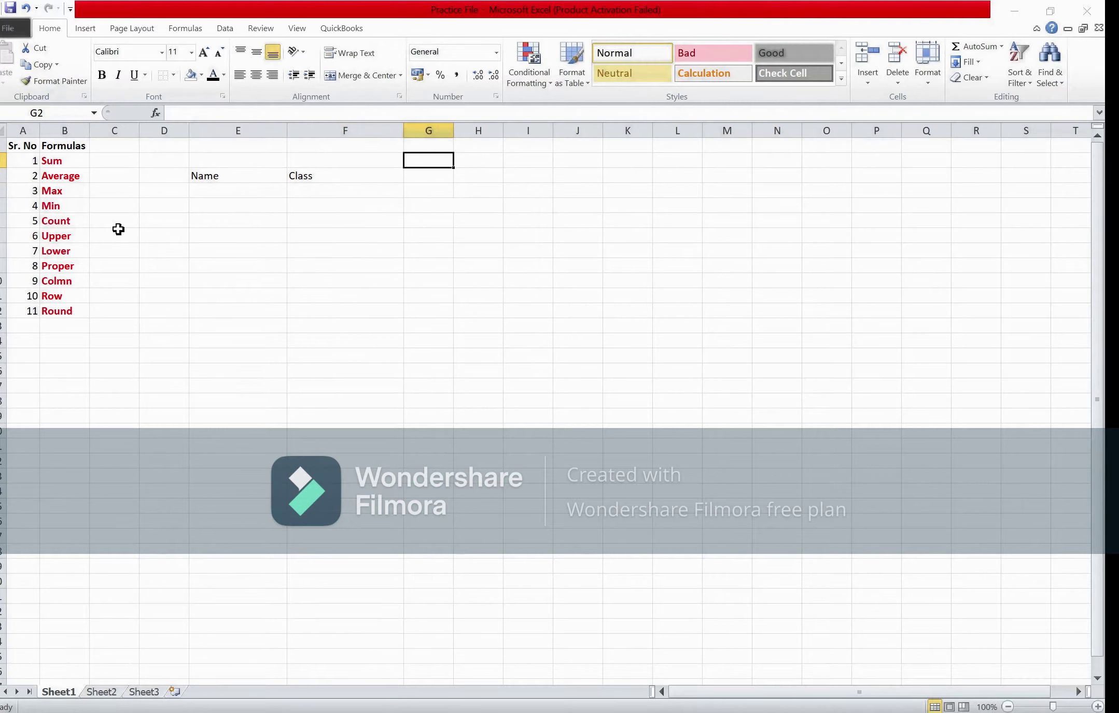
text(M)
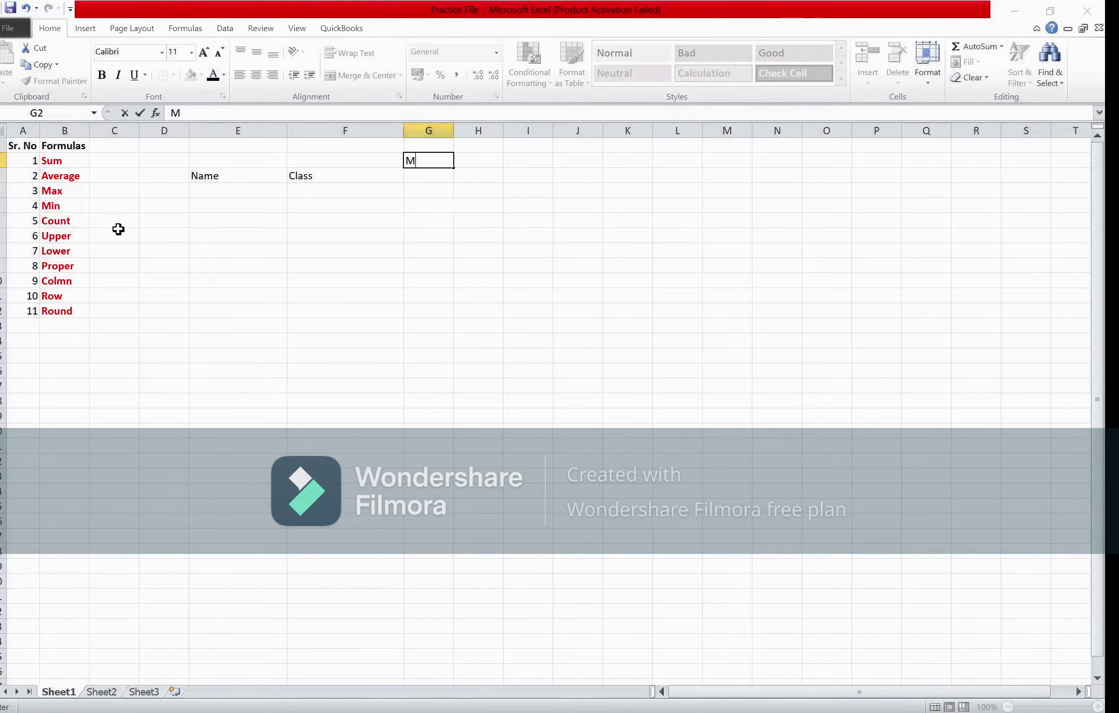
text(arks)
key(Return)
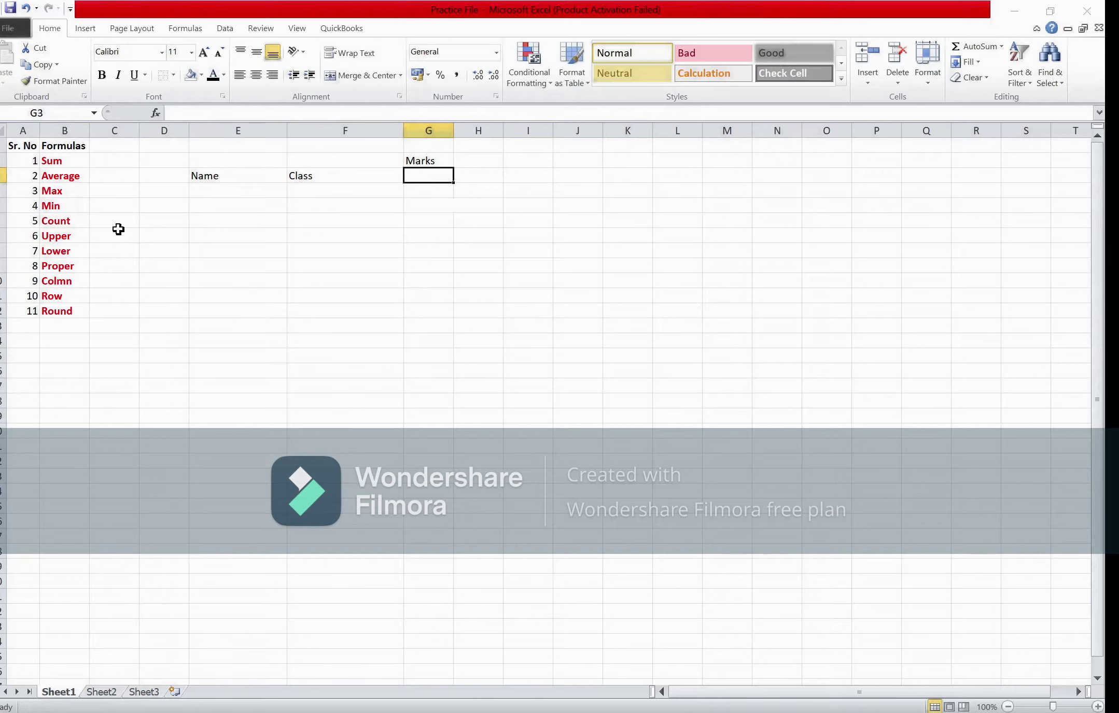
Enter the subheaders Obtained in G3 and Total in H3, beneath the Marks header.
key(Up)
key(Right)
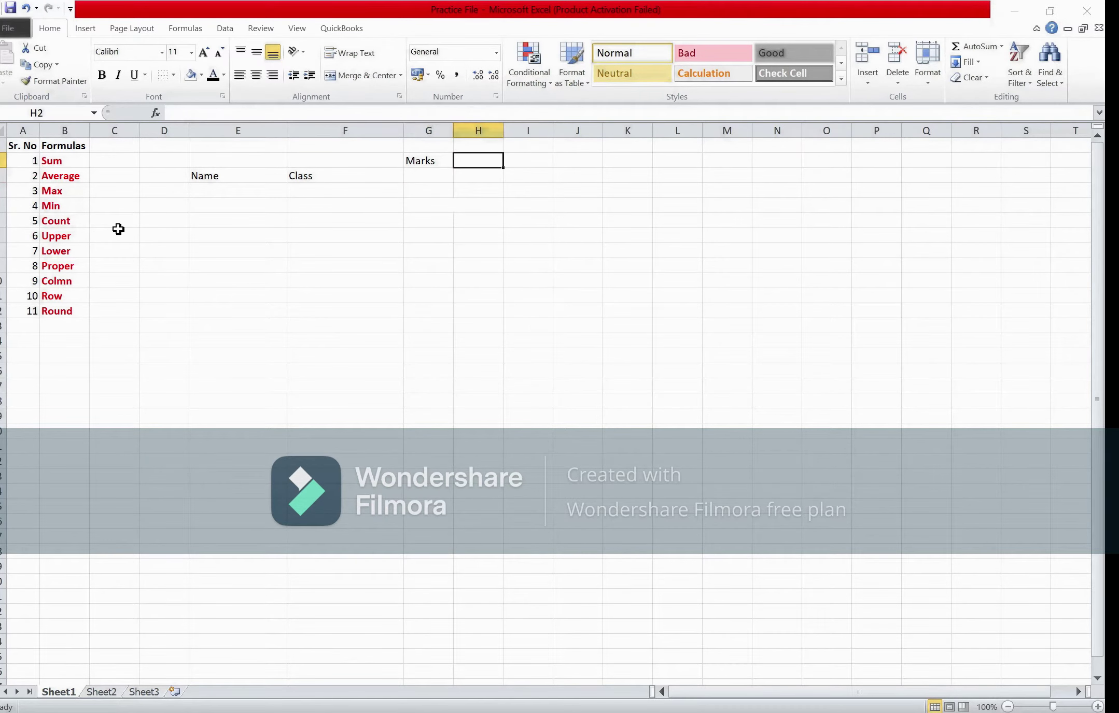
key(Down)
key(Left)
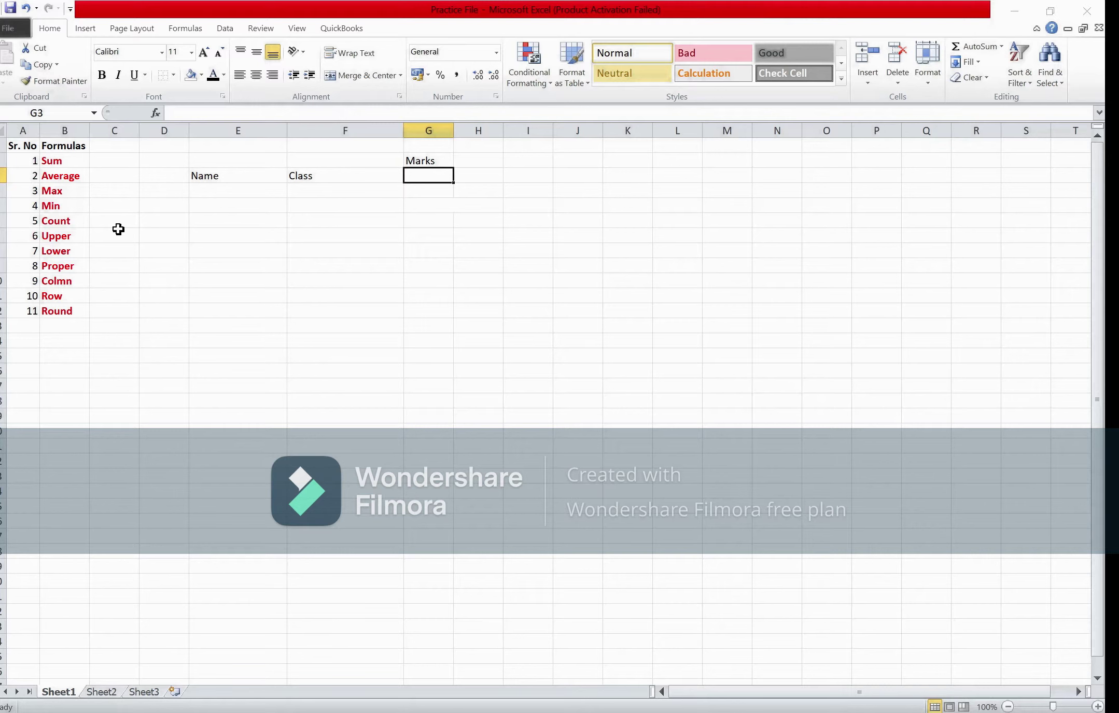
text(Obt)
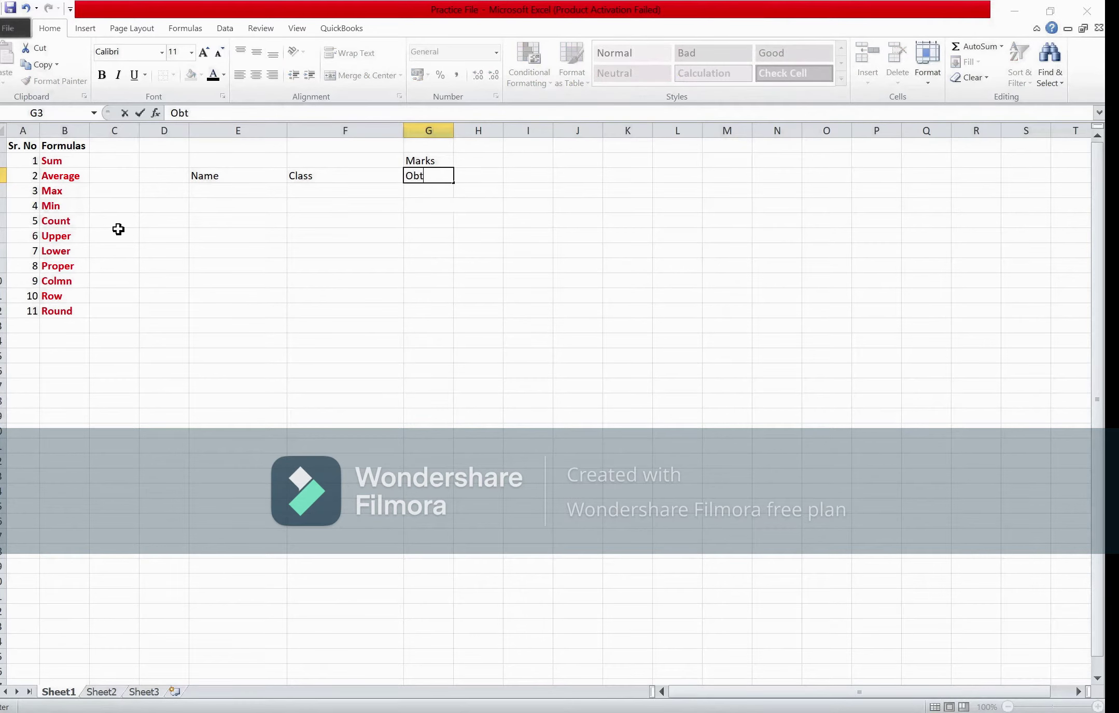
text(ained)
key(Return)
key(Up)
key(Right)
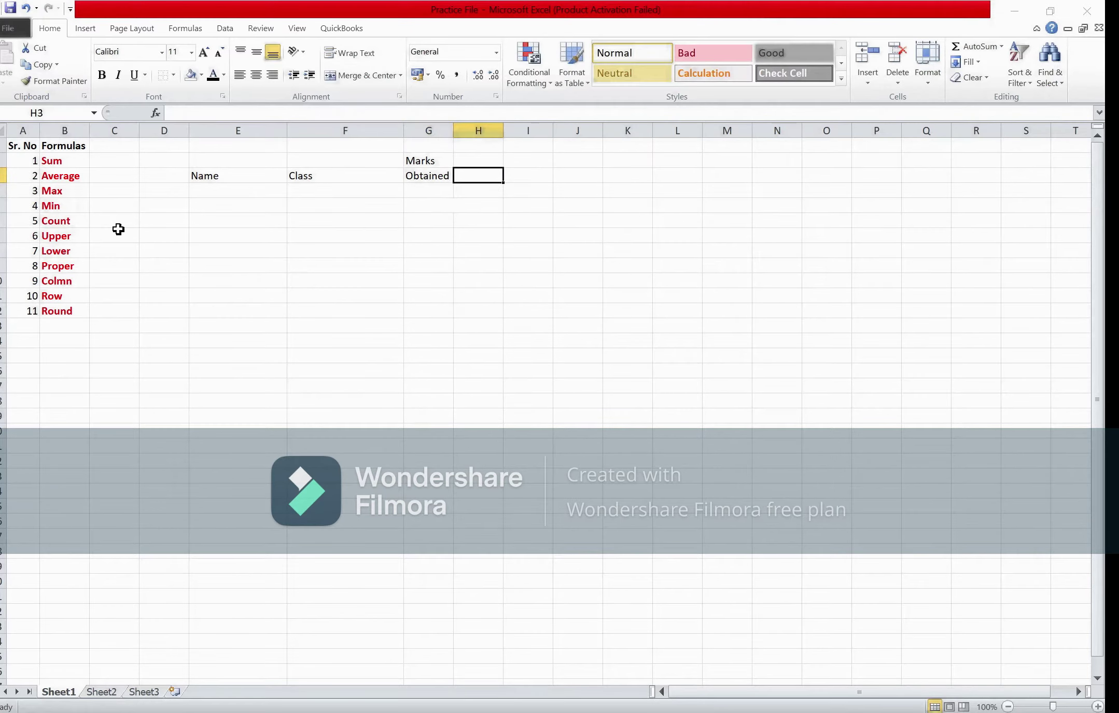
text(Tota)
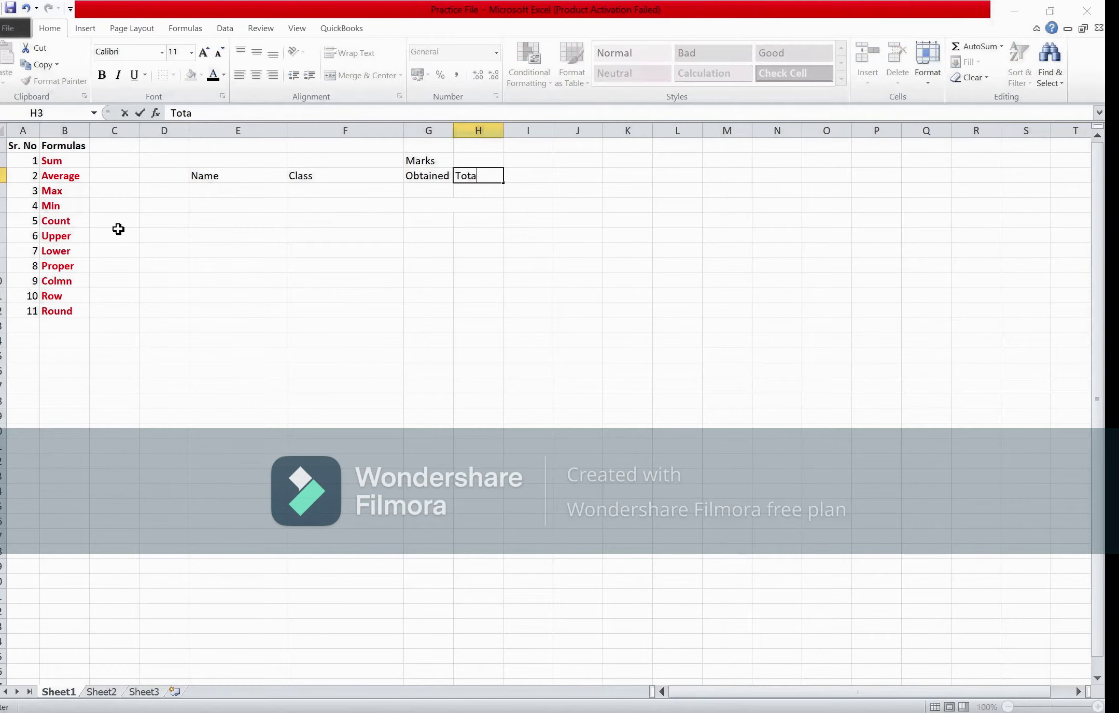
text(l)
key(Return)
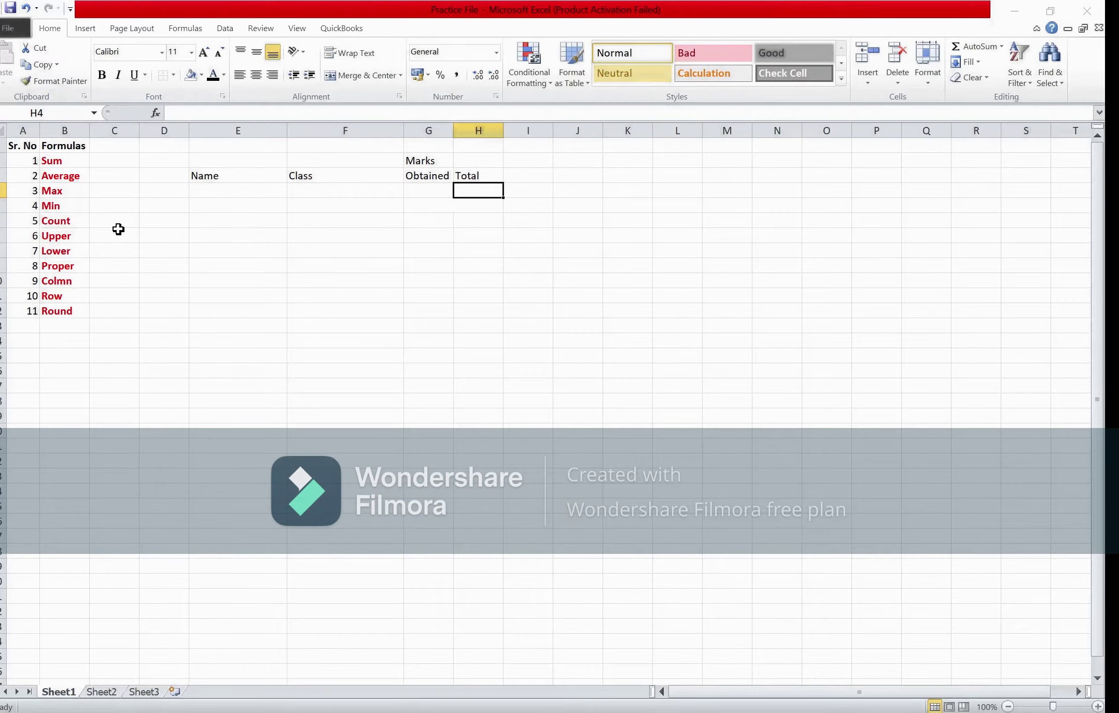
Merge and center the Marks header across G2:H2.
key(Up)
key(Up)
key(Left)
key(shift+Right)
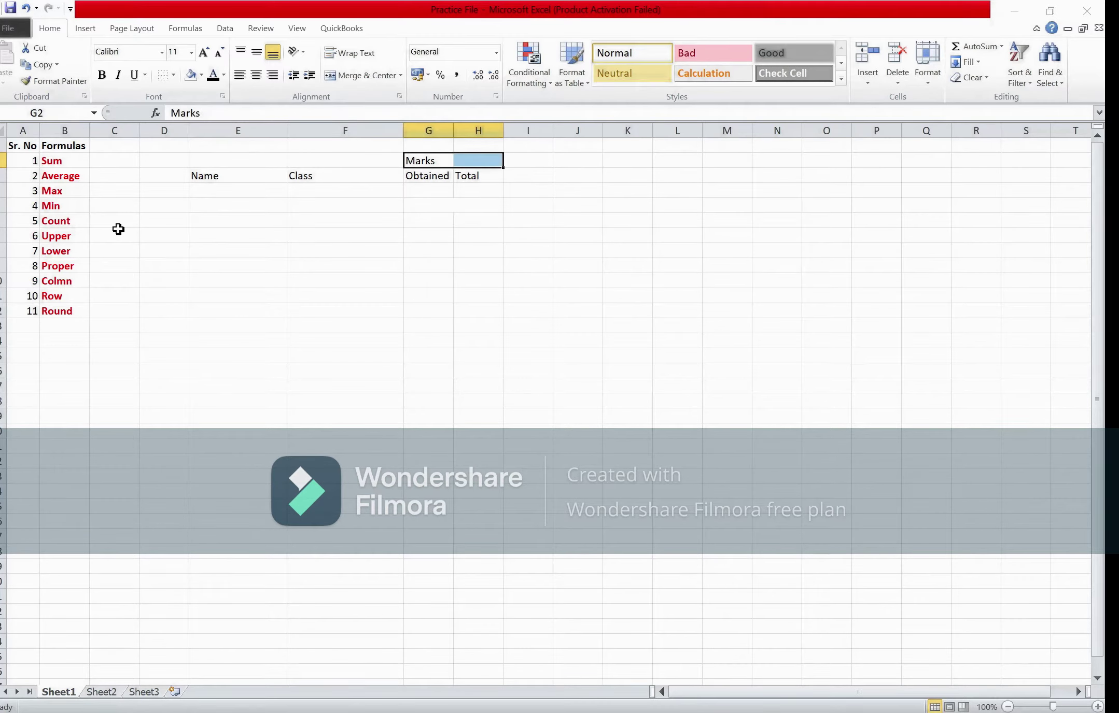
click(360, 76)
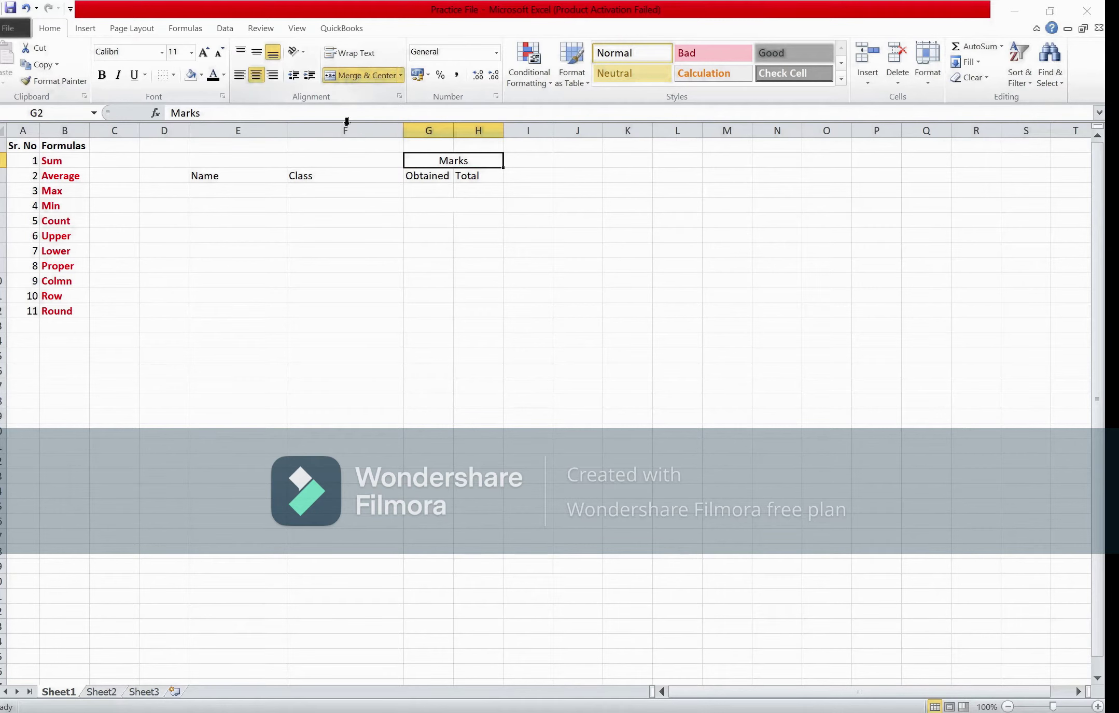
click(409, 248)
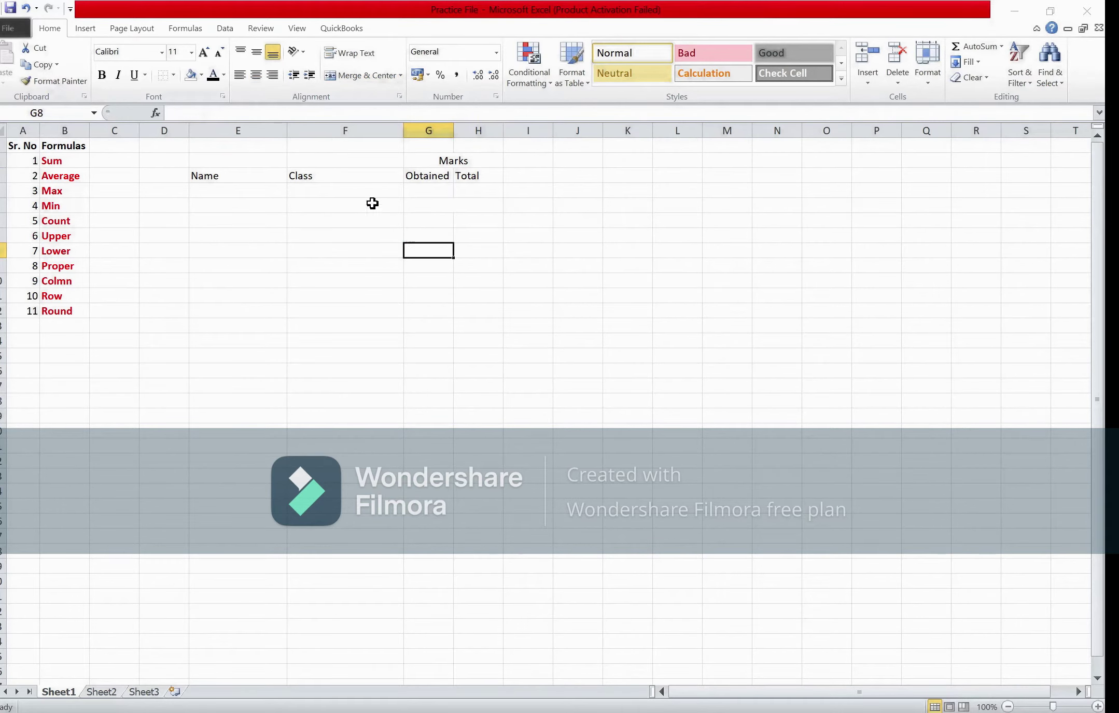
Make all the table headers in E2:H3 bold.
click(219, 164)
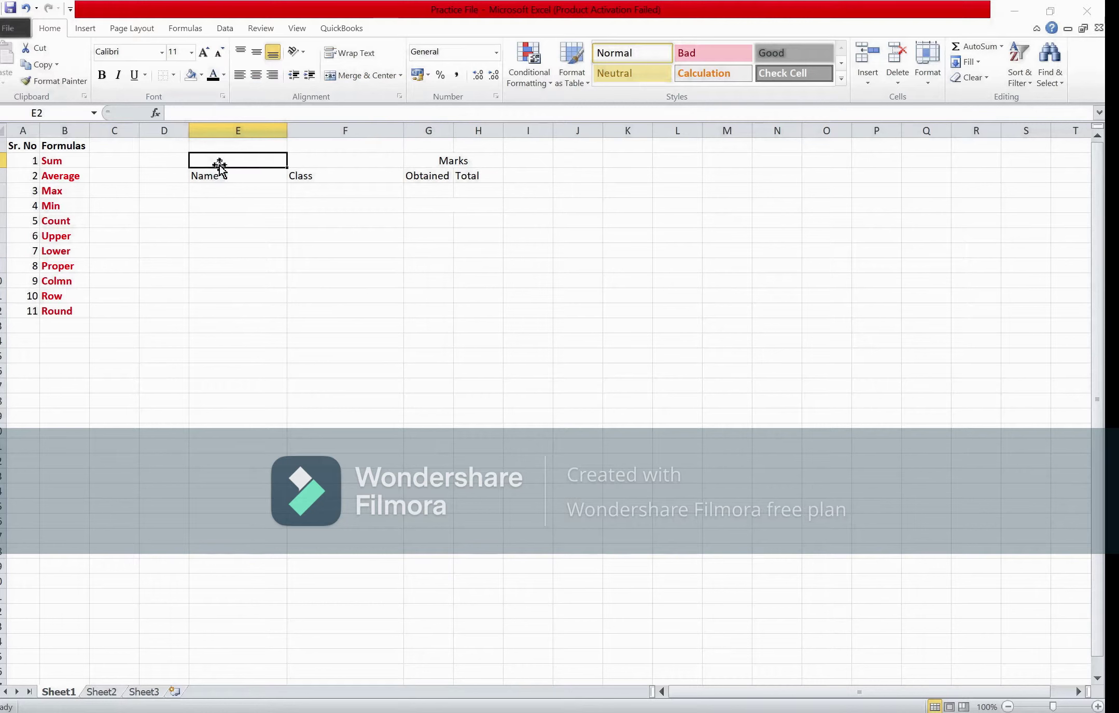
key(Tab)
click(219, 165)
key(shift+Right)
key(shift+Right)
key(shift+Right)
key(shift+Down)
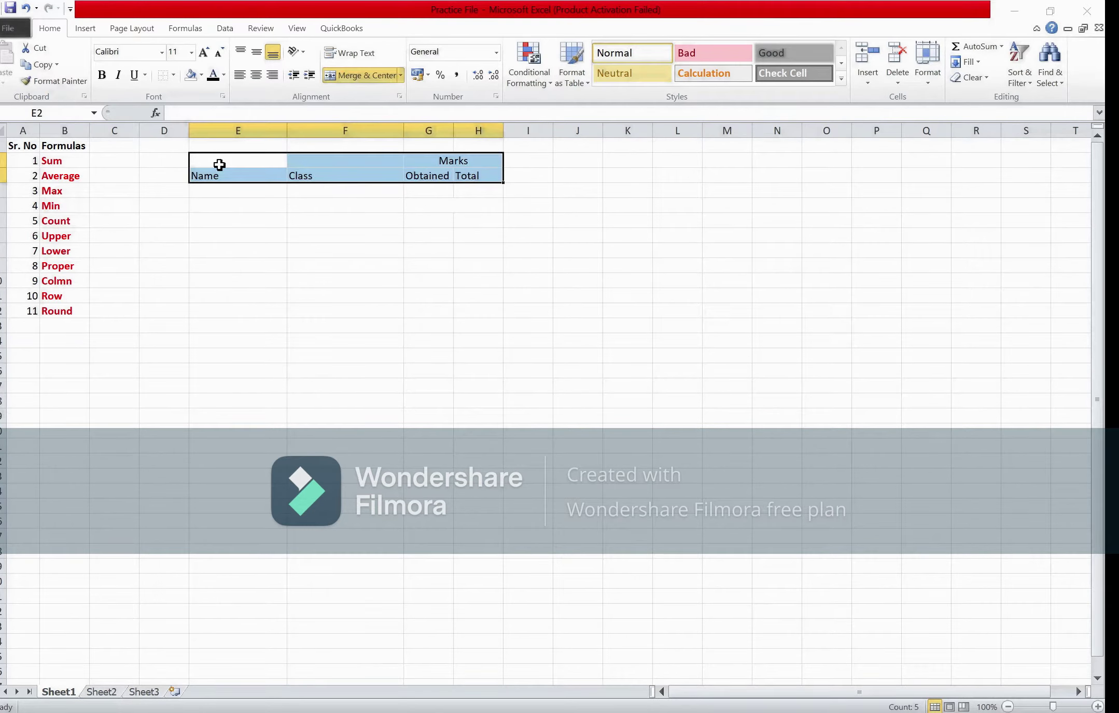
key(ctrl+b)
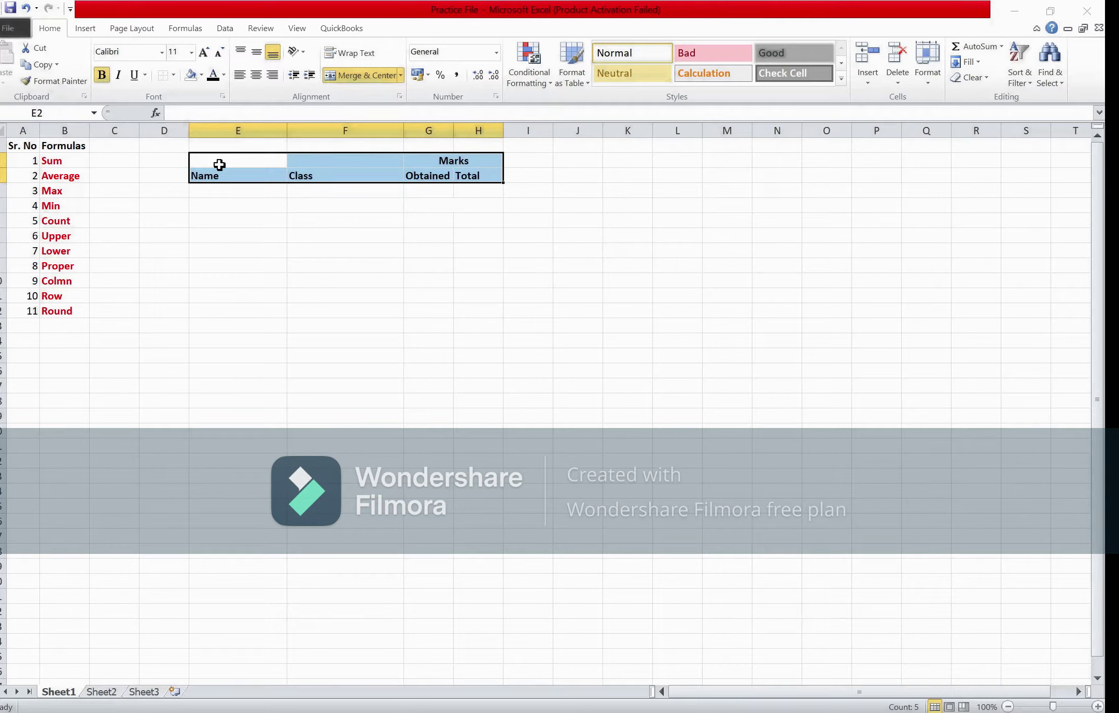
Enter the first two students' names in E4 and E5 under the Name header.
click(243, 196)
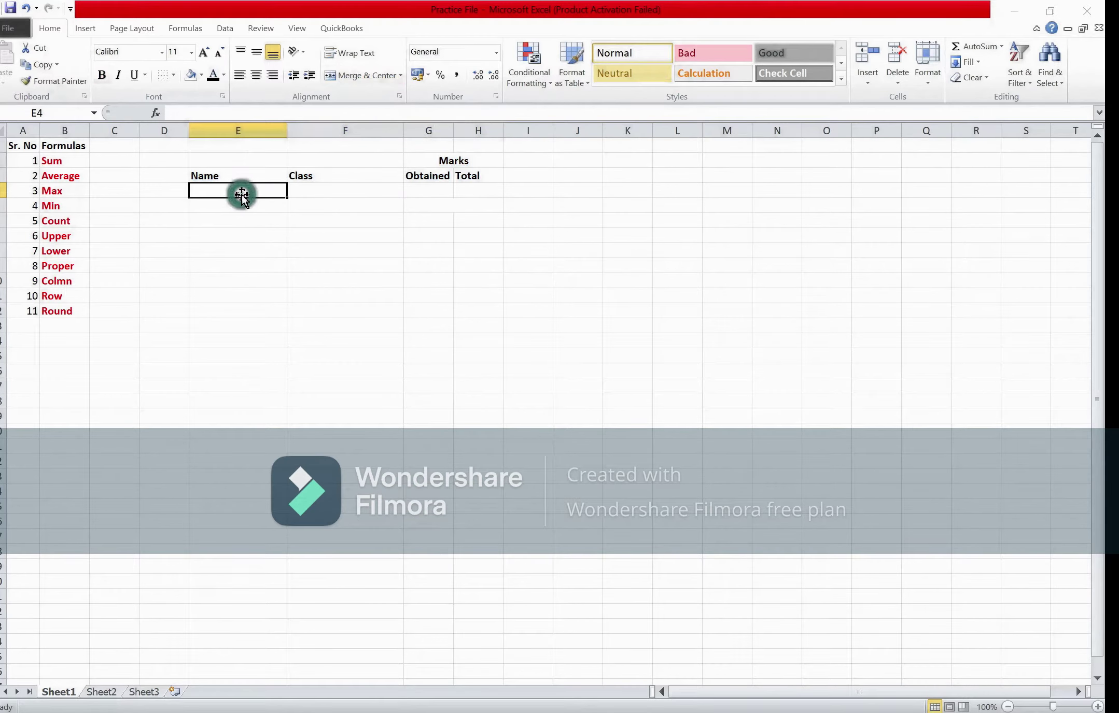
text(Z)
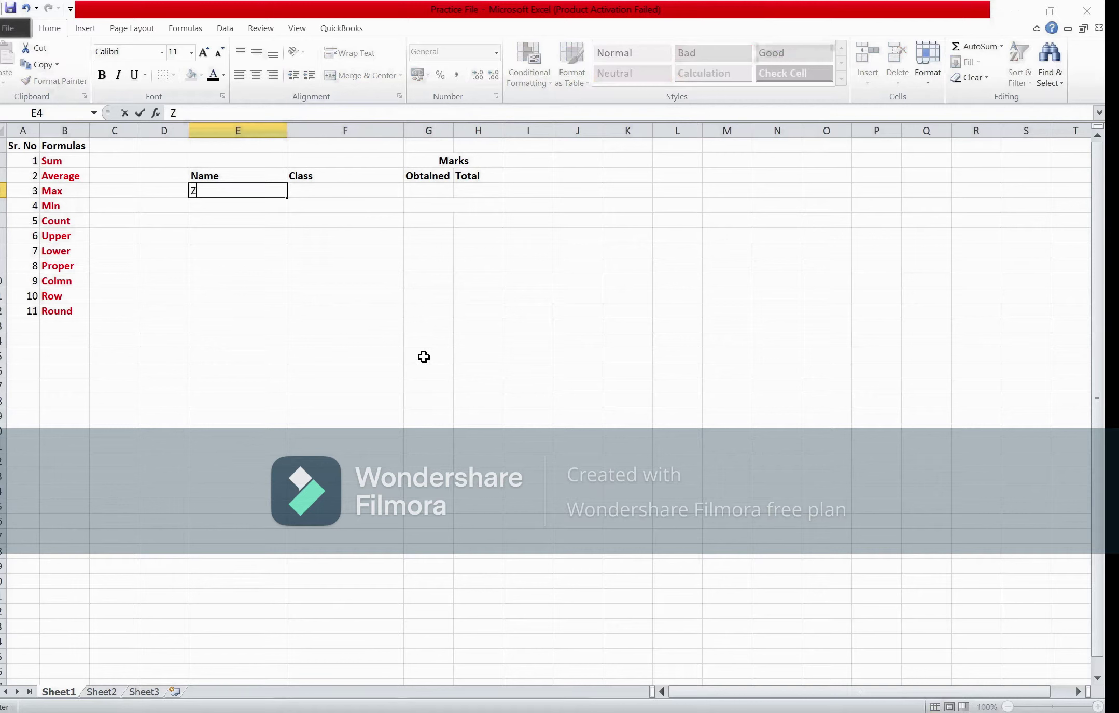
text(ahid)
key(Return)
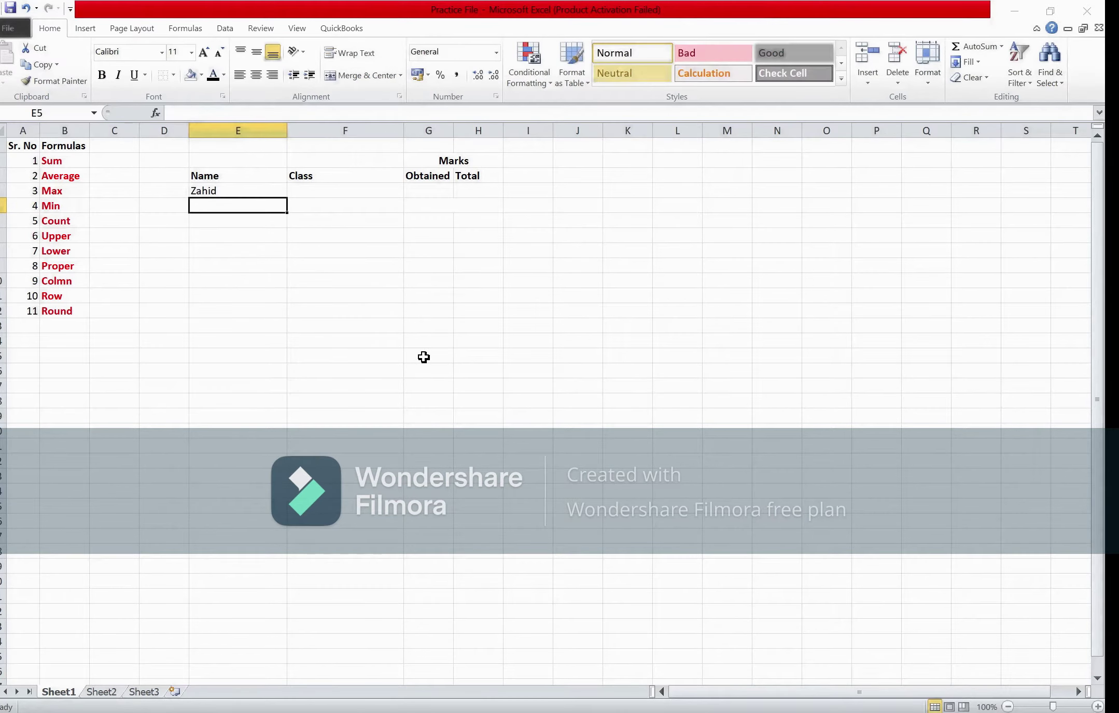
text(Abu )
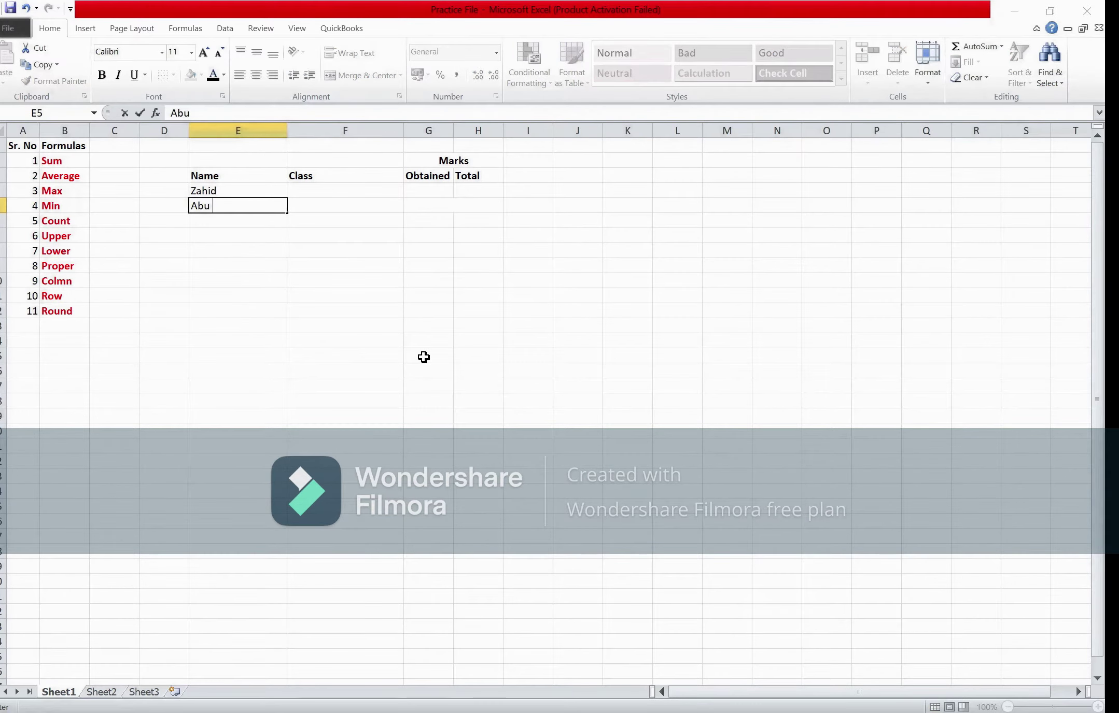
text(BAkar)
key(BackSpace)
key(BackSpace)
key(BackSpace)
key(BackSpace)
text(akar)
key(Return)
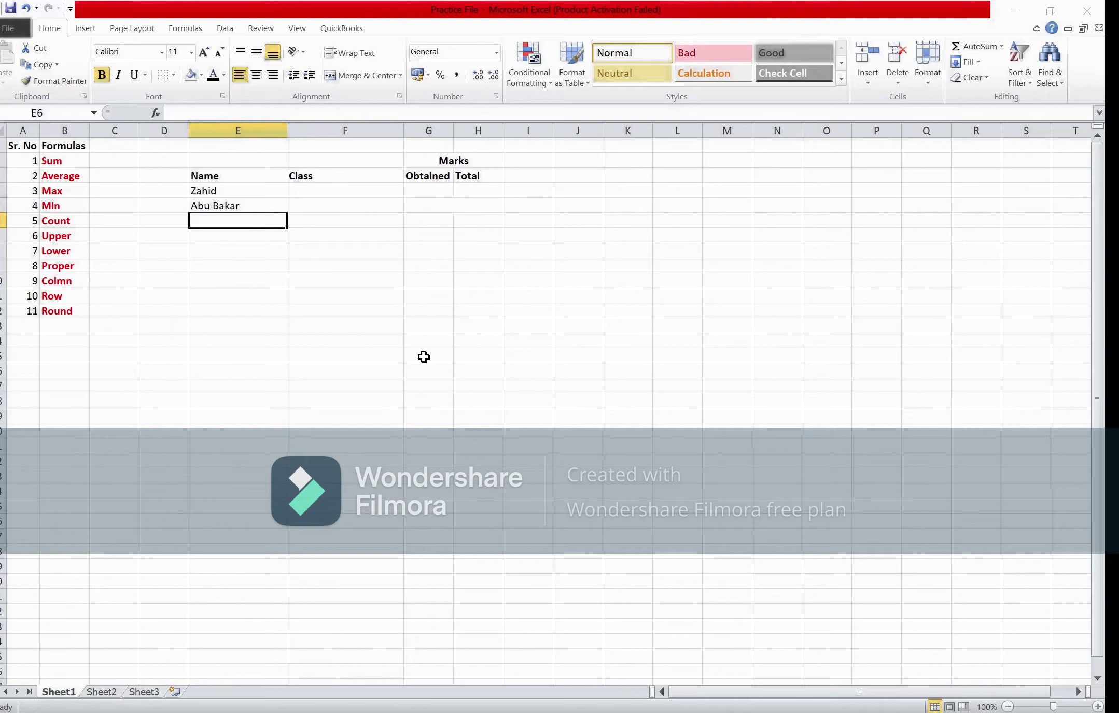
text(Akmal)
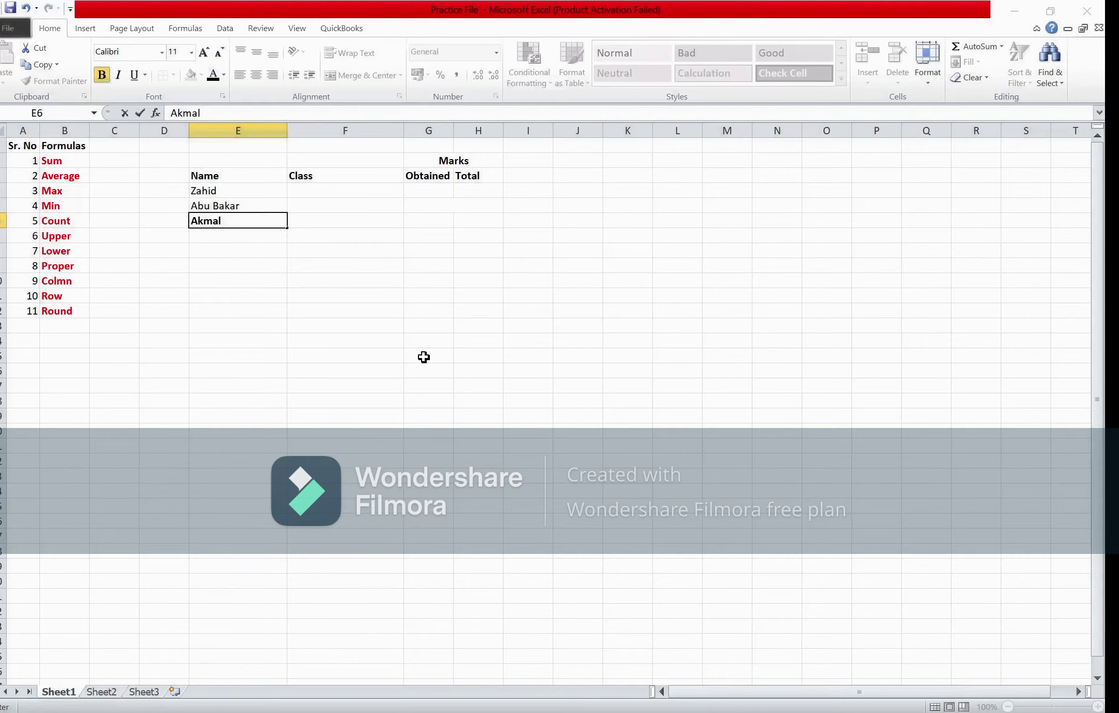
key(Escape)
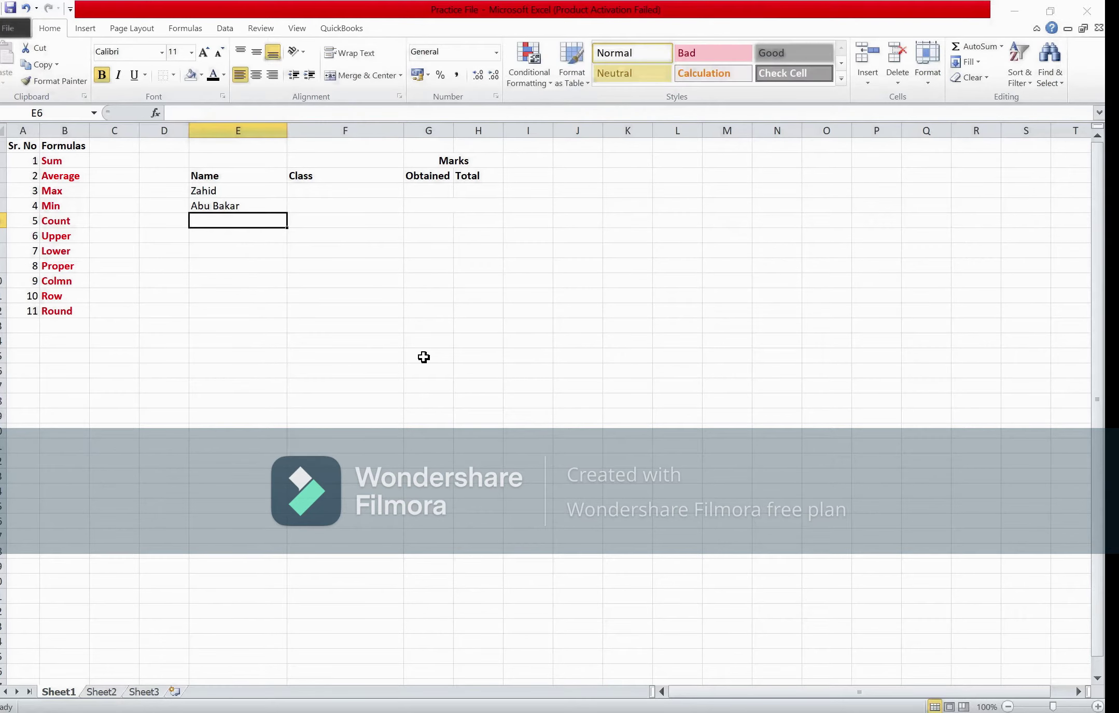
Remove bold formatting from E6 and enter the next two students' names in E6 and E7.
click(102, 75)
text(Akma)
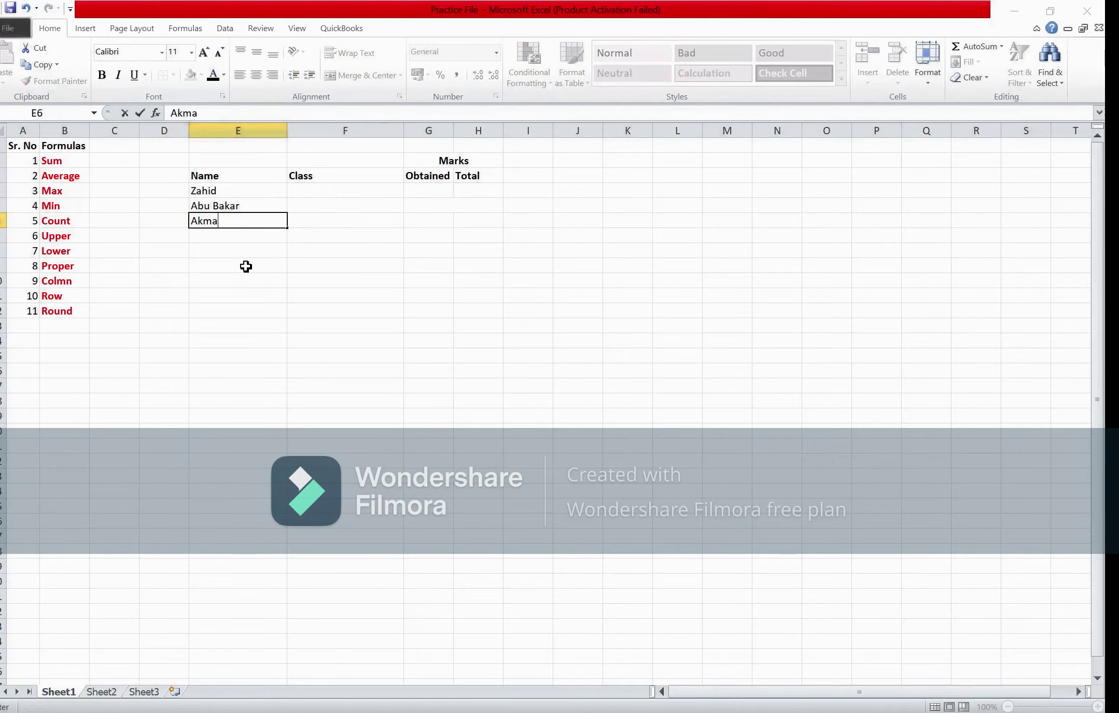
text(l)
key(Return)
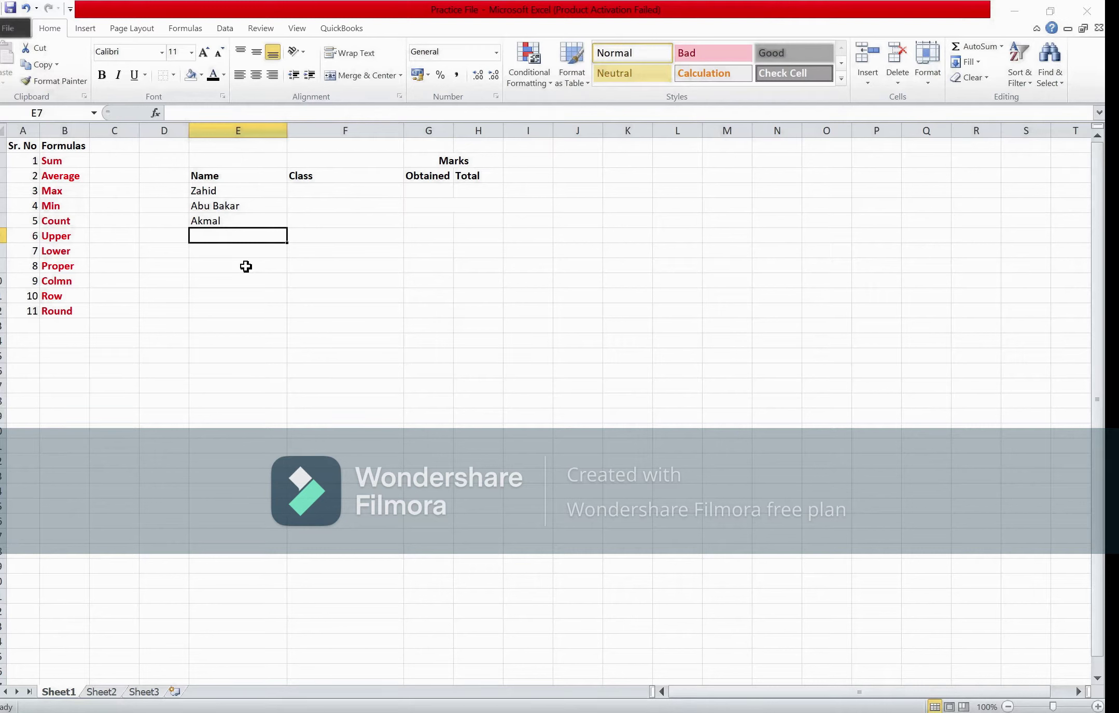
text(Ziad)
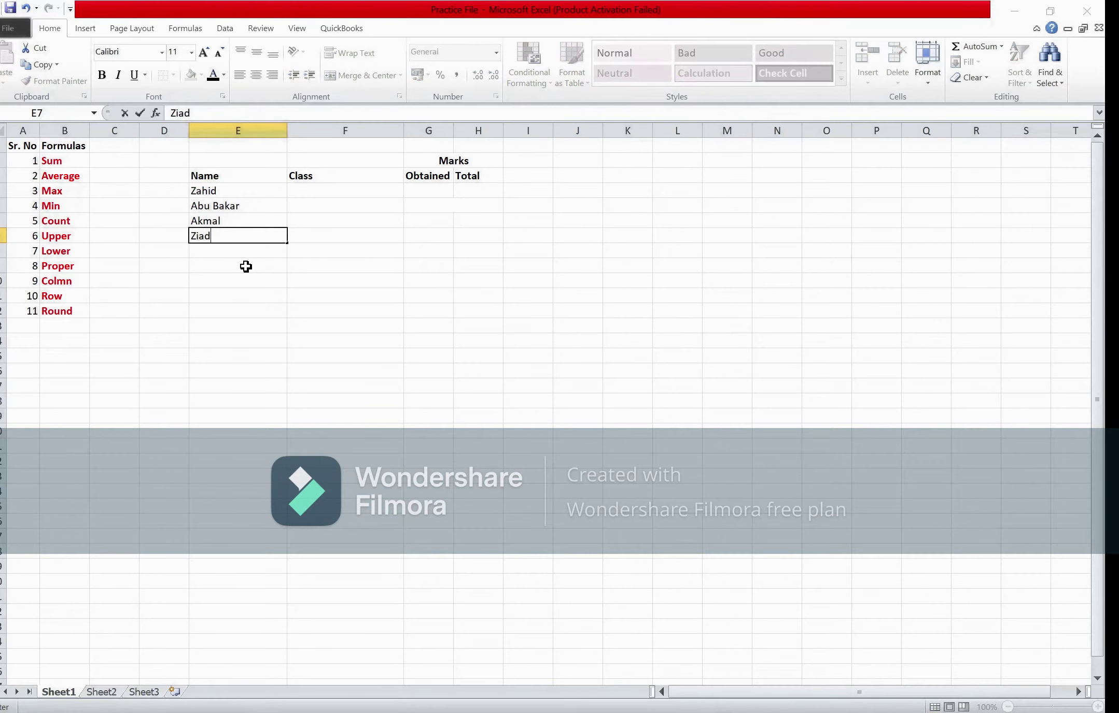
key(Return)
Enter the last two students' names in E8 and E9 of the Name column.
text(Raza)
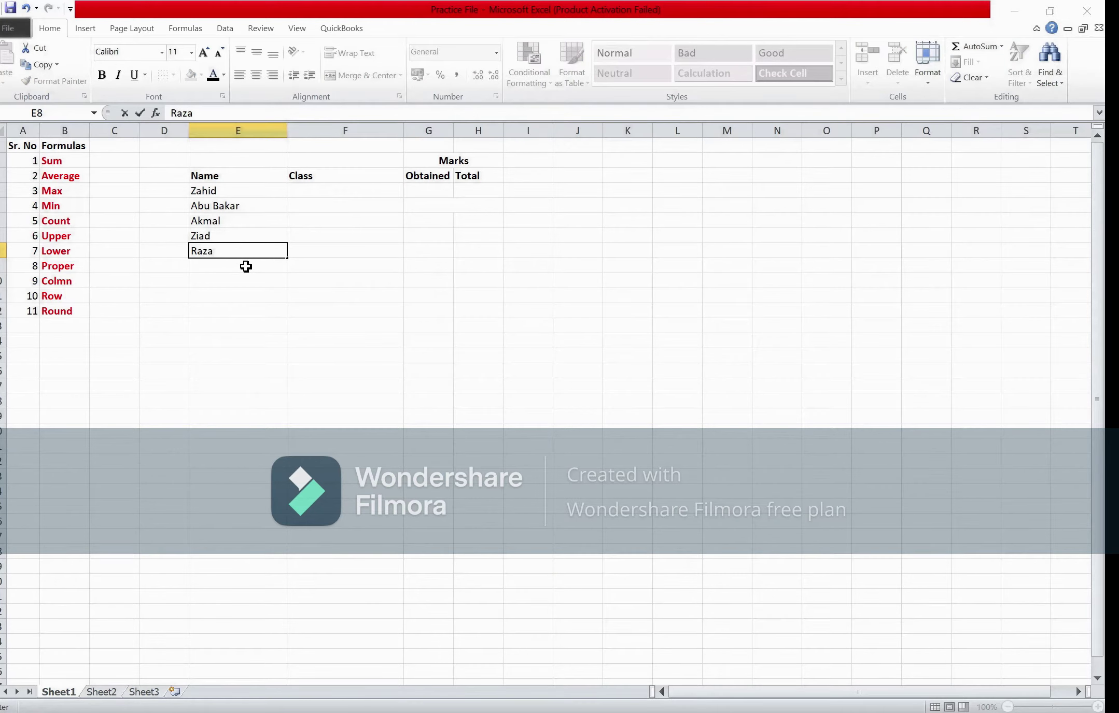
text(aq)
key(Return)
text(K)
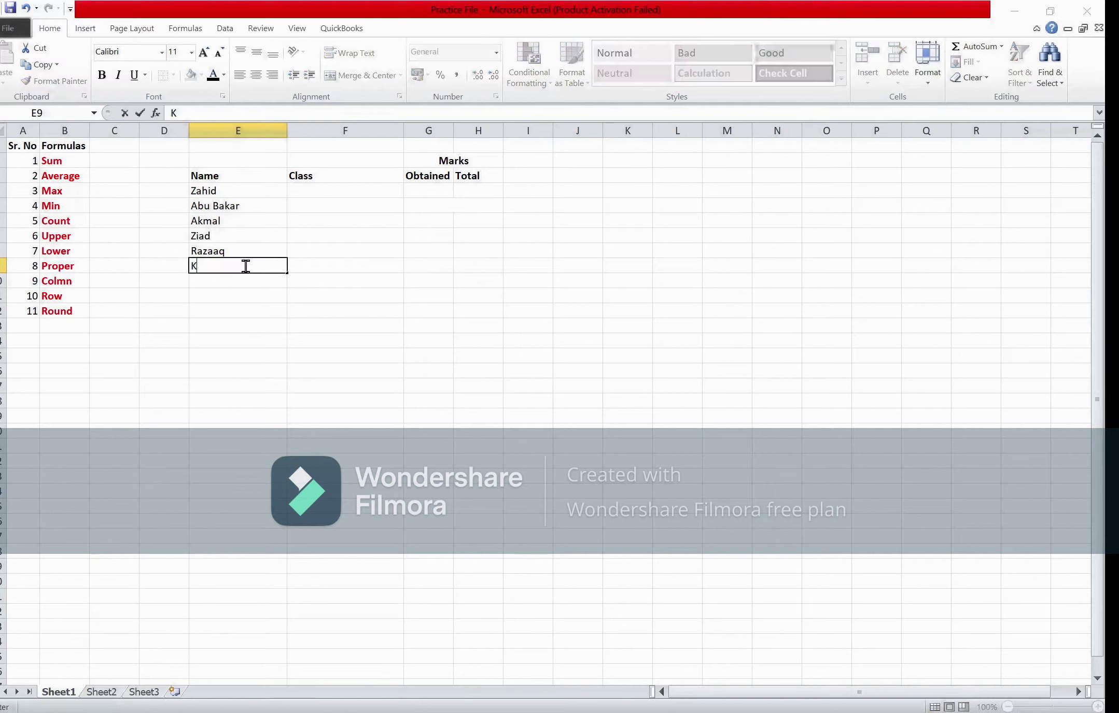
text(aleem)
key(Return)
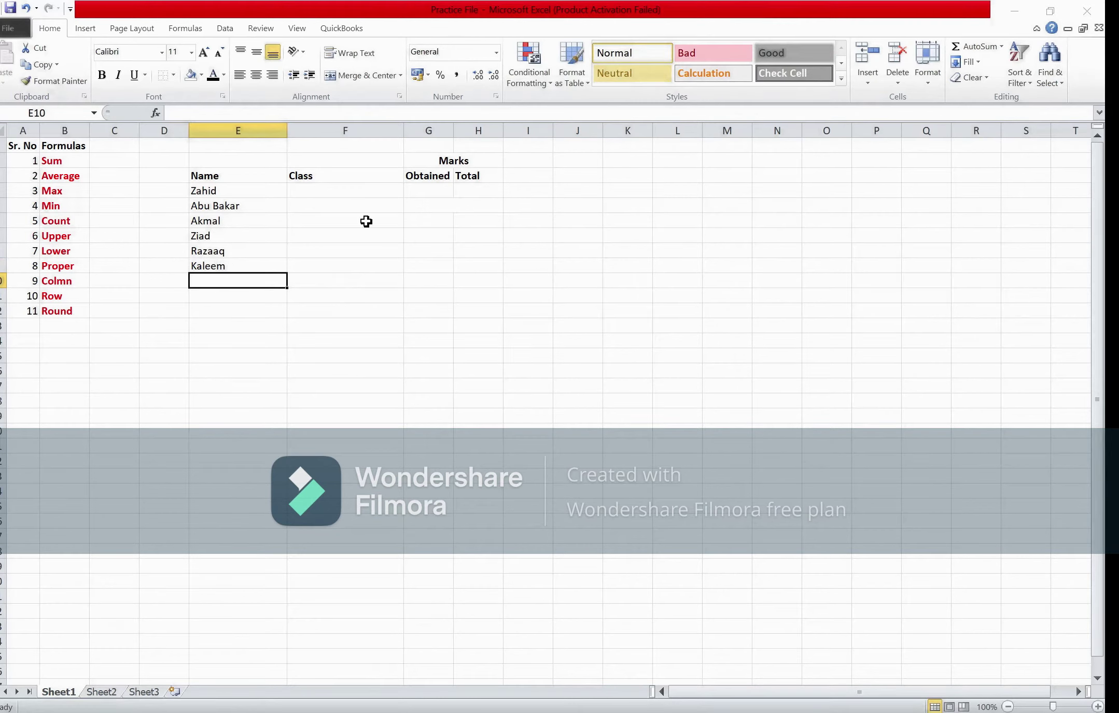
Enter the classes 9th in F4 and 10th in F5 under the Class header.
click(330, 187)
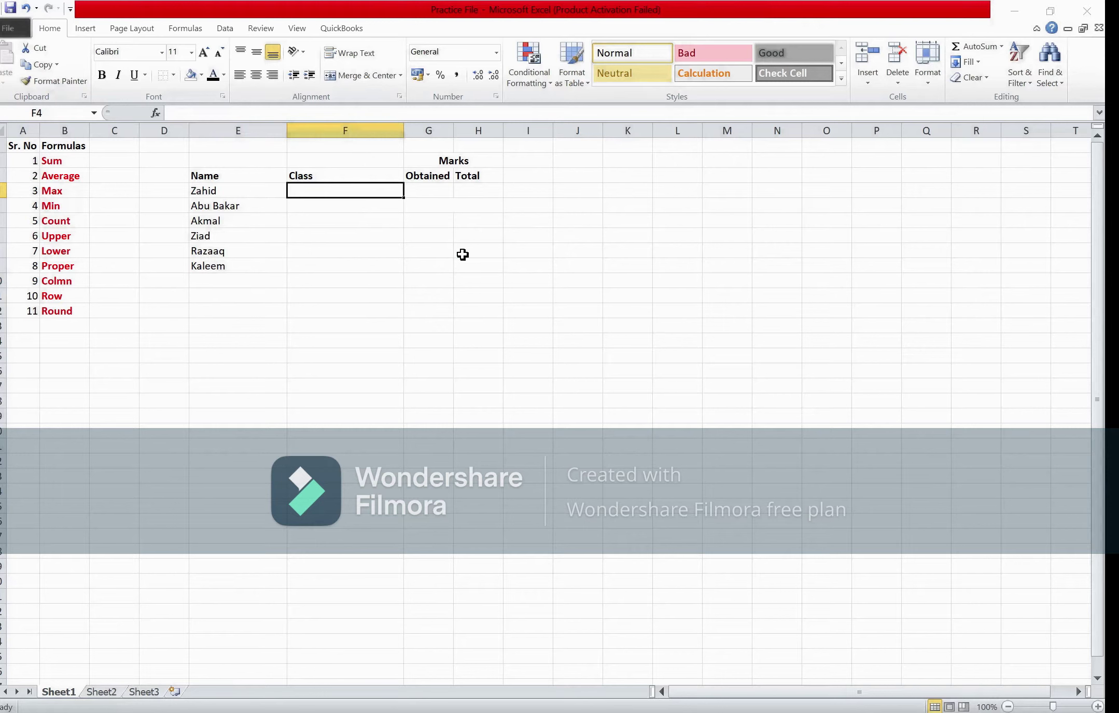
text(9ty)
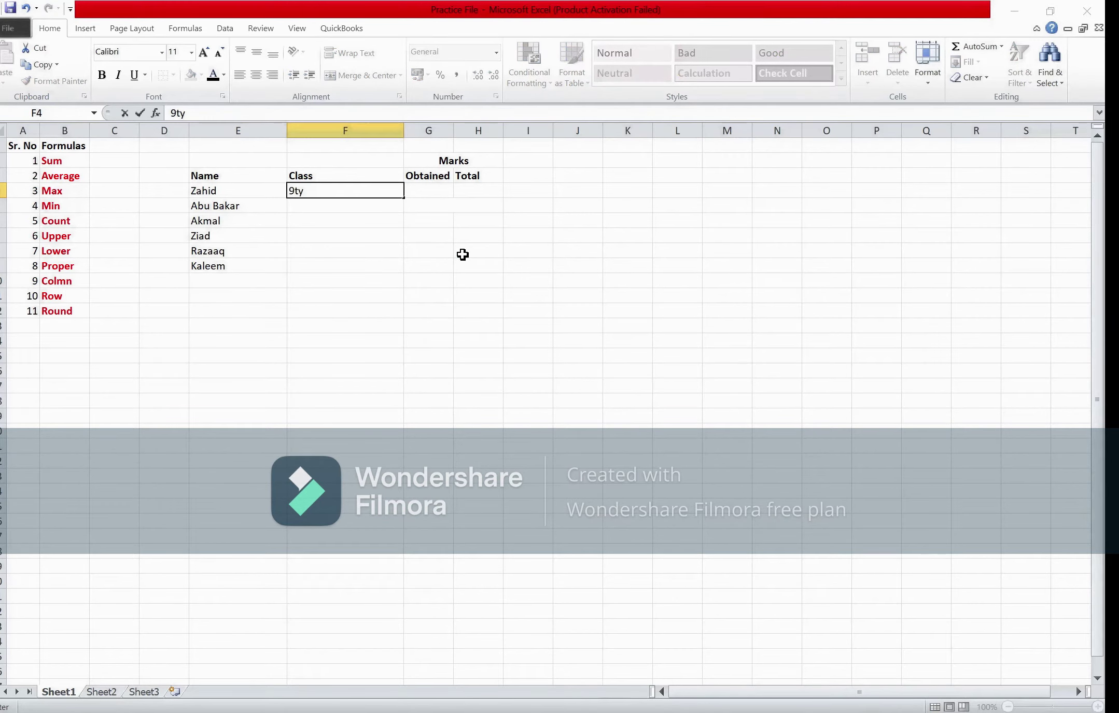
key(BackSpace)
text(h)
key(Return)
text(1)
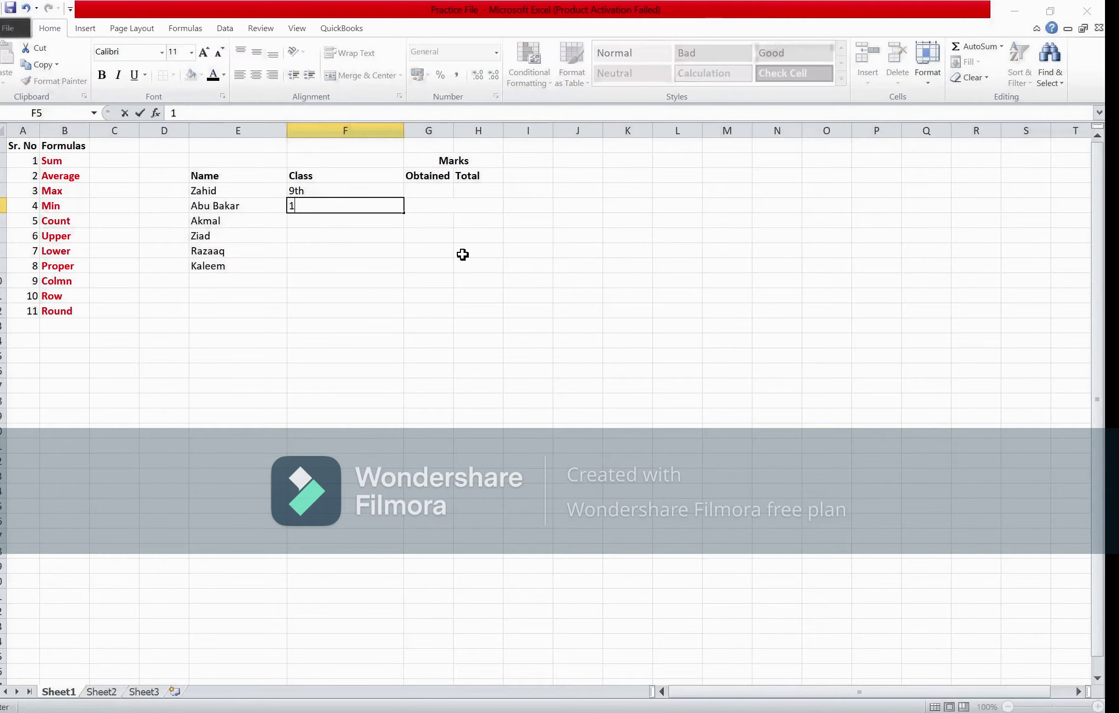
text(0th)
key(Return)
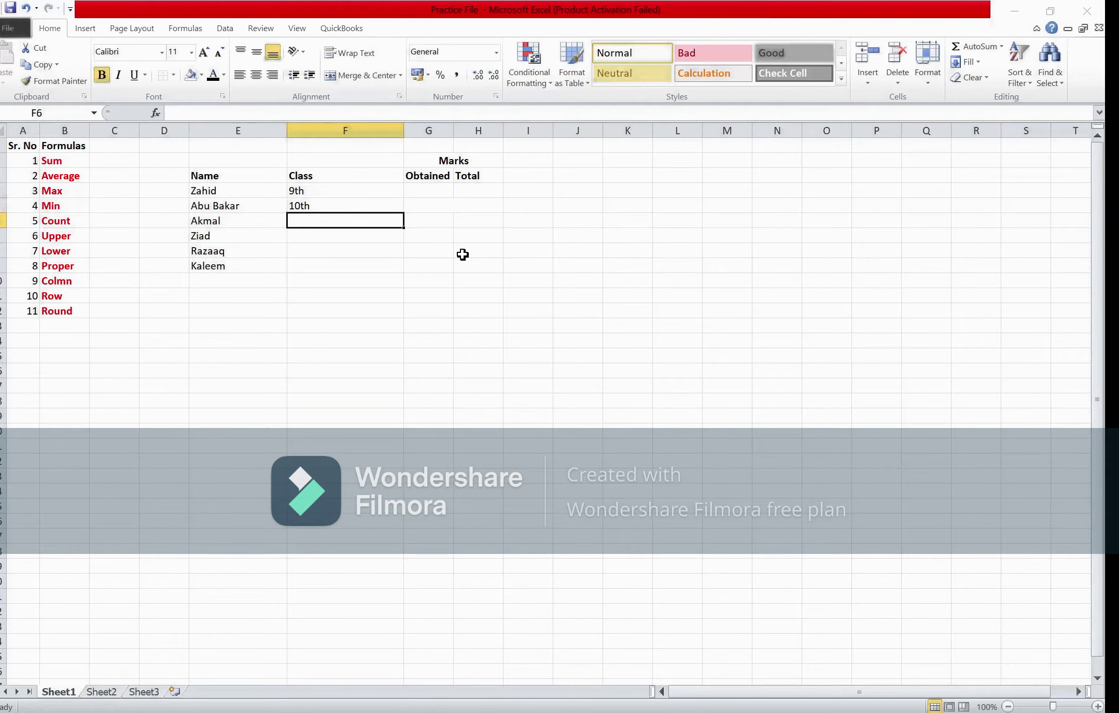
Enter the class 7th in F6 and remove its bold formatting.
text(7th)
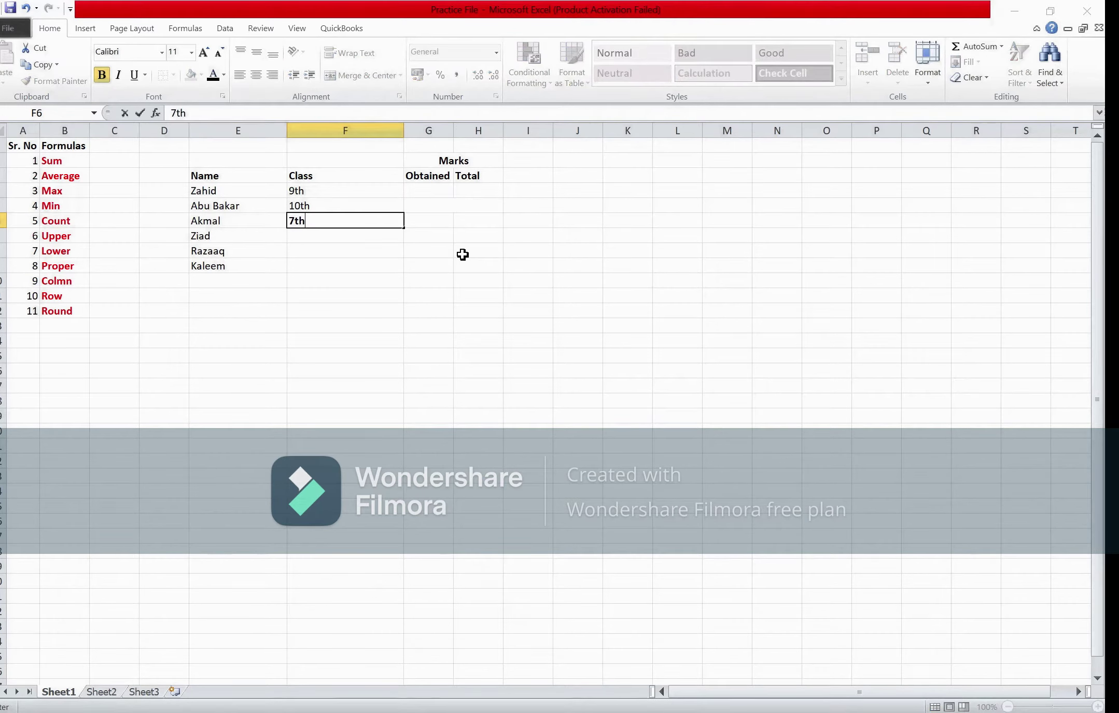
key(Return)
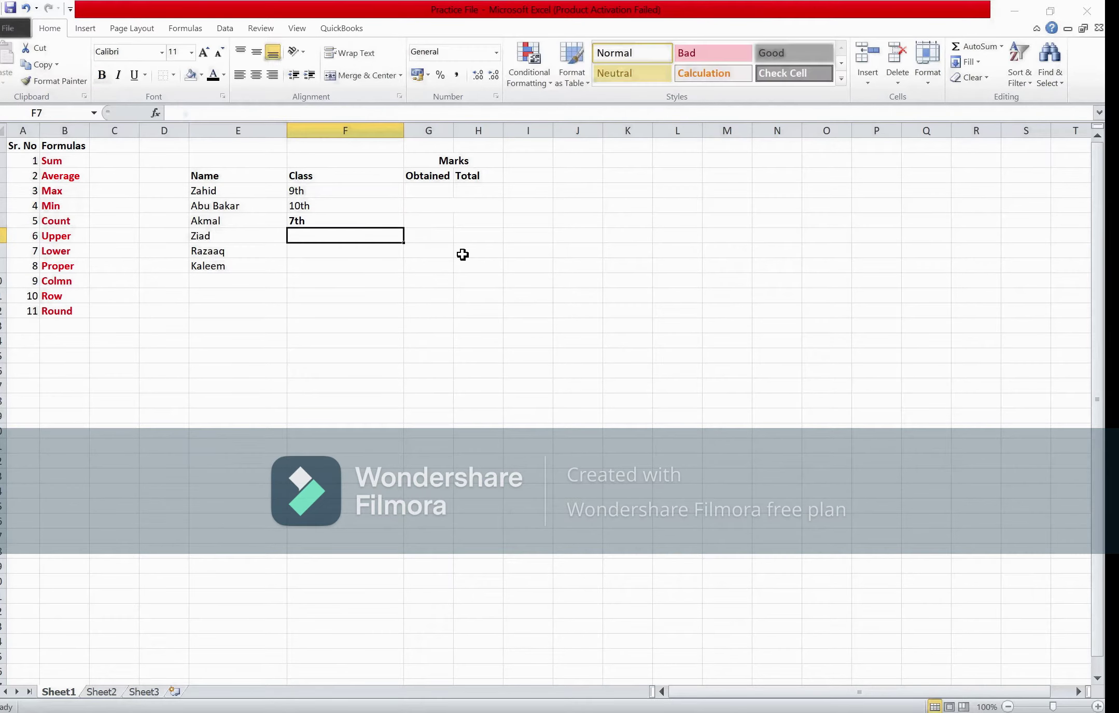
key(Up)
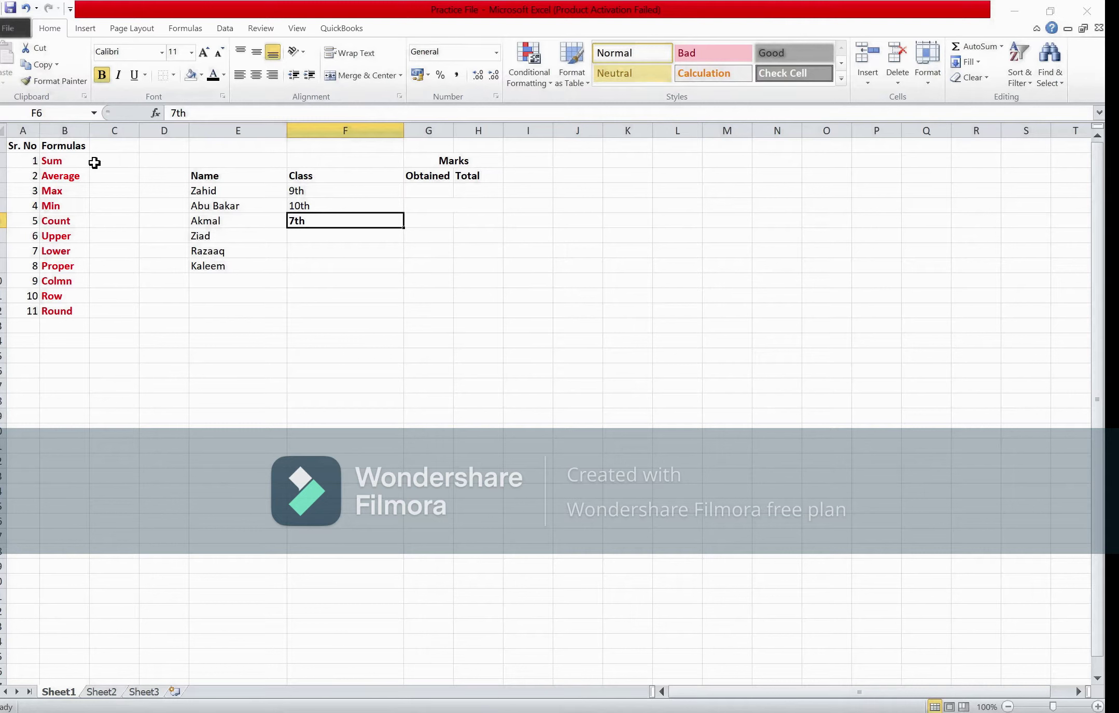
click(102, 75)
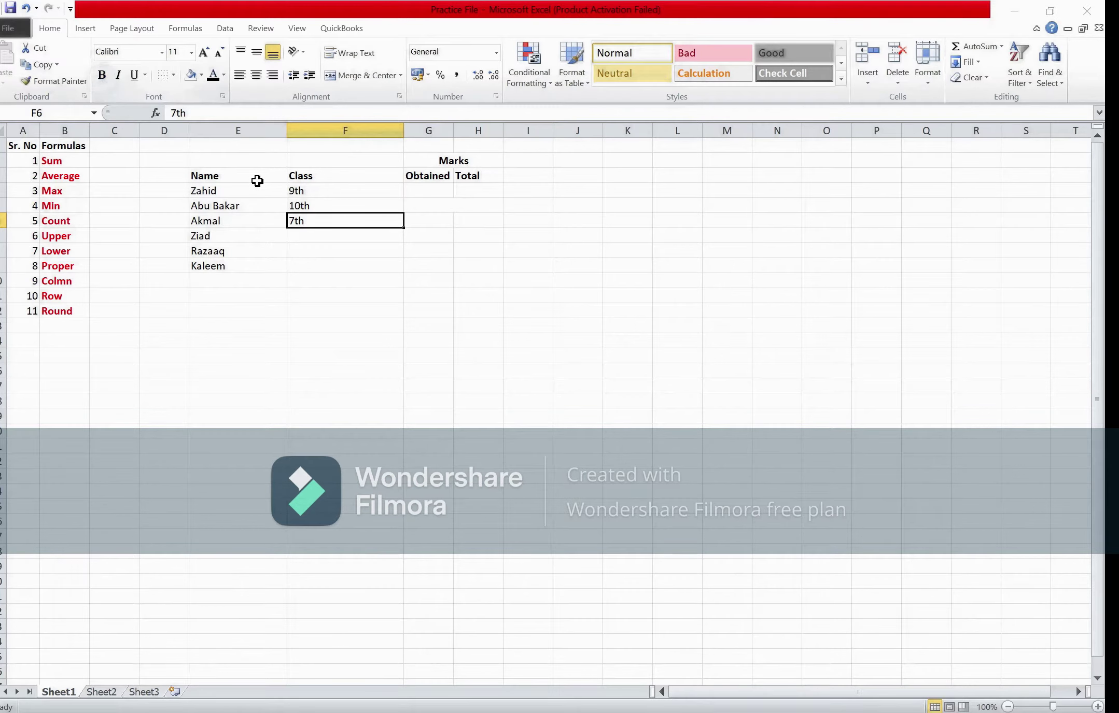
Enter the remaining classes 10th, 9th and 8th in F7, F8 and F9.
click(310, 235)
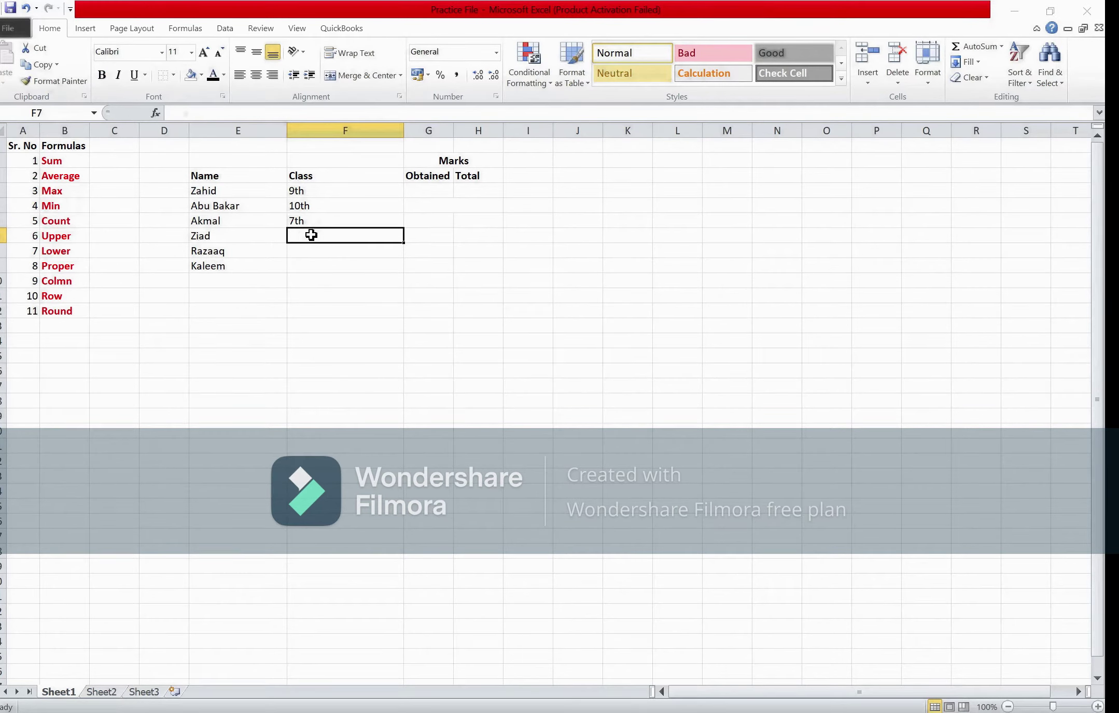
text(10)
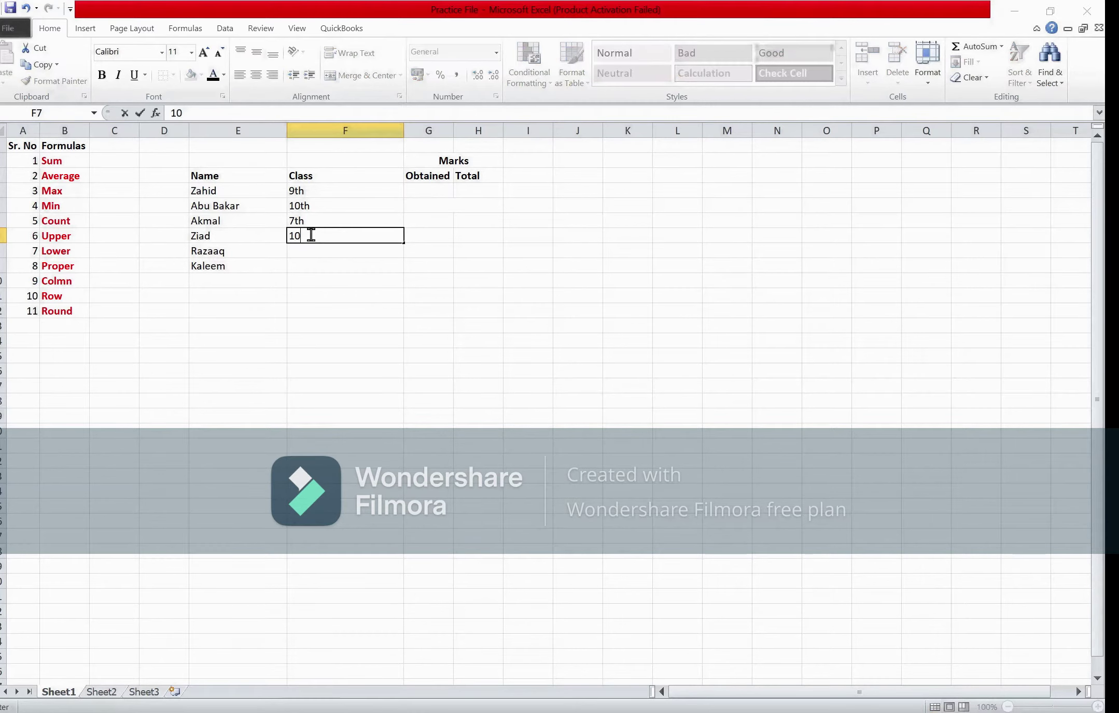
text(th)
key(Return)
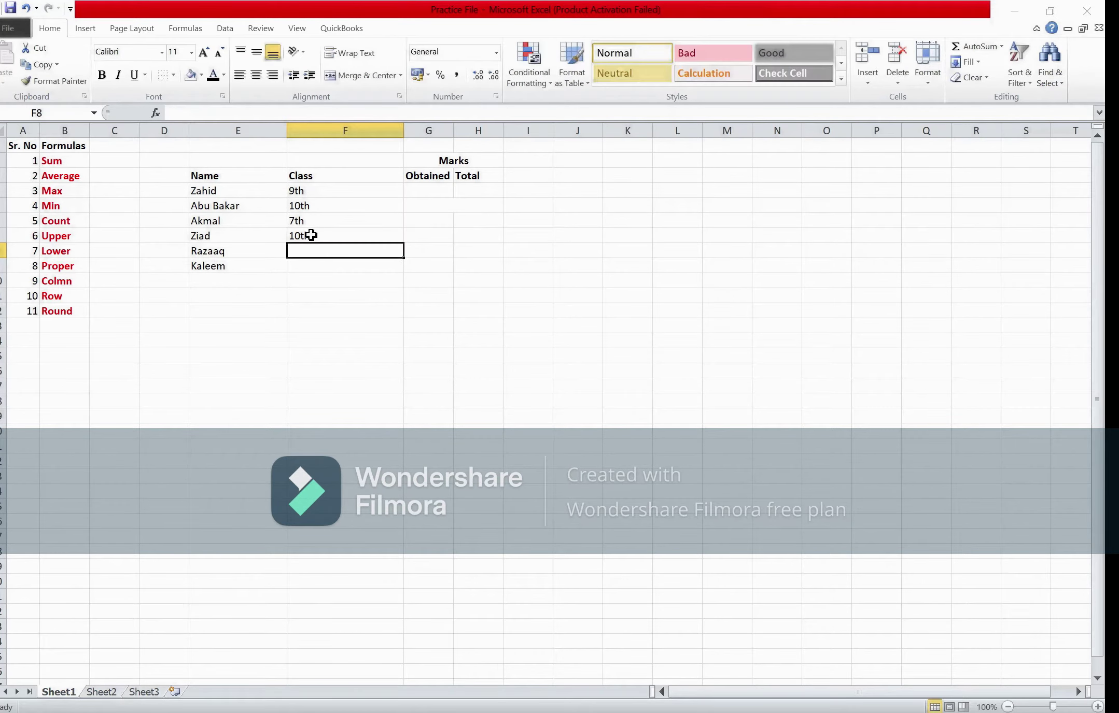
text(9th)
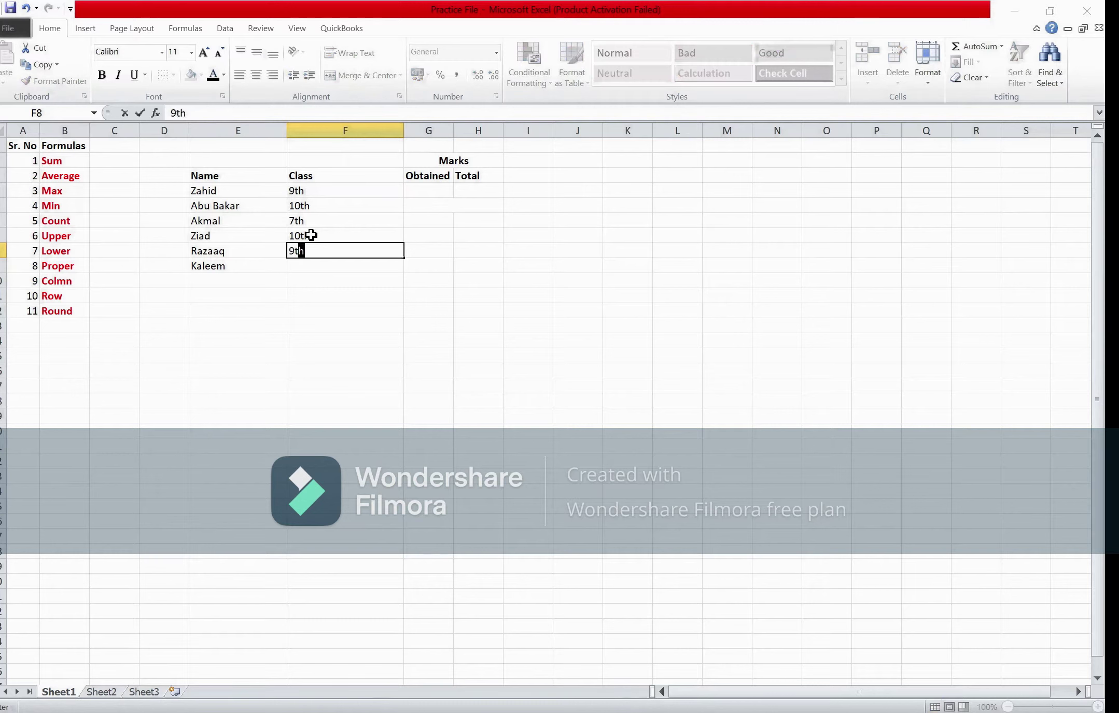
key(Return)
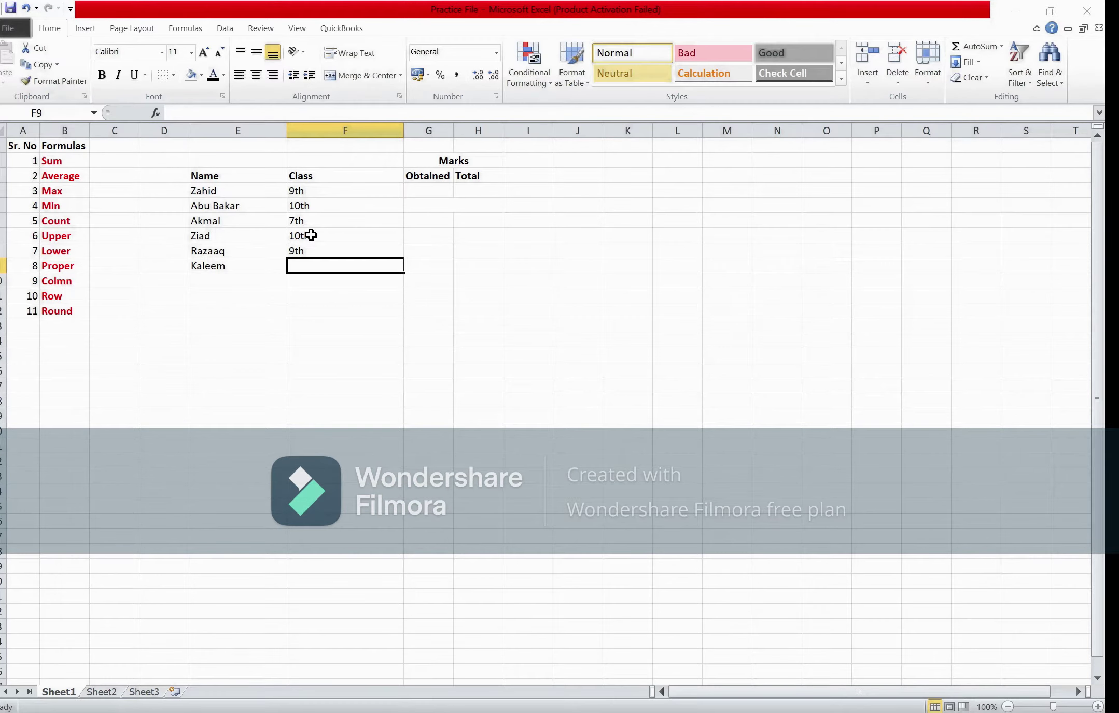
text(8th)
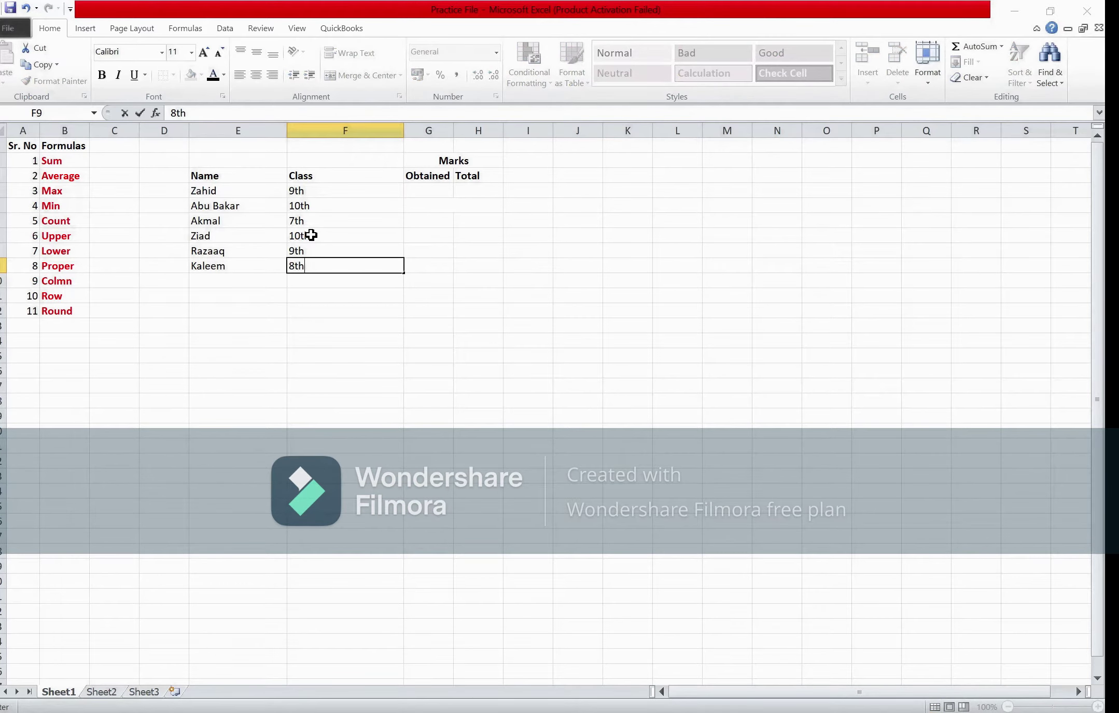
key(Return)
Enter 550 as the first student's total marks in H4.
key(Up)
key(Up)
key(Up)
key(Up)
key(Up)
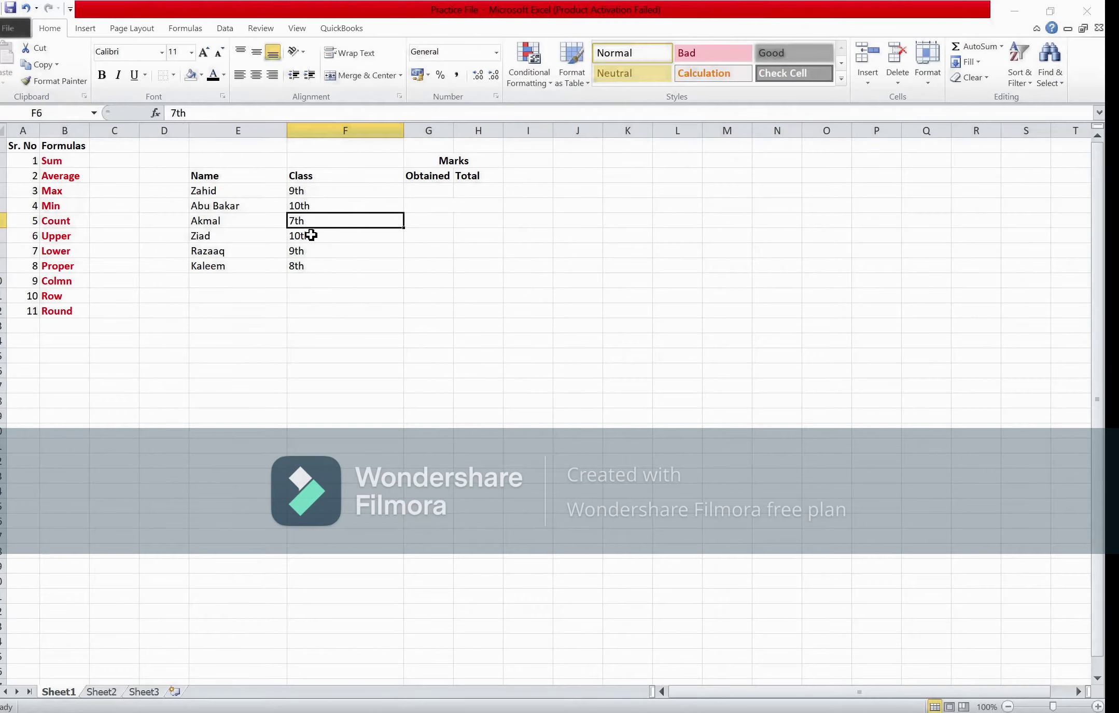
key(Right)
key(Up)
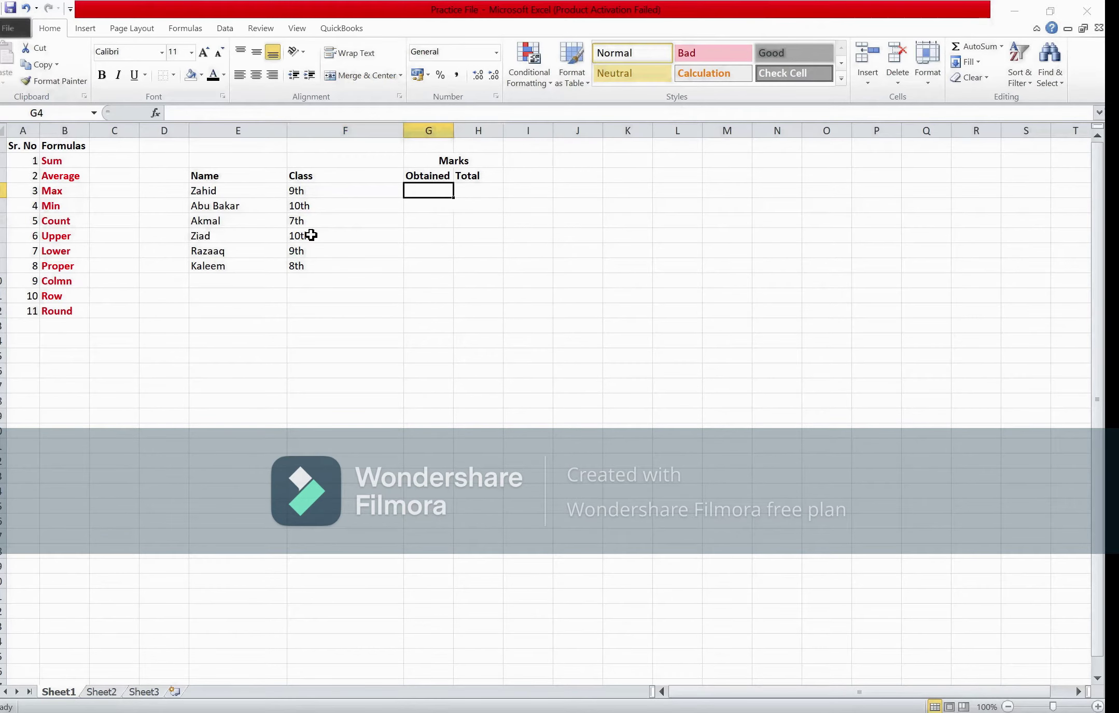
key(Right)
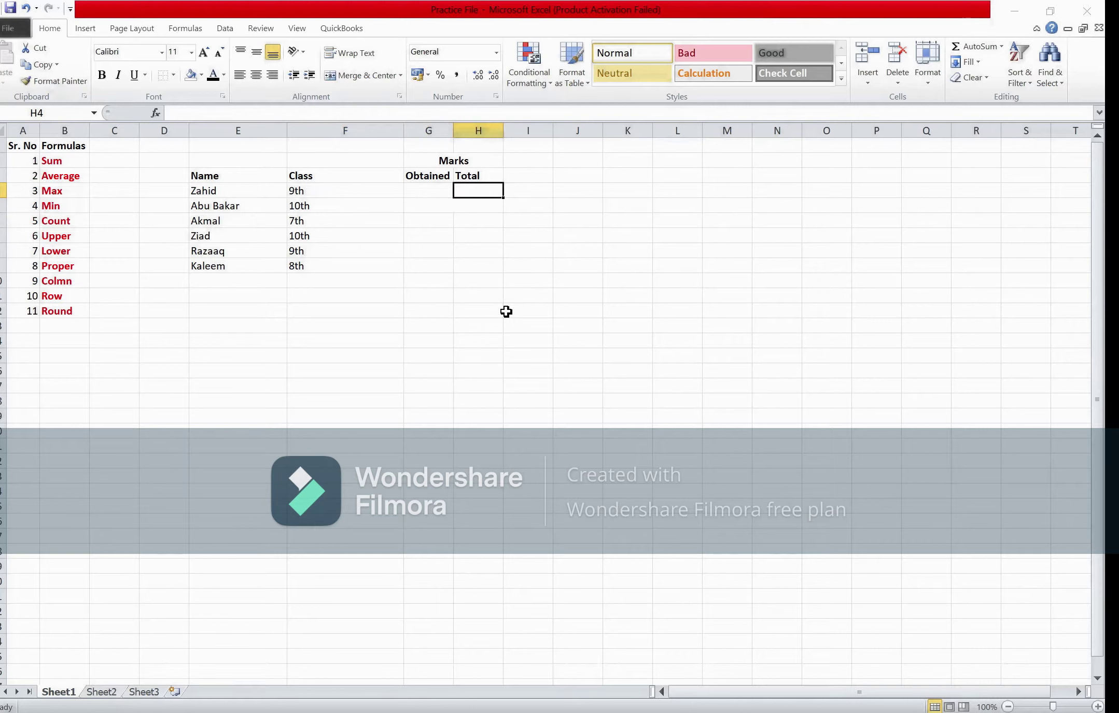
text(555)
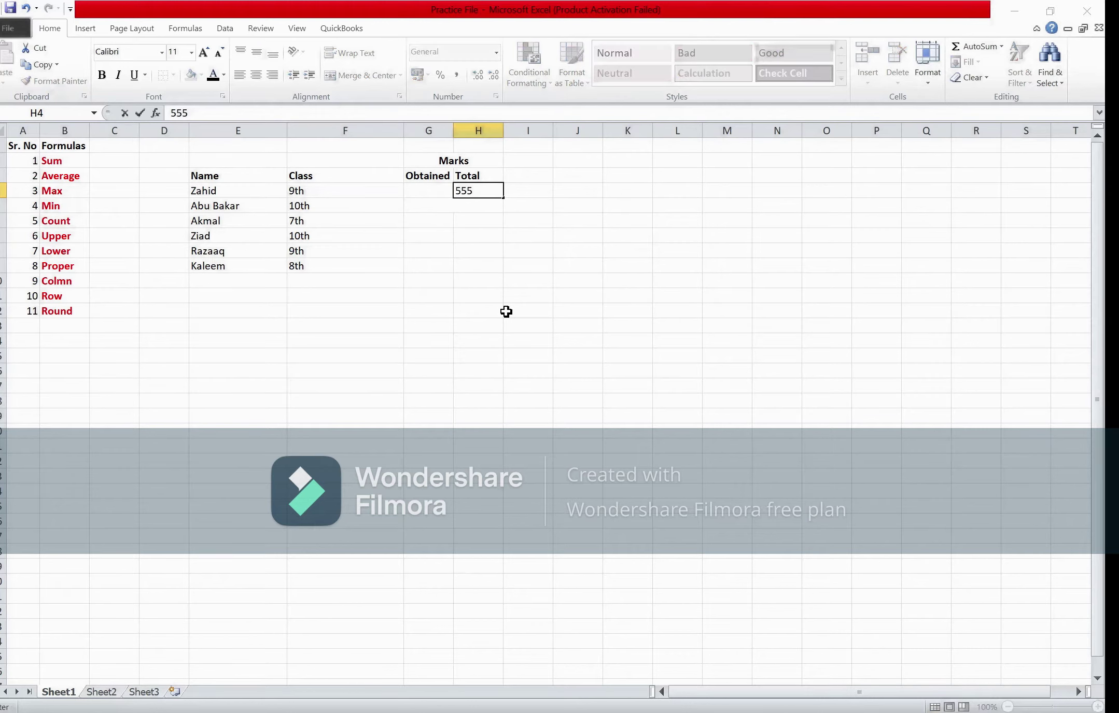
key(BackSpace)
text(o)
key(Return)
key(Up)
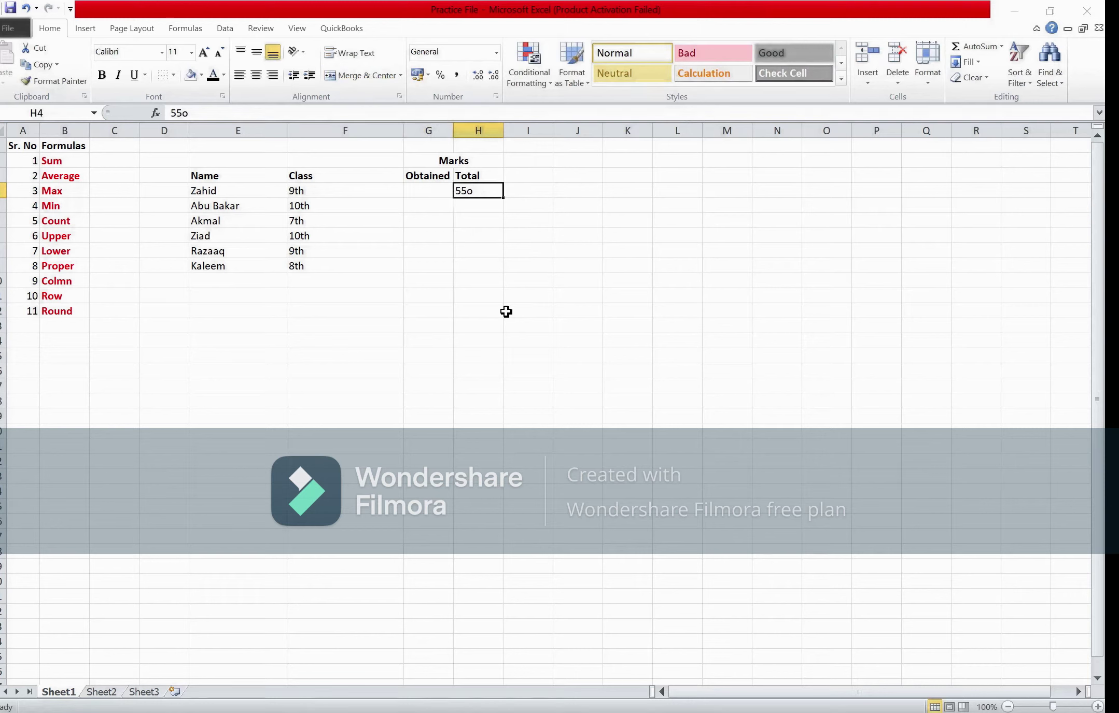
text(555)
key(BackSpace)
text(0)
key(Return)
Unmerge the cells G5:H5 beneath the first student's marks.
key(Up)
key(shift+Down)
key(shift+Down)
key(shift+Down)
key(Right)
key(Left)
key(shift+Down)
key(Down)
key(Down)
key(Up)
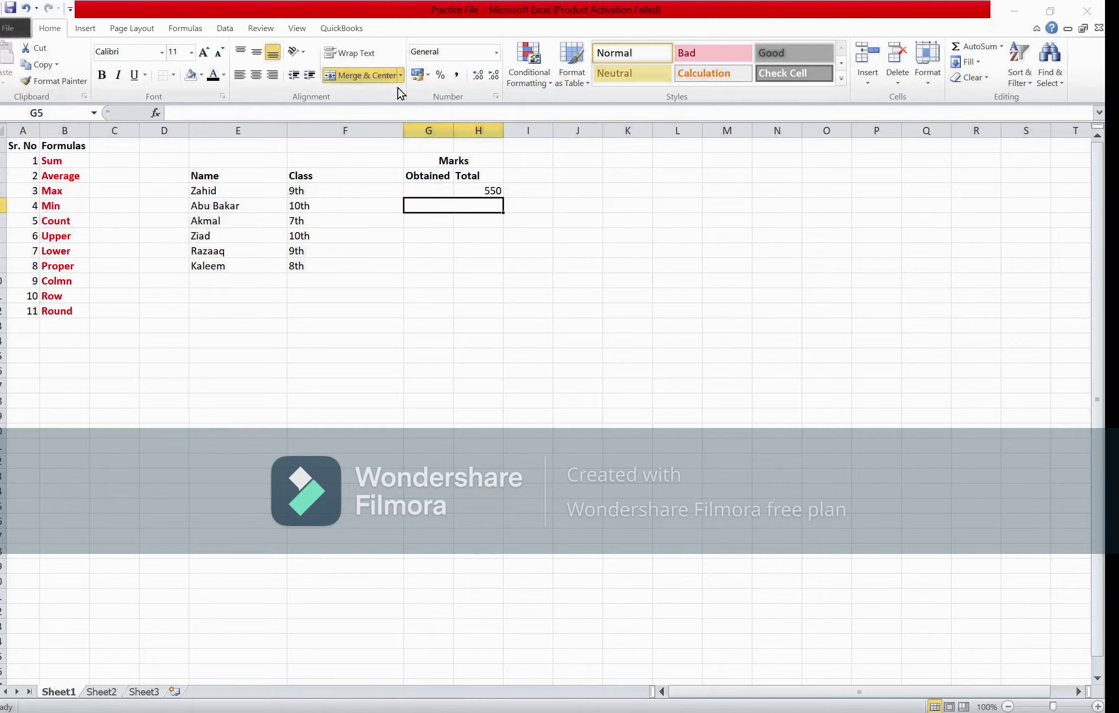
click(372, 81)
Fill the total marks of 550 from H4 down through H9.
click(489, 264)
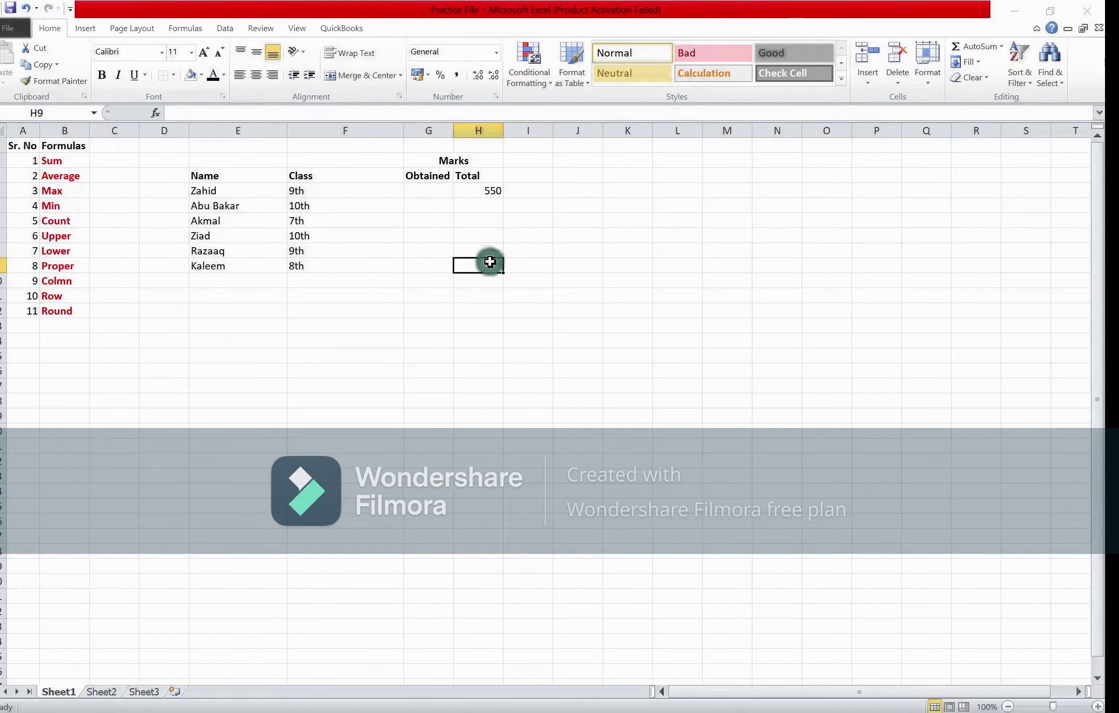
click(490, 197)
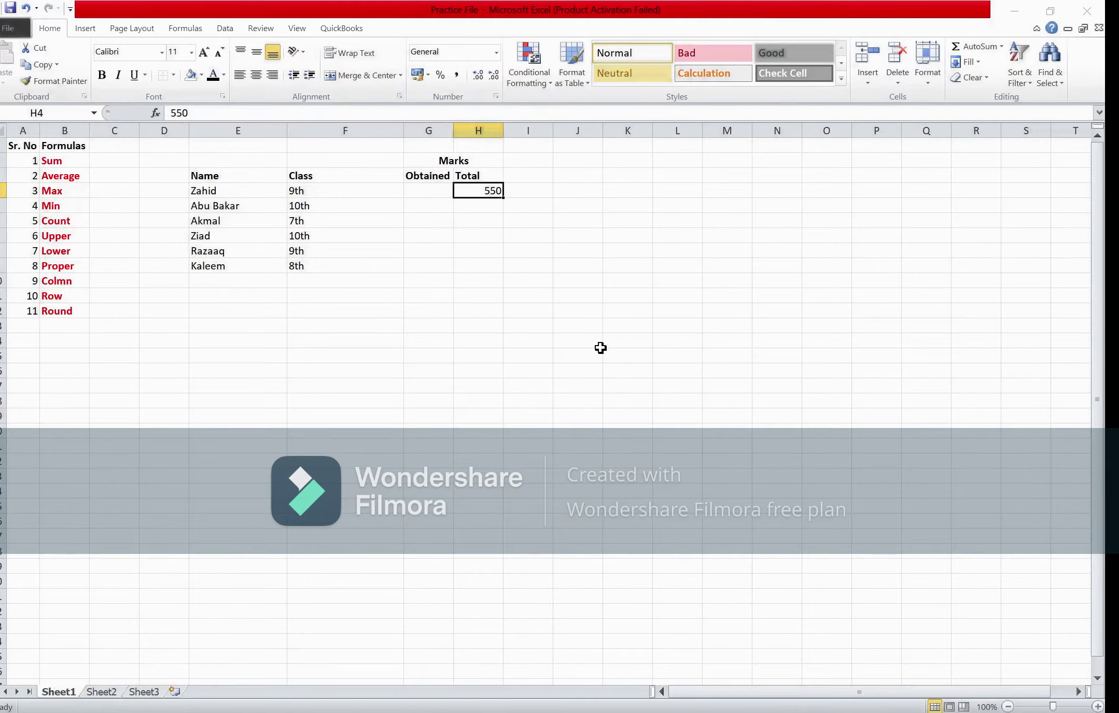
key(shift+Down)
key(shift+Down)
key(shift+Down)
key(shift+Down)
key(shift+Down)
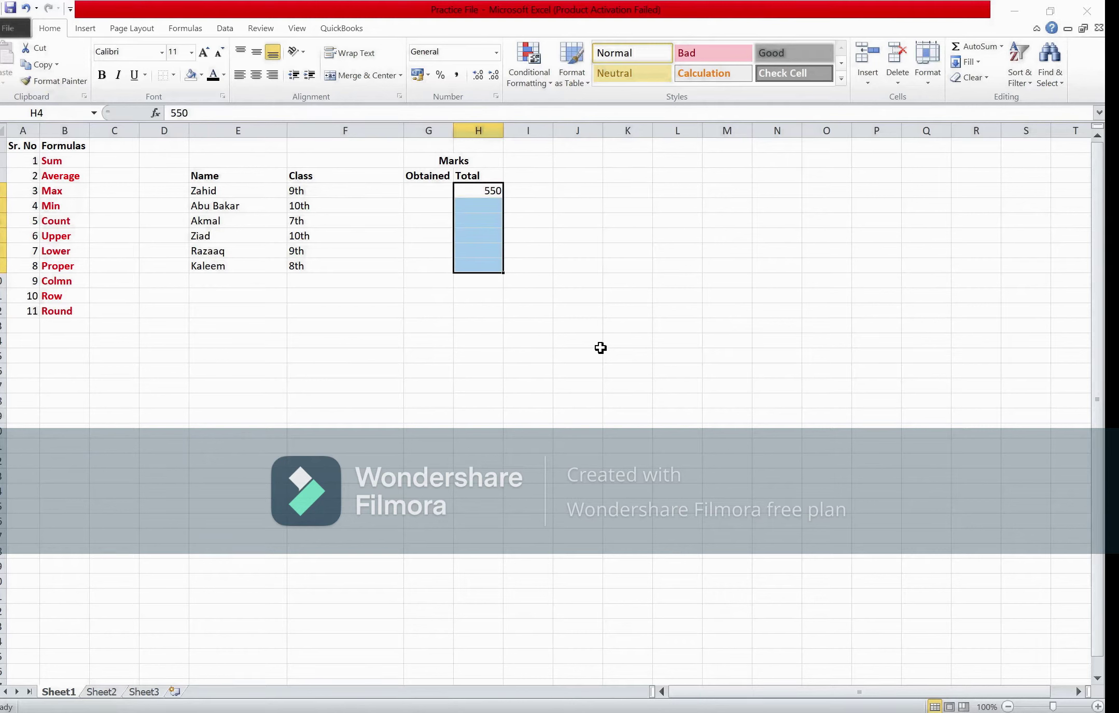
key(ctrl+d)
Enter the obtained marks 450 in G4 and 400 in G5 for the first two students.
key(Left)
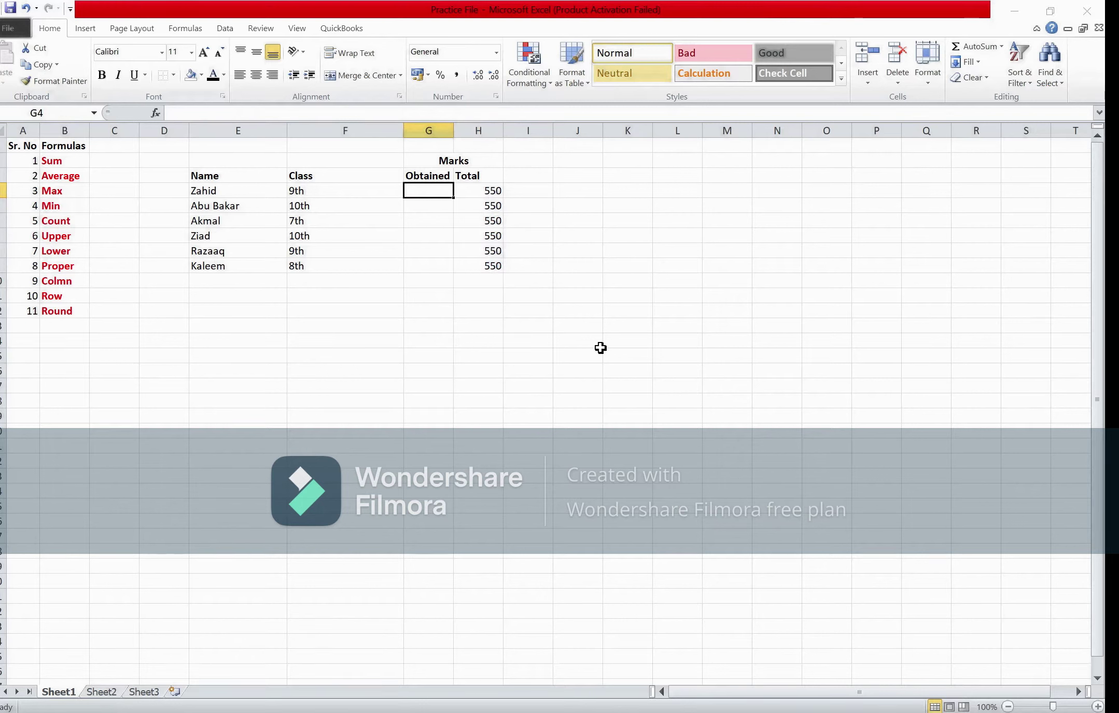
text(450)
key(Return)
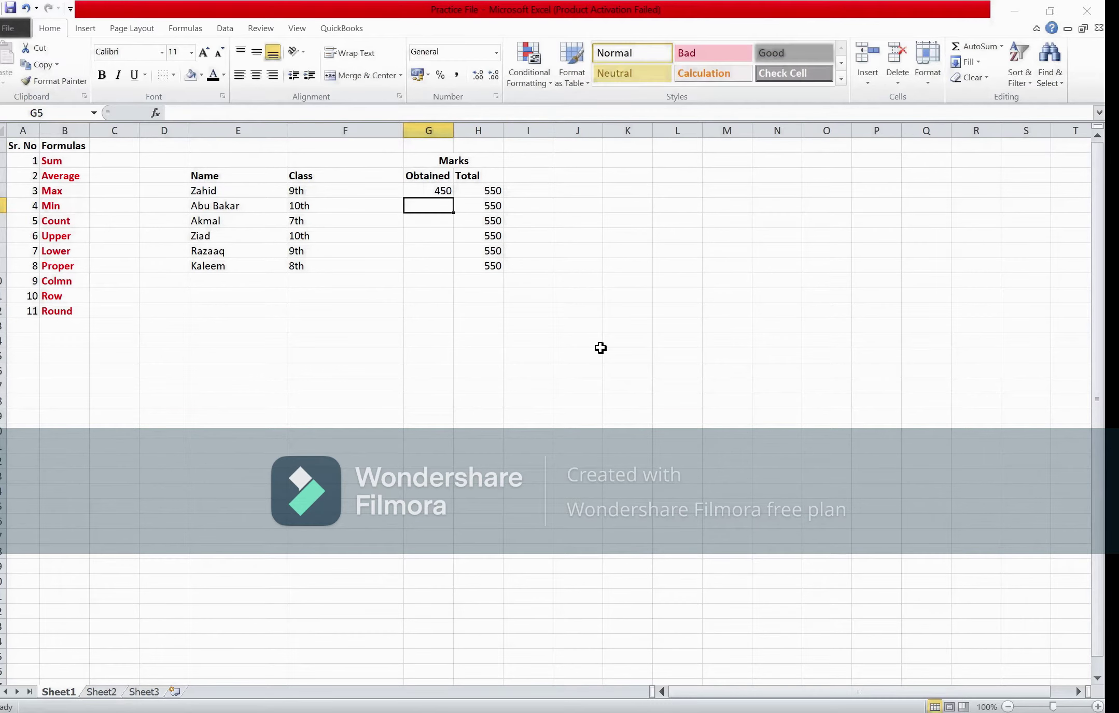
text(43)
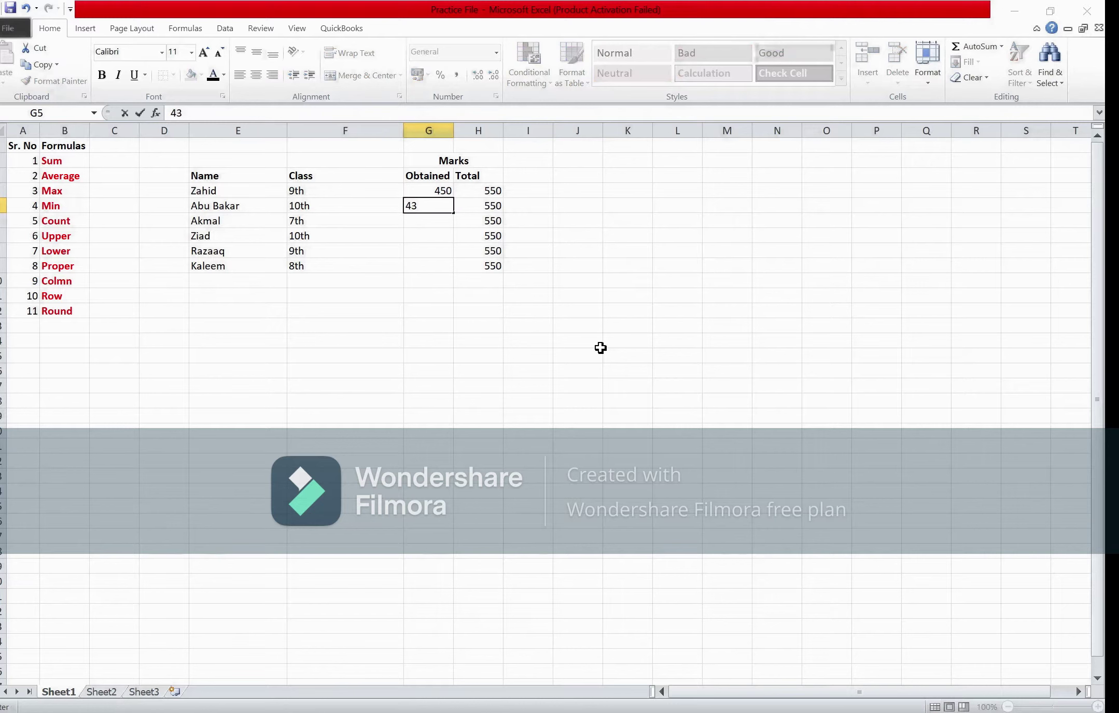
text(0)
key(BackSpace)
key(BackSpace)
key(BackSpace)
text(400)
key(Return)
Enter the obtained marks 340 in G6 and remove that cell's bold formatting.
text(340)
key(Return)
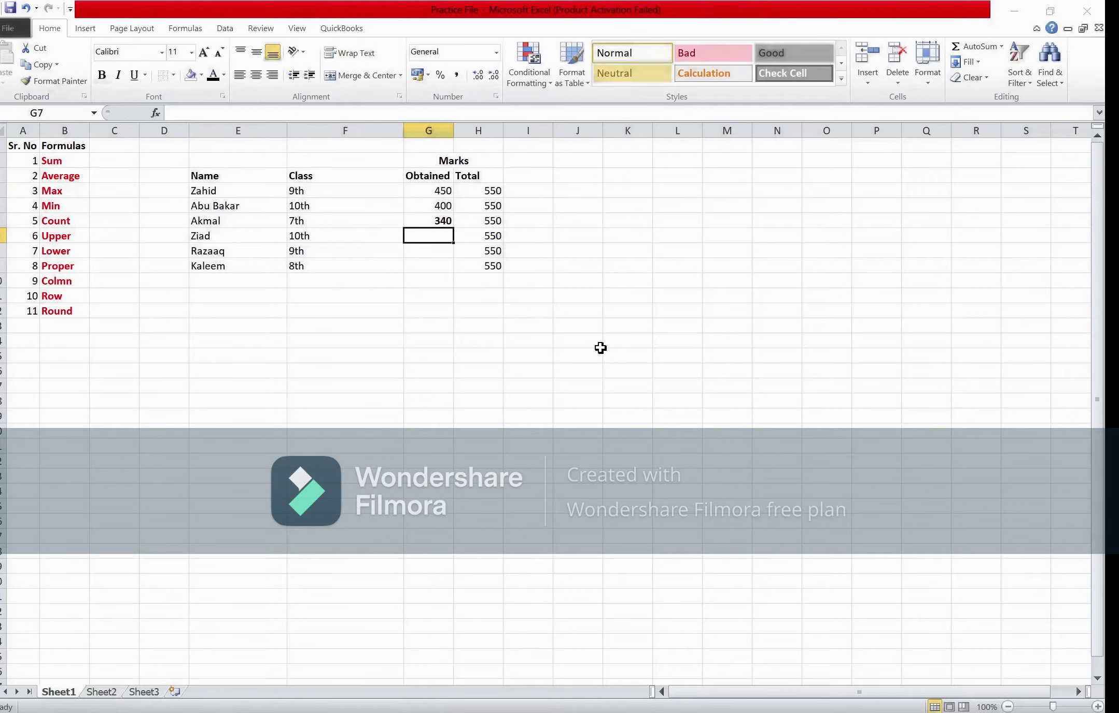
key(Up)
key(ctrl+b)
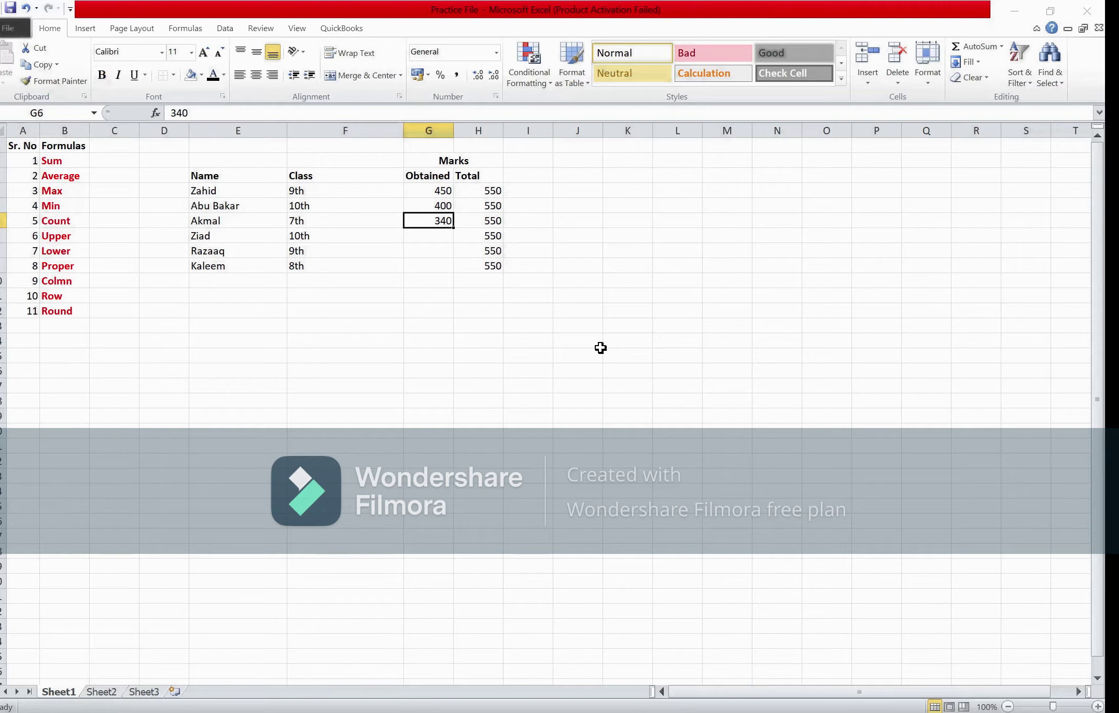
key(Down)
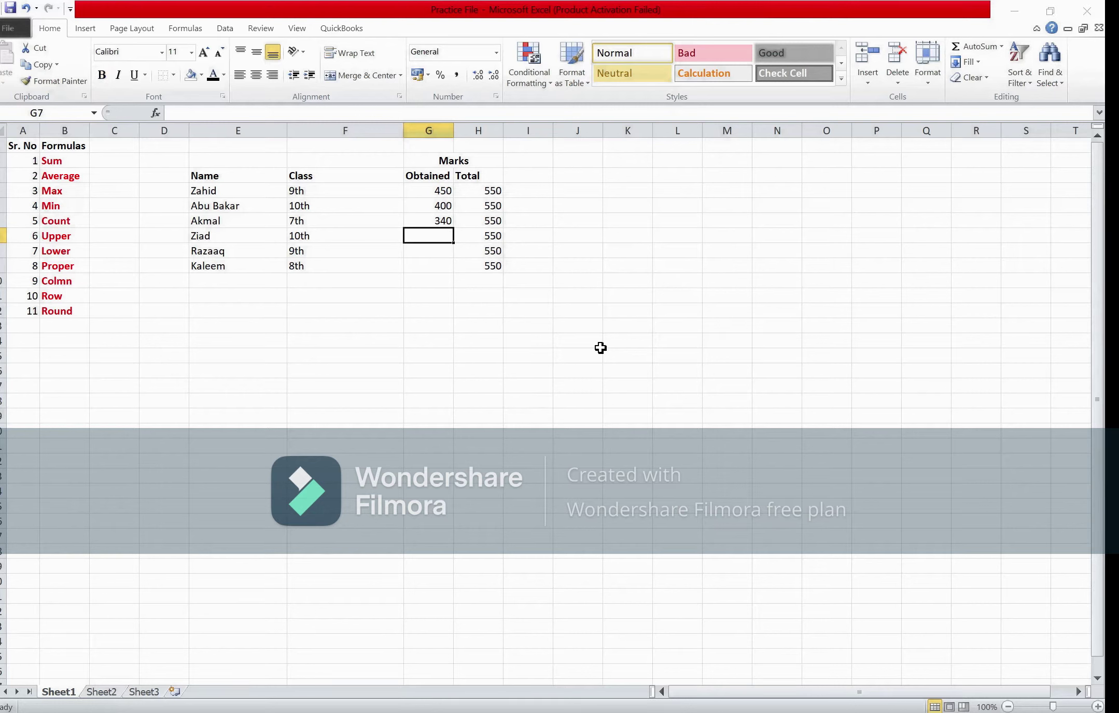
Enter the obtained marks 490 in G7, 320 in G8 and 475 in G9 for the remaining three students.
text(490)
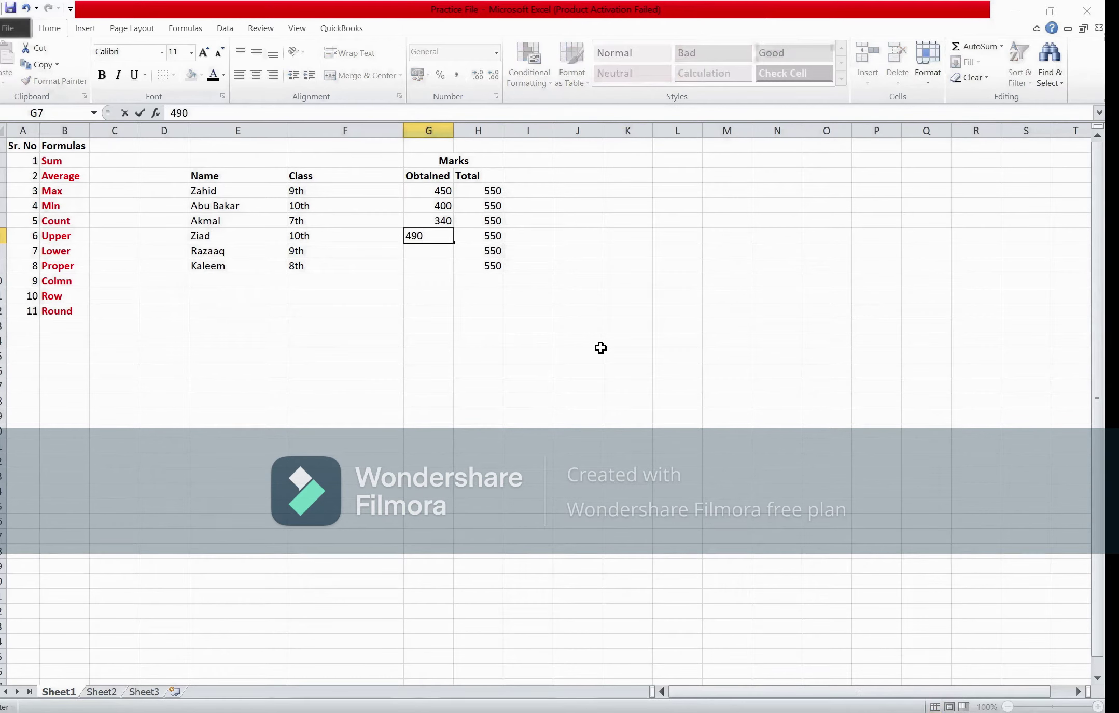
key(Return)
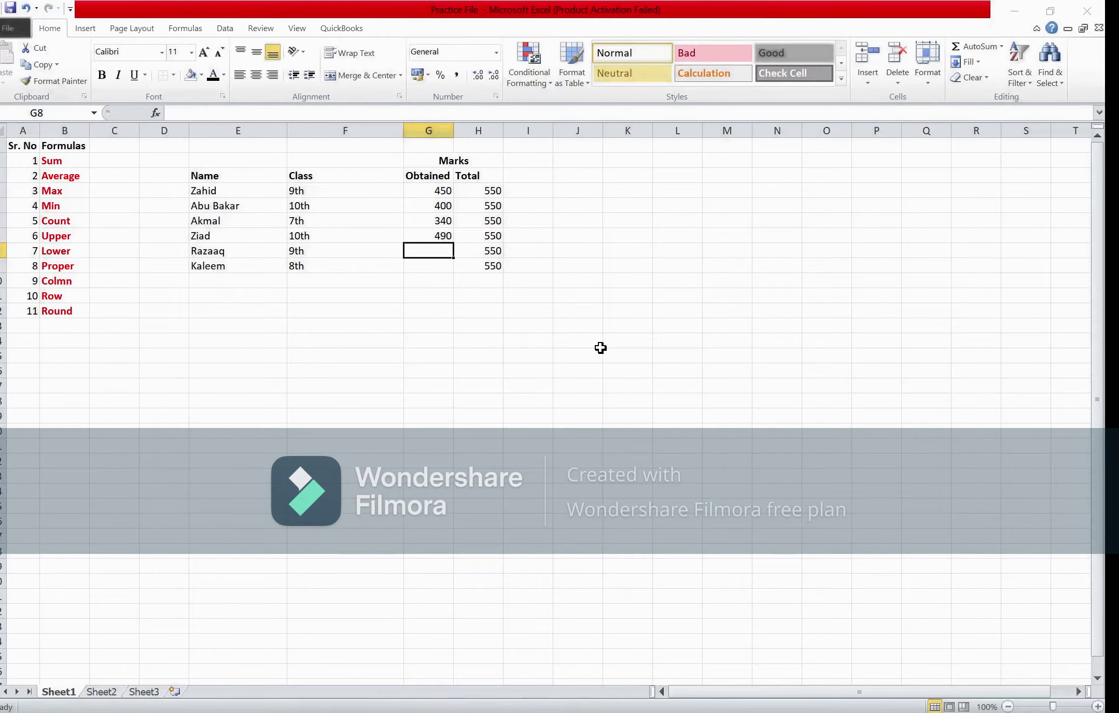
text(320)
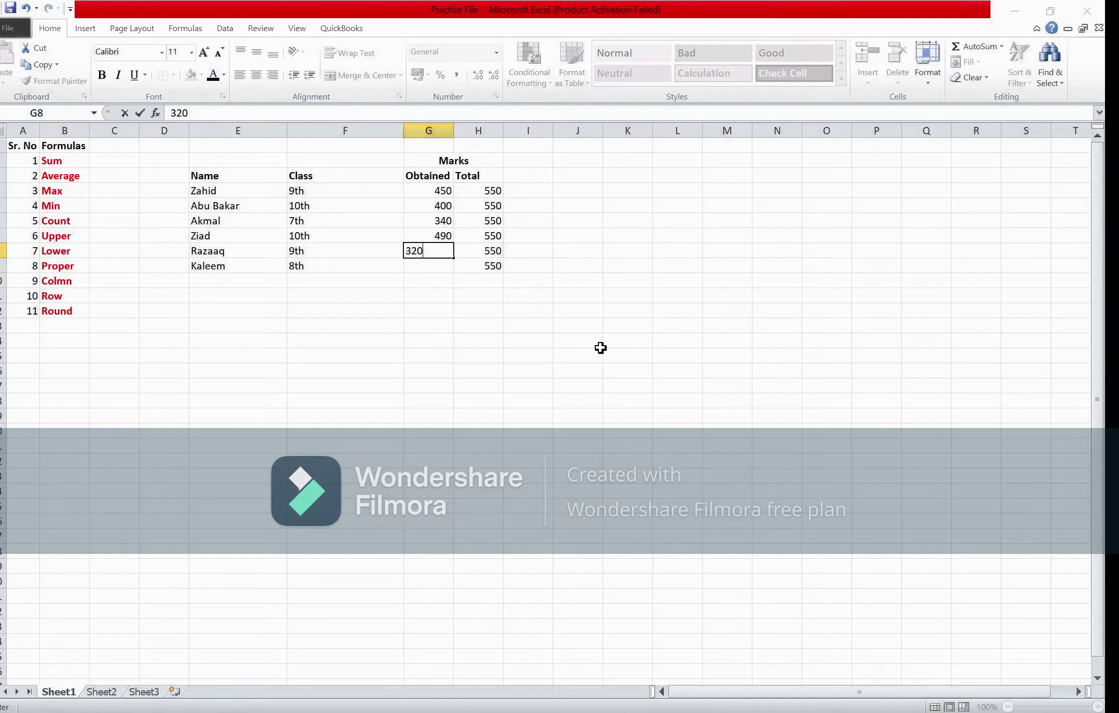
key(Return)
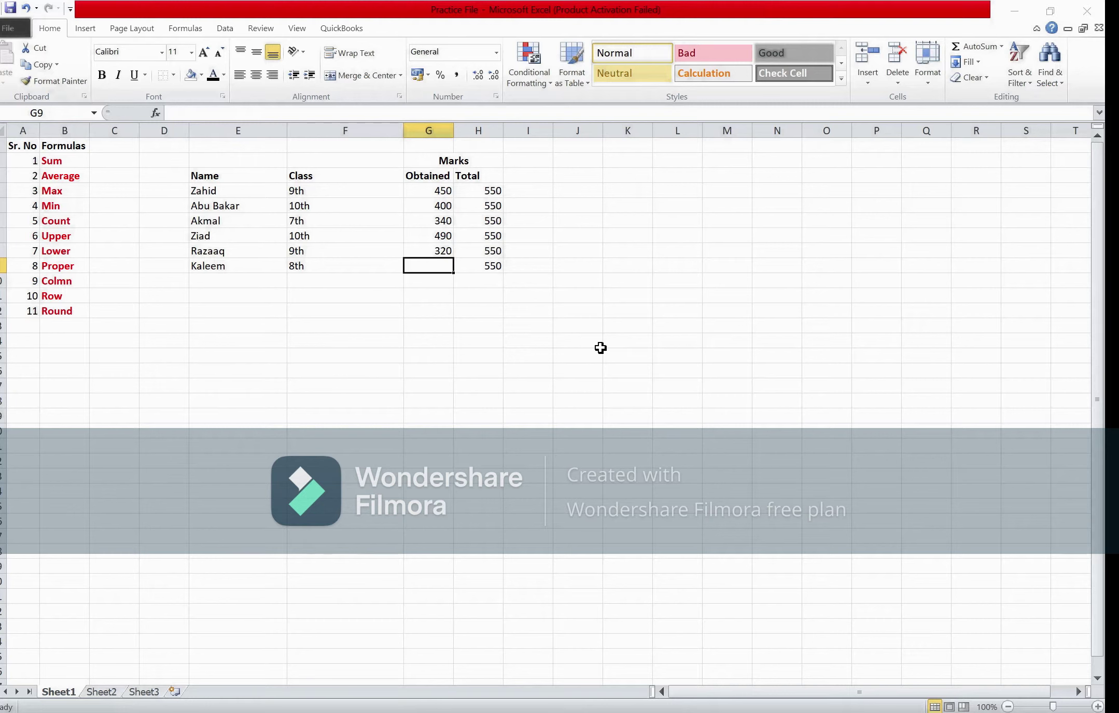
text(4)
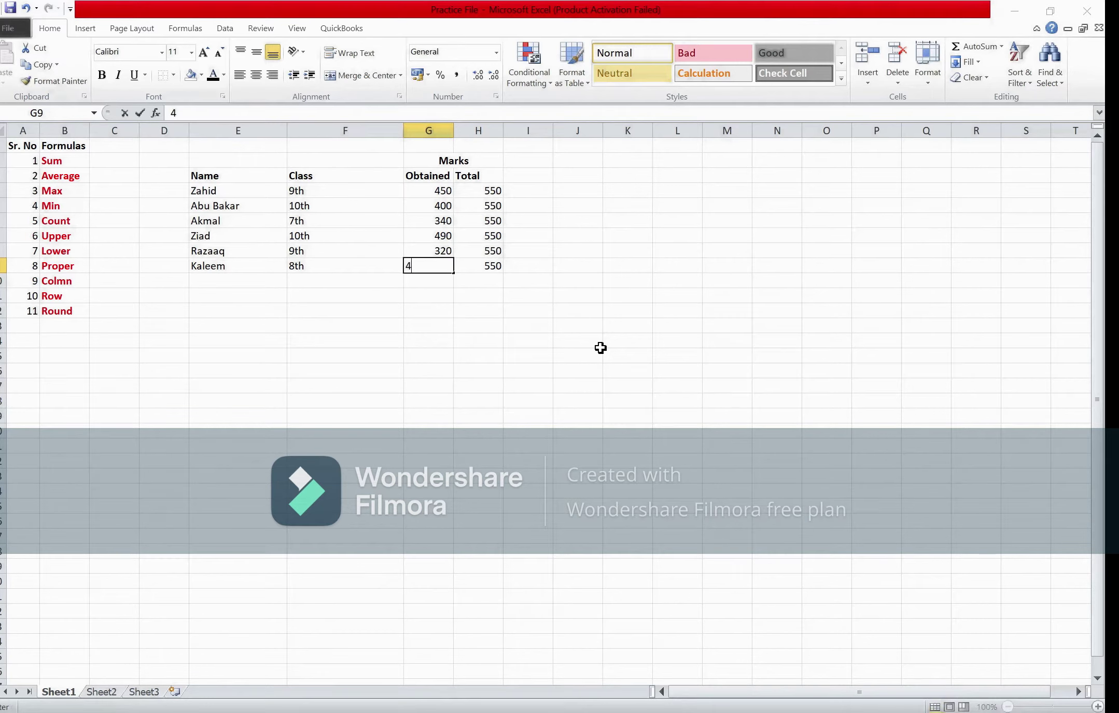
text(75)
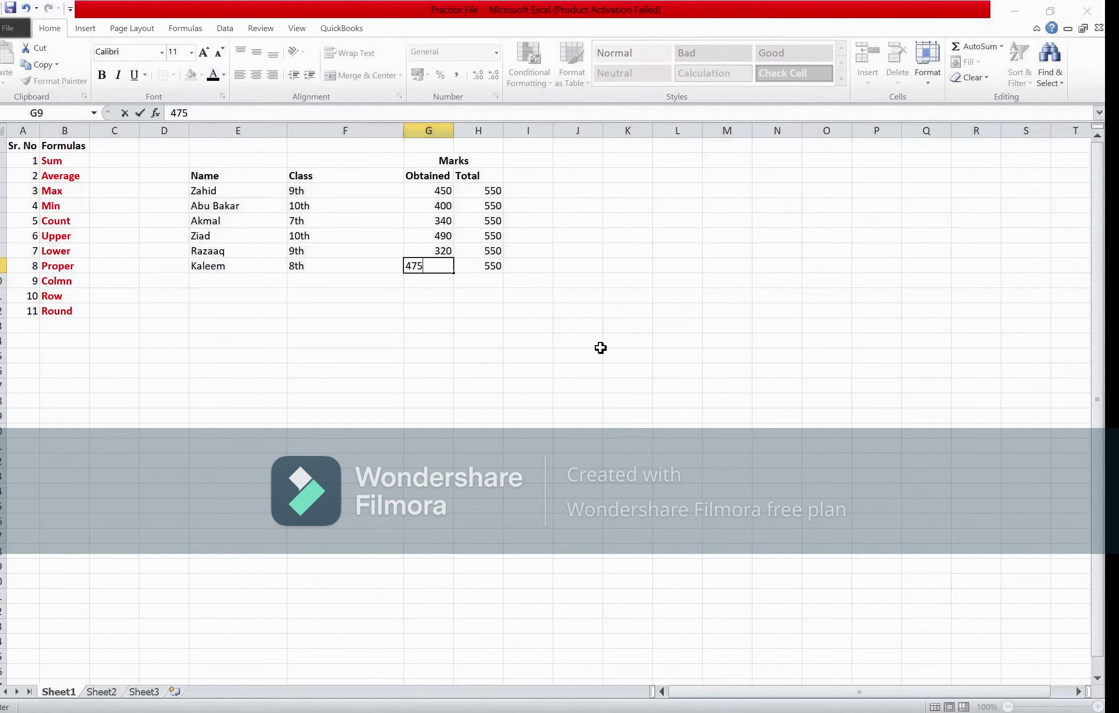
key(Return)
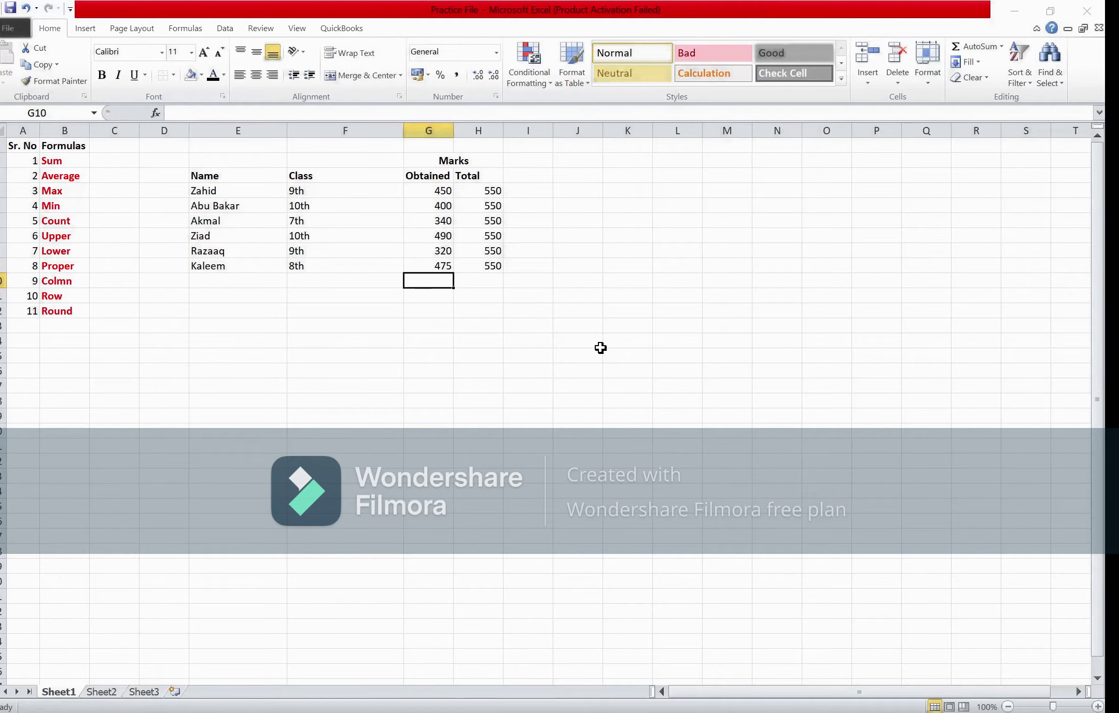
Label the row beneath the student list as Total in cell F10.
key(Right)
key(Left)
key(Left)
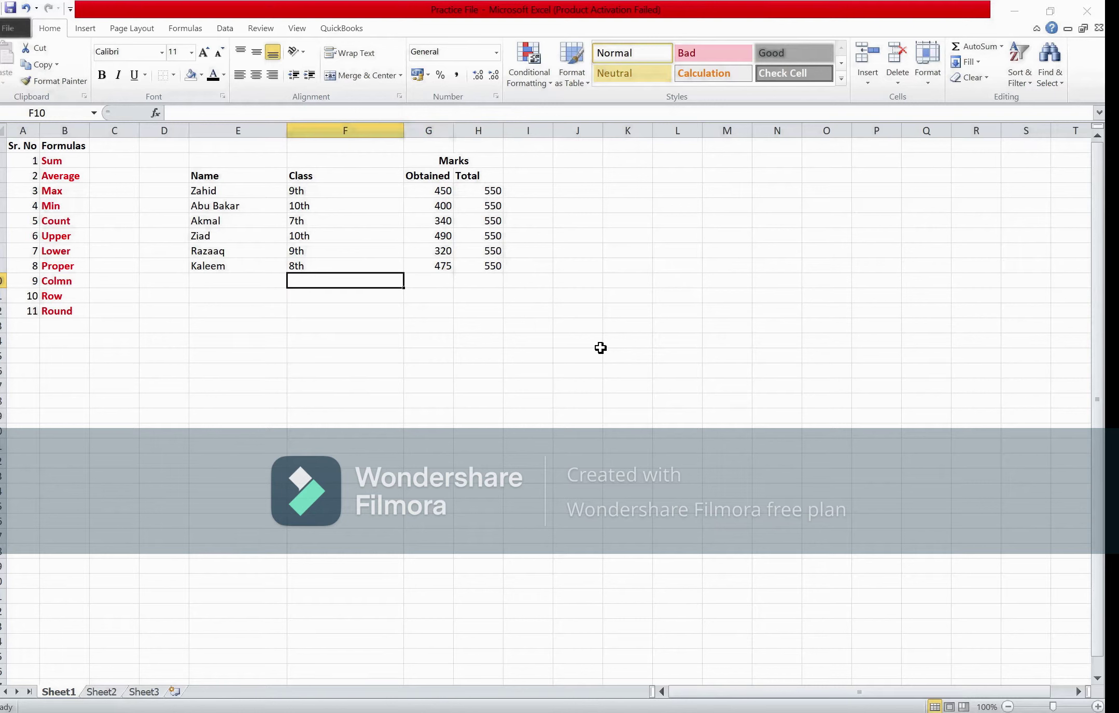
text(Total)
key(Return)
key(Up)
key(Right)
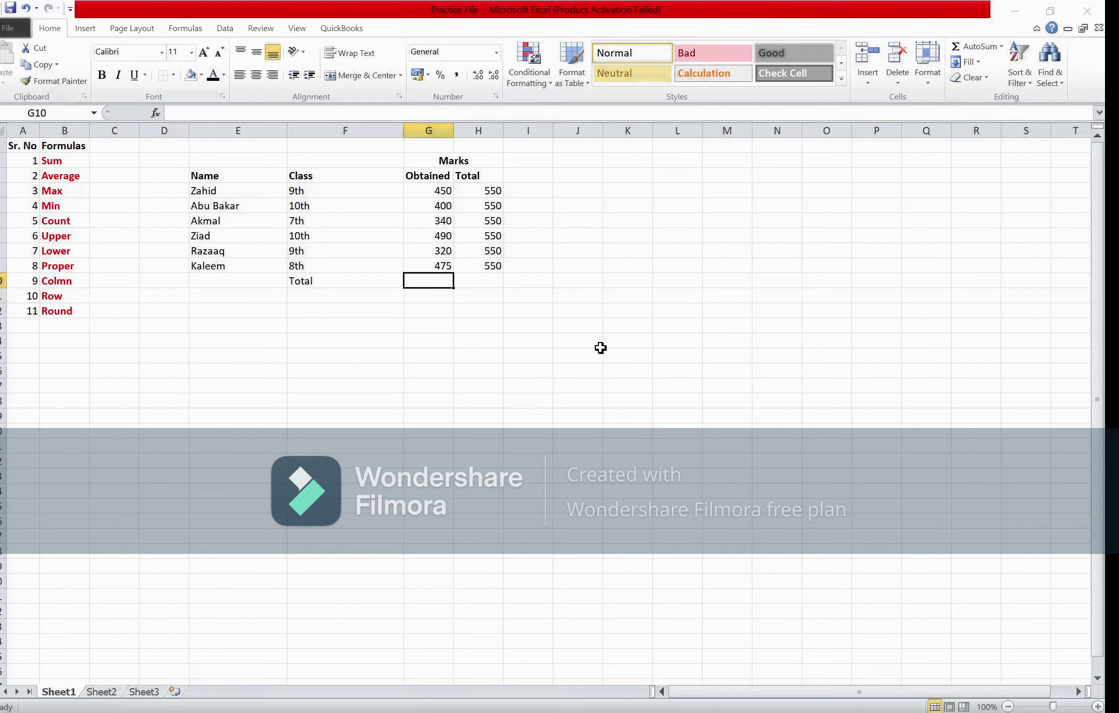
Try to add up the total marks in H10 with a SUM formula that adds H9 and H8 individually.
key(Right)
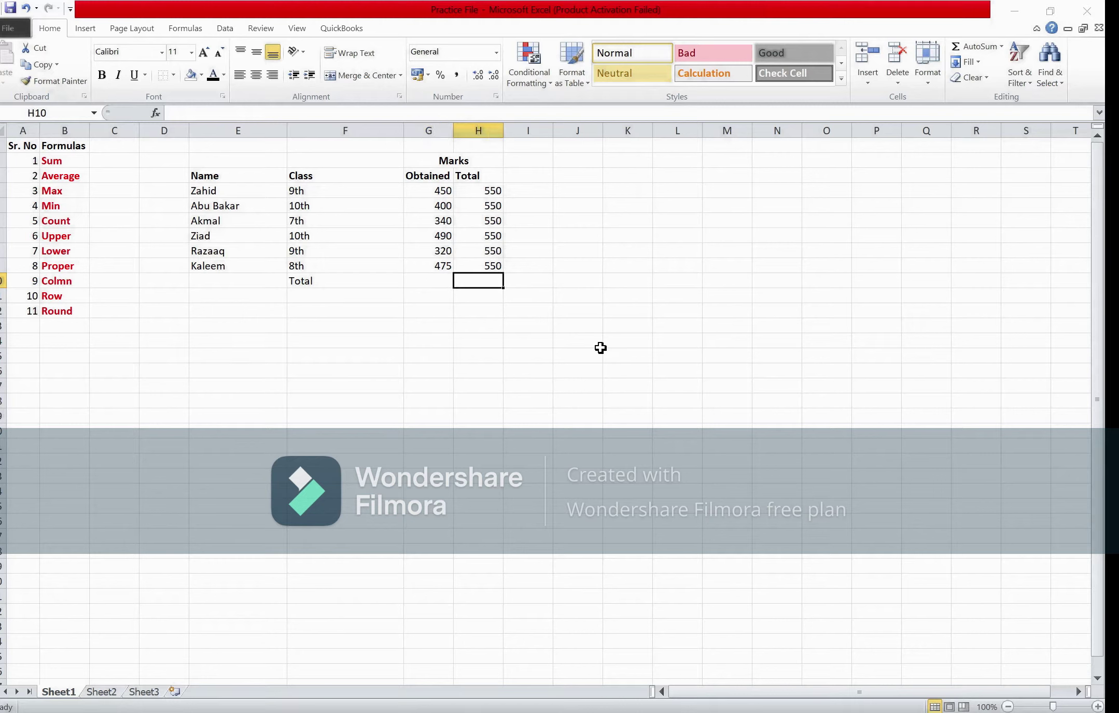
text(=)
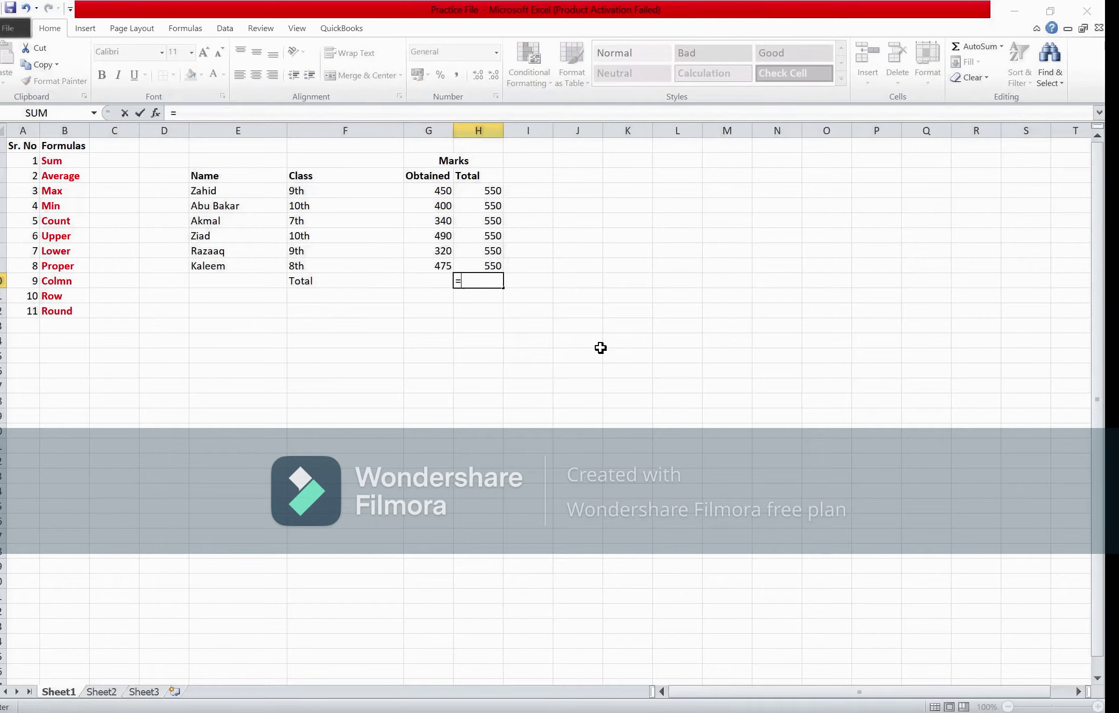
key(Escape)
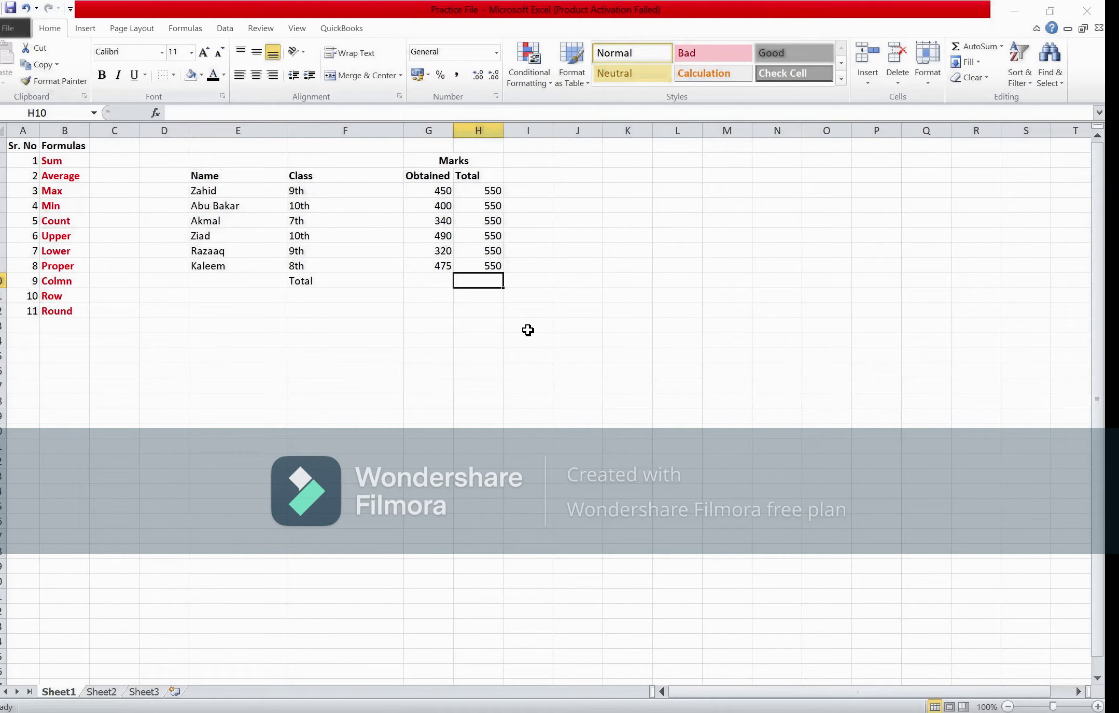
text(=)
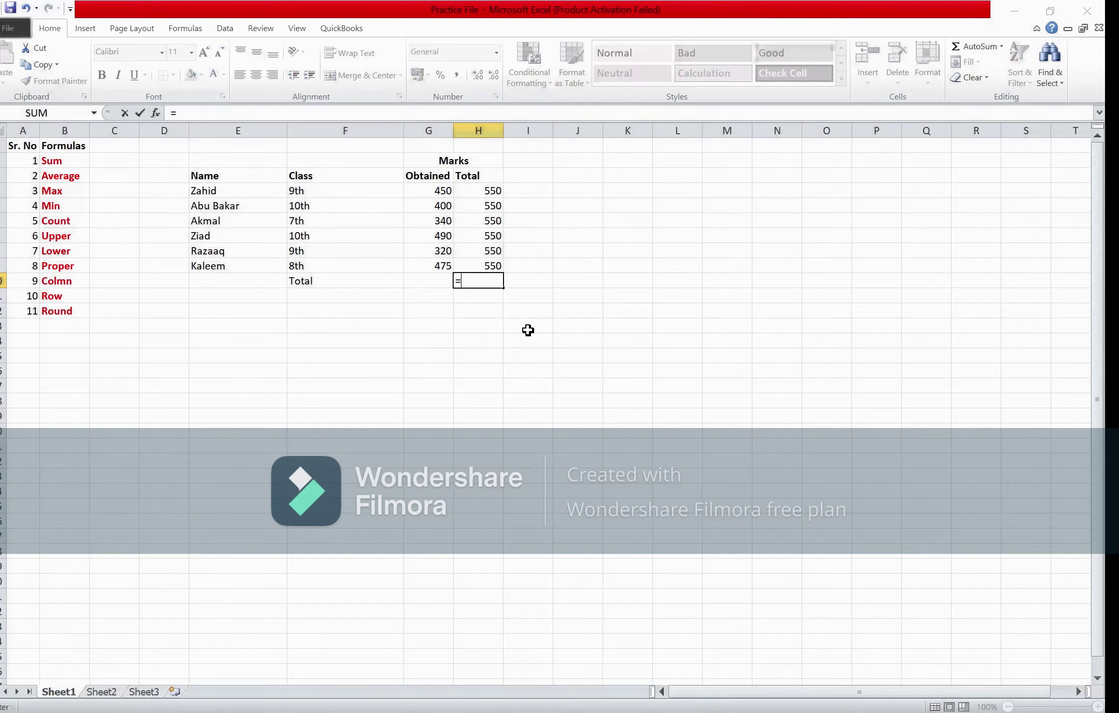
text(sum)
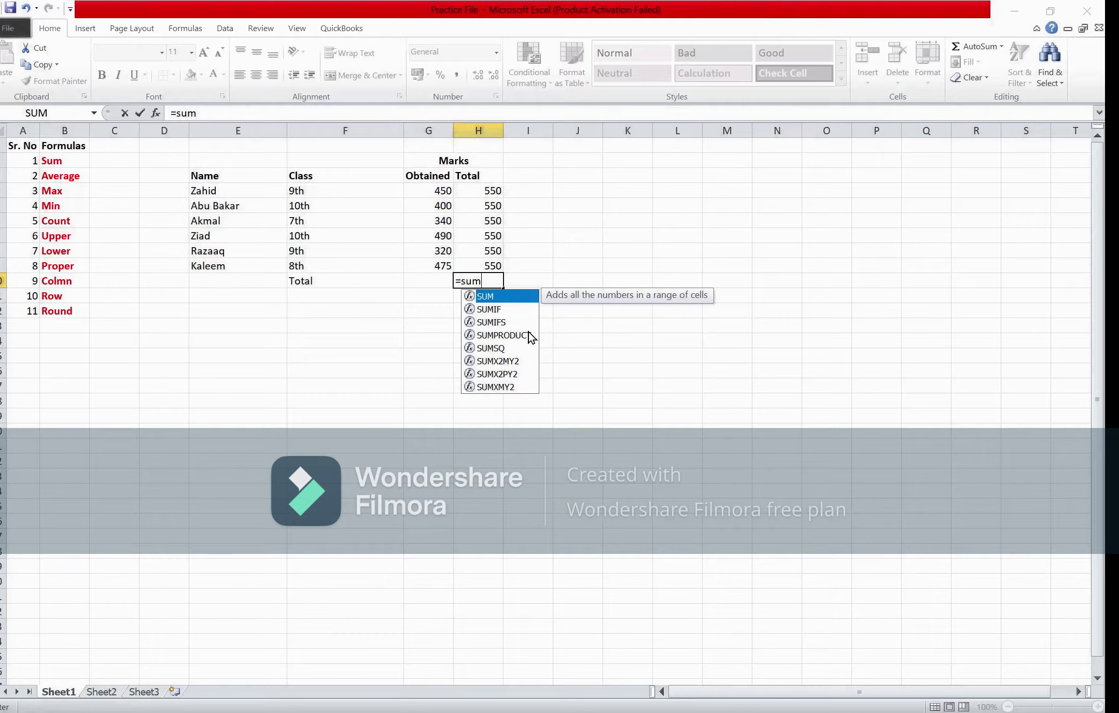
double_click(513, 300)
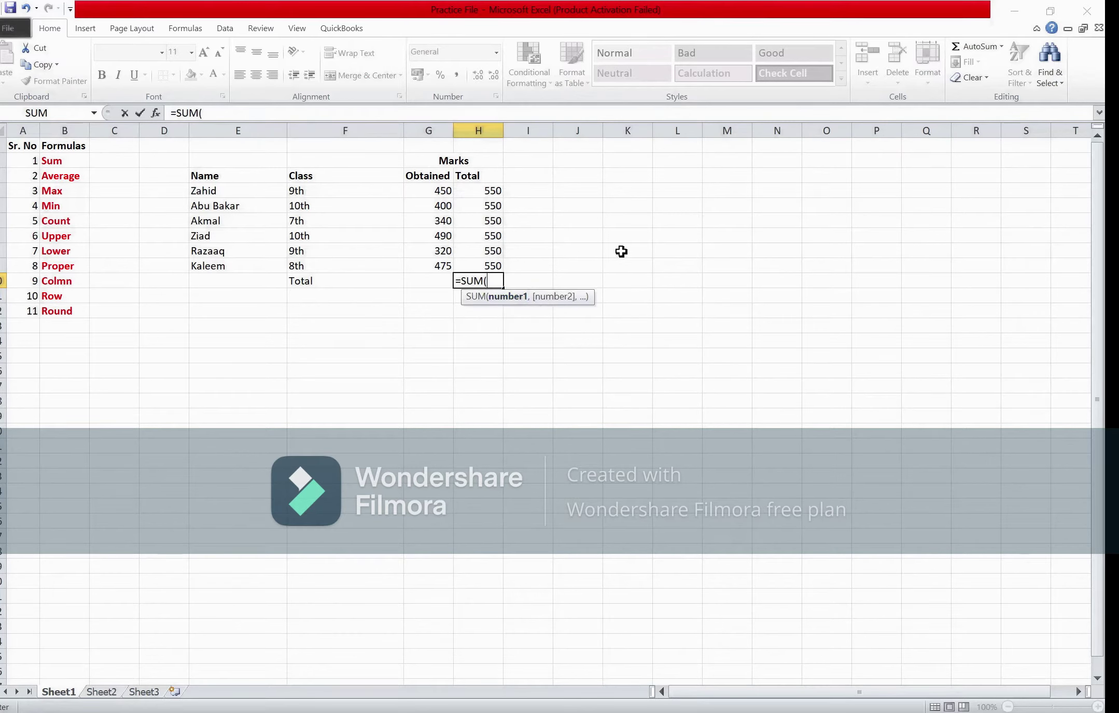
key(Up)
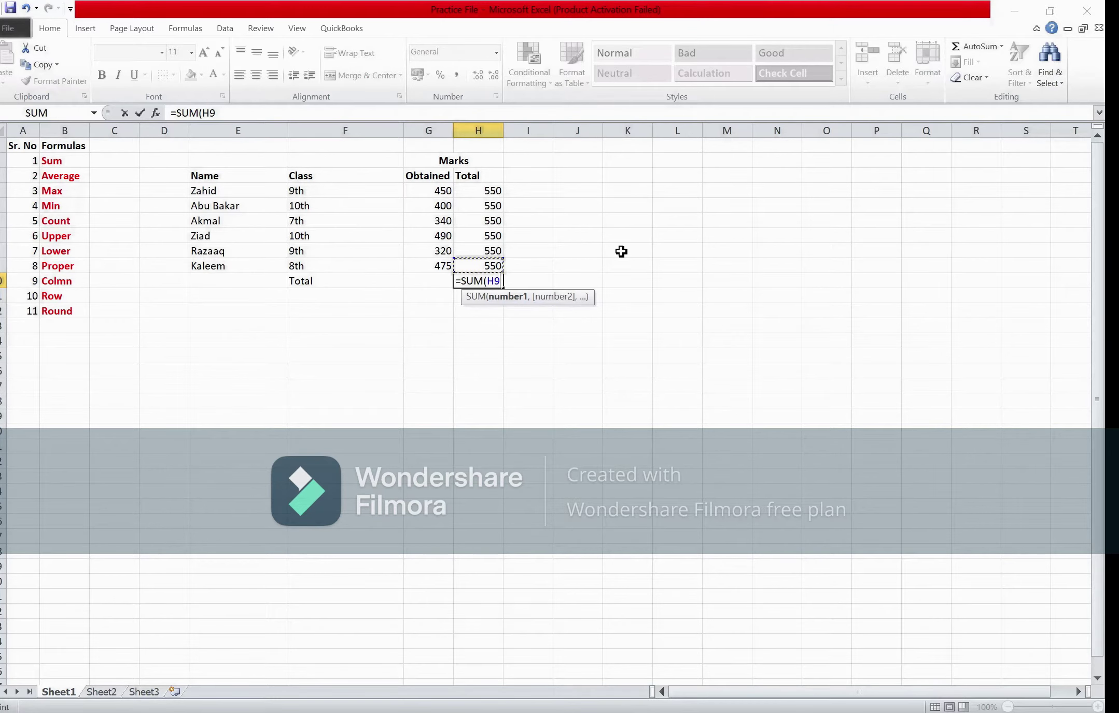
text(=)
key(BackSpace)
text(+)
click(492, 248)
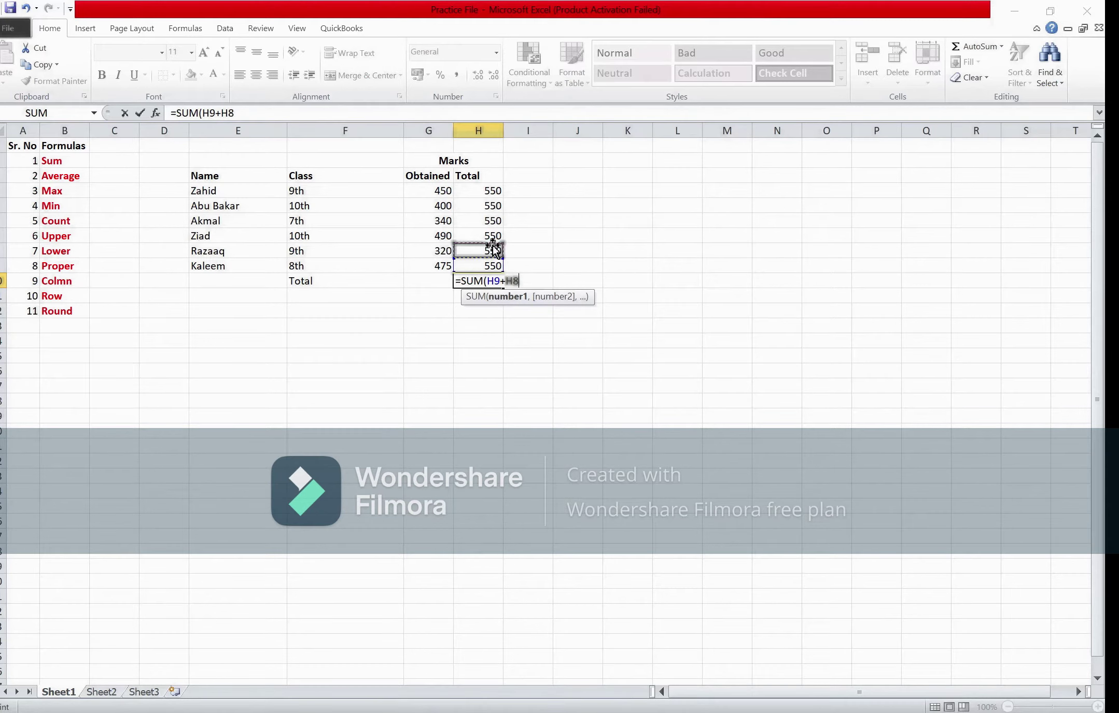
text(+)
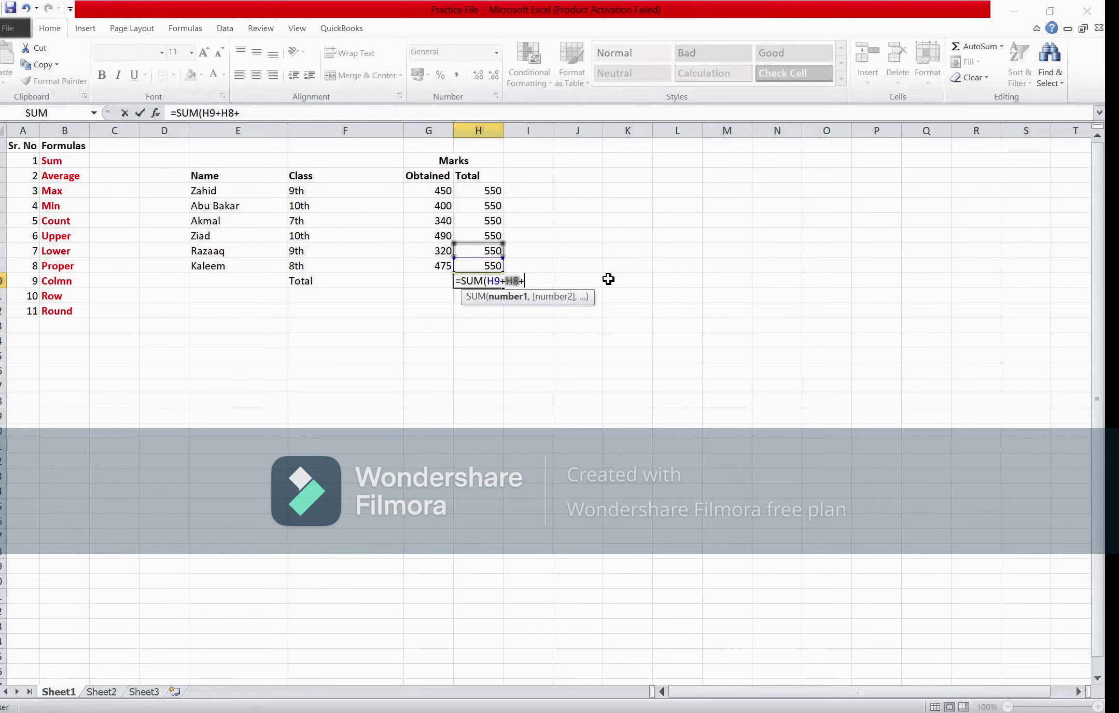
key(BackSpace)
key(BackSpace)
key(BackSpace)
key(BackSpace)
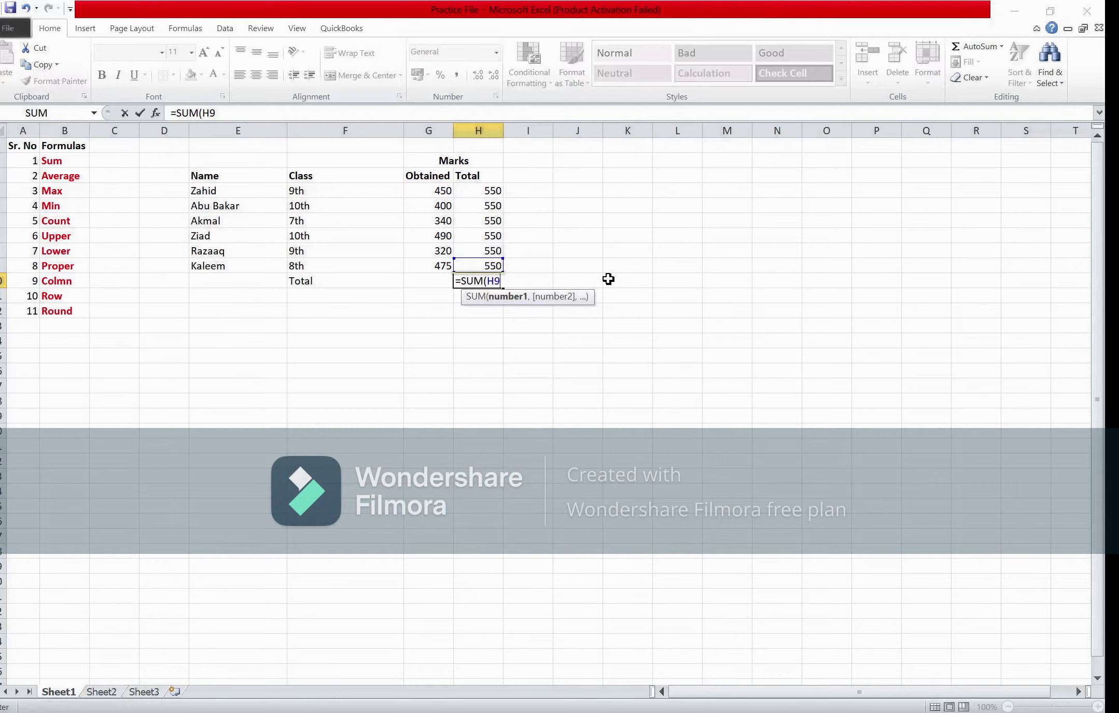
key(Up)
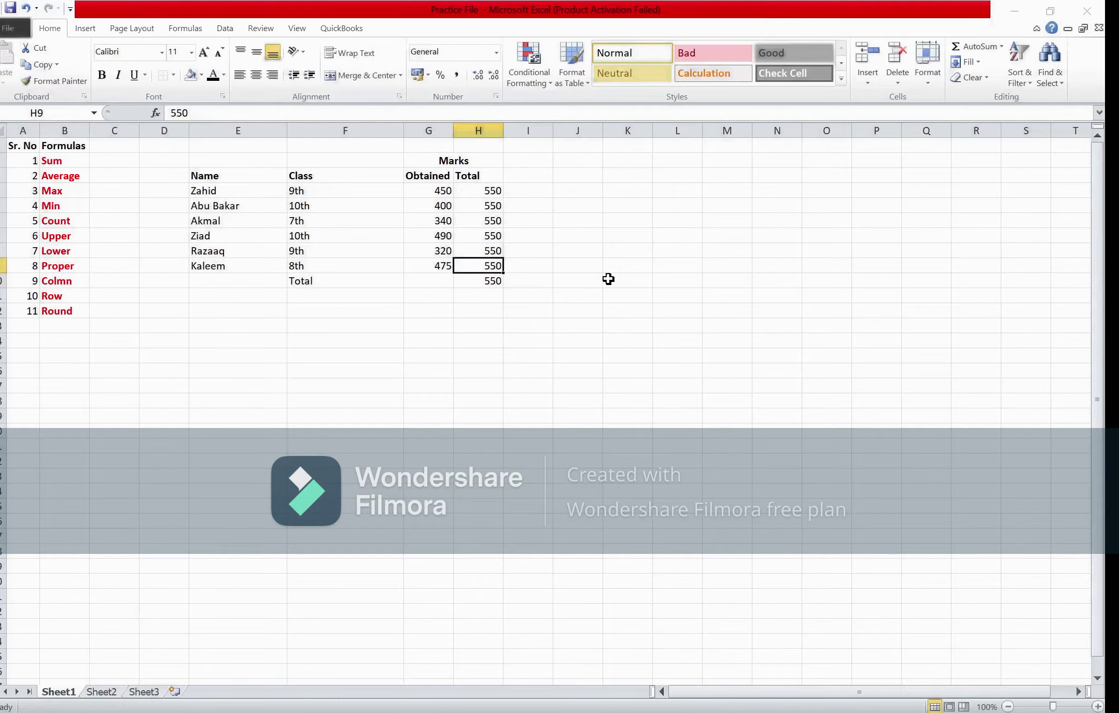
Enter a SUM formula over H4:H9 in H10 to add up the total marks.
key(Down)
text(=sum)
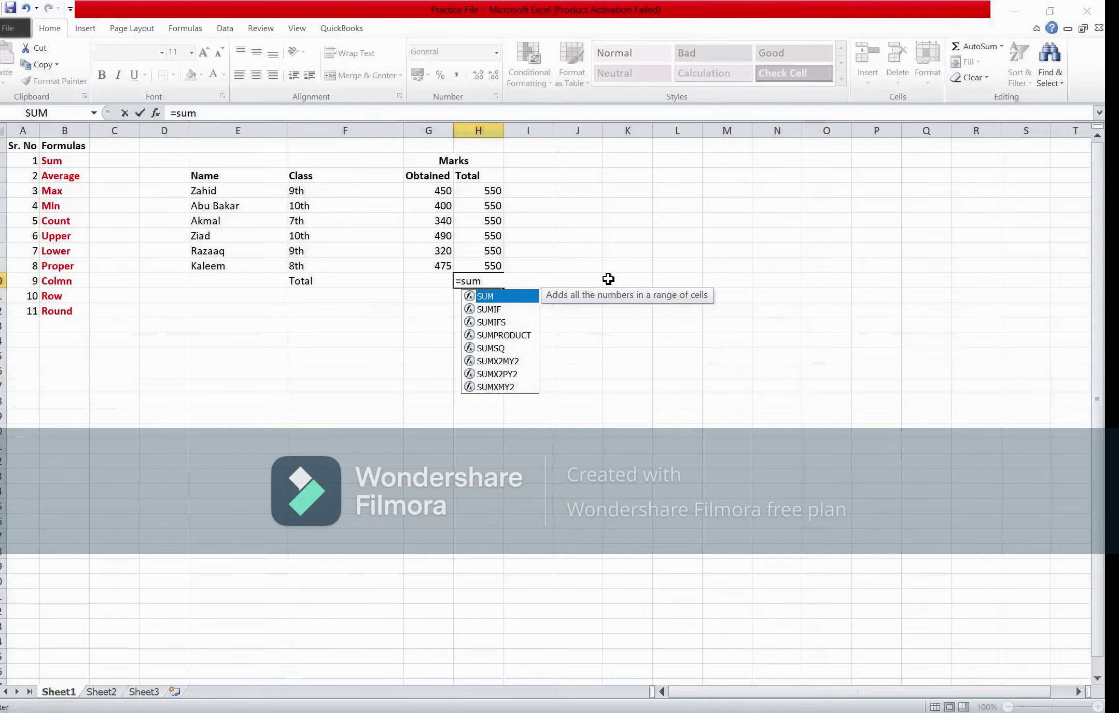
key(Tab)
key(Up)
key(shift+Up)
key(shift+Up)
key(shift+Up)
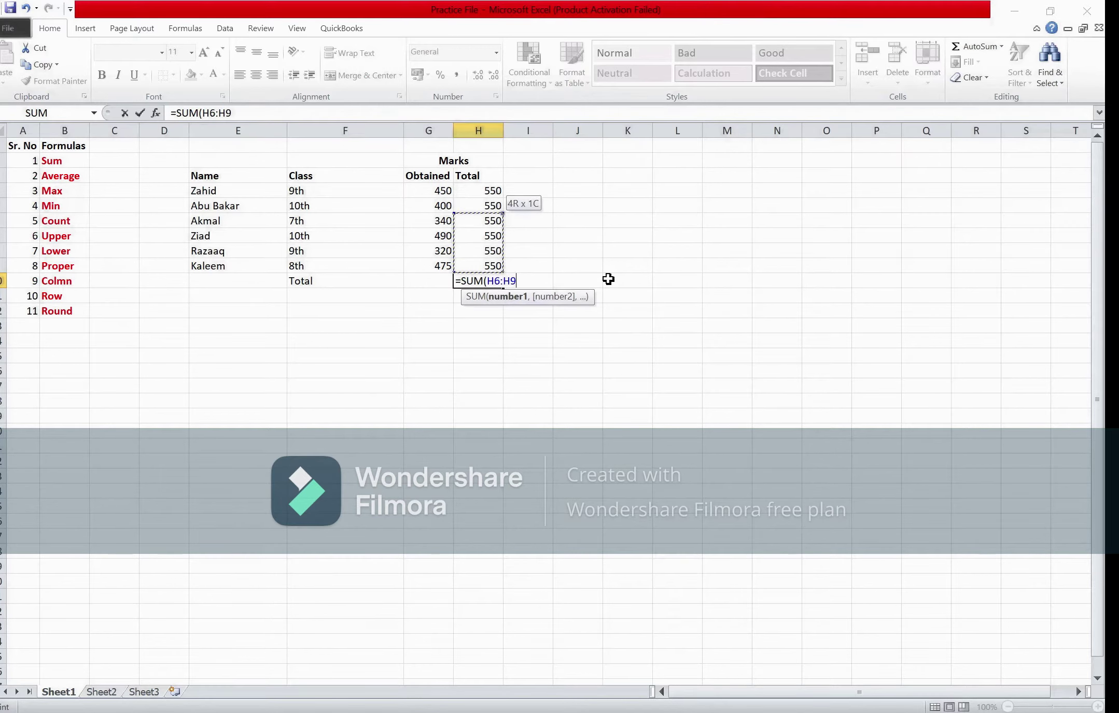
key(shift+Up)
key(shift+Up)
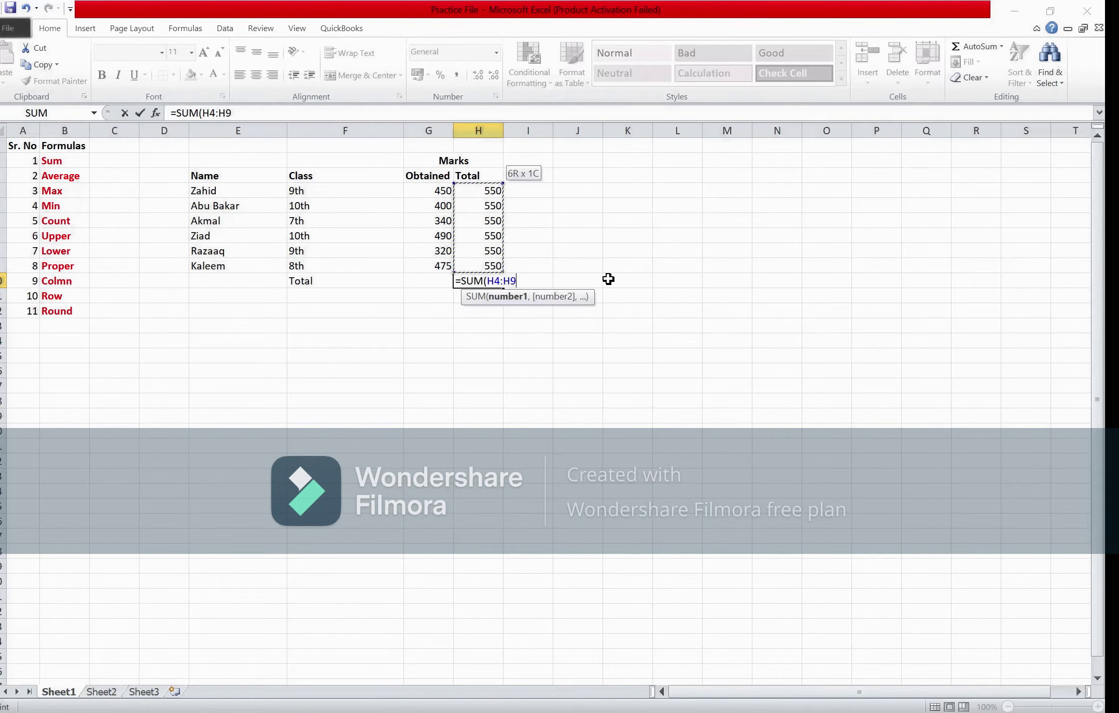
key(Return)
Enter a SUM formula over G4:G9 in G10 to add up the obtained marks.
key(Up)
key(Left)
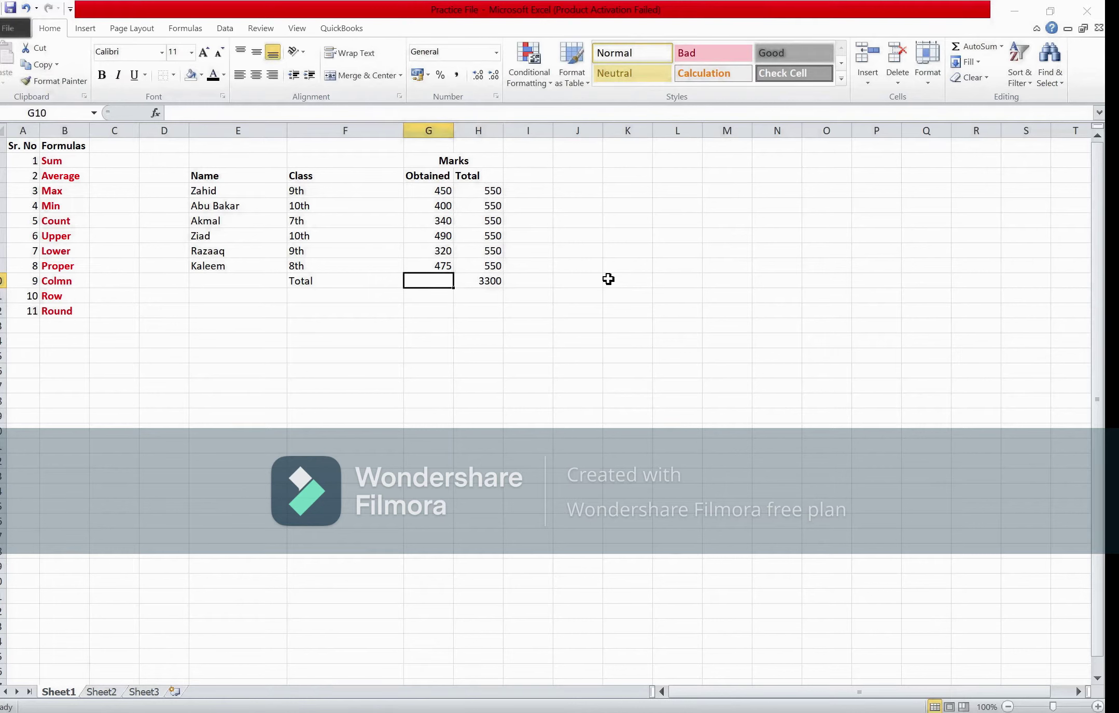
text(=s)
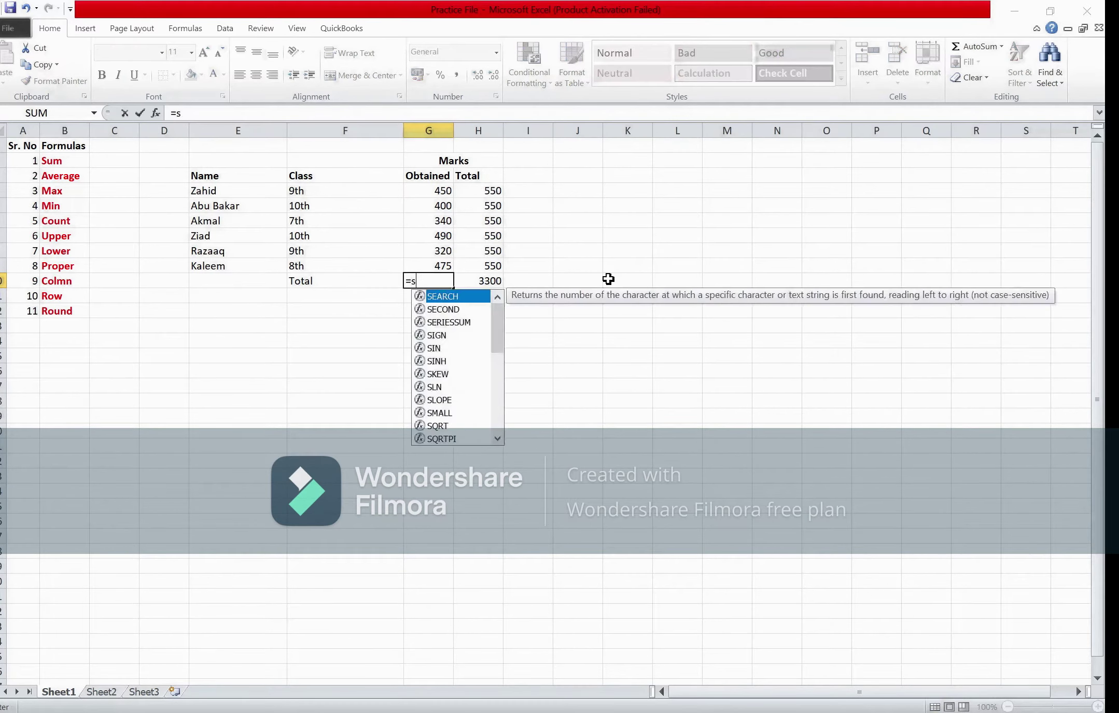
text(um)
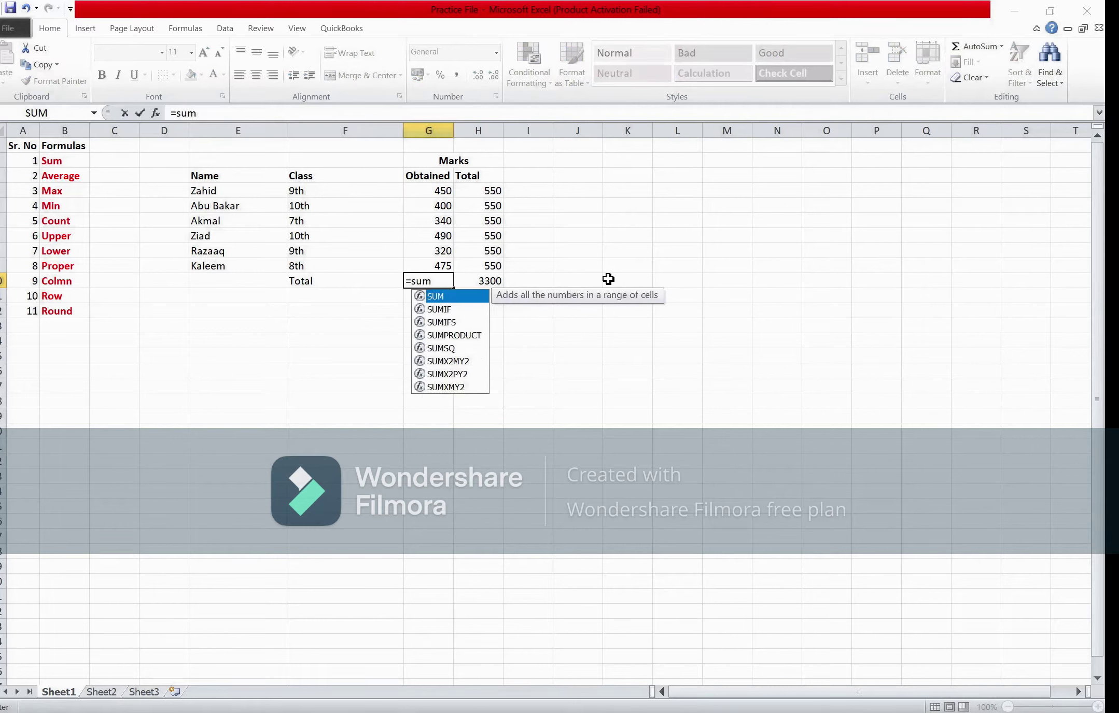
key(Tab)
key(Up)
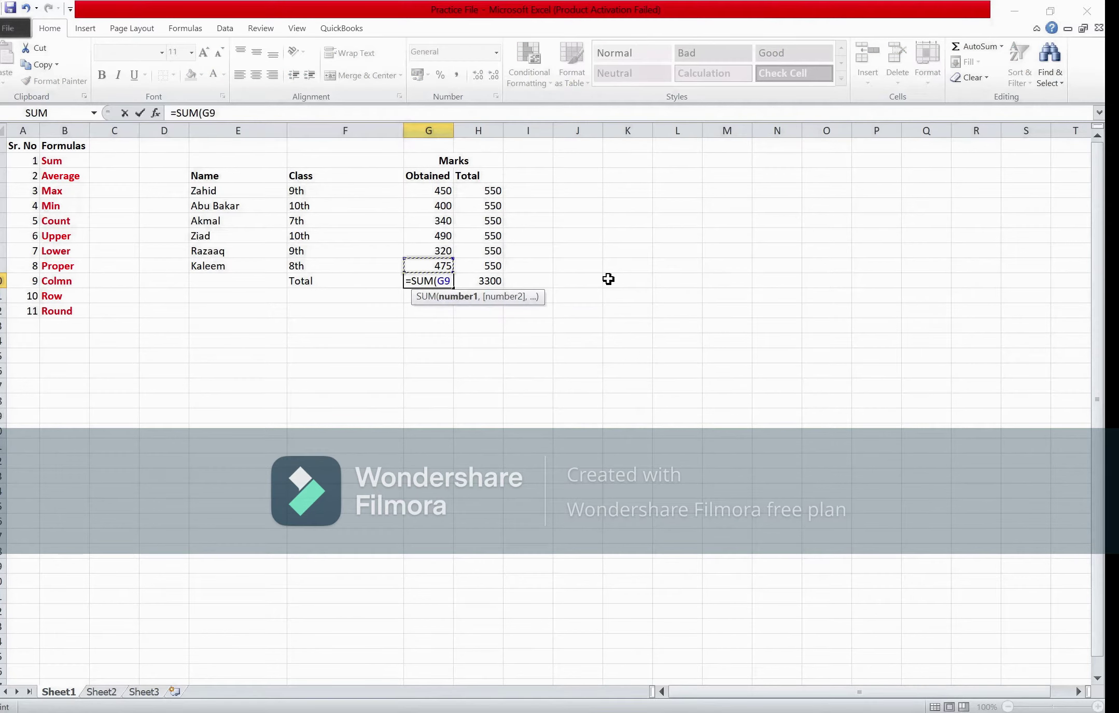
key(shift+Up)
key(shift+Up)
key(shift+Up)
key(shift+Up)
key(shift+Up)
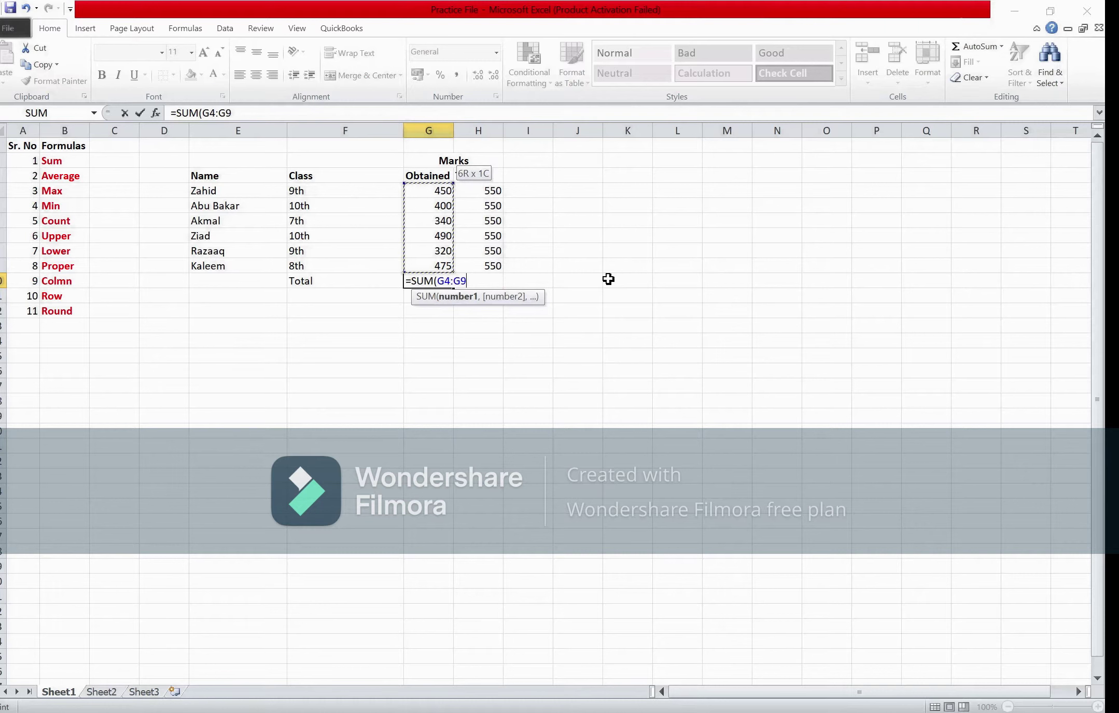
key(Return)
Make the Total row bold across F10:H10.
key(Up)
key(Left)
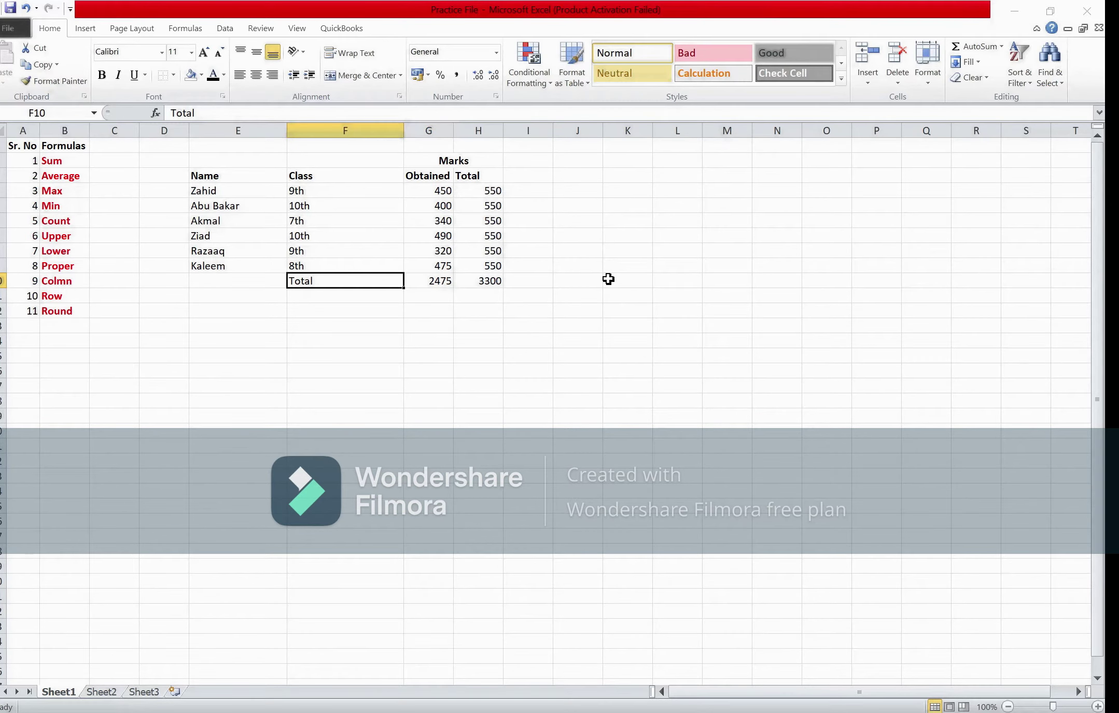
key(shift+Right)
key(shift+Right)
key(ctrl+b)
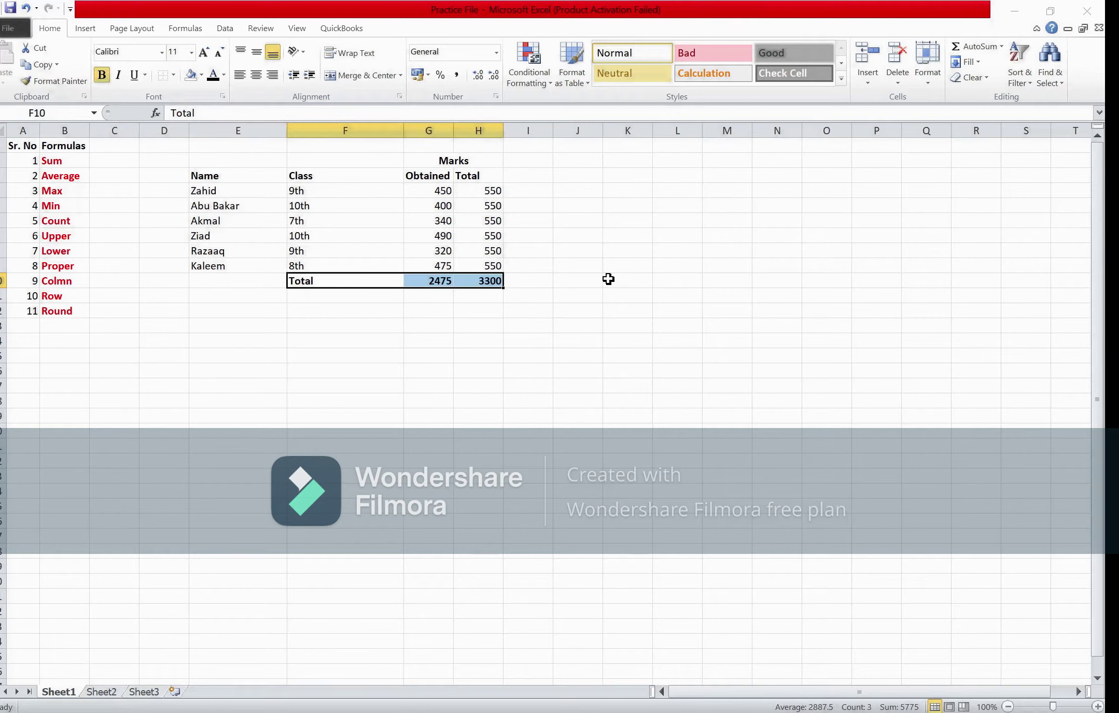
Set the font of C2 to Wingdings 2 and enter P to put a check mark beside Sum.
click(111, 163)
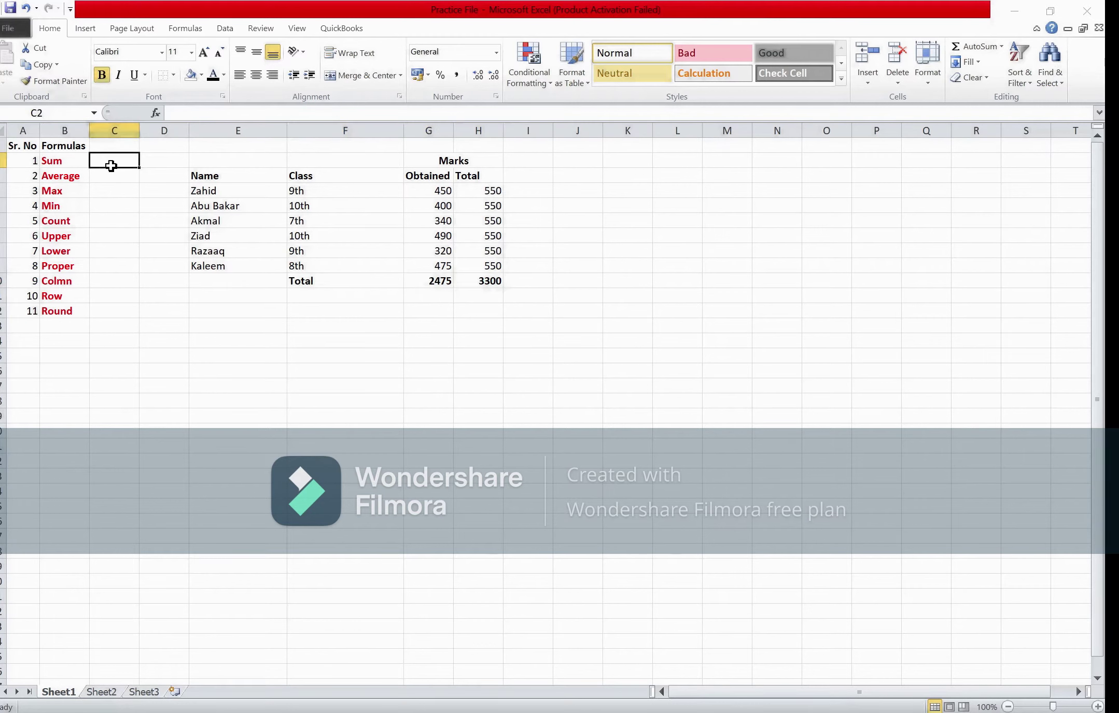
click(162, 55)
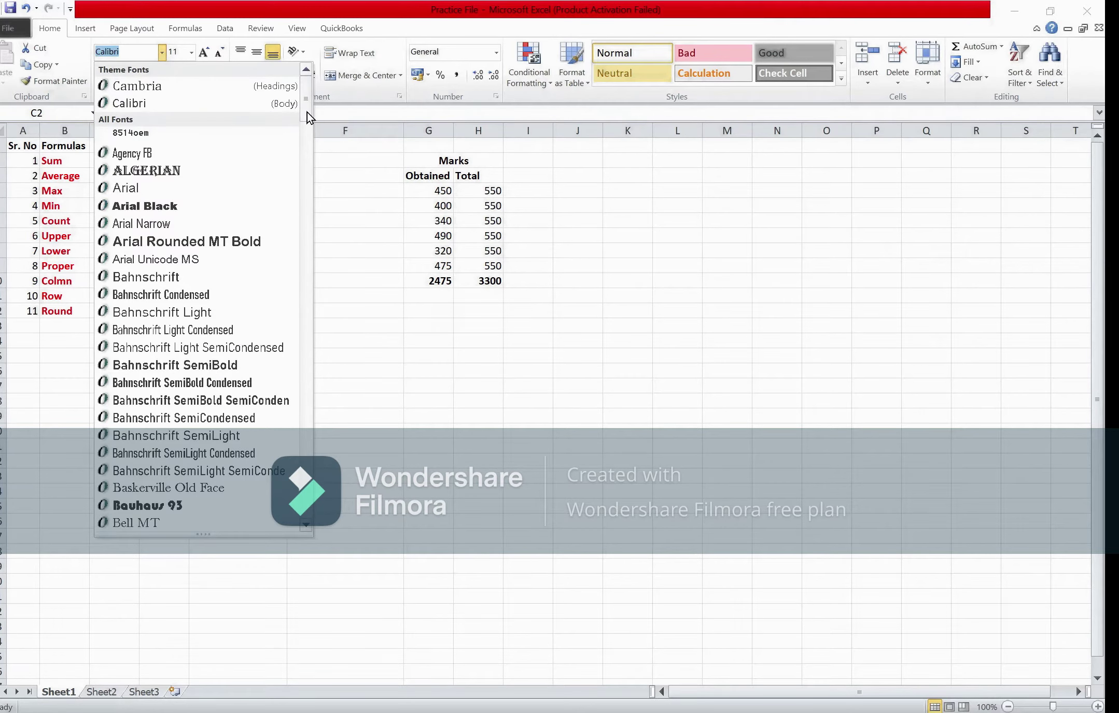
click(308, 313)
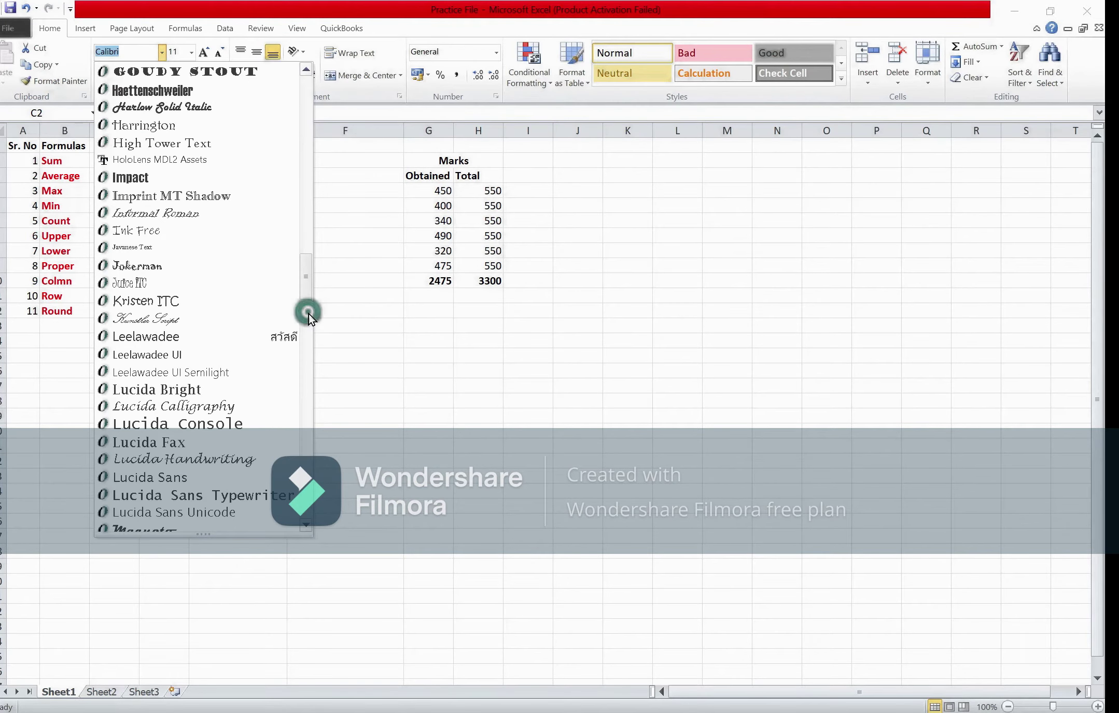
click(307, 361)
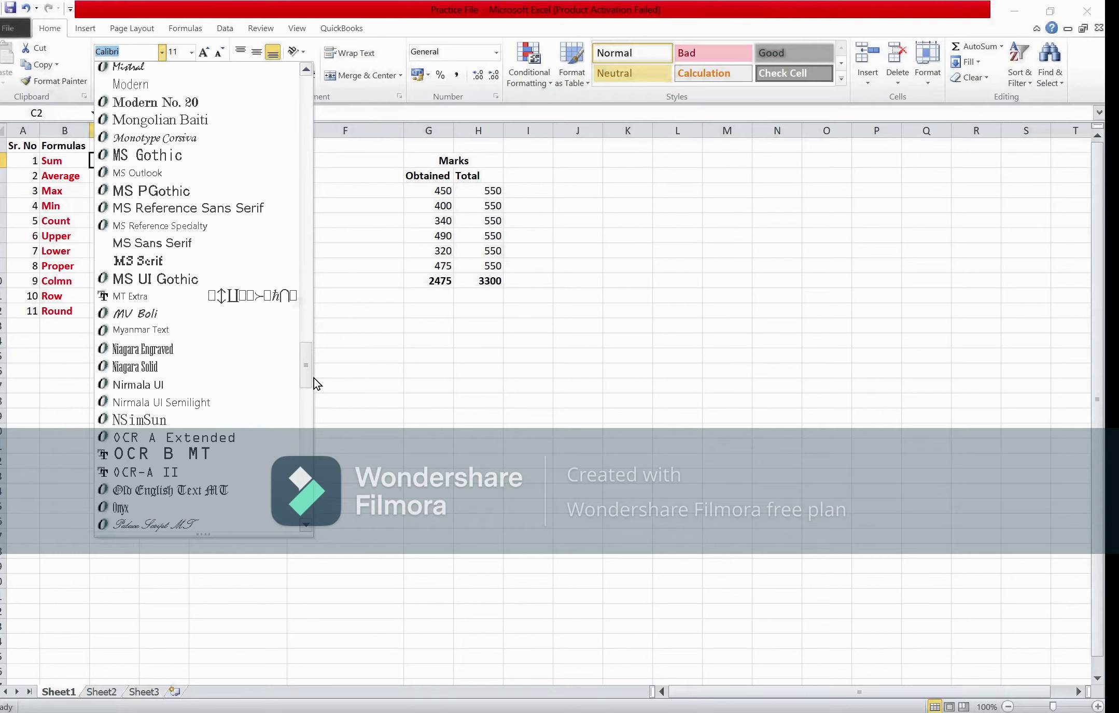
drag(308, 368, 312, 537)
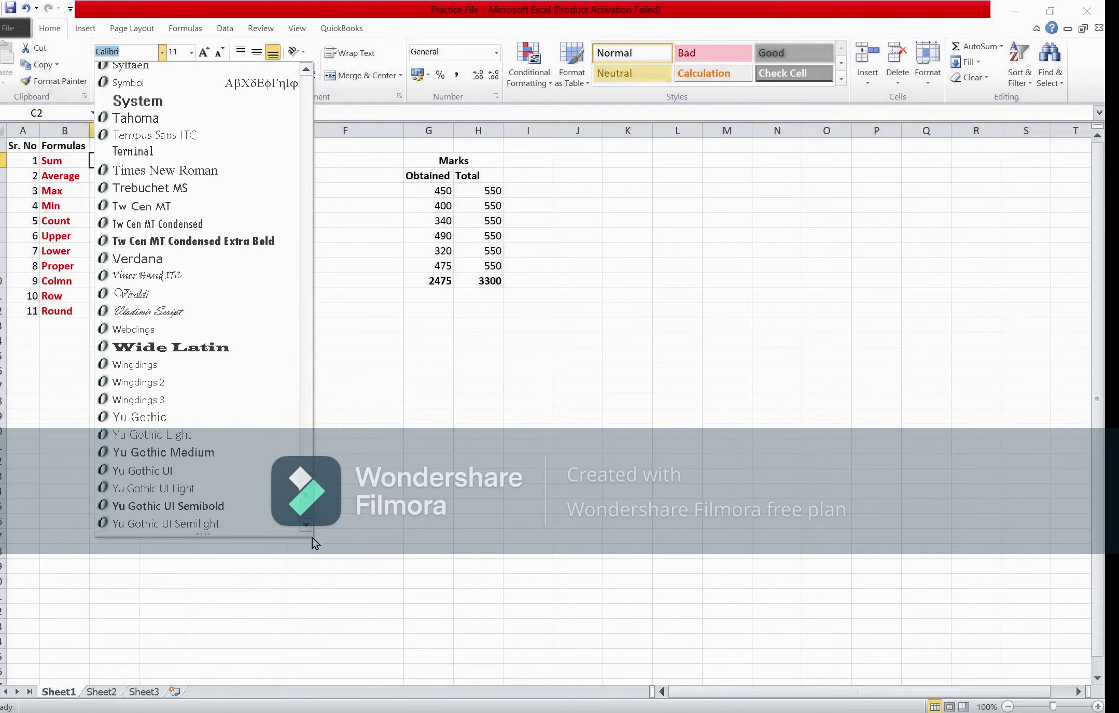
click(110, 384)
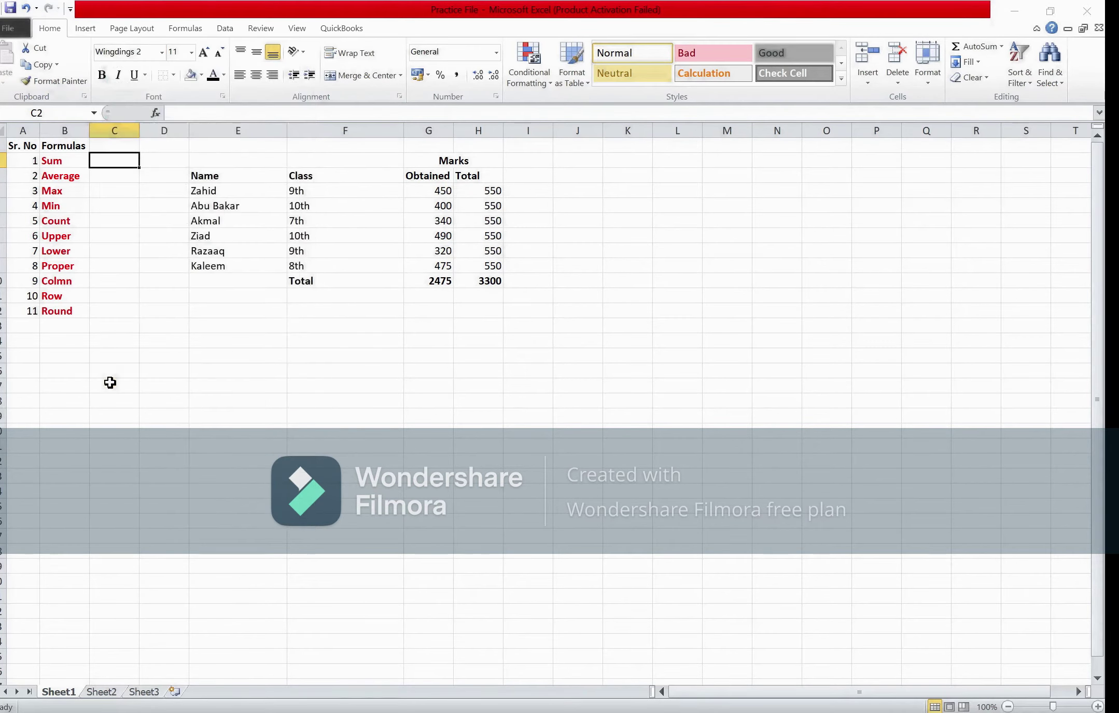
text(P)
key(Return)
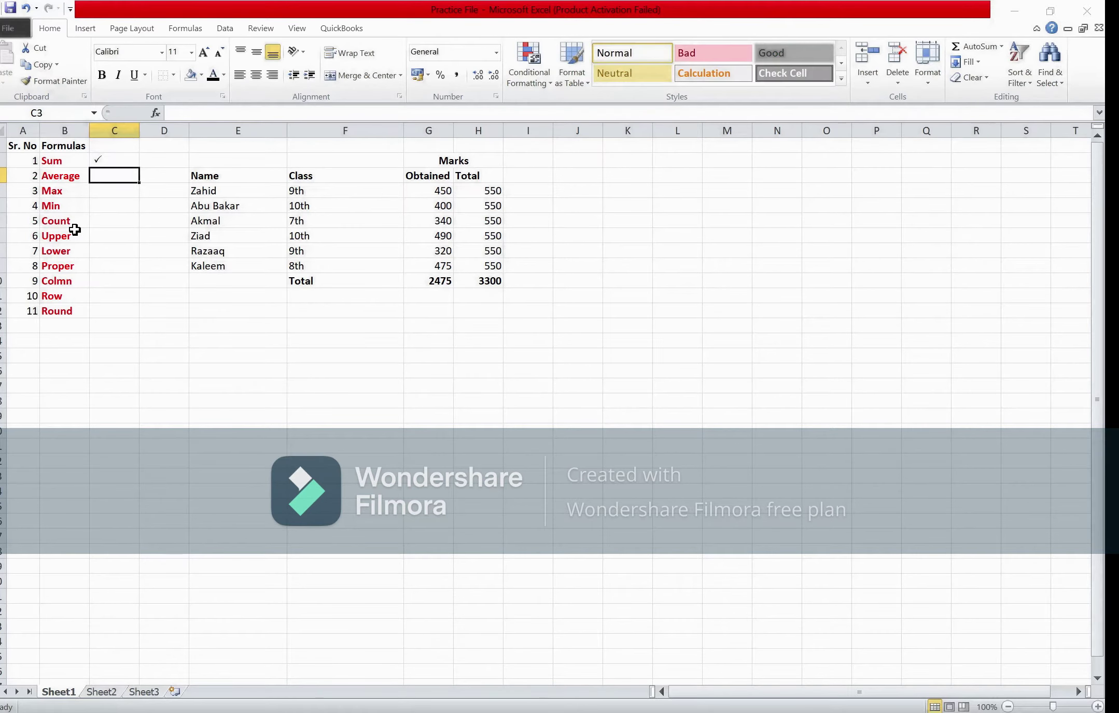
Fill the check mark from C2 down to C12, beside all the listed formulas.
key(Up)
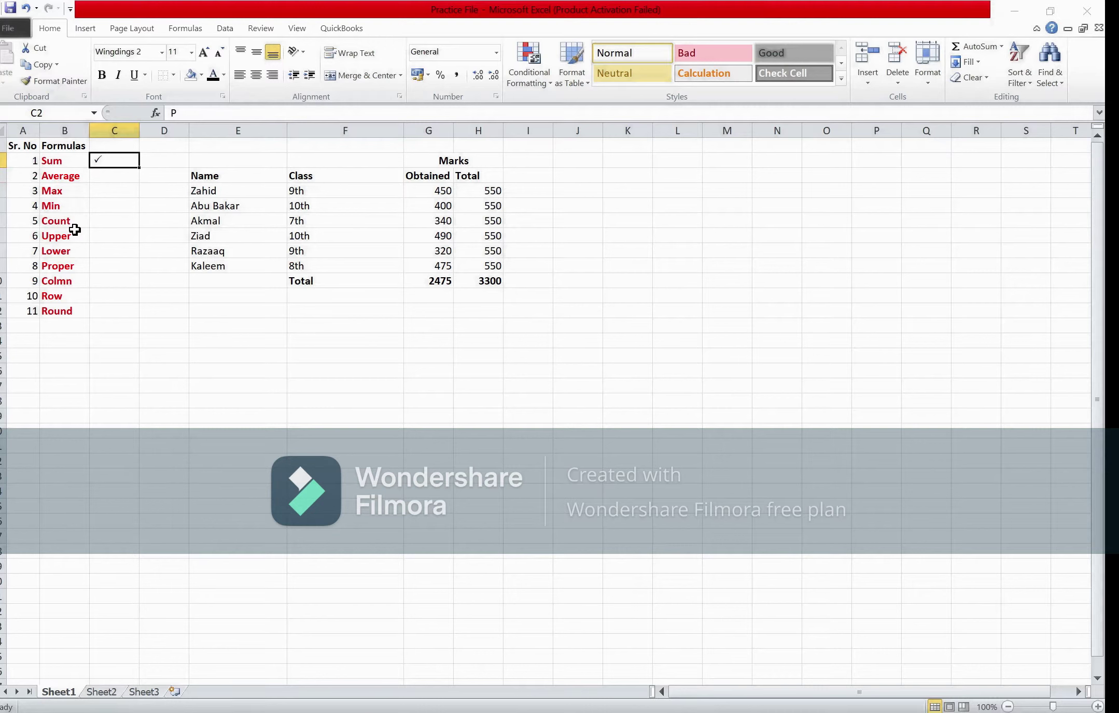
key(shift+Down)
key(shift+Down)
key(shift+Down)
key(shift+Down)
key(shift+Down)
key(shift+Down)
key(shift+Down)
key(shift+Down)
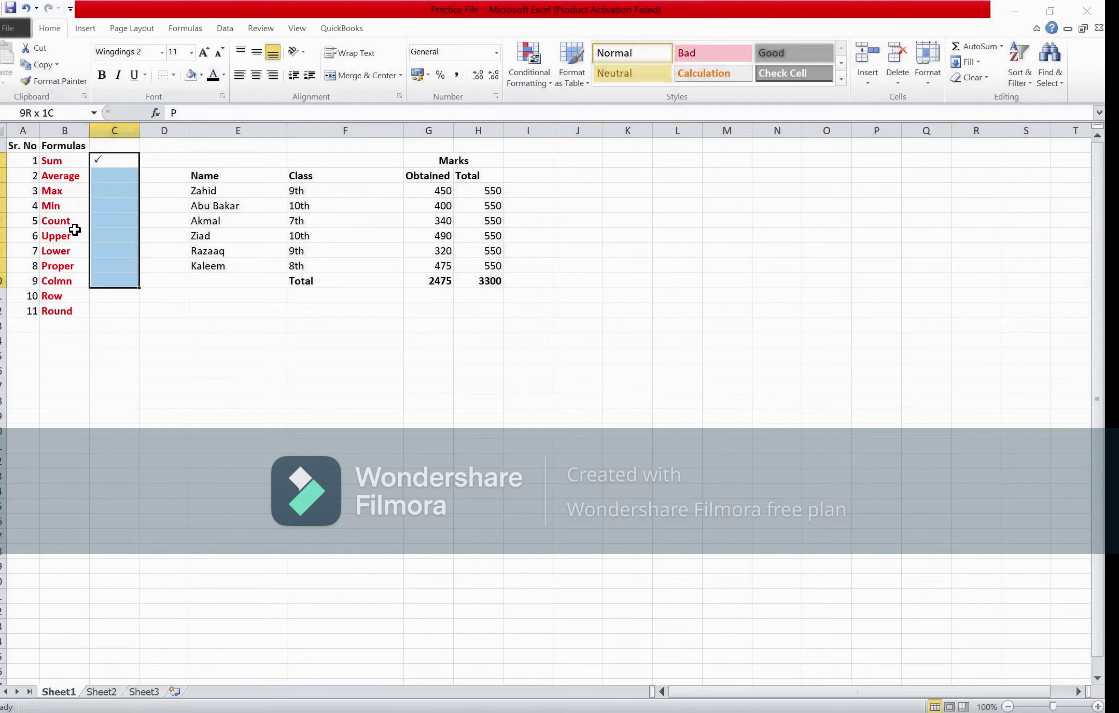
key(shift+Down)
key(shift+Down)
key(ctrl+d)
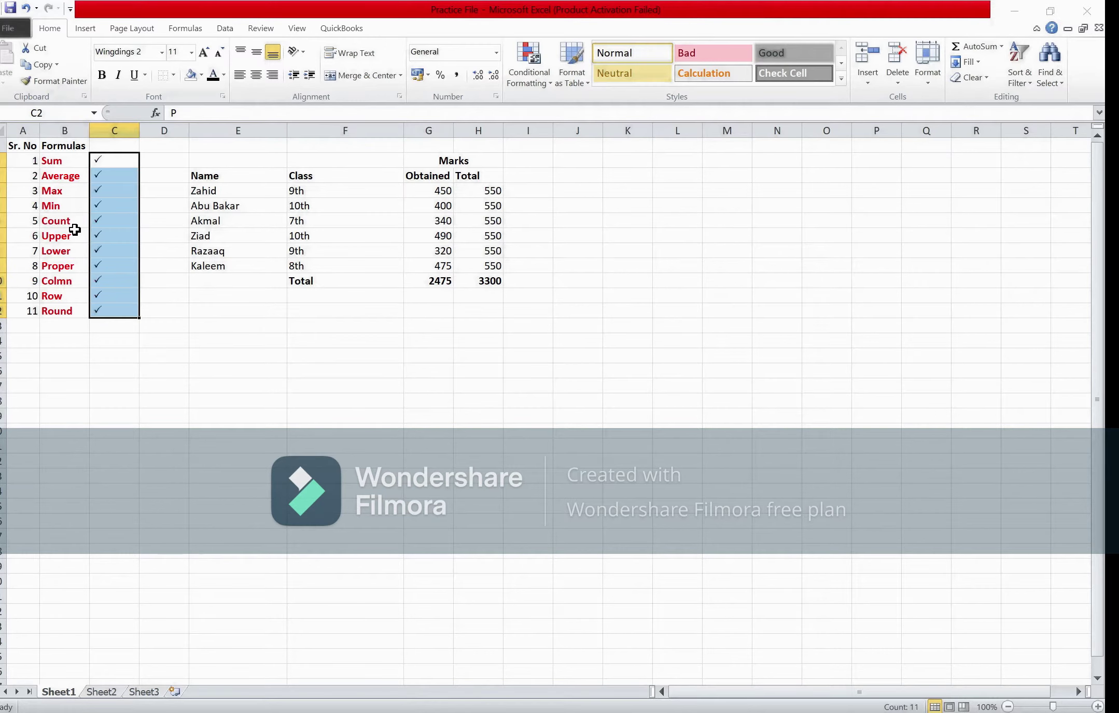
Clear the check marks from C3:C12, leaving only the one beside Sum.
key(Down)
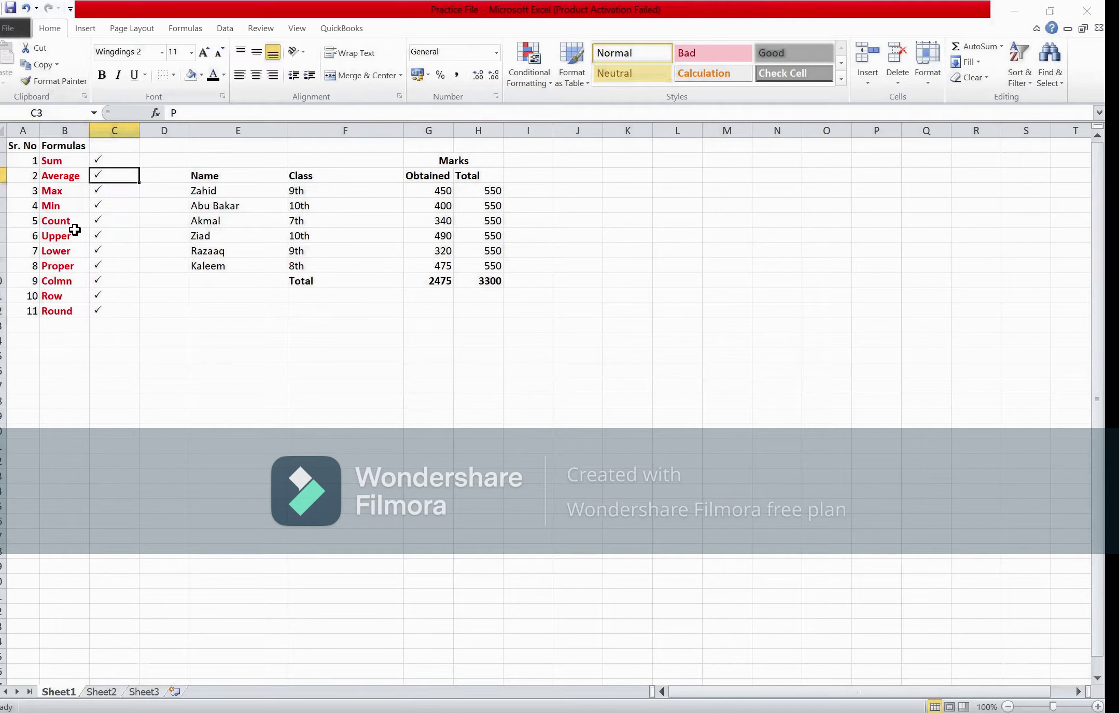
key(ctrl+shift+Down)
key(Delete)
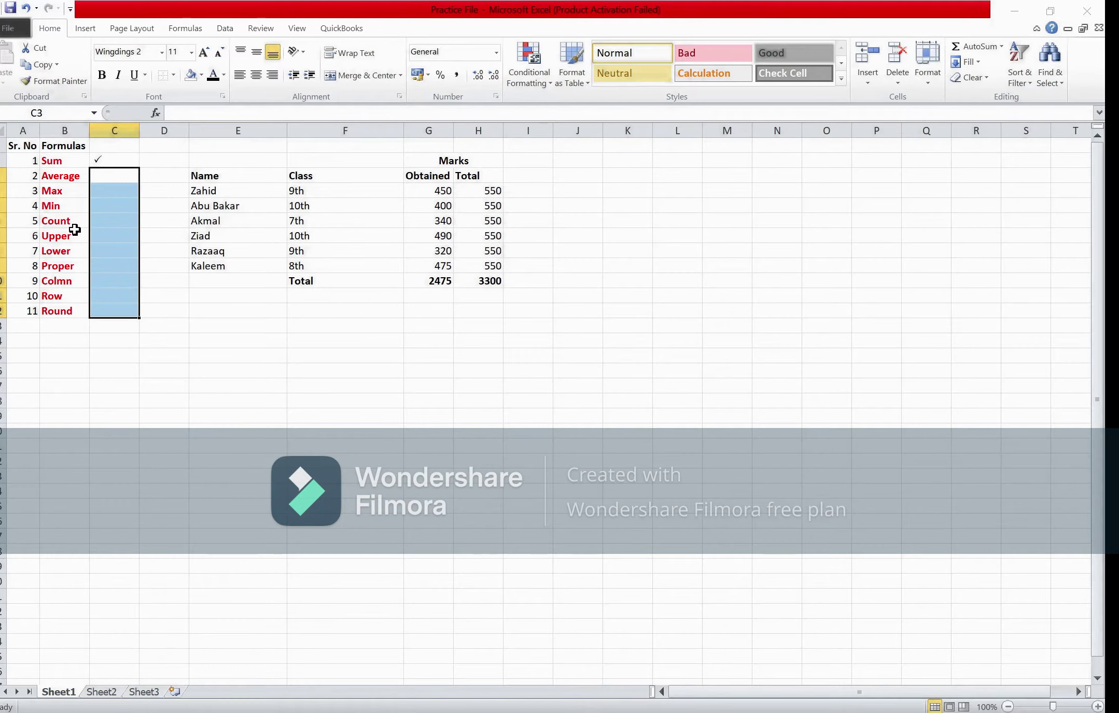
key(Down)
key(Up)
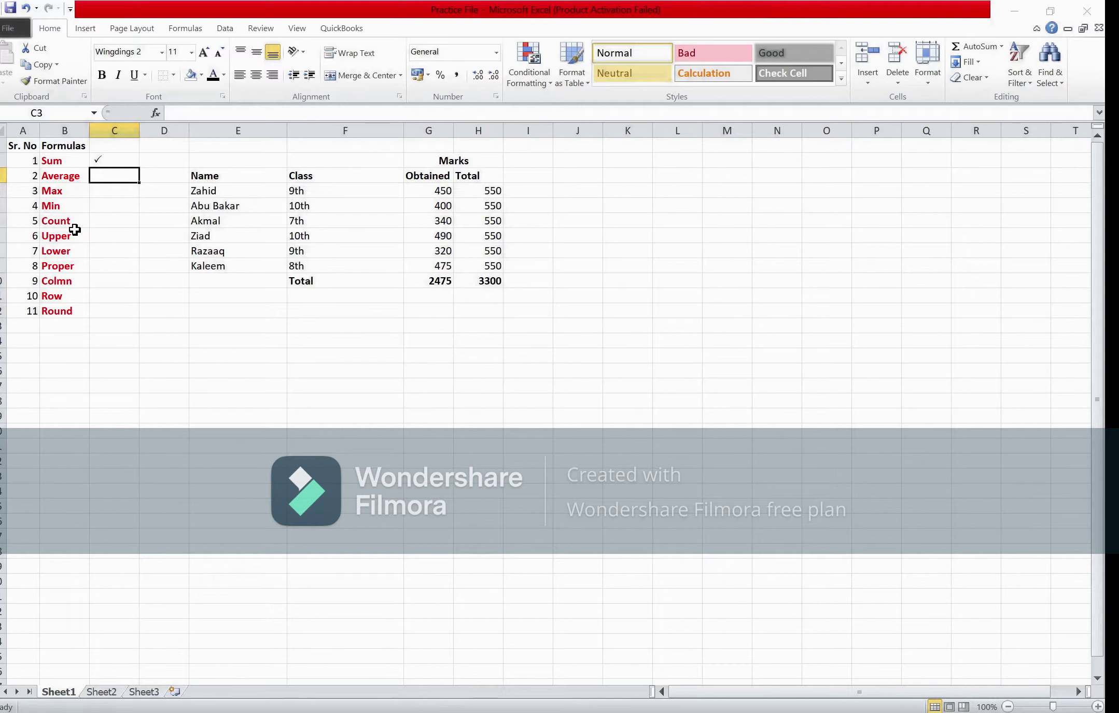
Enter the label "Average:" in F12, two rows below the Total label.
key(Down)
key(Down)
key(Down)
key(Down)
key(Down)
key(Down)
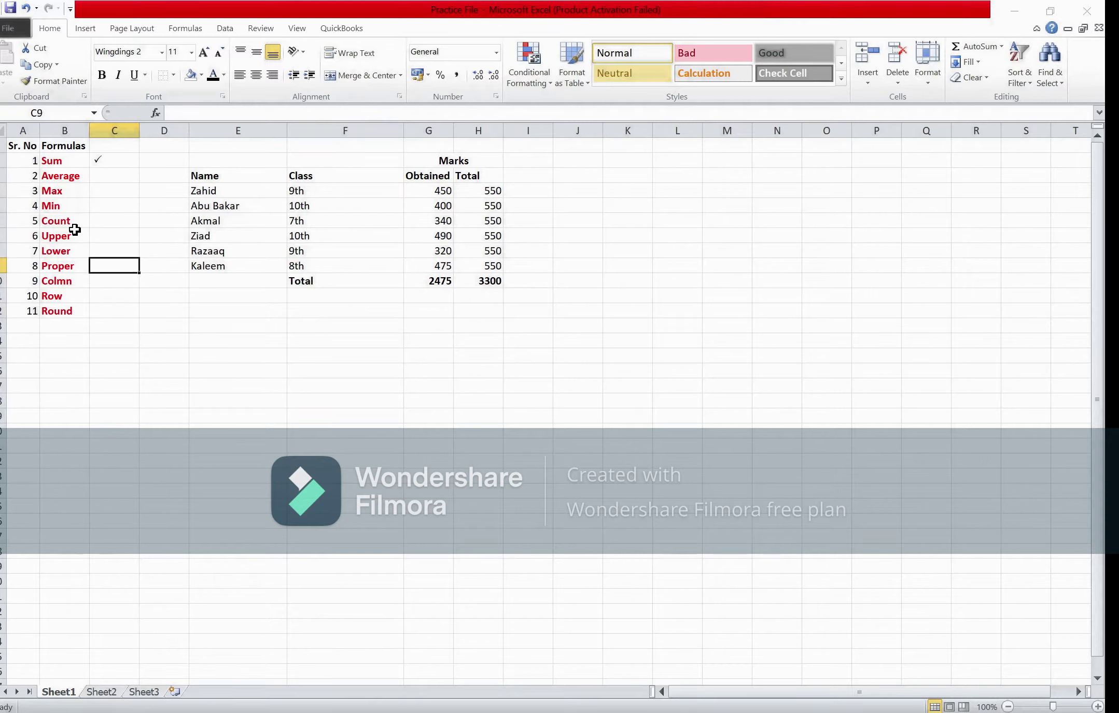
key(Down)
key(Right)
key(Right)
key(Down)
key(Right)
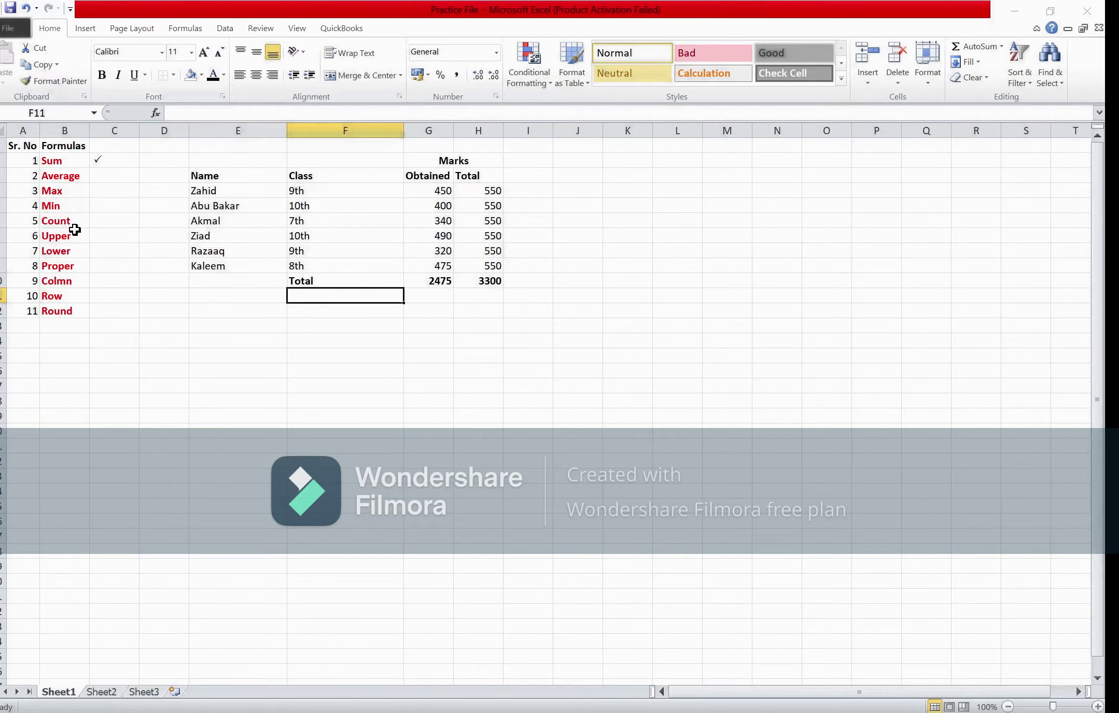
key(Right)
key(Down)
key(Down)
key(Up)
key(Down)
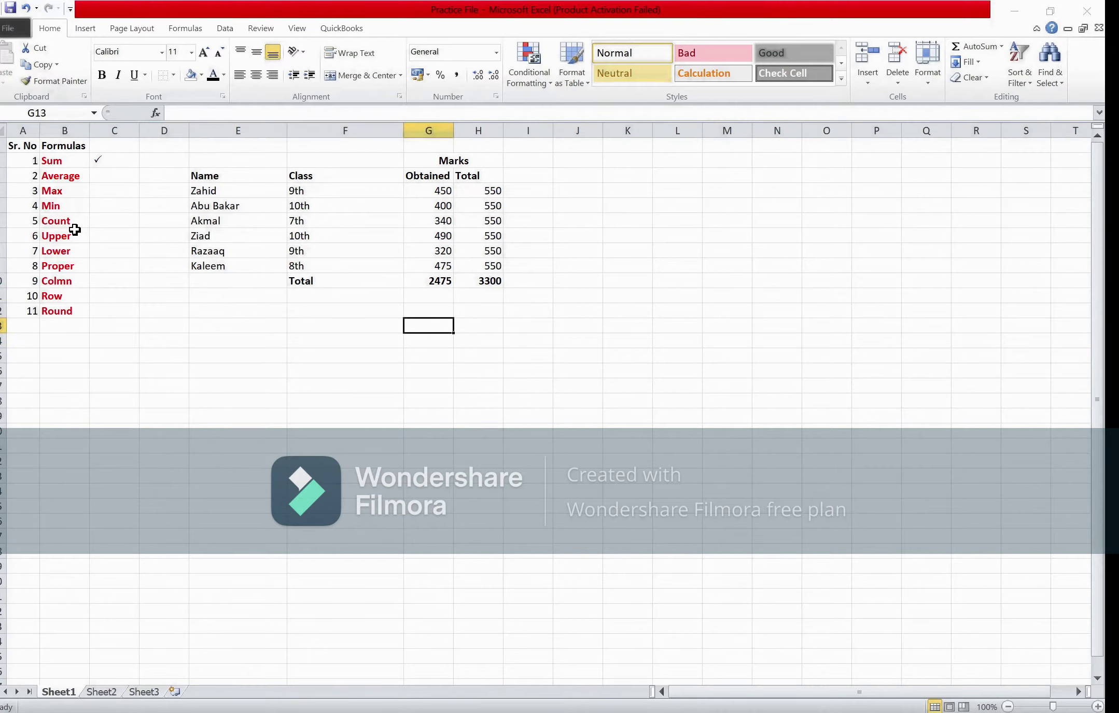
key(Left)
key(Up)
key(Right)
key(Left)
key(Right)
key(Left)
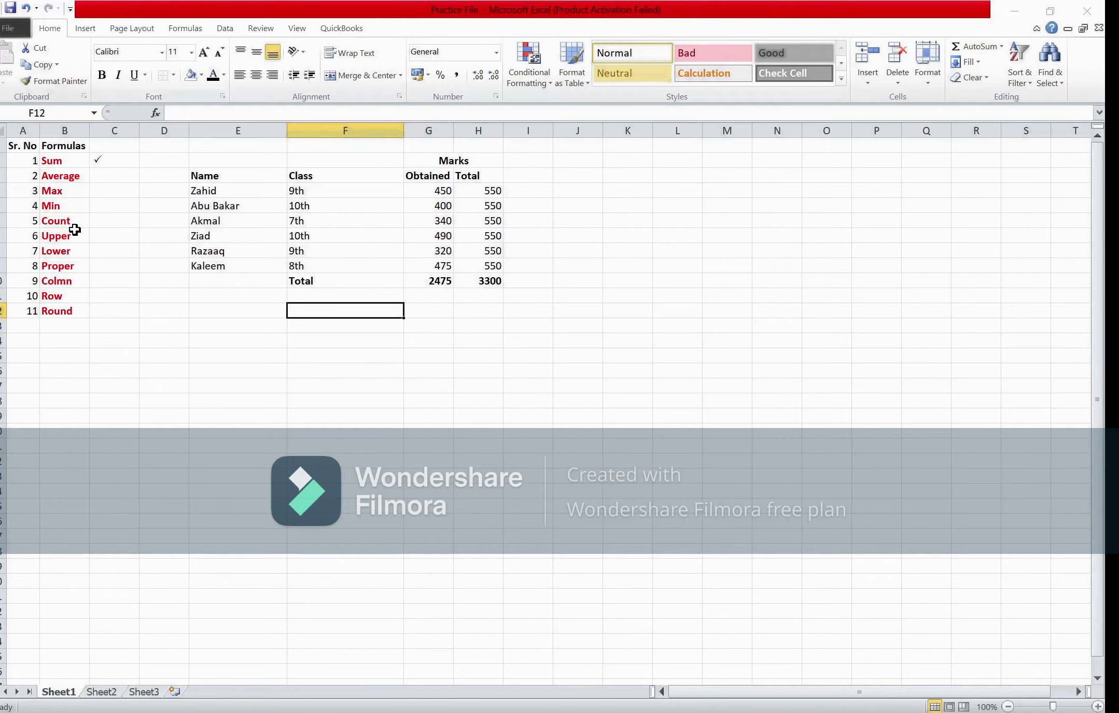
text(A)
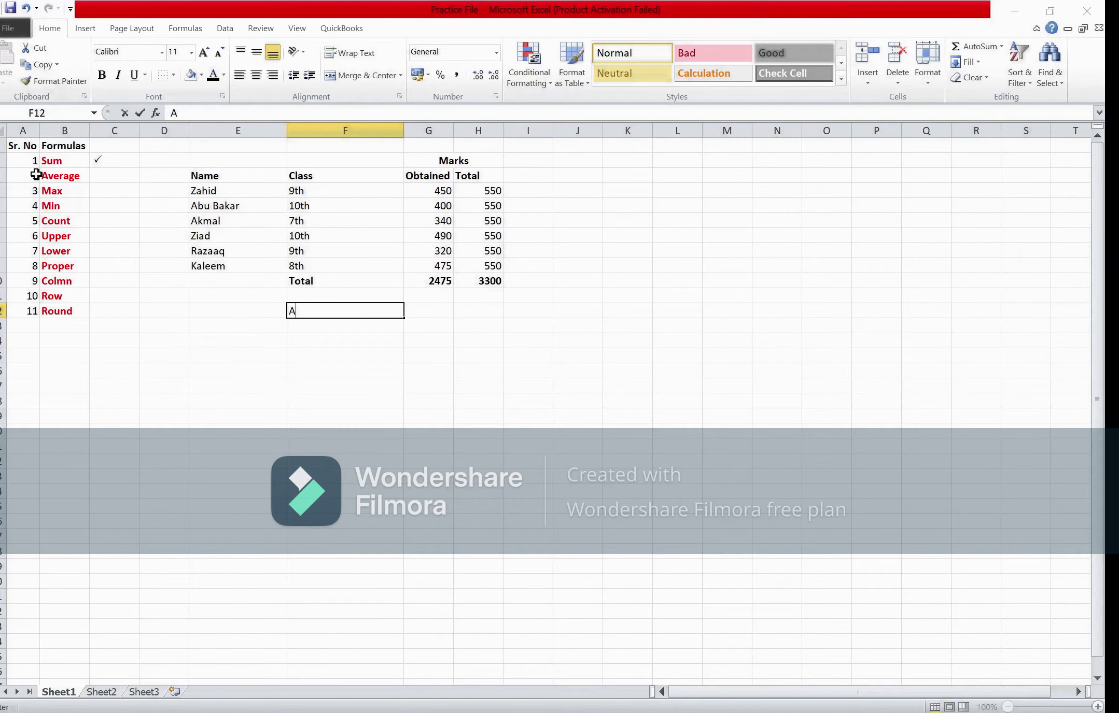
text(vera)
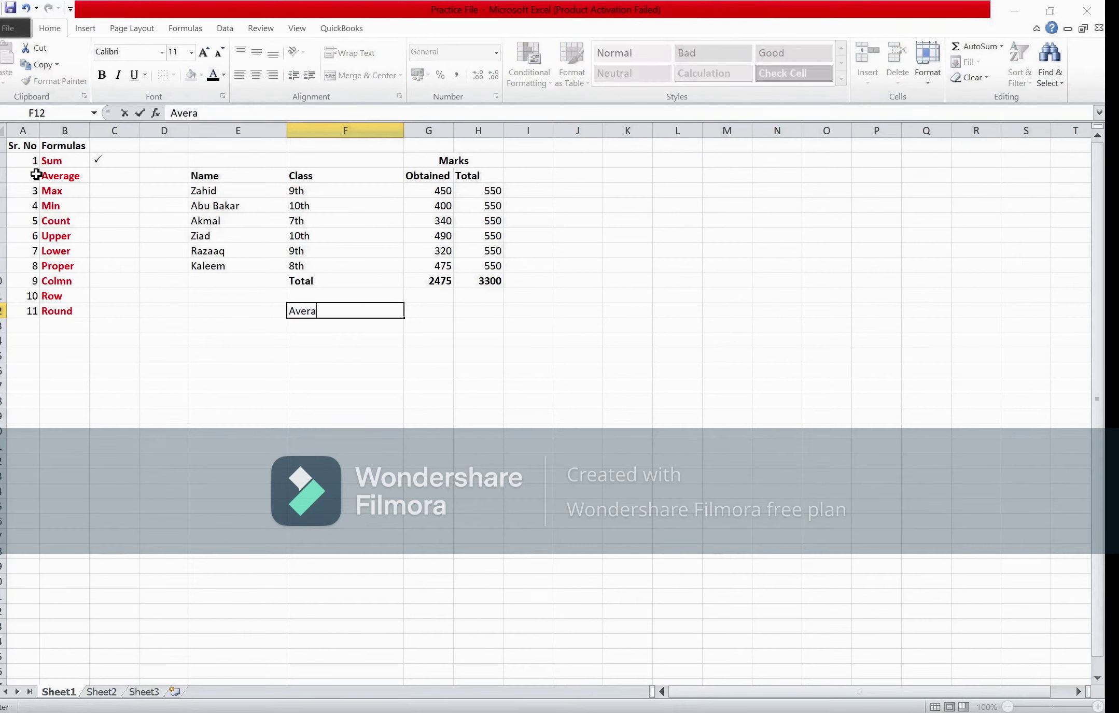
text(ge:)
key(Return)
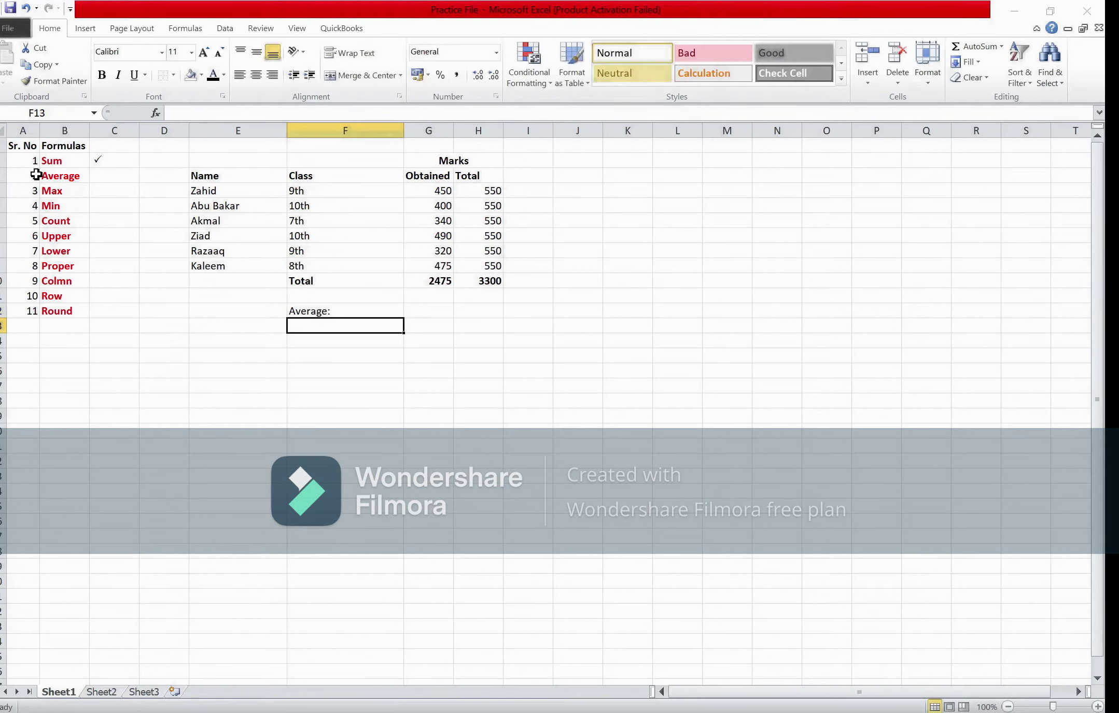
Enter an AVERAGE formula over G4:G9 in G12 to average the obtained marks.
key(Up)
key(Right)
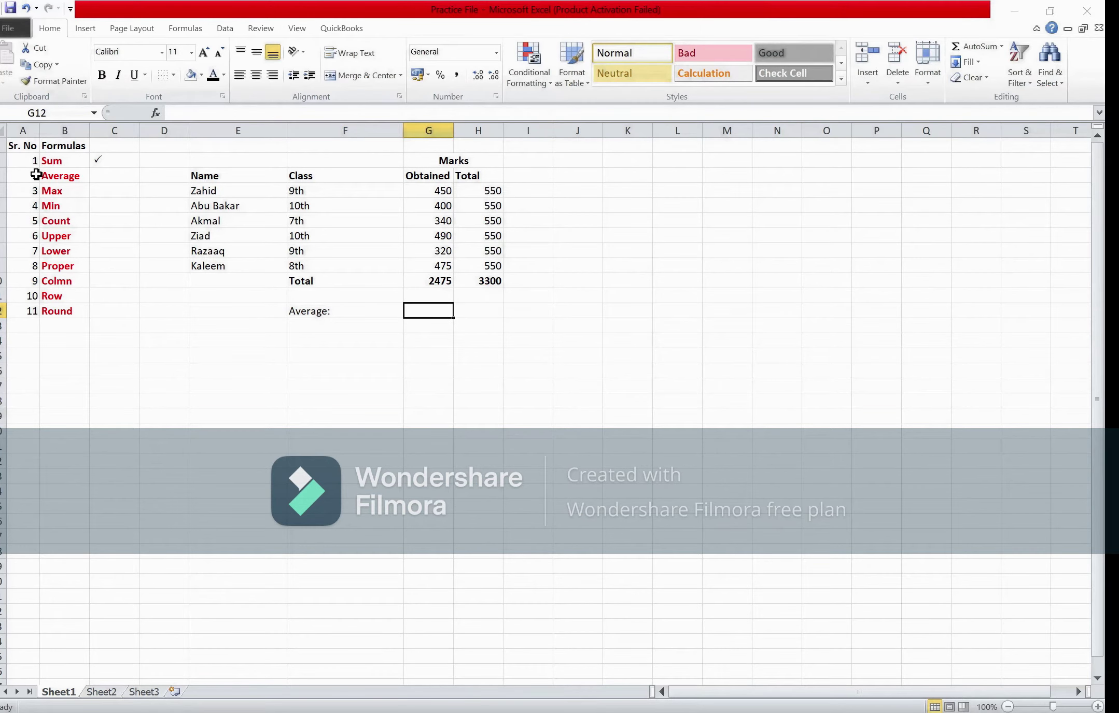
text(=av)
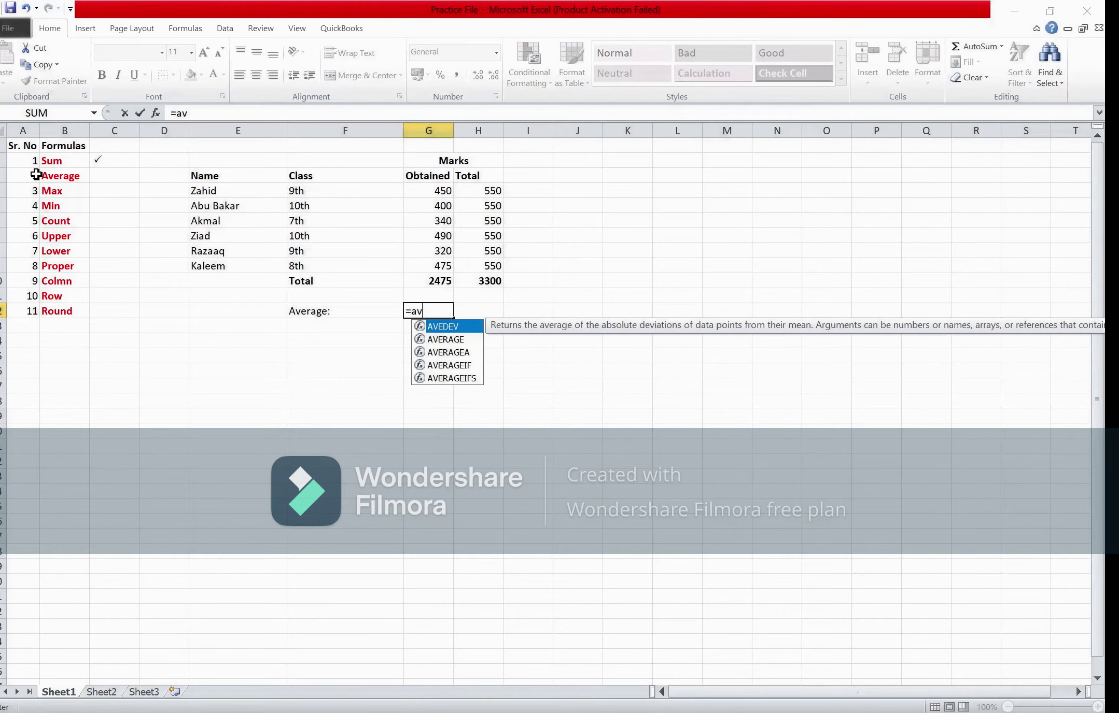
key(Down)
key(Tab)
key(Up)
key(Up)
key(Up)
key(shift+Up)
key(shift+Up)
key(shift+Up)
key(shift+Up)
key(shift+Up)
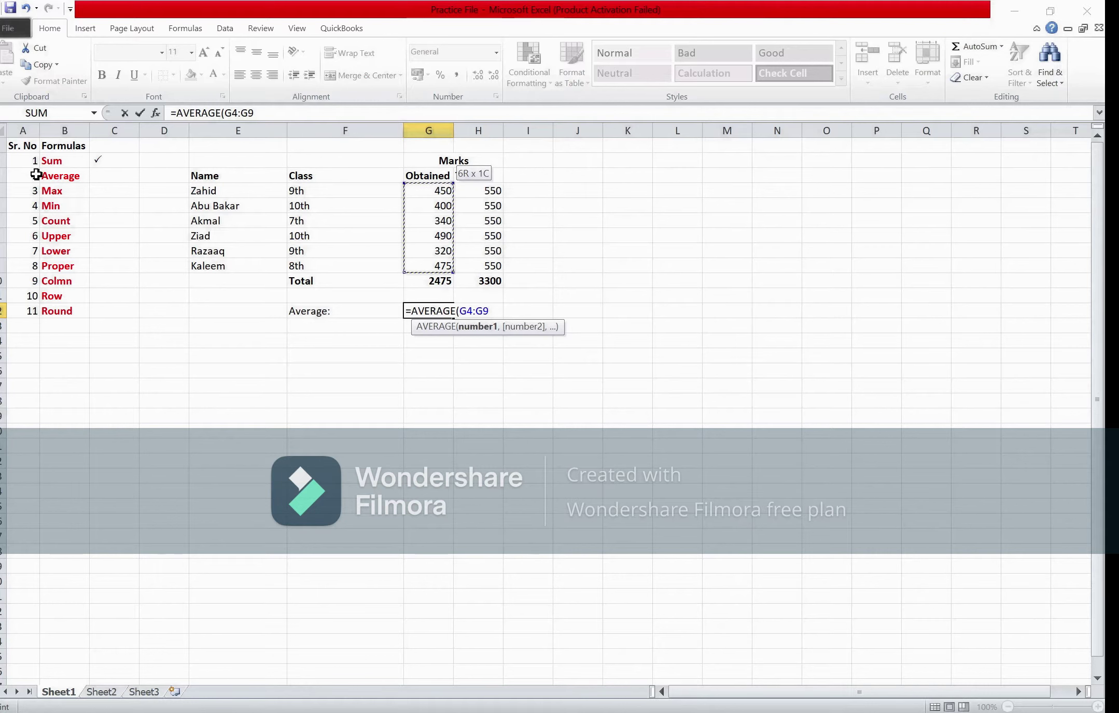
key(Return)
Make the Average label and its value bold in F12:G12.
key(Up)
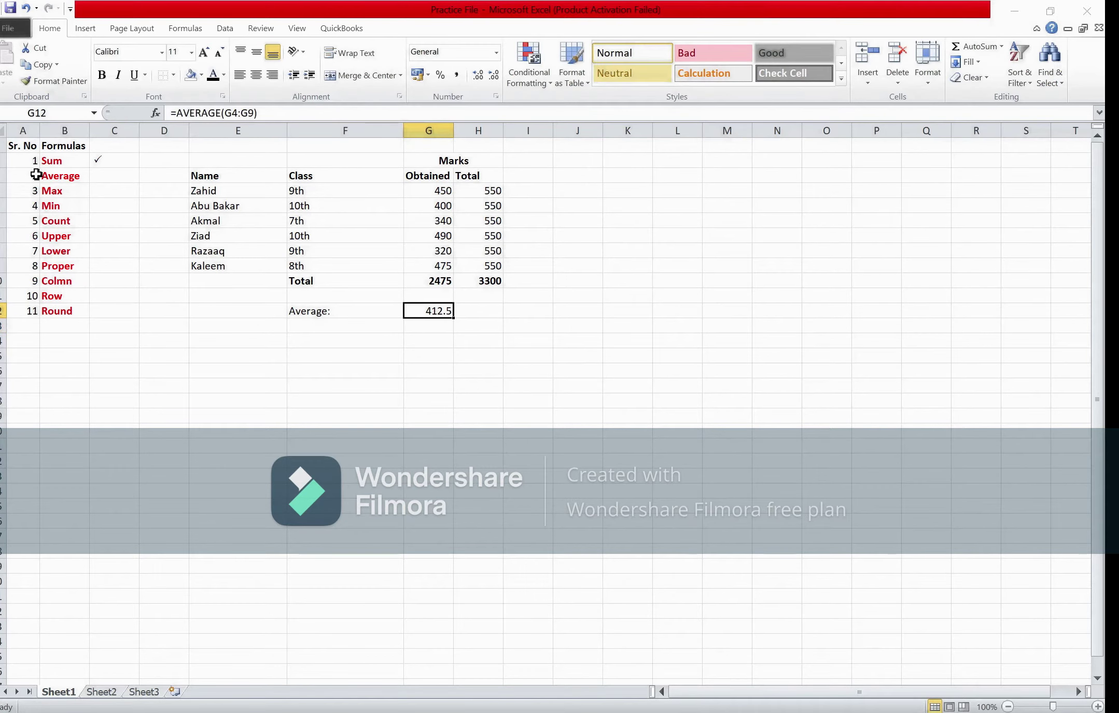
key(ctrl+b)
key(shift+Left)
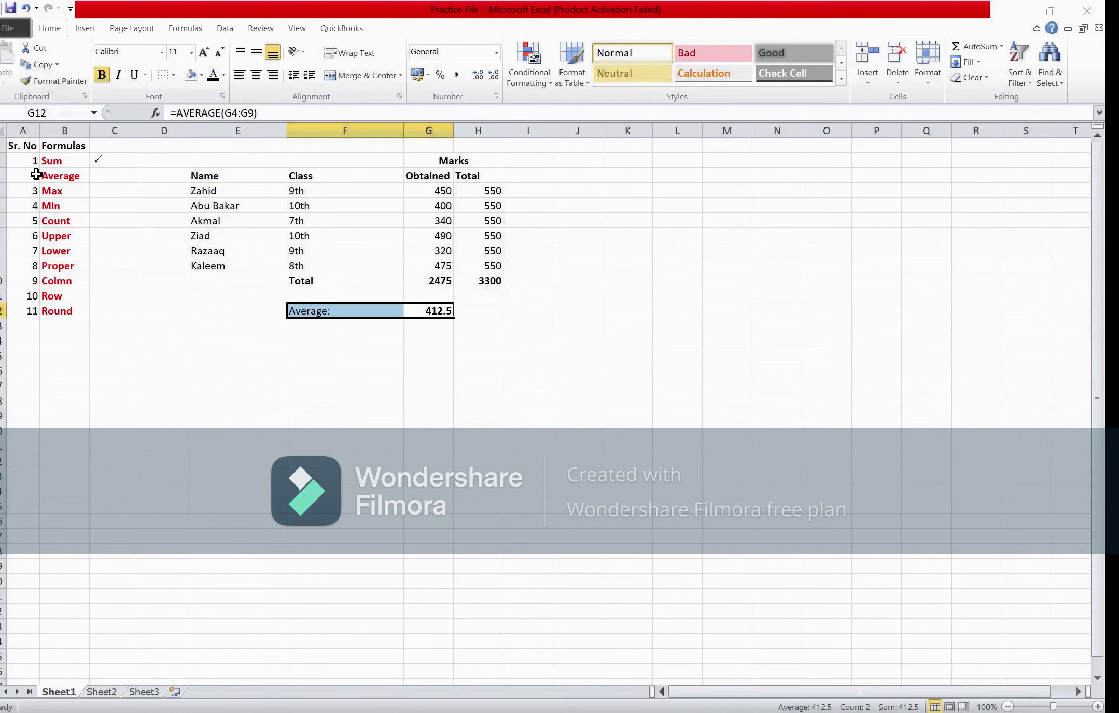
key(ctrl+b)
key(ctrl+b)
click(237, 339)
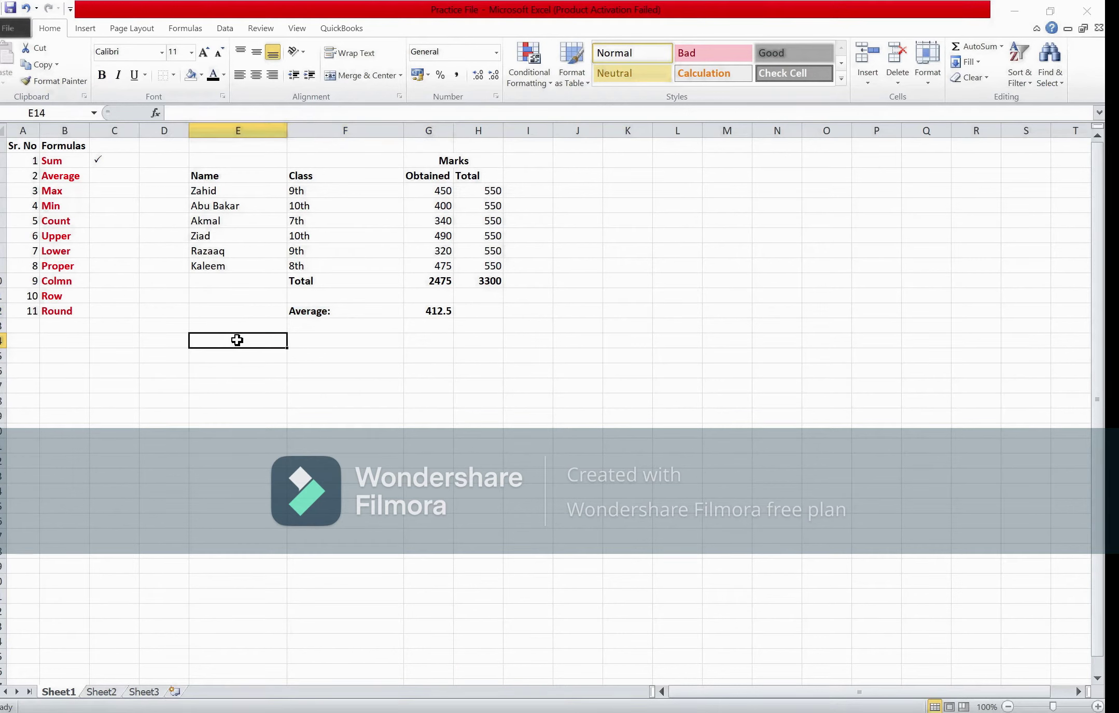
Enter P in C3 to put a check mark beside Average.
click(112, 176)
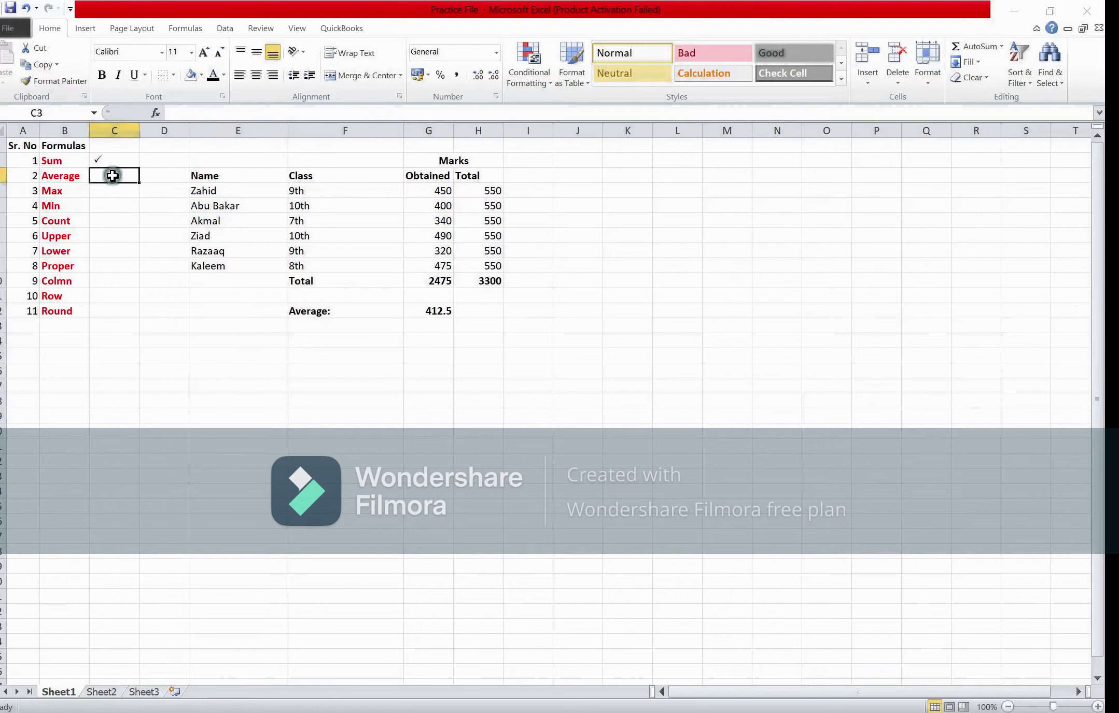
text(P)
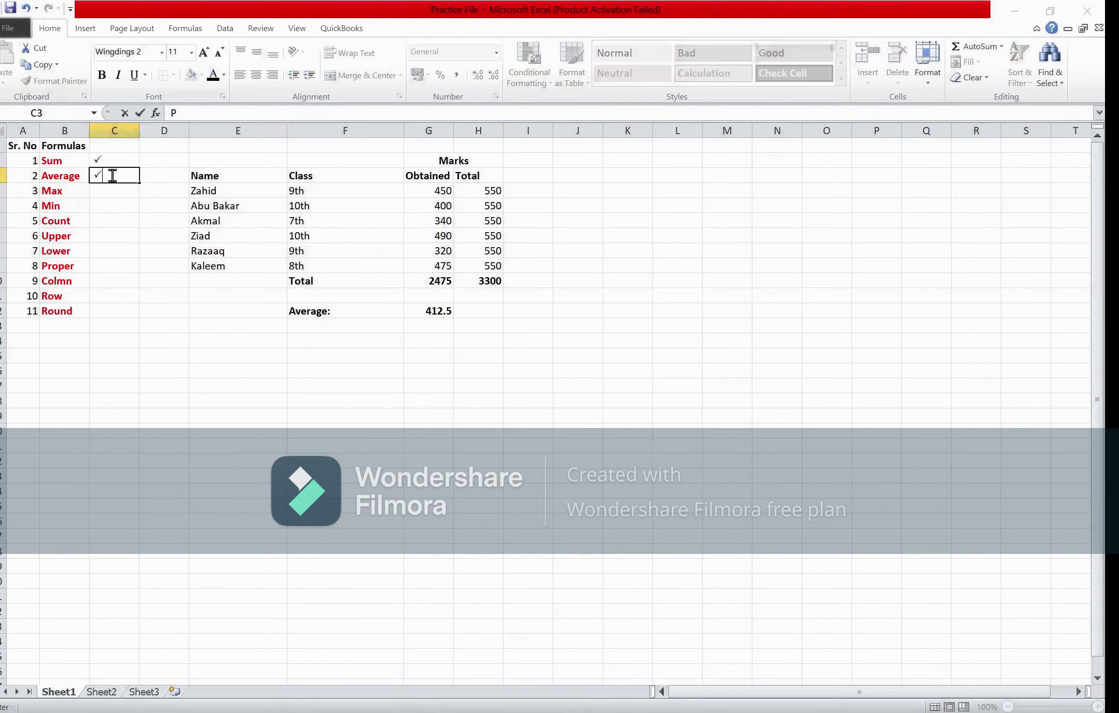
key(Return)
Highlight the obtained marks in G4:G9 to examine the values for the Max formula.
key(Down)
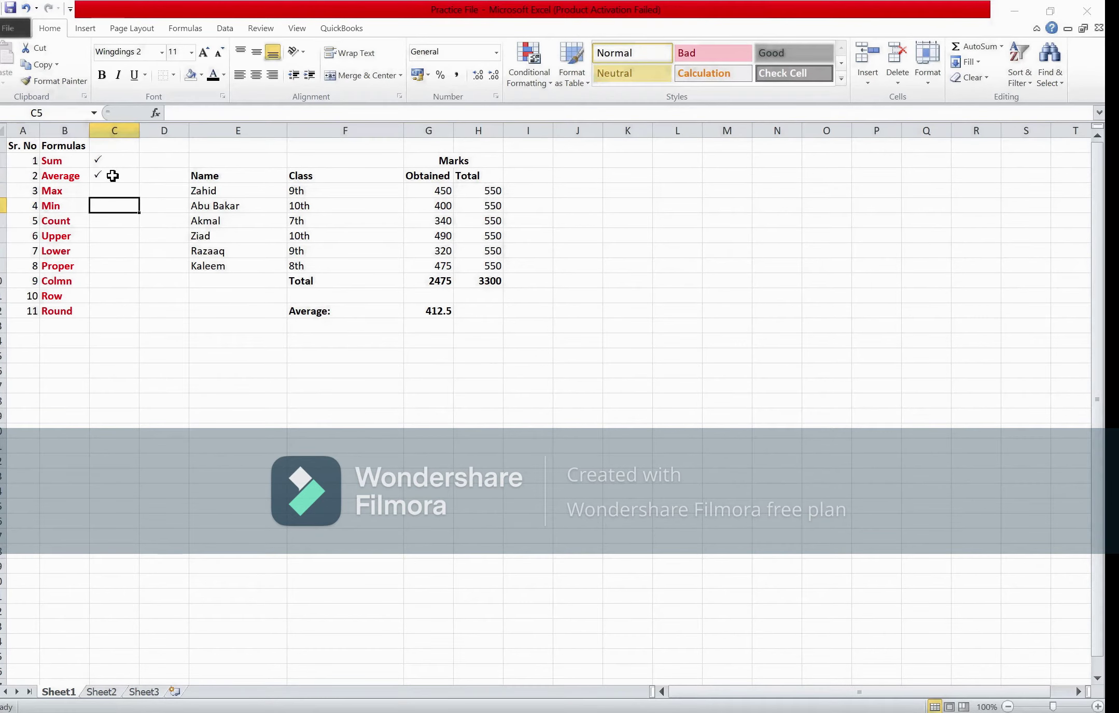
key(Right)
key(Right)
key(Right)
key(Right)
key(Right)
key(Up)
key(Left)
key(shift+Down)
key(shift+Down)
key(shift+Down)
key(shift+Down)
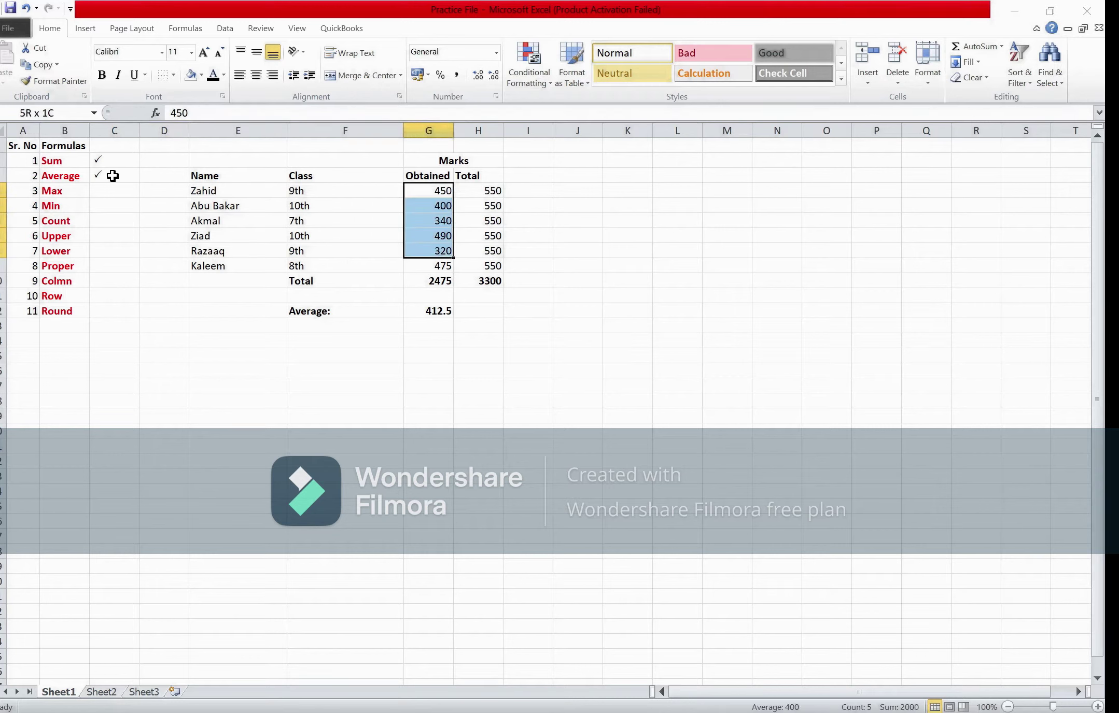
key(shift+Down)
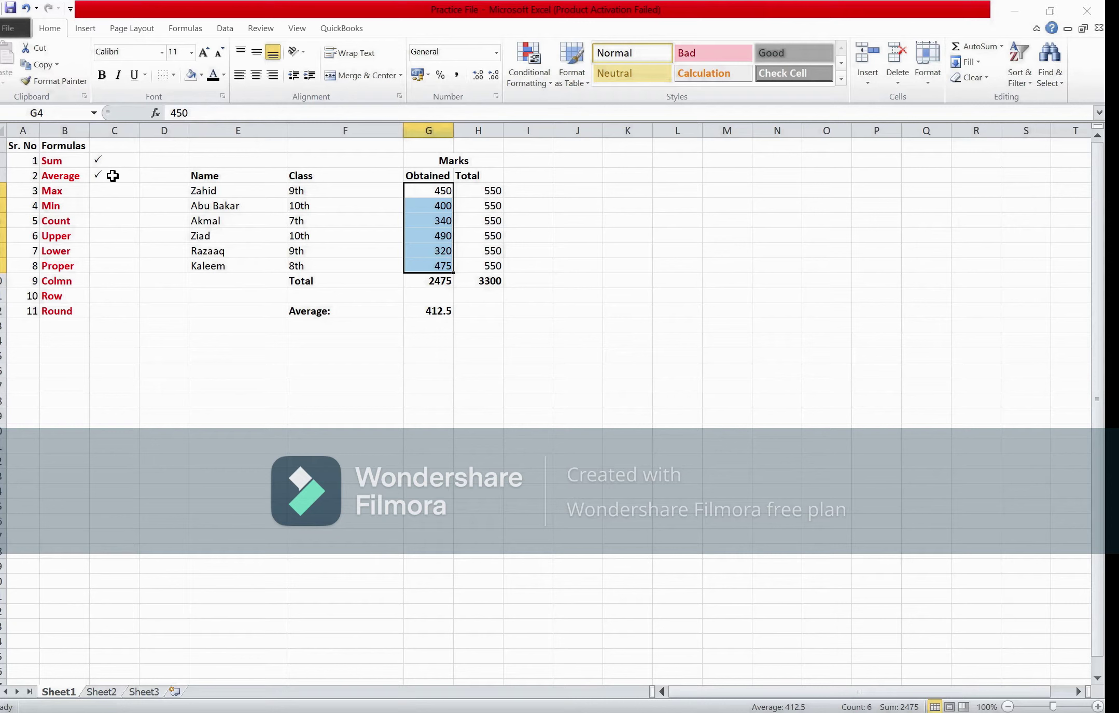
Enter a MAX formula over the obtained marks in F13, below the Average label.
key(Down)
key(Down)
key(Down)
key(Down)
key(Down)
key(Down)
key(Down)
key(Down)
key(Down)
key(Left)
key(Down)
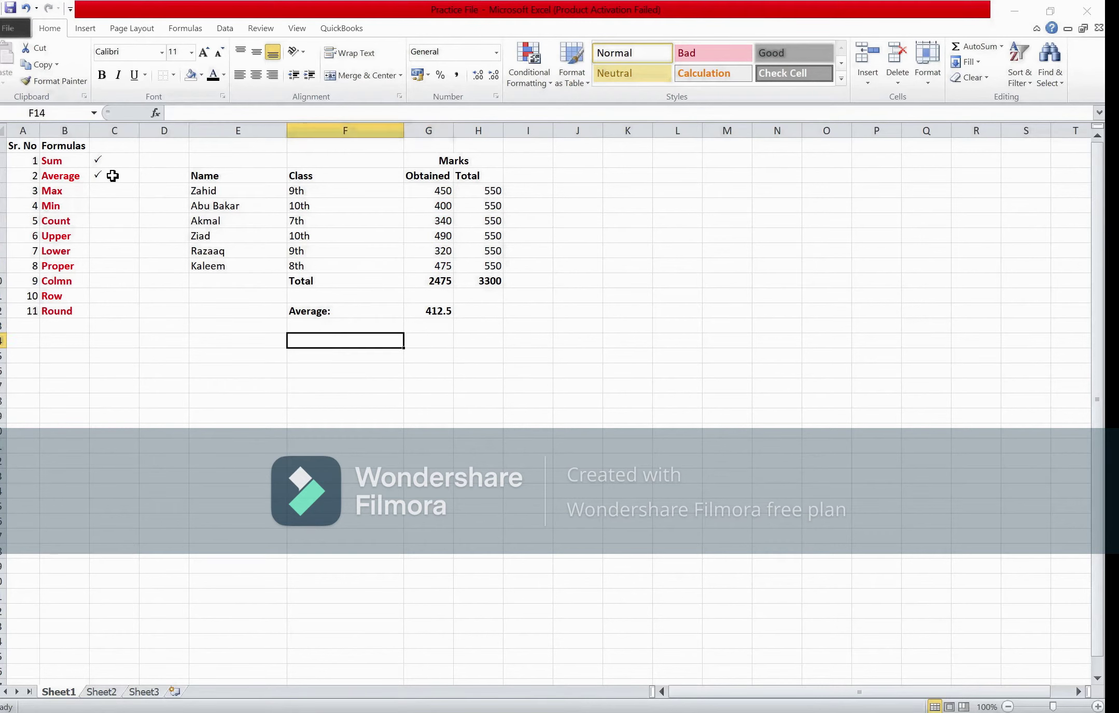
key(Up)
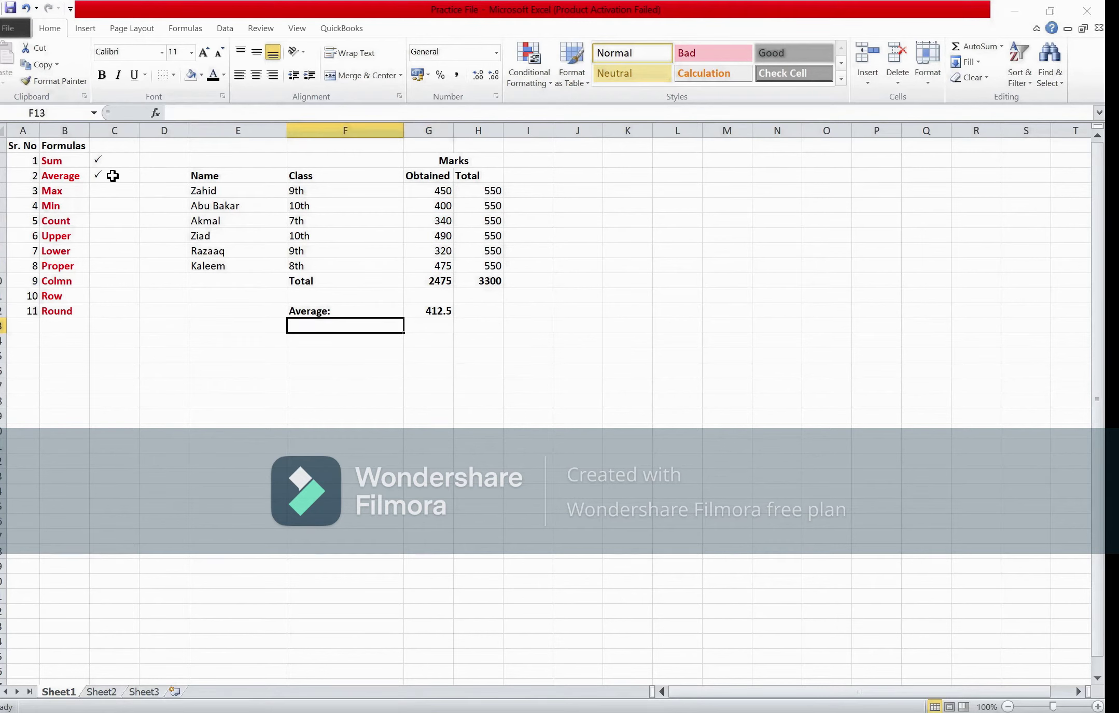
text(=ma)
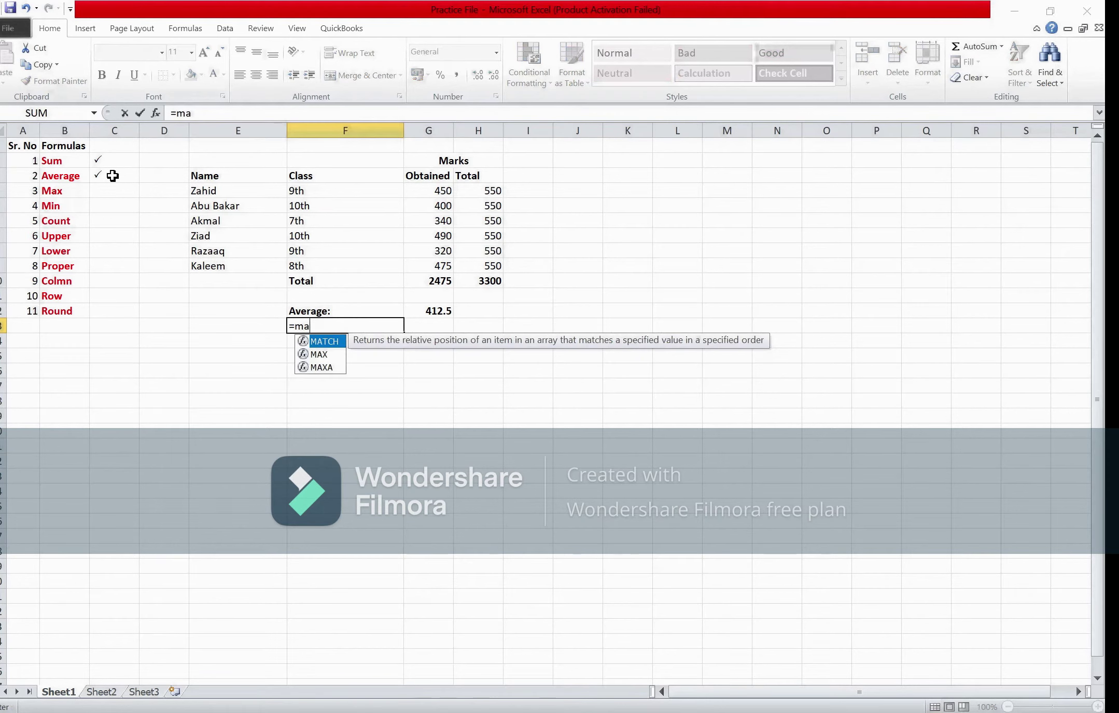
key(Down)
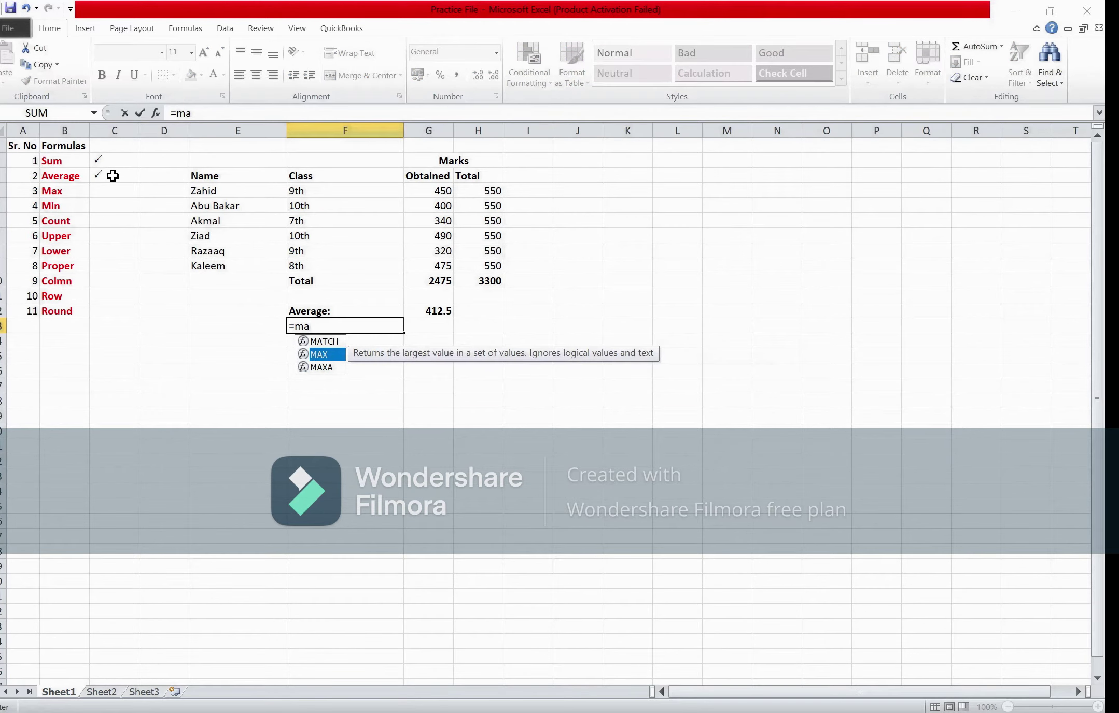
key(Tab)
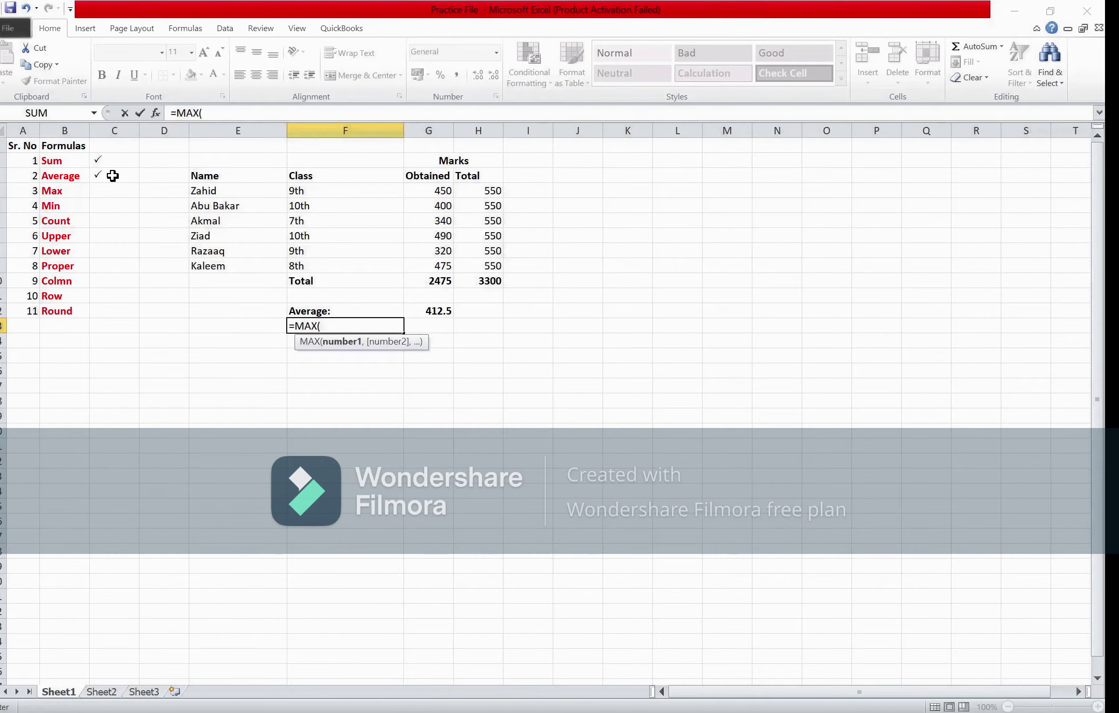
key(Up)
key(Right)
key(Up)
key(Up)
key(Up)
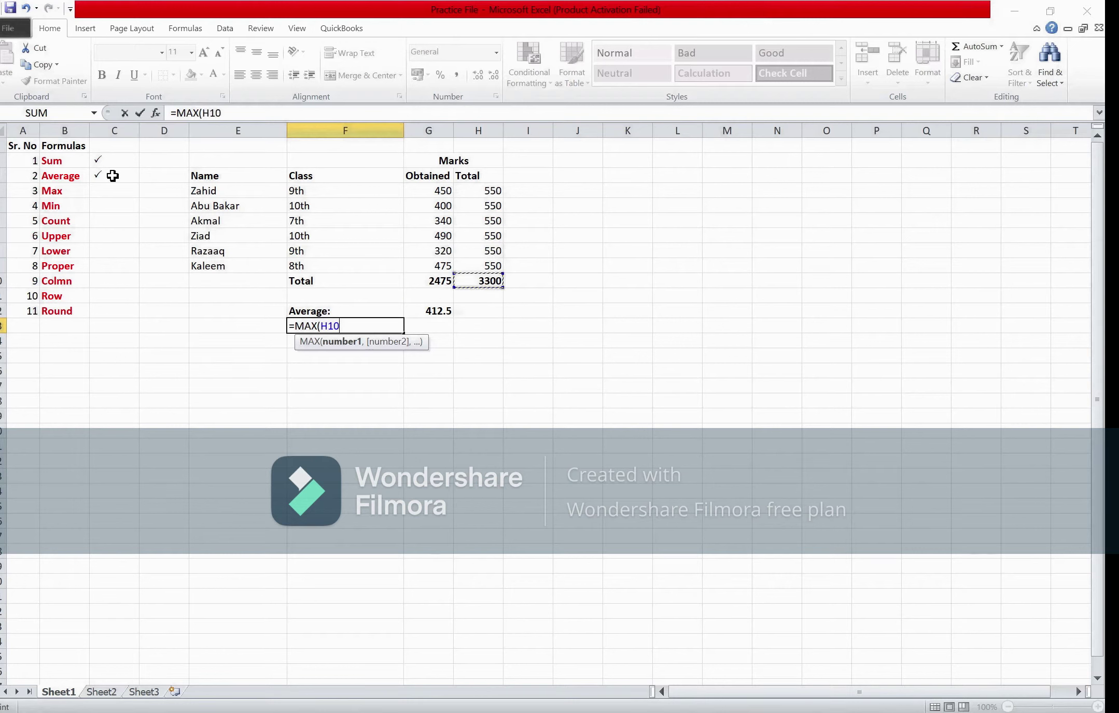
key(shift+Up)
key(shift+Up)
key(shift+Up)
key(shift+Up)
key(shift+Up)
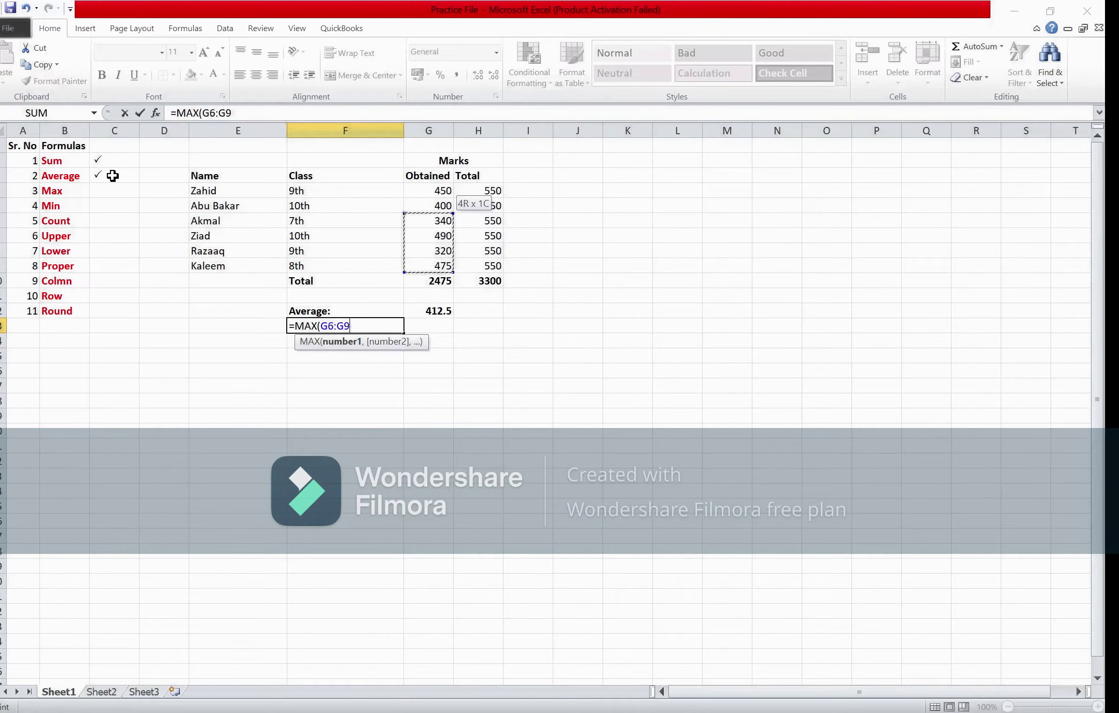
key(Return)
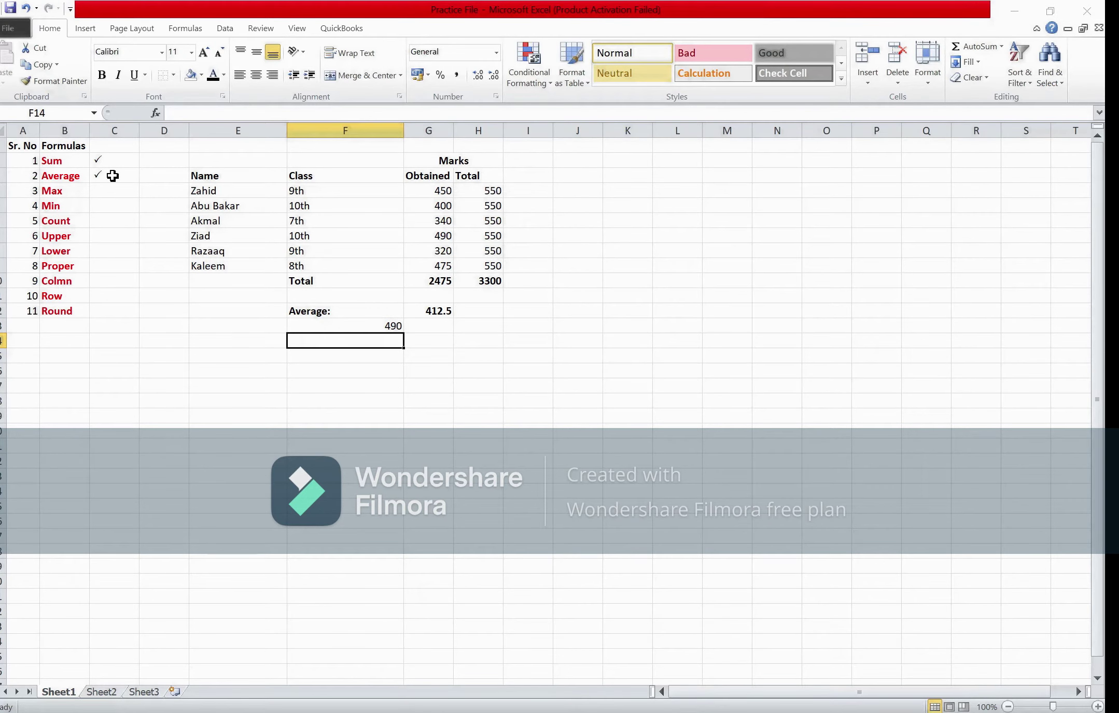
Replace the contents of F13 with the label Max and make it bold.
key(Up)
key(Right)
key(Left)
text(Max)
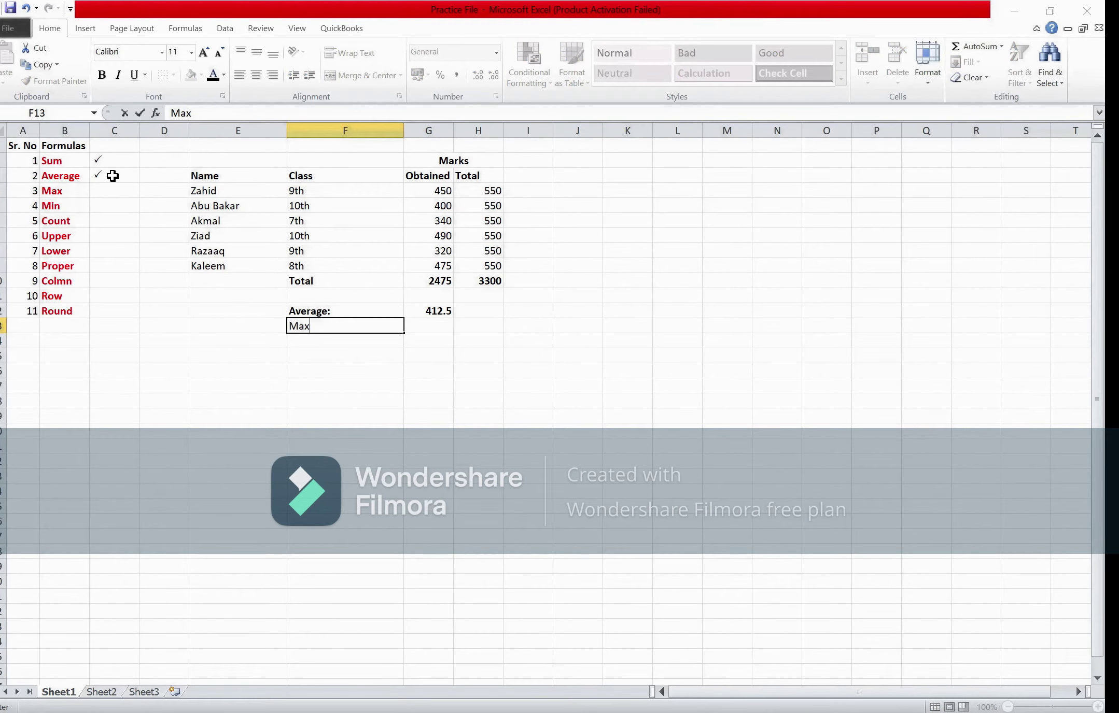
key(ctrl+b)
key(Return)
key(Up)
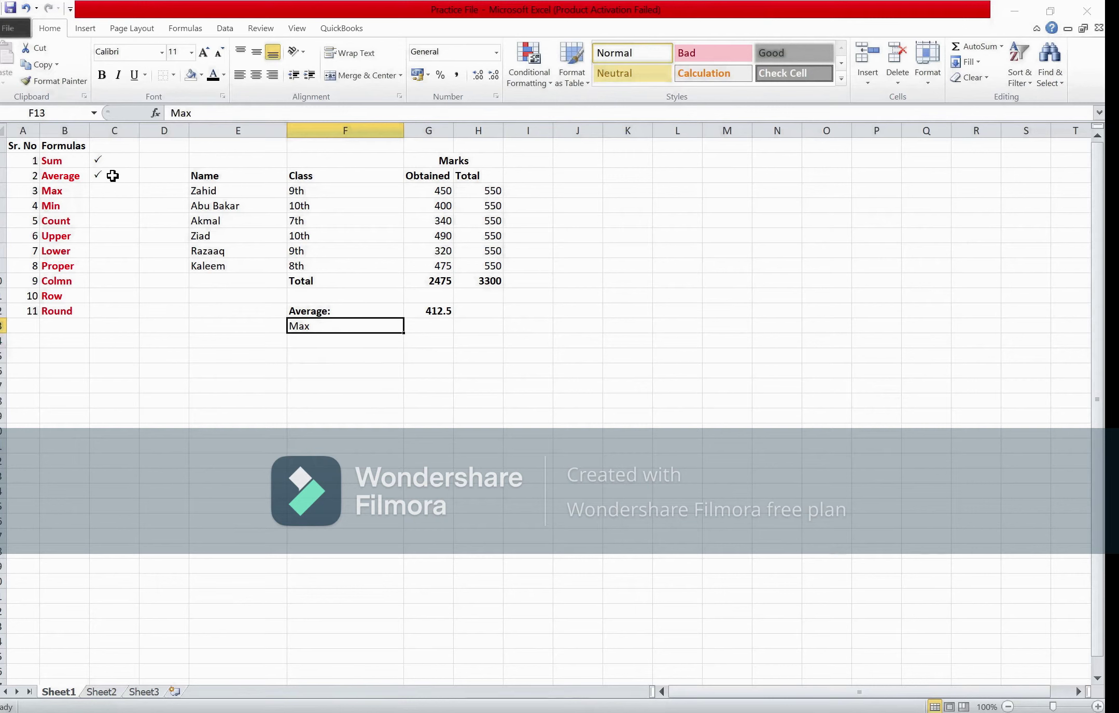
Enter a MAX formula over G4:G9 in G13 beside the Max label and make the result bold.
key(Right)
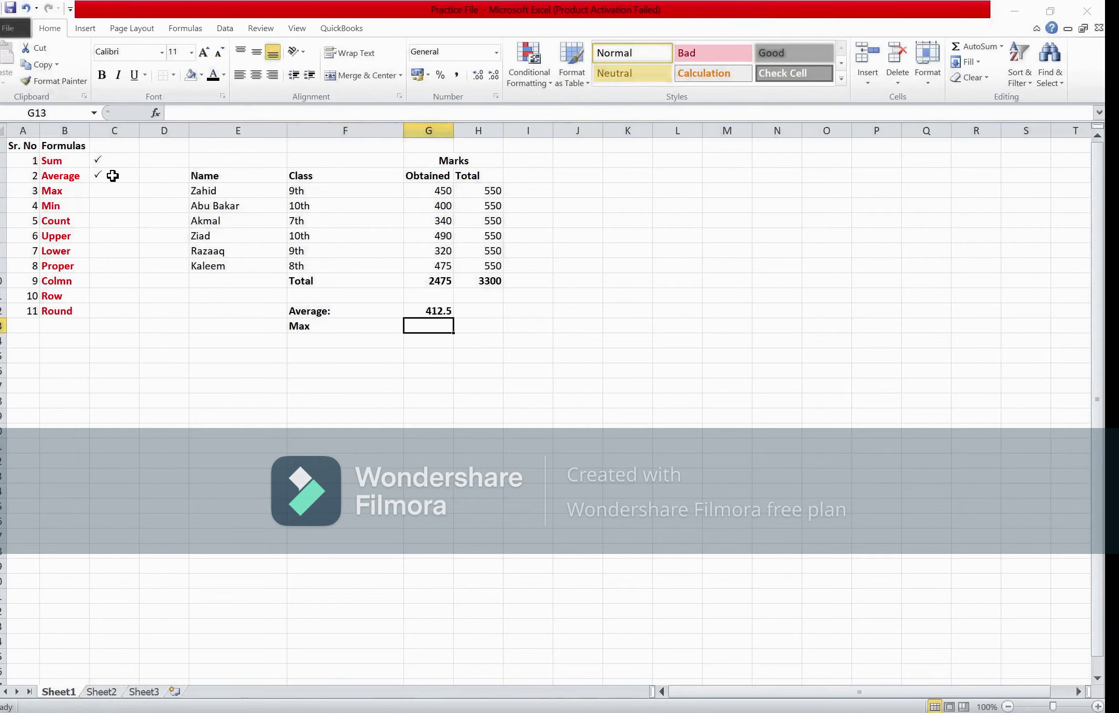
text(=)
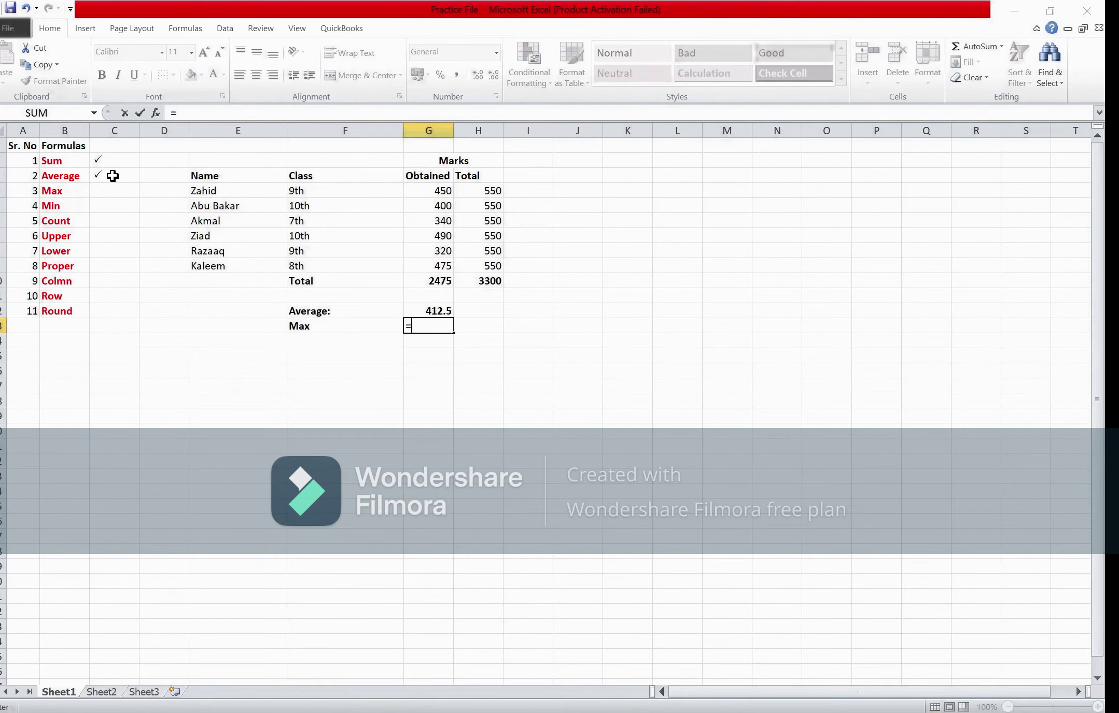
text(max)
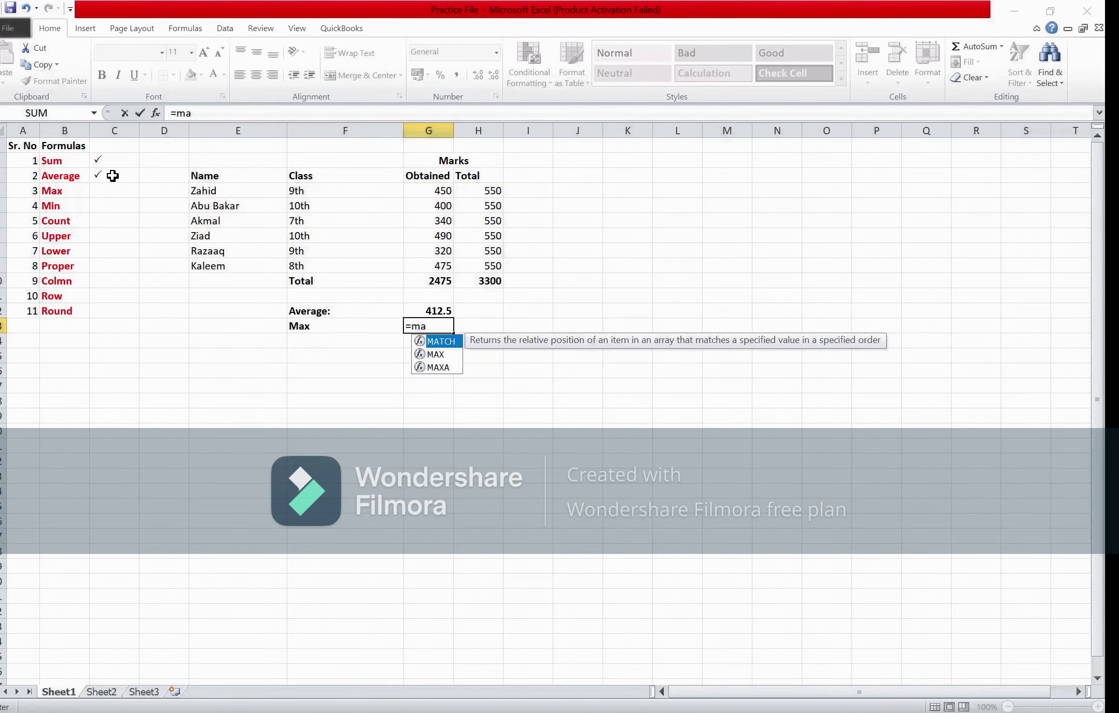
key(Tab)
key(Up)
key(Up)
key(Up)
key(Up)
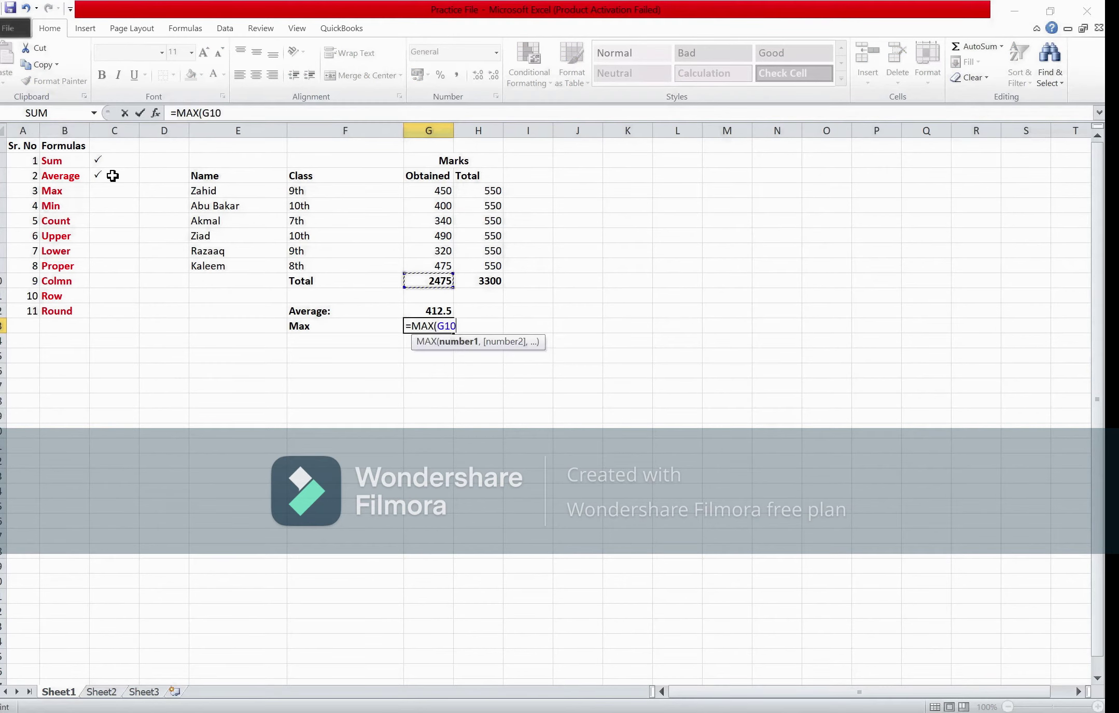
key(shift+Up)
key(shift+Up)
key(shift+Up)
key(shift+Up)
key(shift+Up)
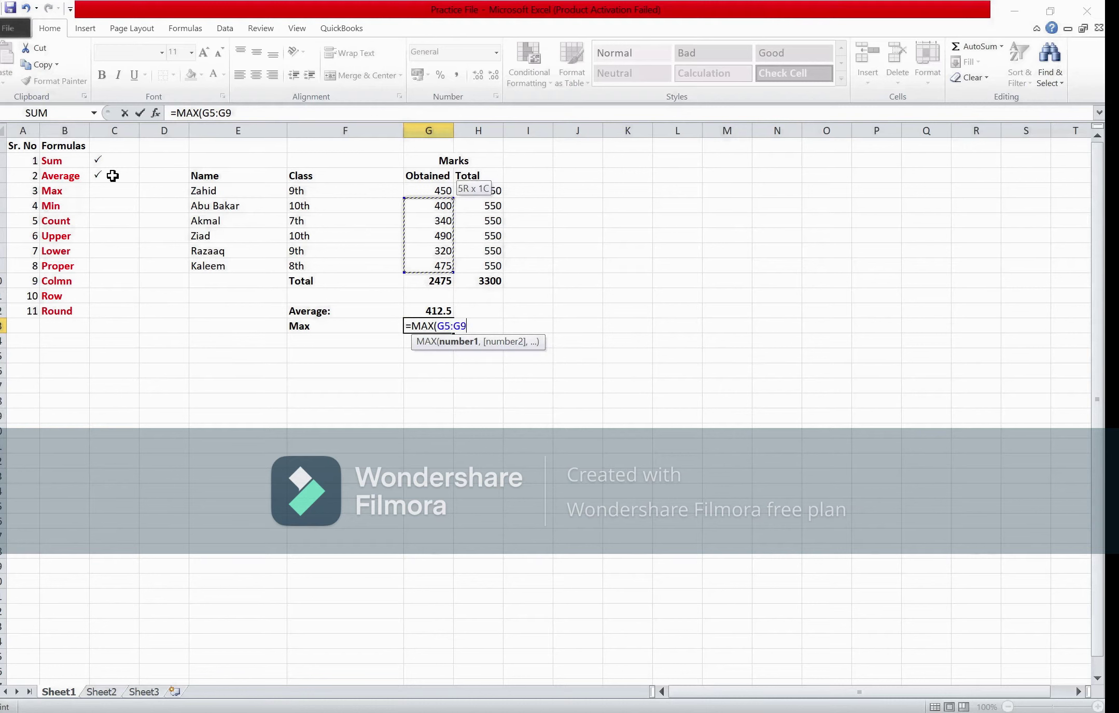
text())
key(Return)
key(Up)
key(ctrl+b)
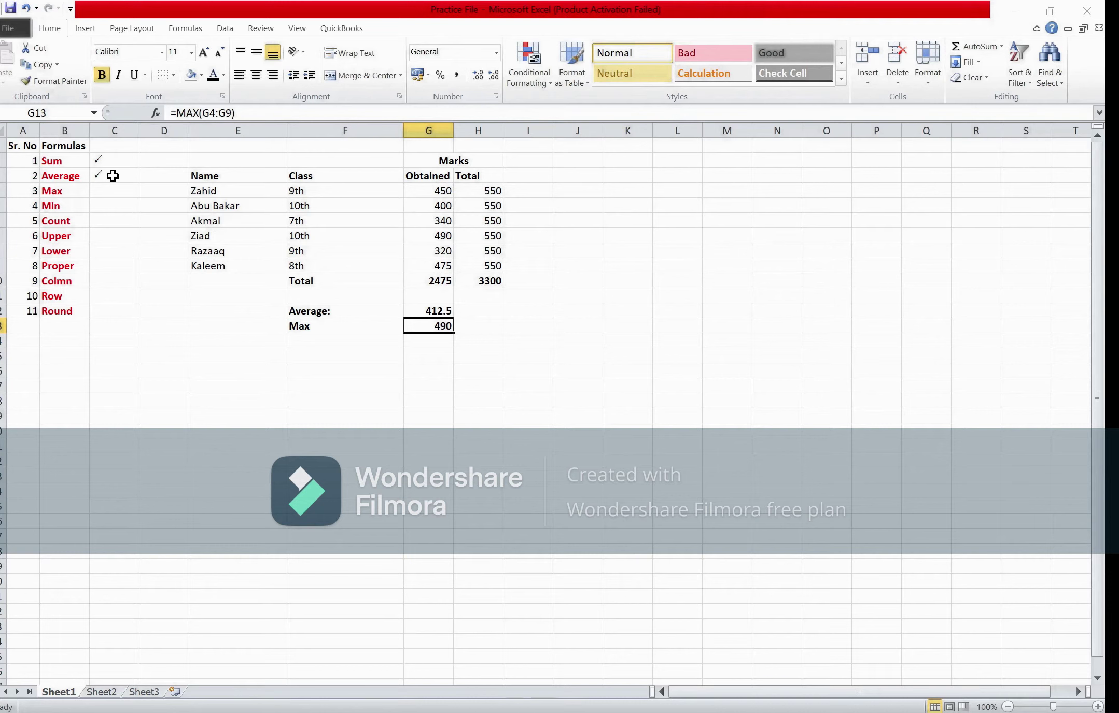
Add a bold Min label in F14 below the Max label.
key(Down)
key(Down)
key(Left)
key(Up)
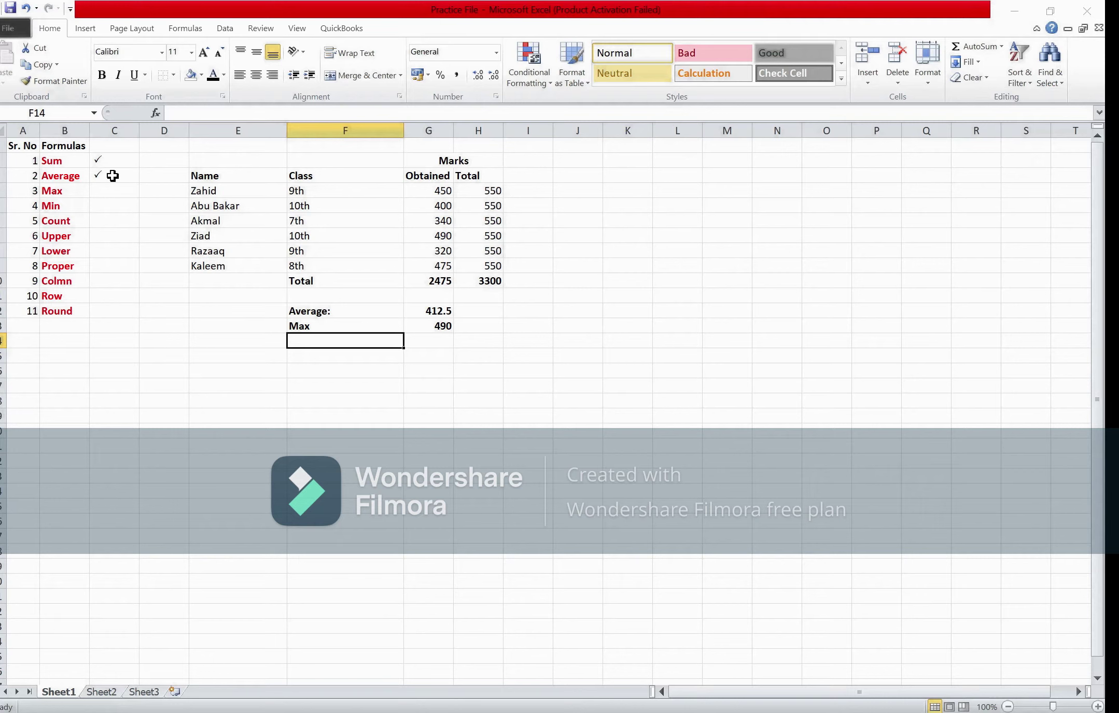
text(Mi)
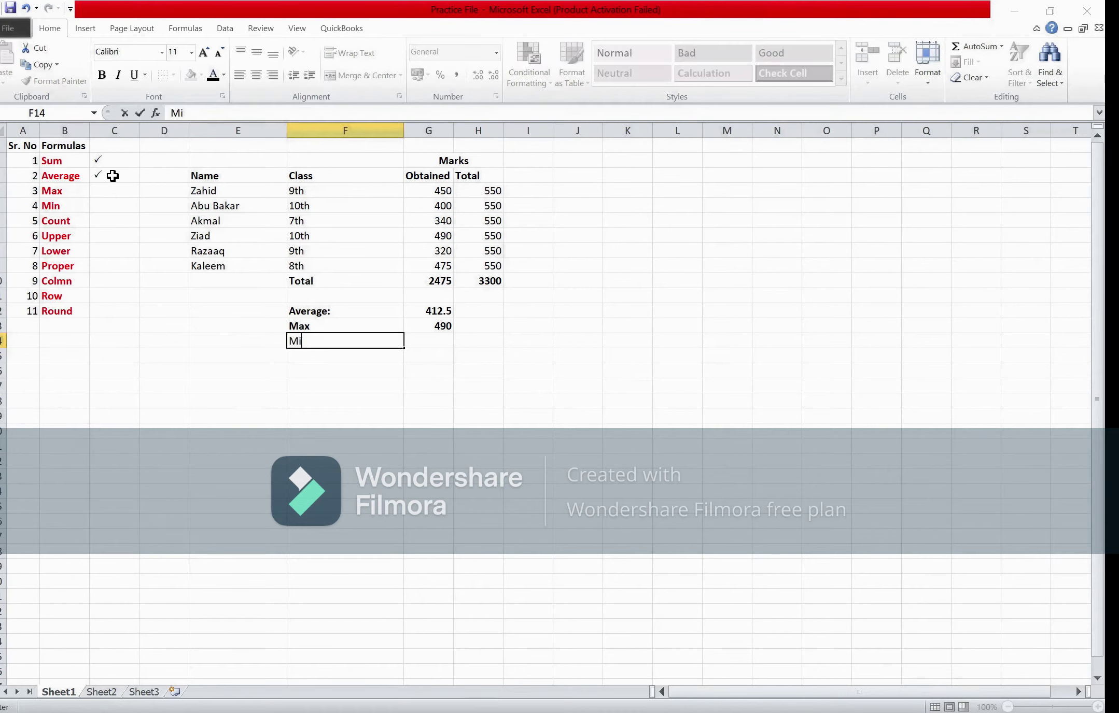
text(n)
key(ctrl+Return)
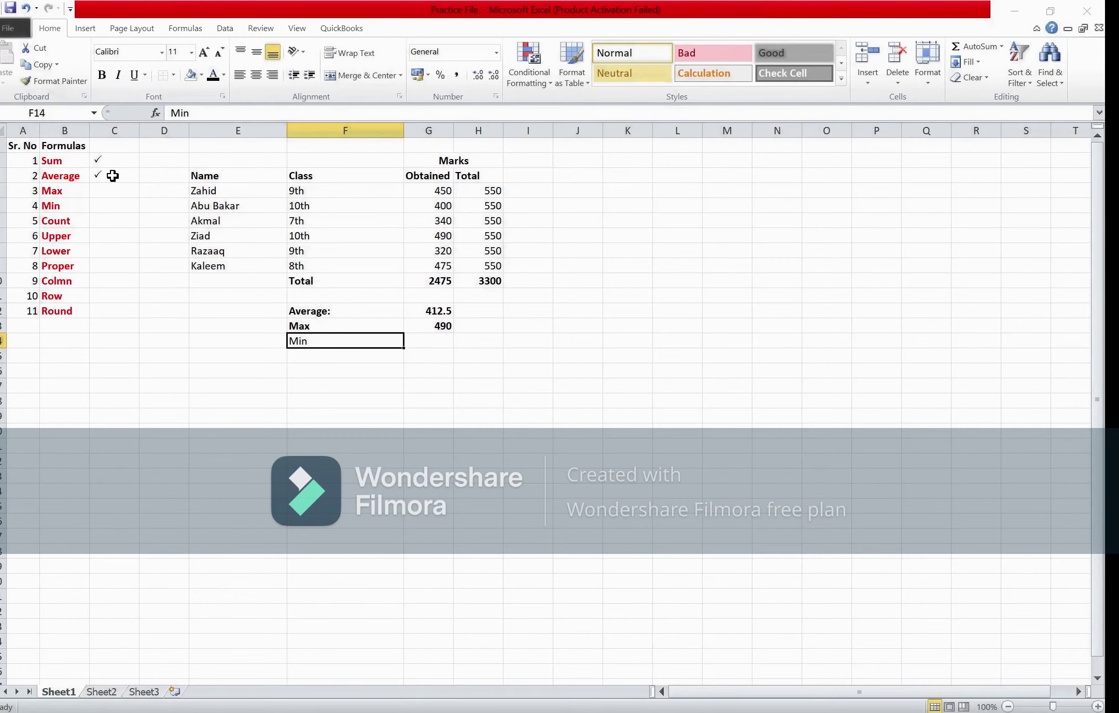
key(ctrl+b)
Enter a MIN formula over G4:G9 in G14 beside the Min label and make the result bold.
key(Right)
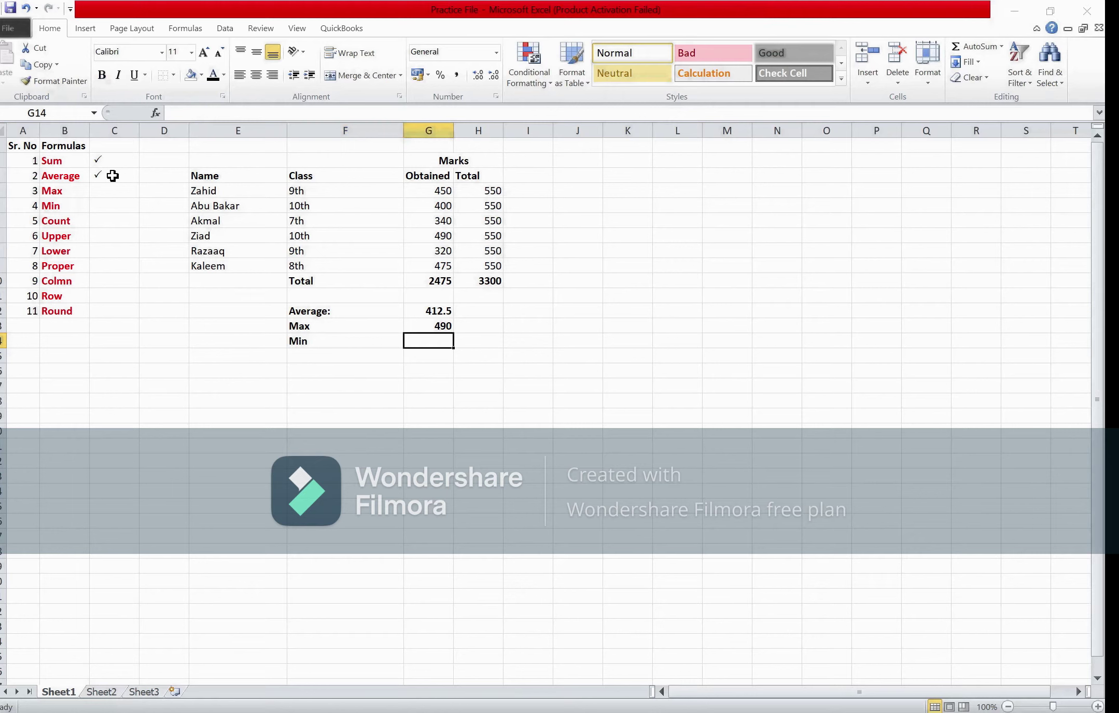
text(=mi)
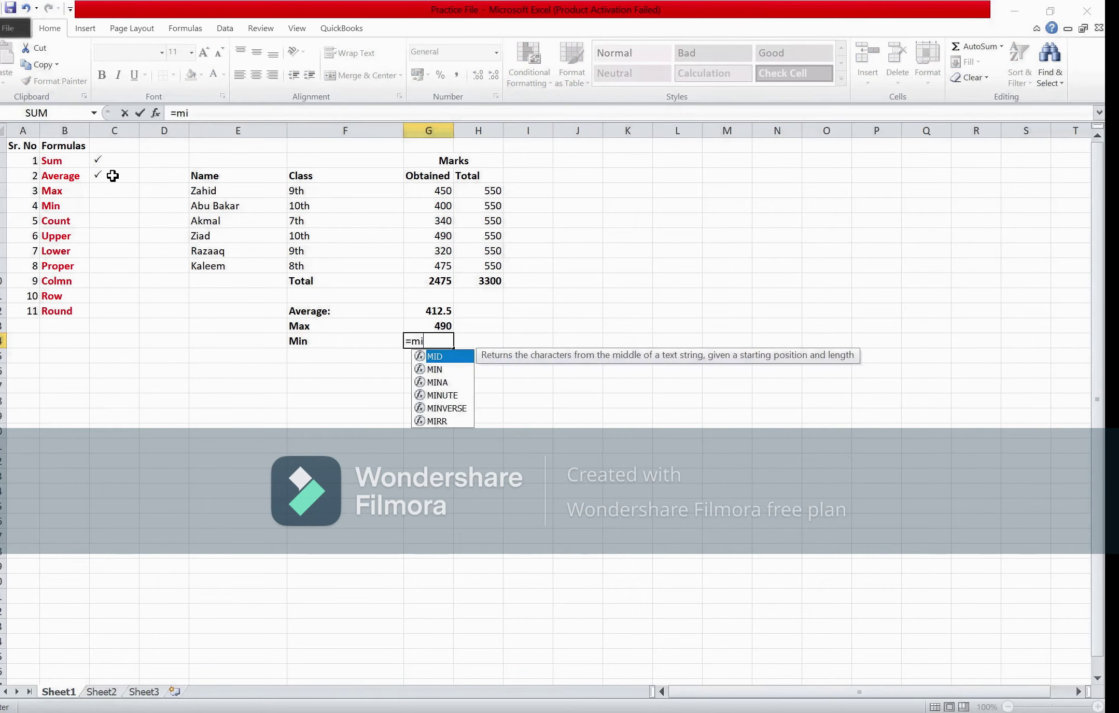
key(Down)
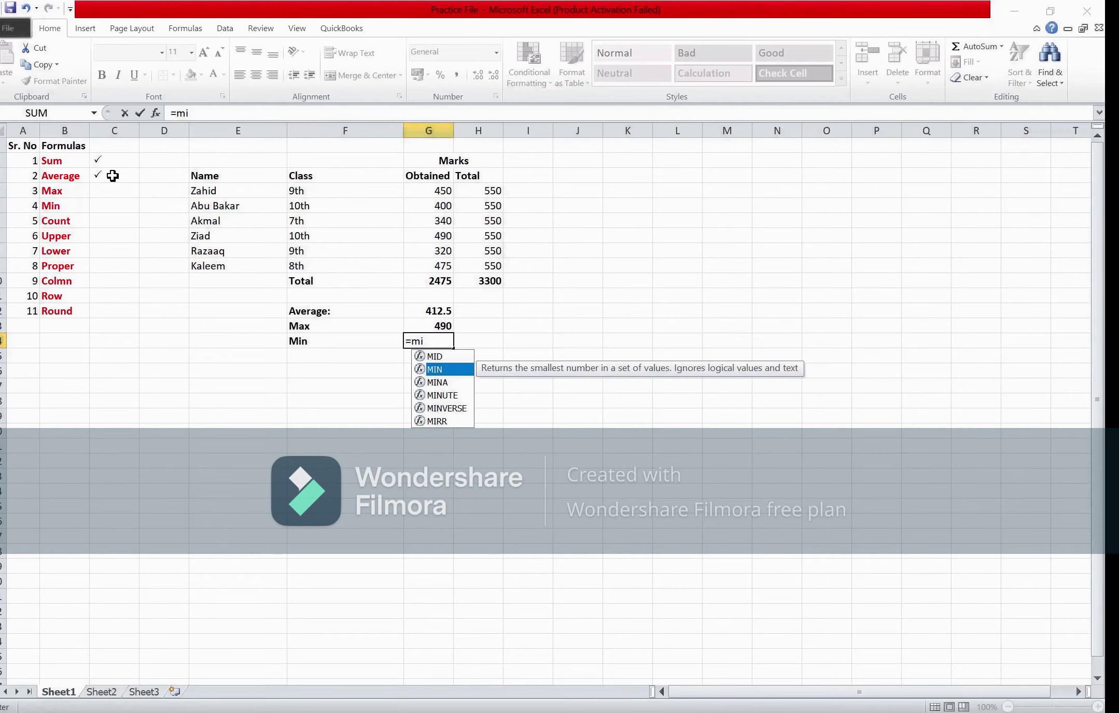
key(Tab)
key(Up)
key(Up)
key(Up)
key(Up)
key(Up)
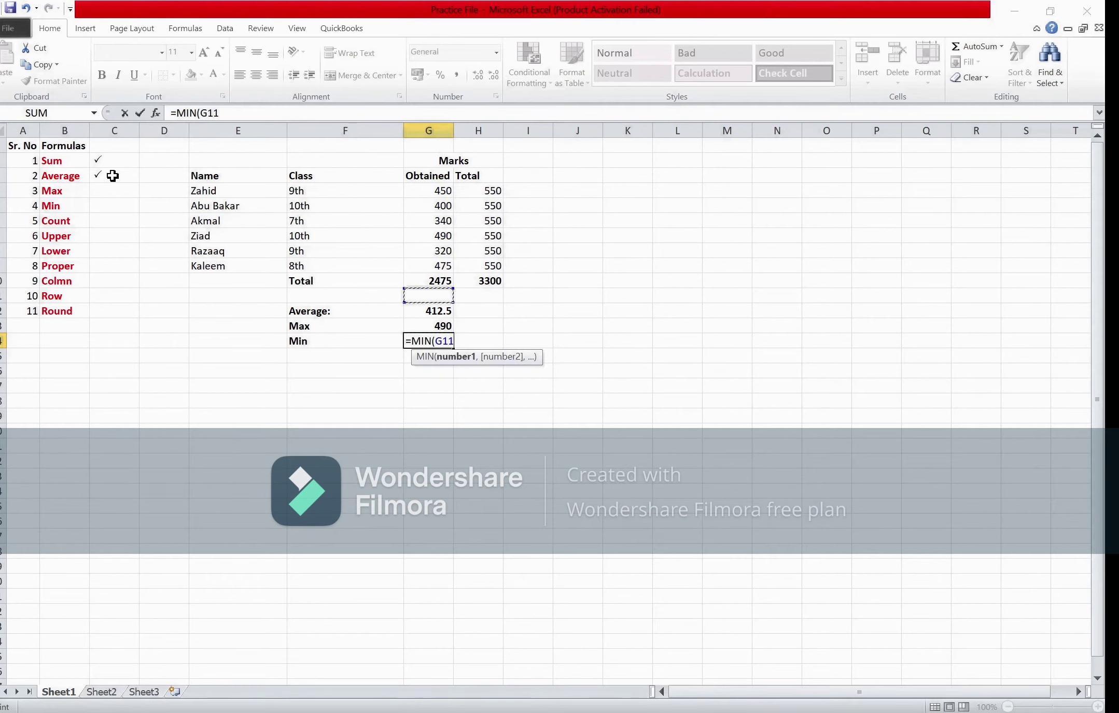
key(shift+Up)
key(shift+Up)
key(shift+Up)
key(shift+Up)
key(shift+Up)
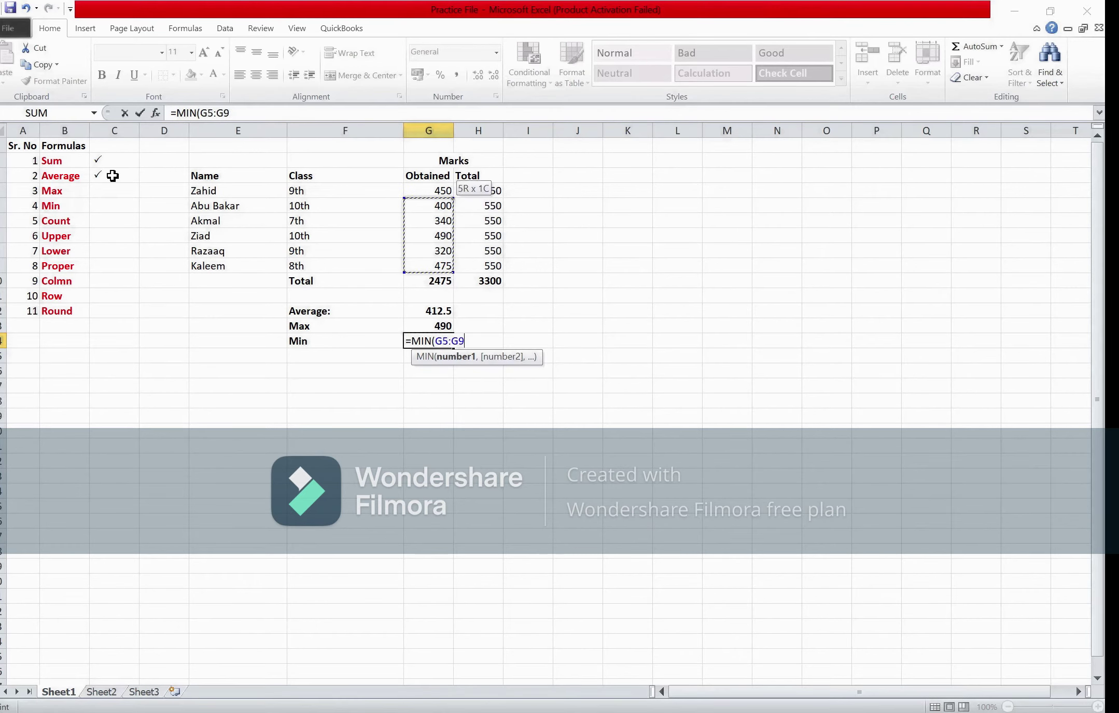
key(Return)
key(Up)
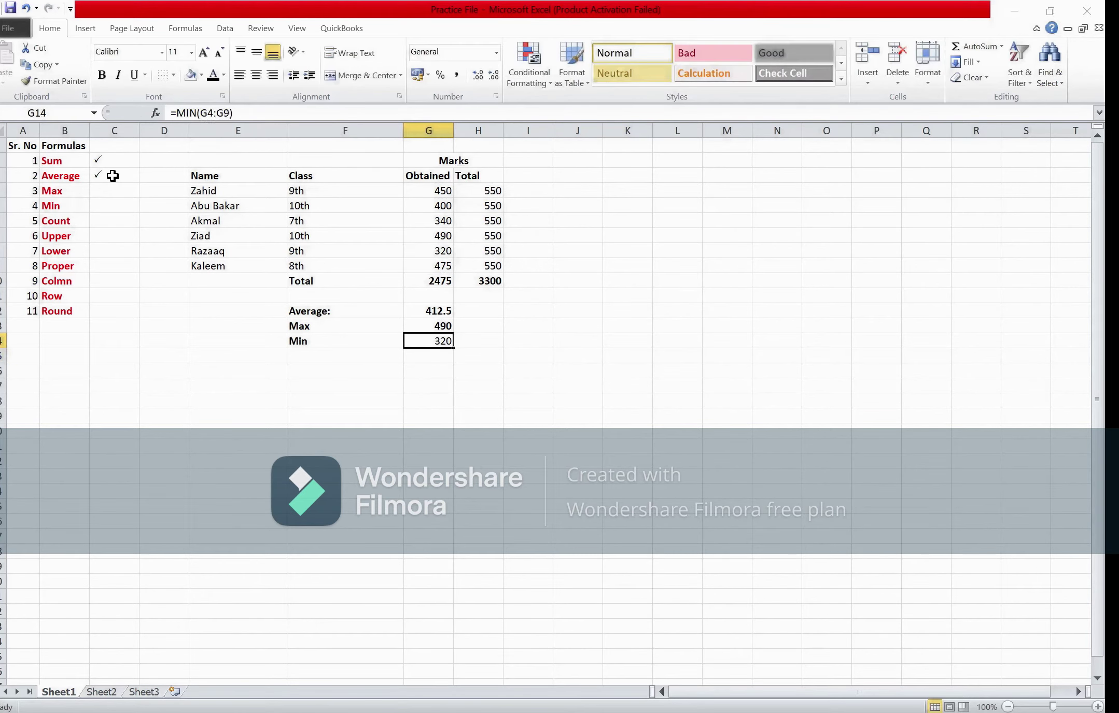
key(Down)
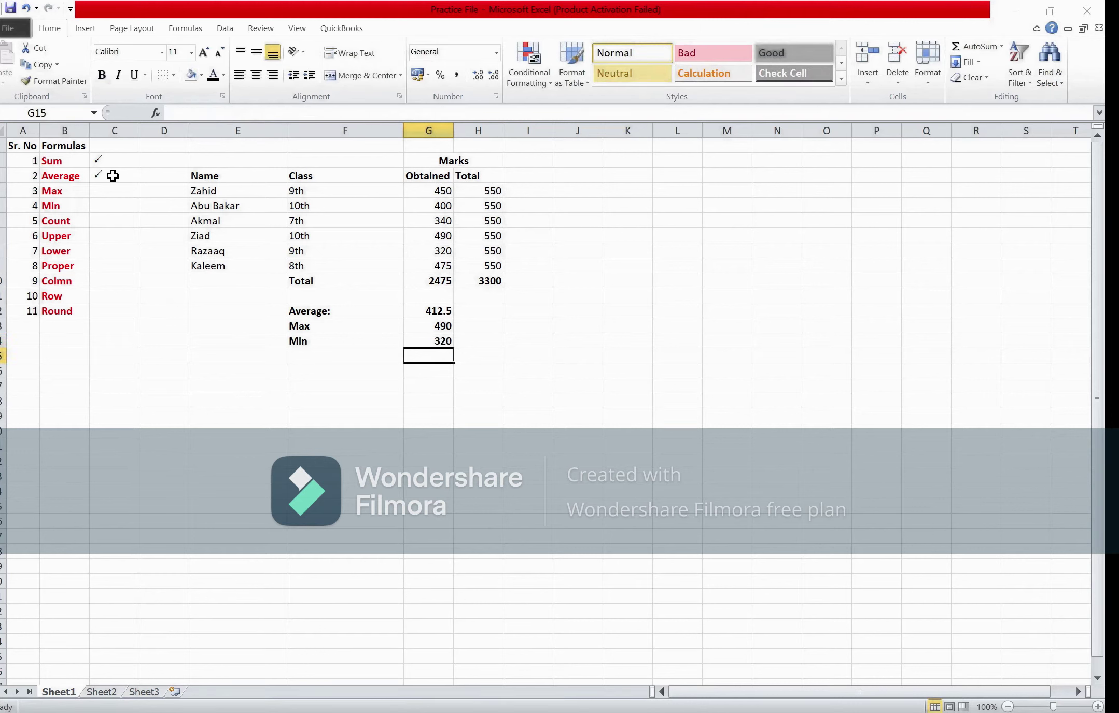
key(Left)
key(Right)
key(Left)
key(Up)
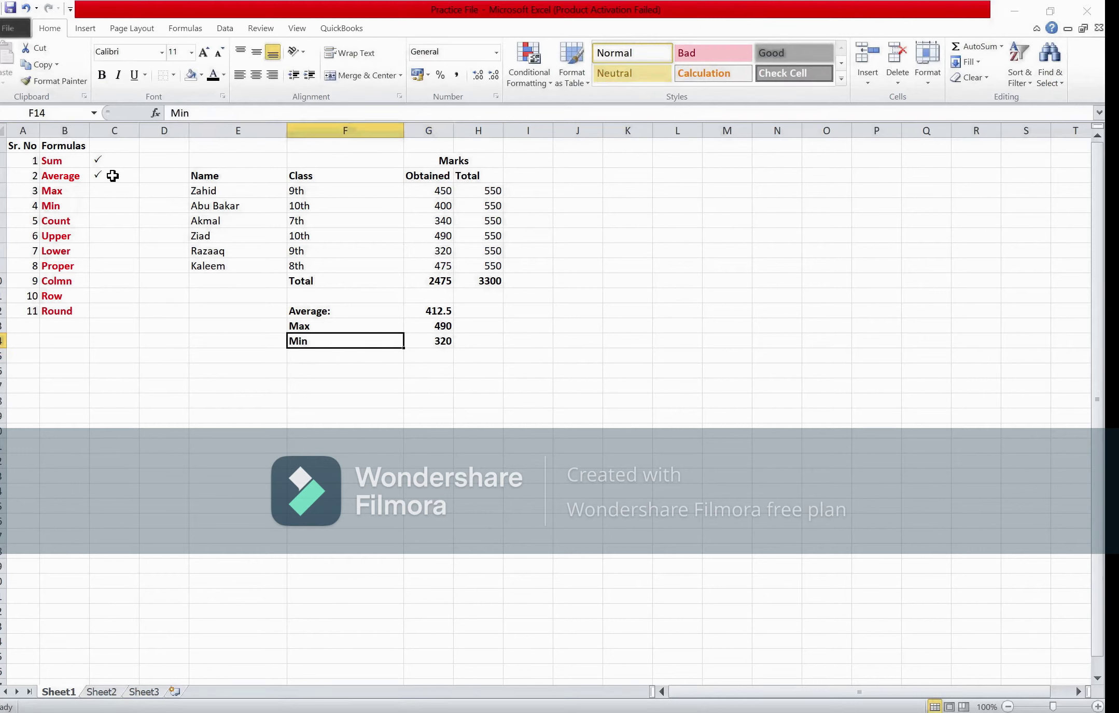
key(Right)
key(Down)
key(Left)
key(Right)
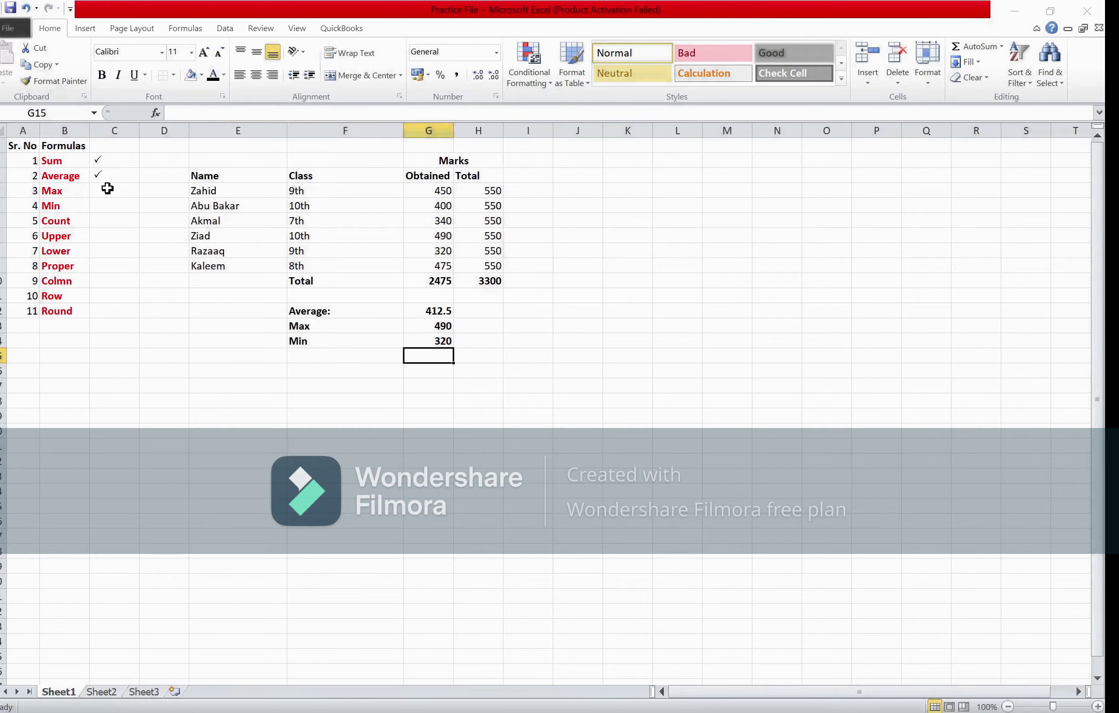
Enter P in C4 and C5 to put check marks beside Max and Min.
click(108, 189)
text(P)
key(Return)
text(P)
key(Return)
Add a bold Count label in F15 below the Min label.
key(Down)
key(Down)
key(Down)
key(Down)
key(Down)
key(Down)
key(Down)
key(Right)
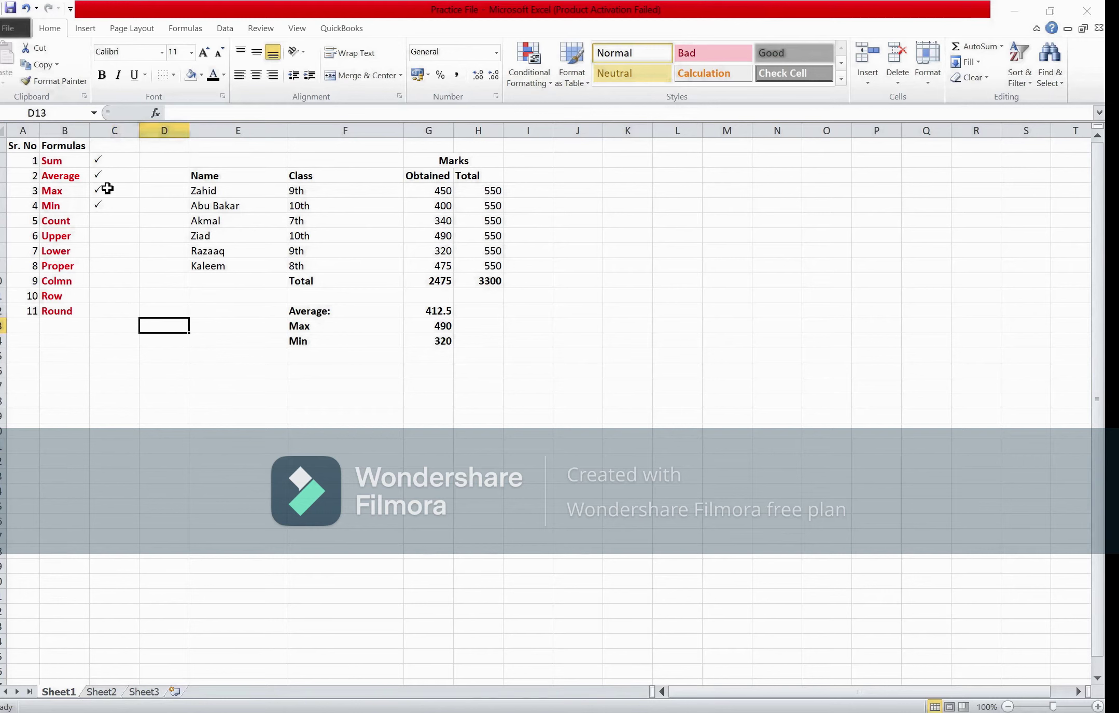
key(Right)
key(Right)
key(Down)
key(Down)
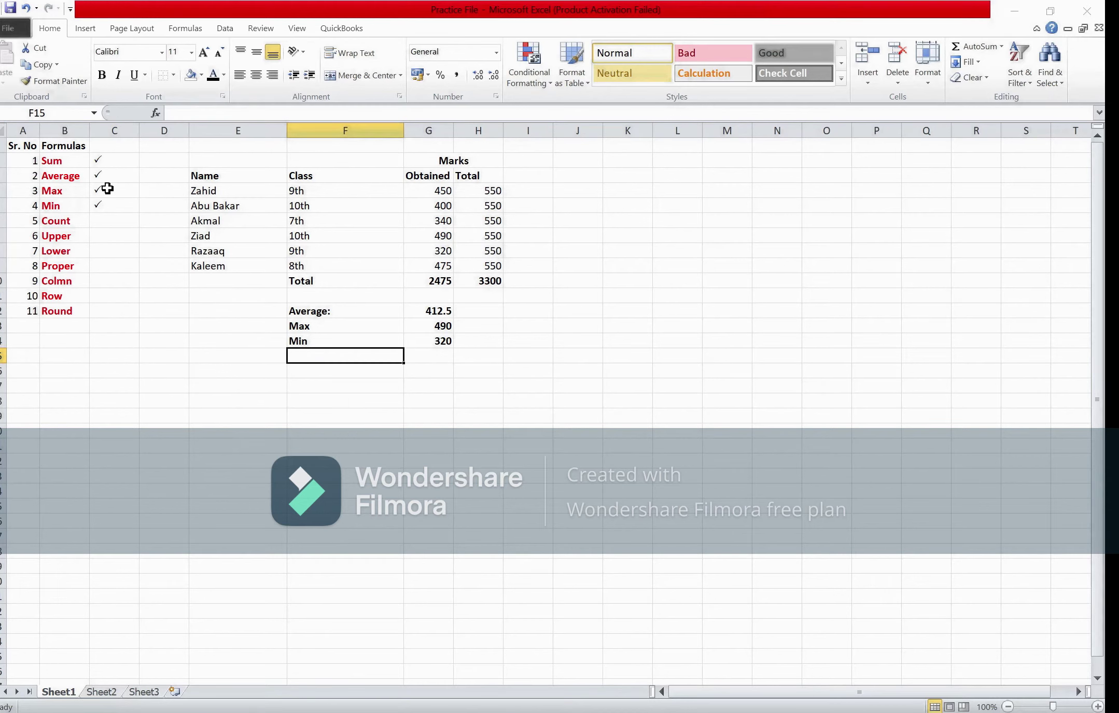
text(Cou)
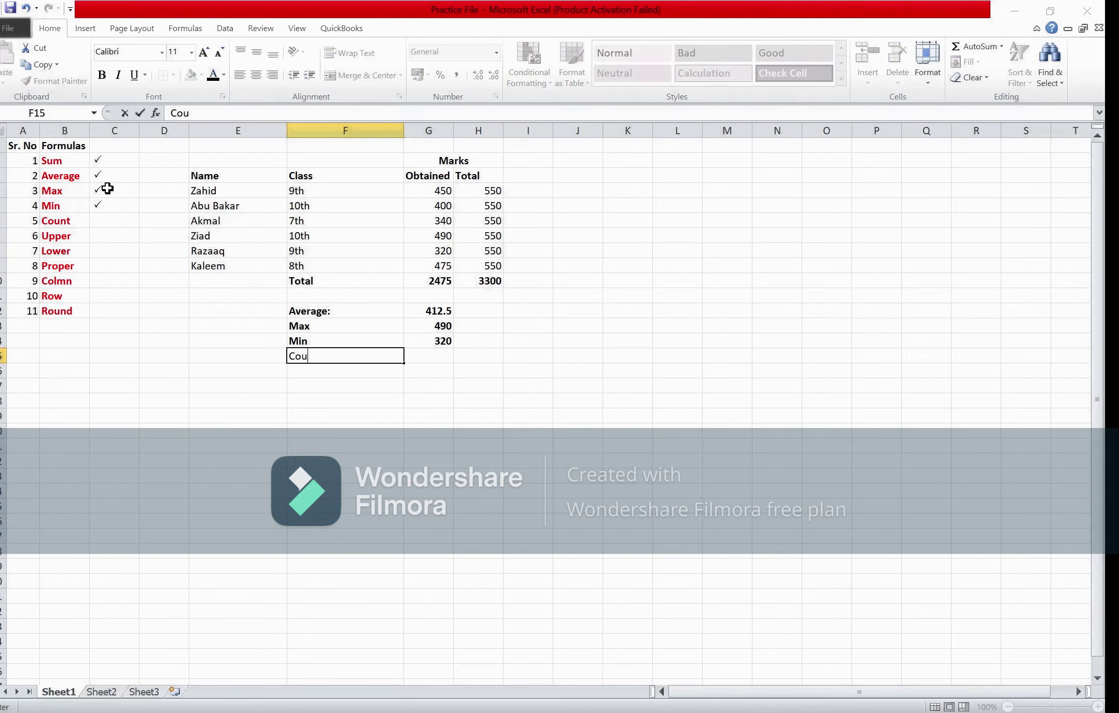
text(nt)
key(ctrl+Return)
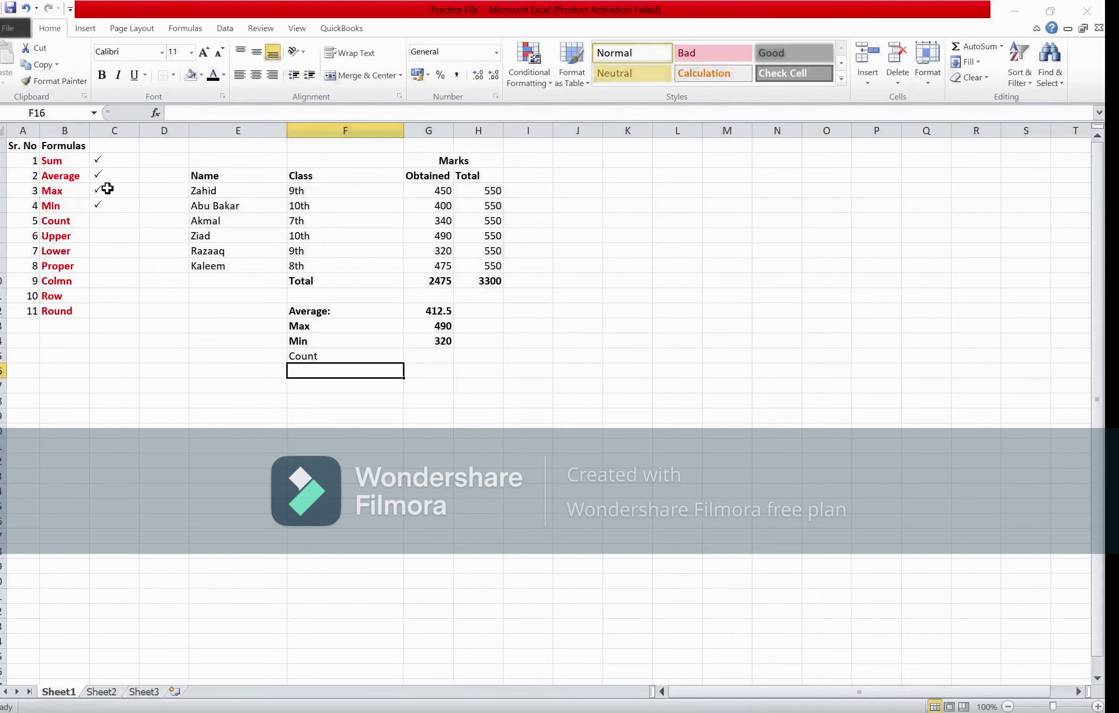
key(ctrl+b)
Enter a COUNT formula over G4:G9 in G15 beside the Count label and make the result bold.
key(Right)
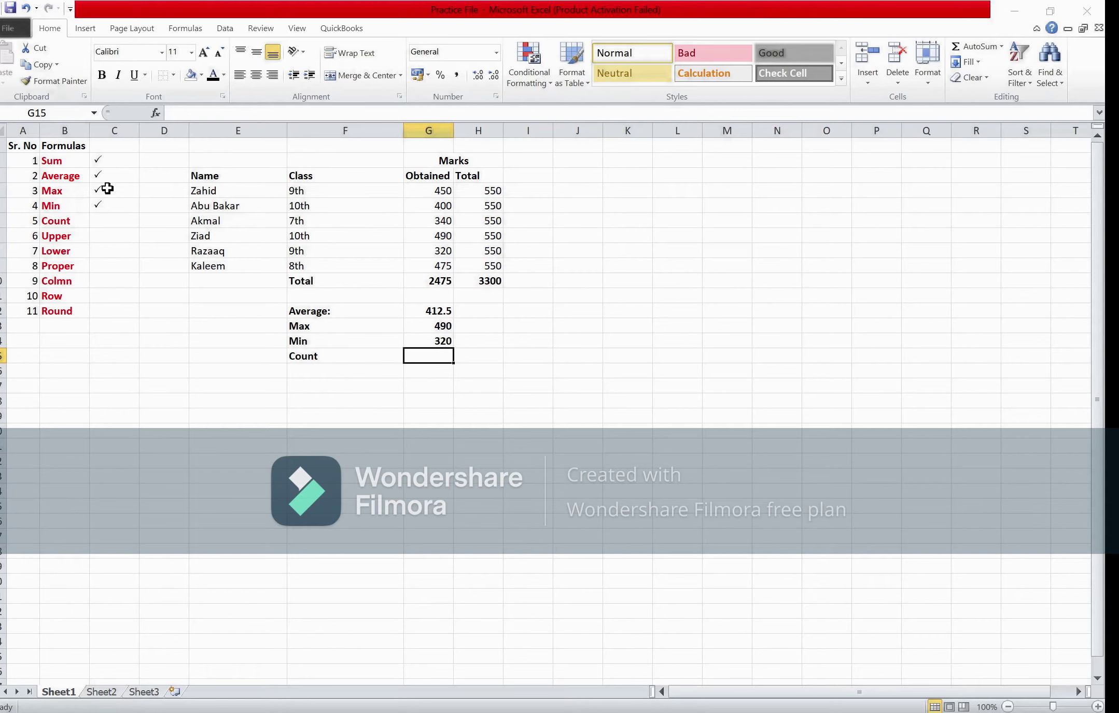
text(=)
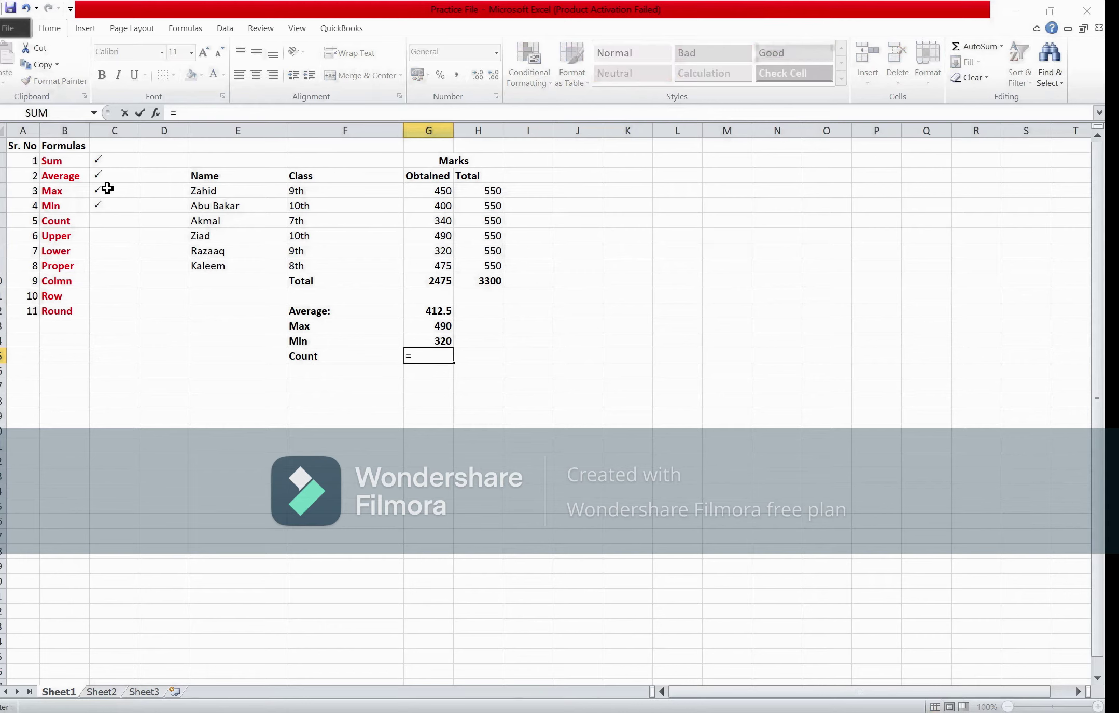
text(cou)
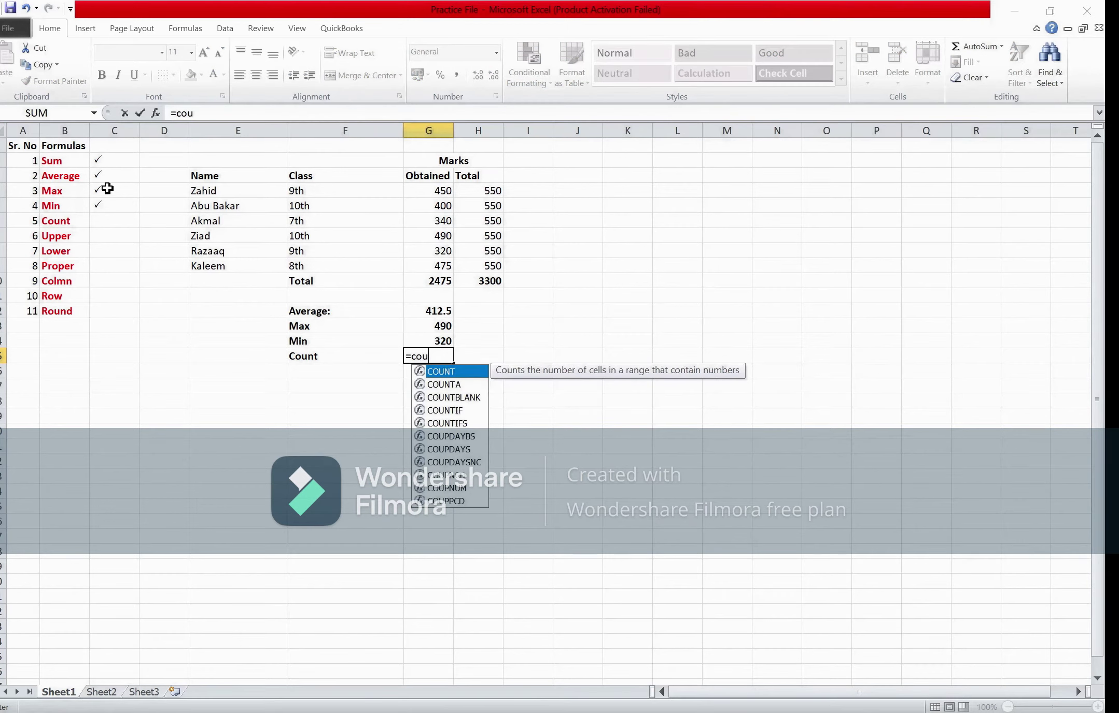
key(Tab)
key(Up)
key(Up)
key(Up)
key(Up)
key(Up)
key(Up)
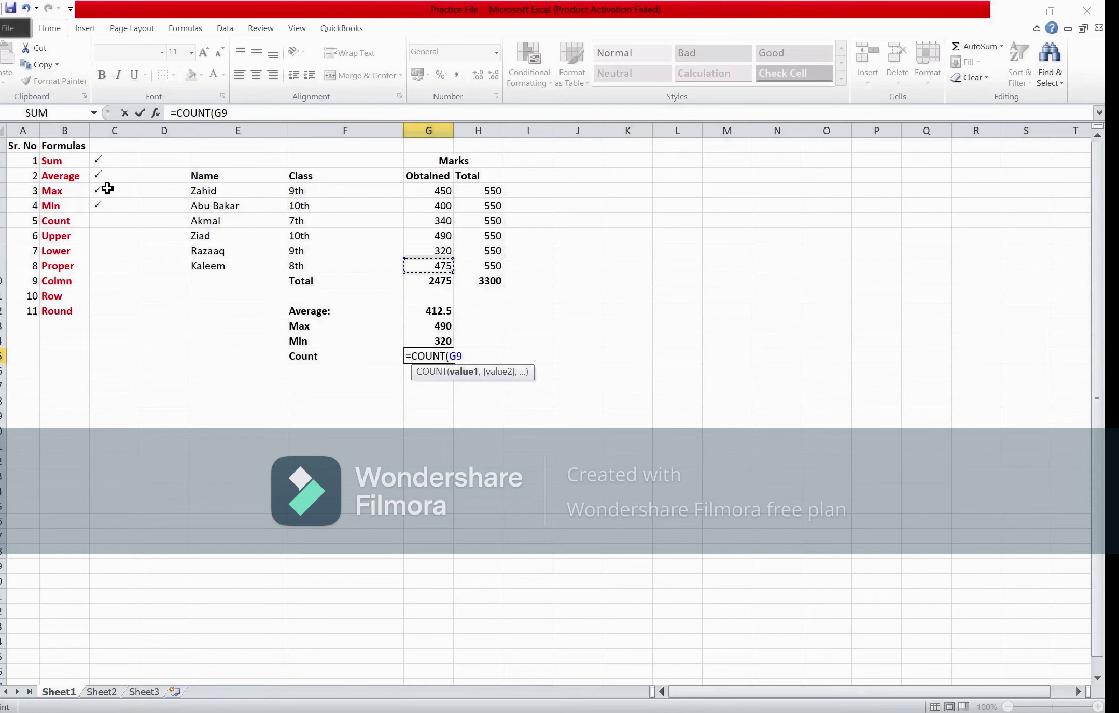
key(shift+Up)
key(shift+Up)
key(shift+Up)
key(shift+Up)
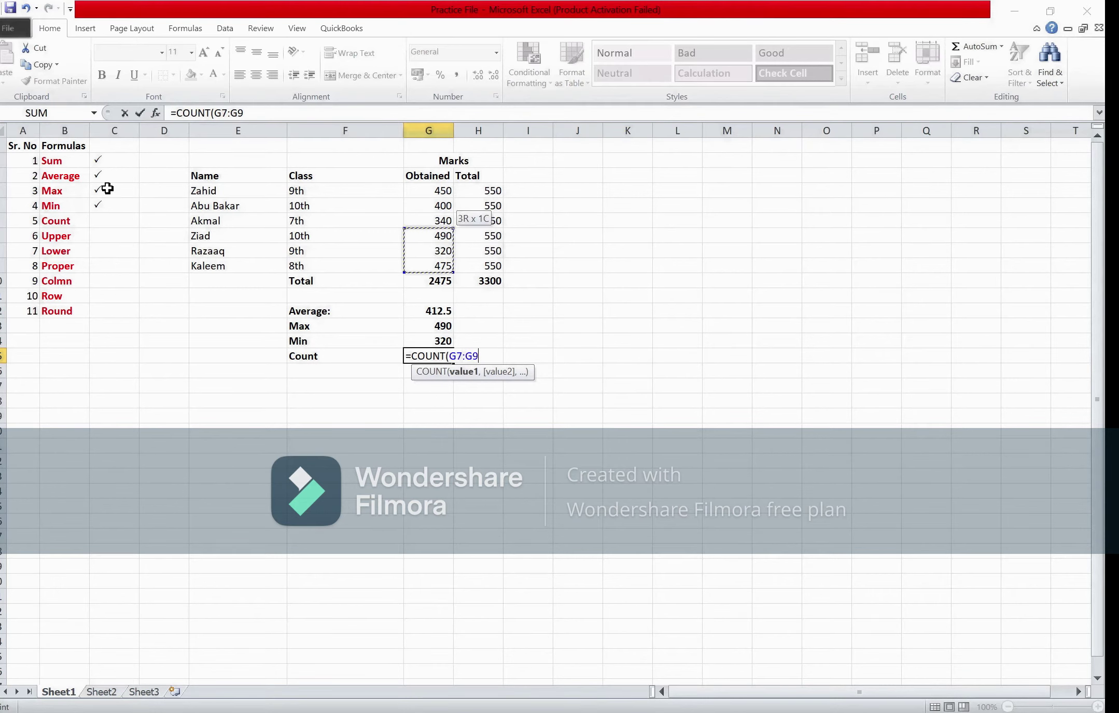
key(shift+Up)
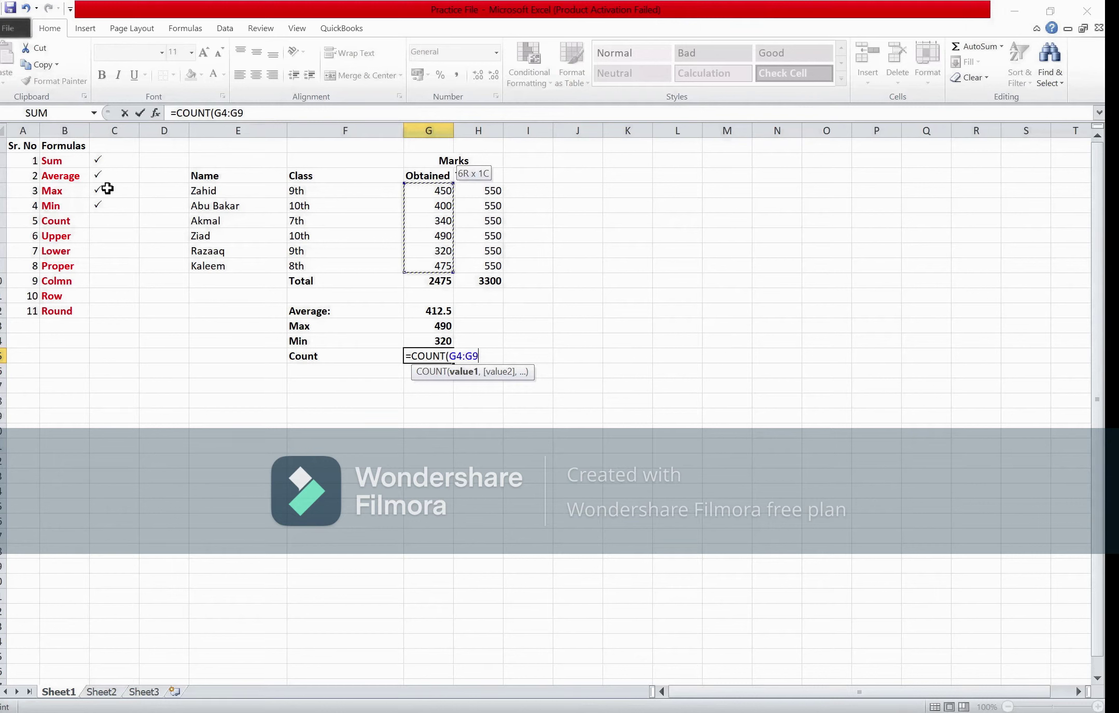
key(Return)
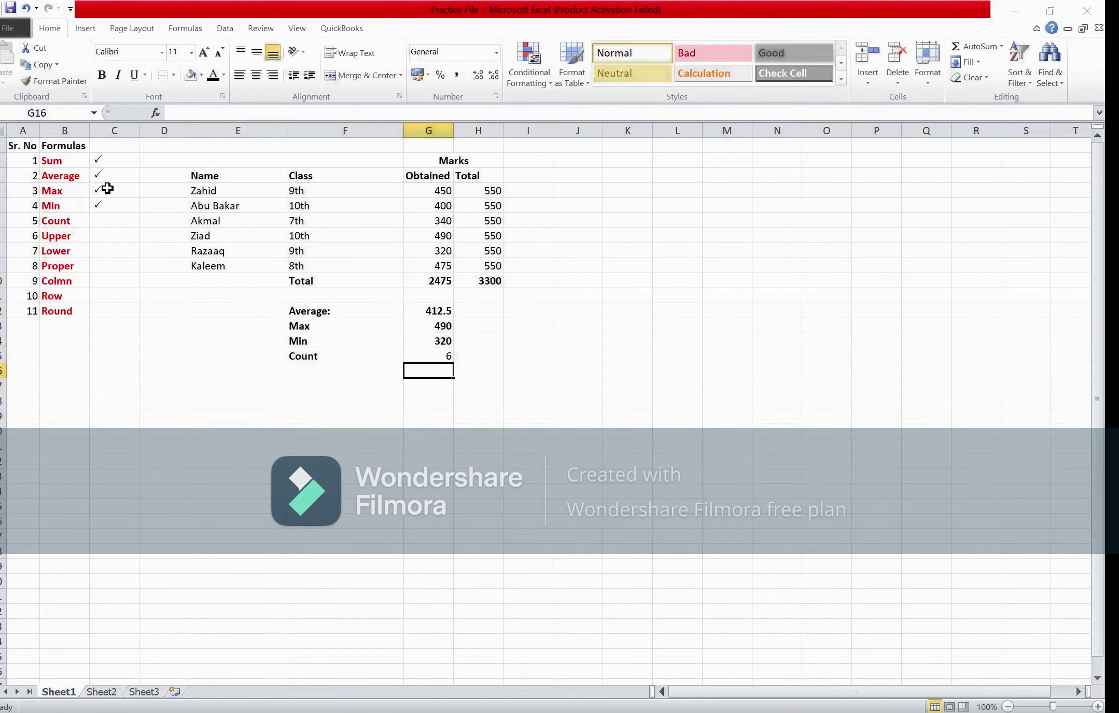
key(Up)
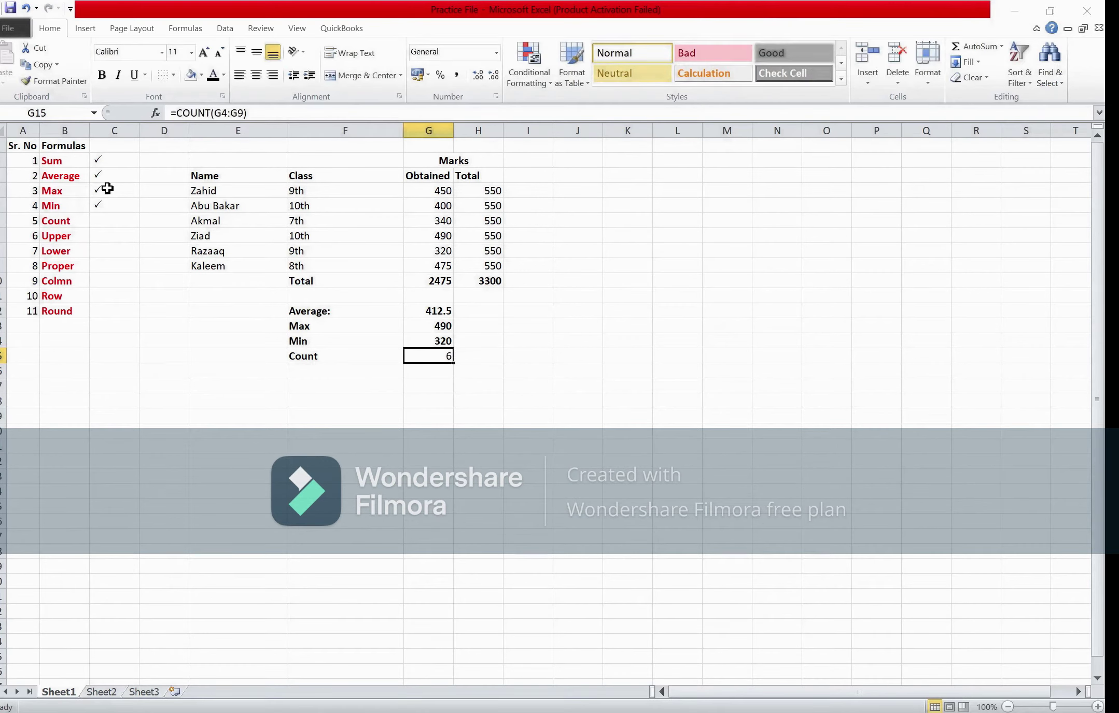
key(ctrl+b)
Select the student names in E4:E9 to check how many entries the table holds.
key(Left)
key(Left)
key(Left)
key(Up)
key(Up)
key(Up)
key(Right)
key(Up)
key(Up)
key(Up)
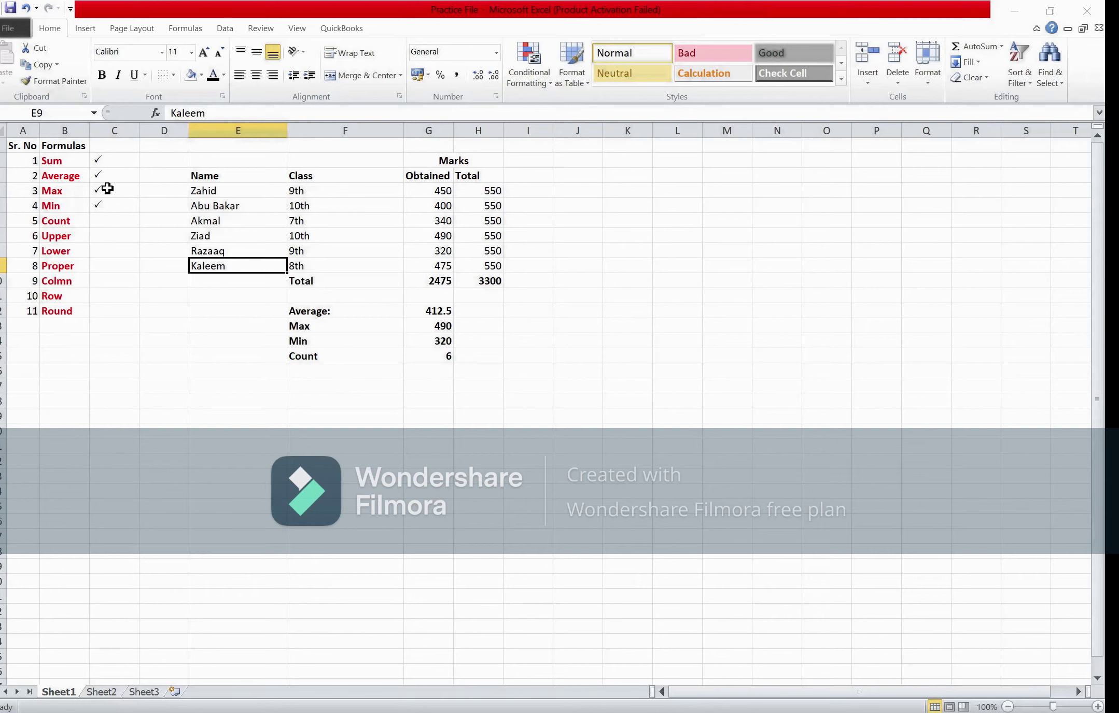
key(shift+Up)
key(shift+Up)
key(shift+Up)
key(shift+Up)
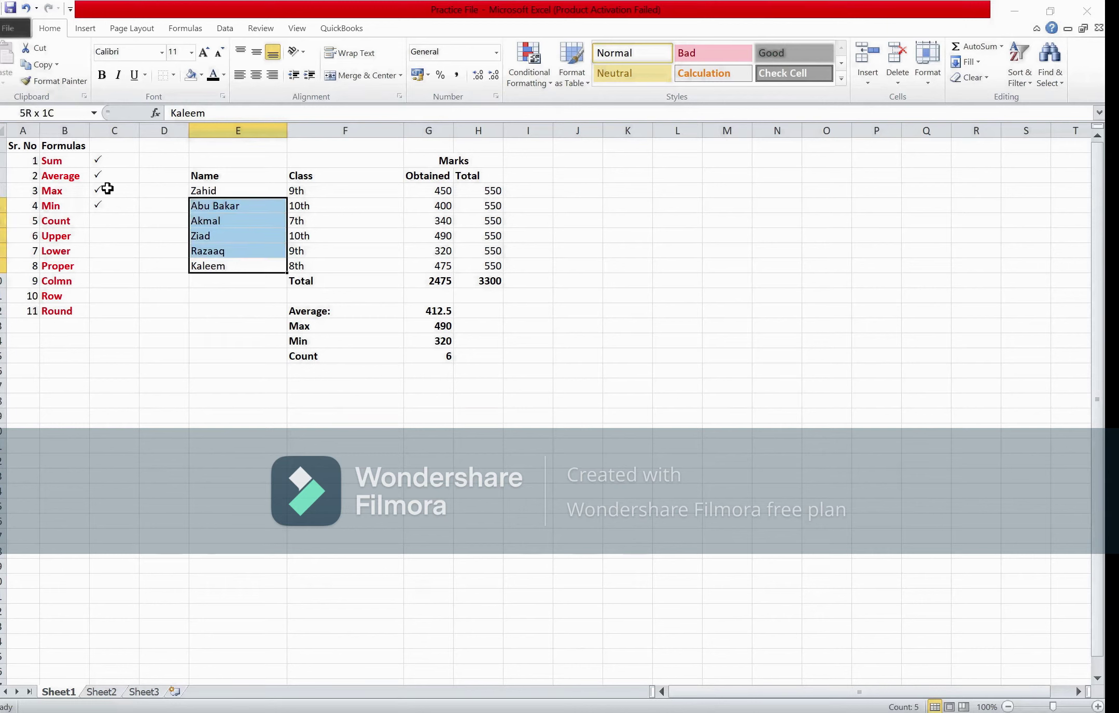
key(shift+Up)
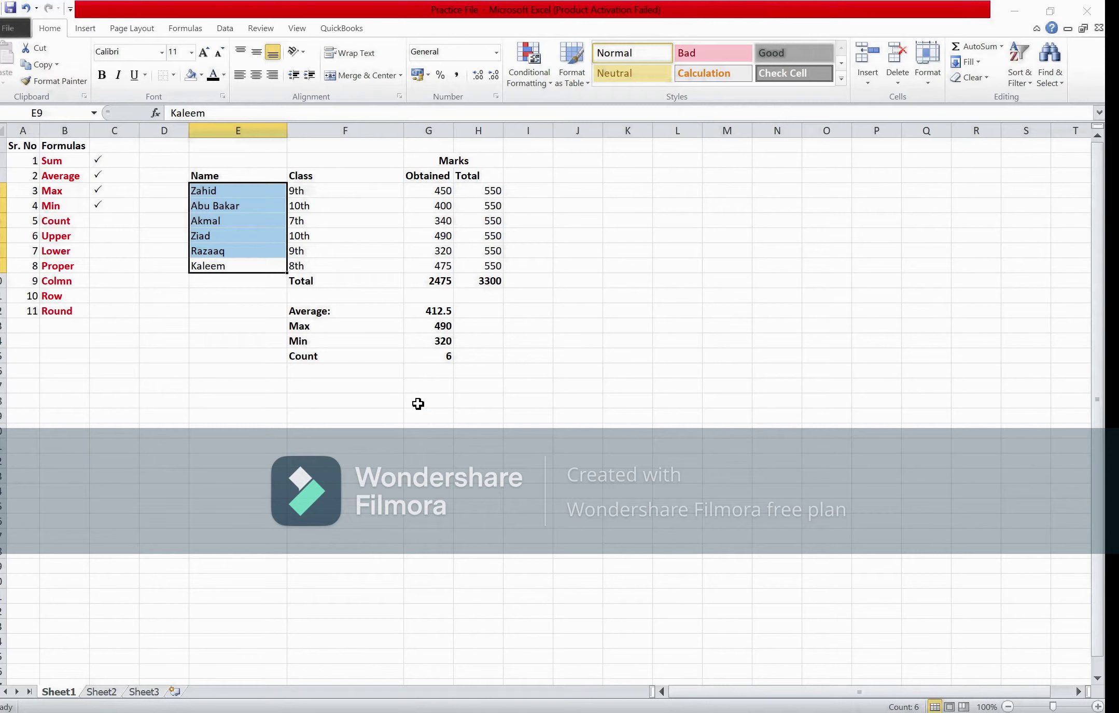
Enter P in C6 to put a check mark beside Count in the formula list.
key(Down)
key(Down)
key(Down)
key(Down)
key(Down)
key(Down)
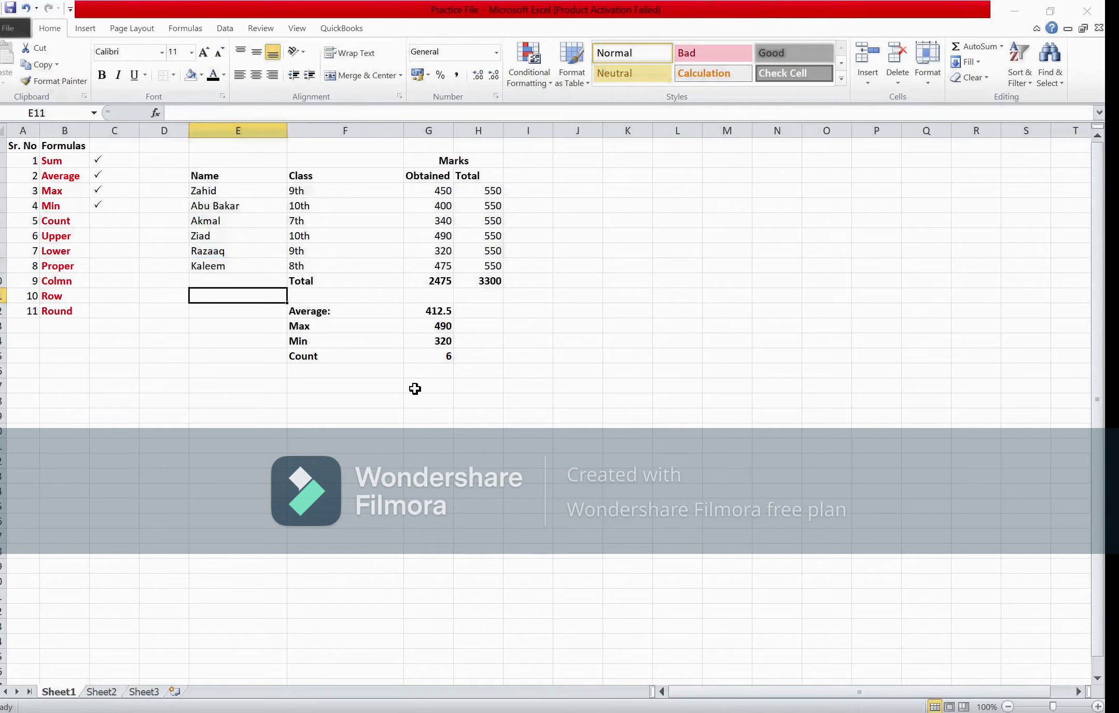
key(Up)
key(Up)
key(Up)
key(Up)
key(Up)
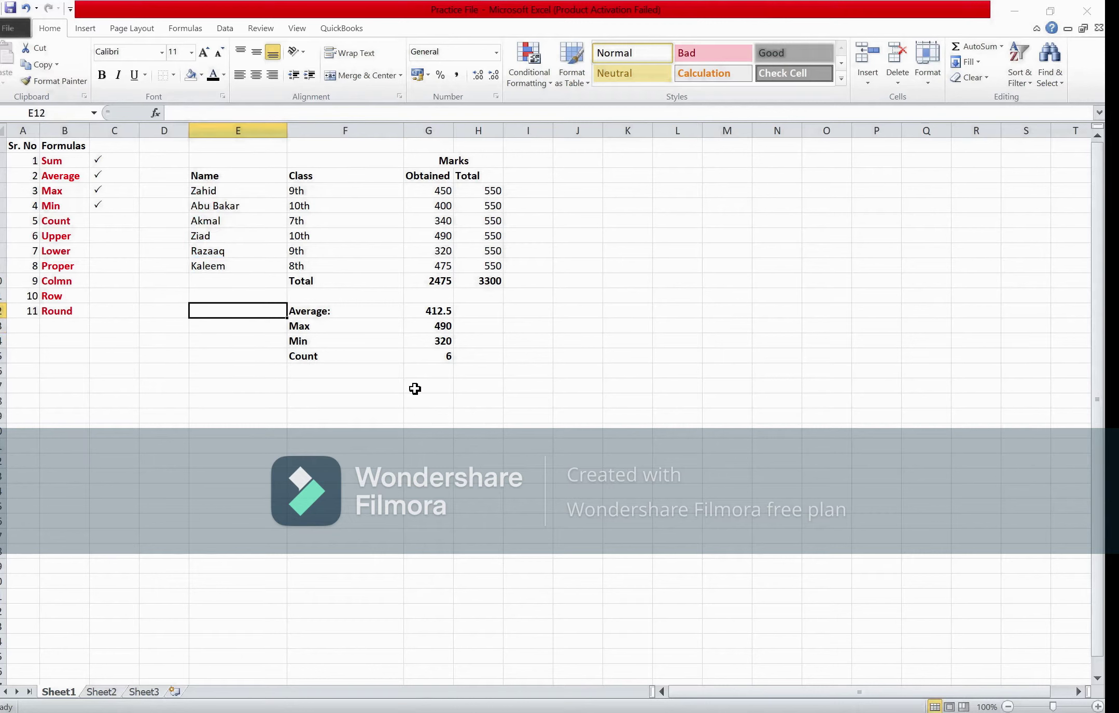
key(Left)
key(Up)
key(Up)
key(Up)
key(Left)
key(Up)
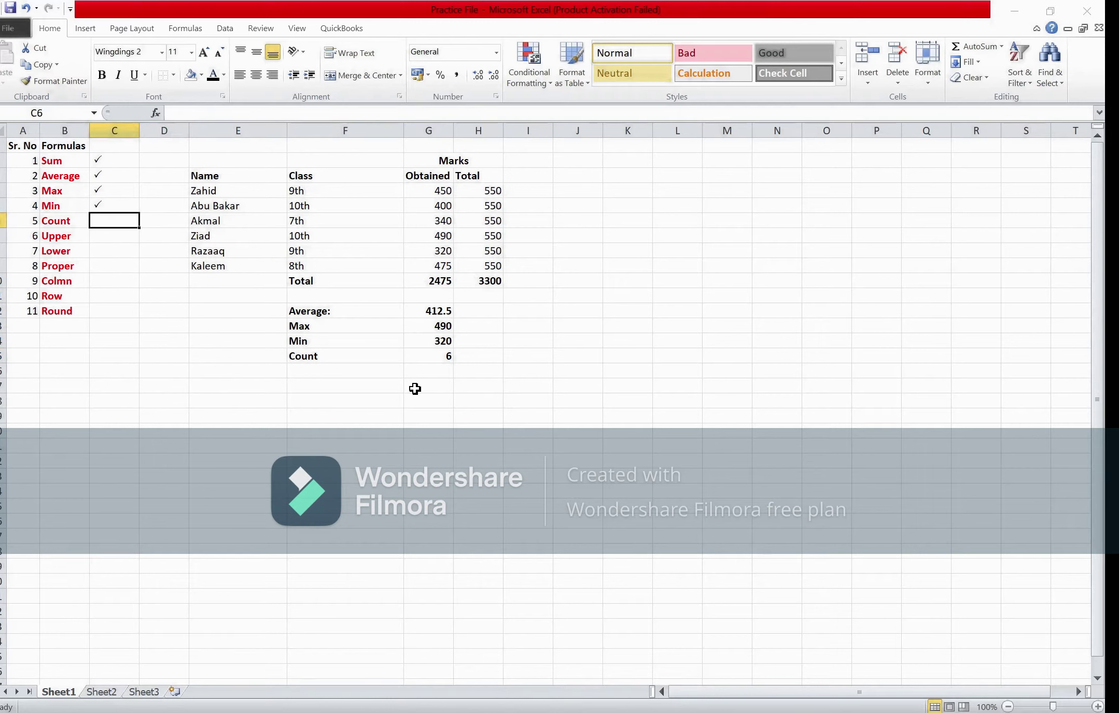
text(P)
key(Return)
key(Down)
key(Down)
key(Down)
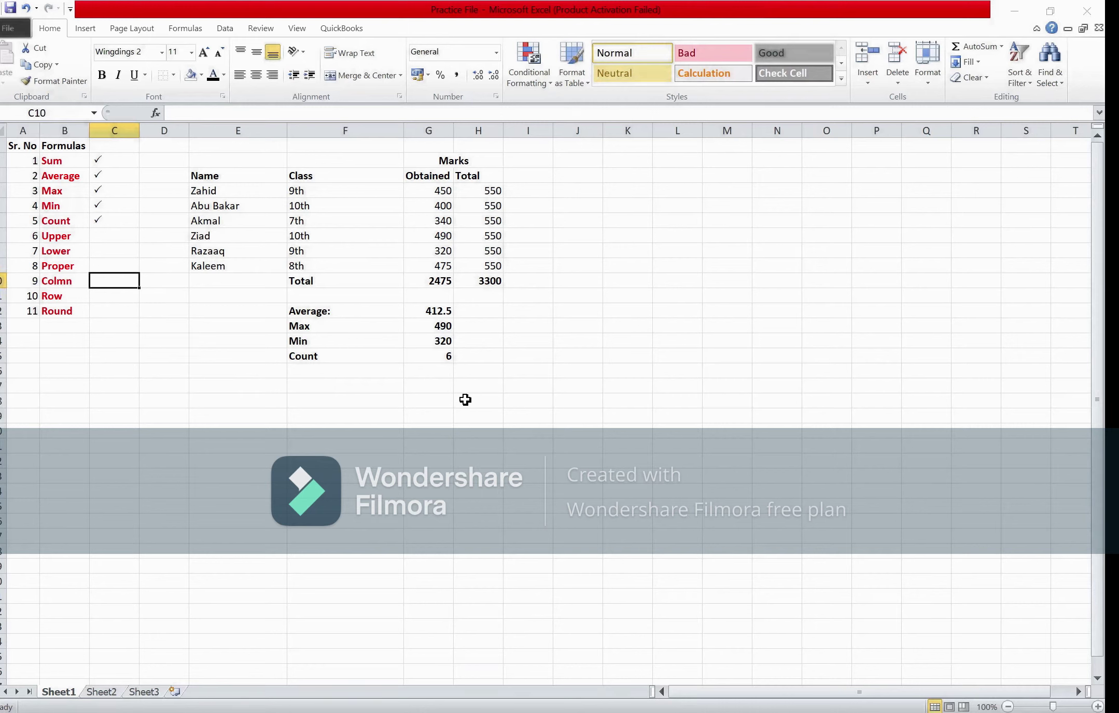
Add an Upper label in F16 below the Count label.
click(388, 376)
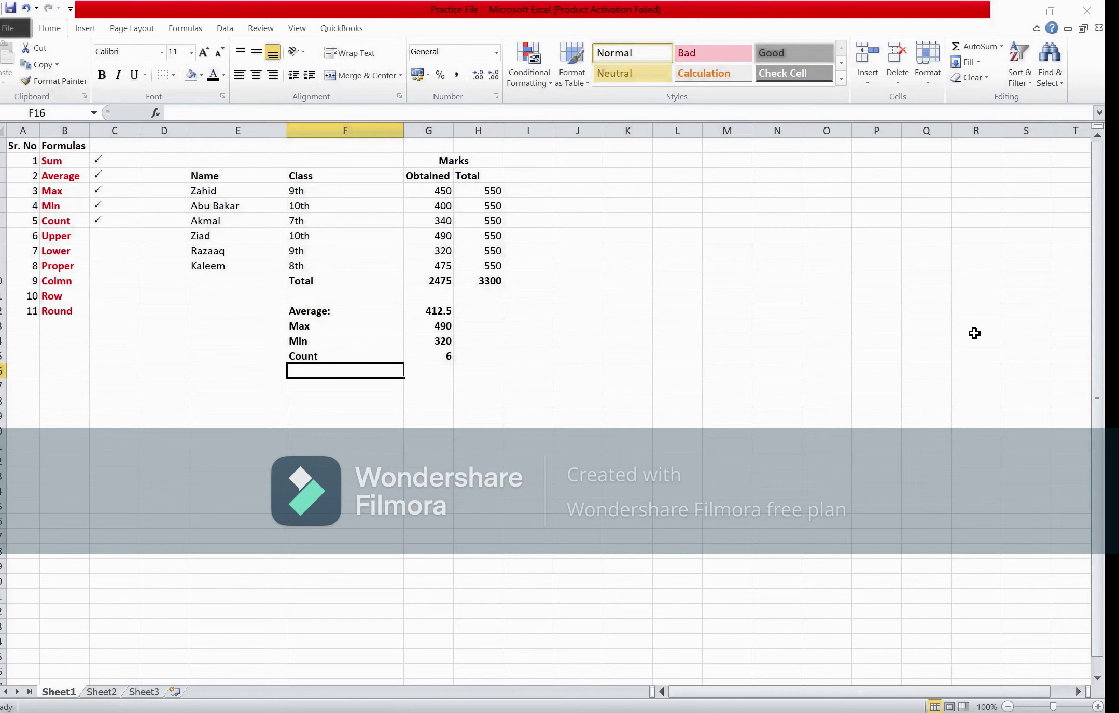
text(Upper)
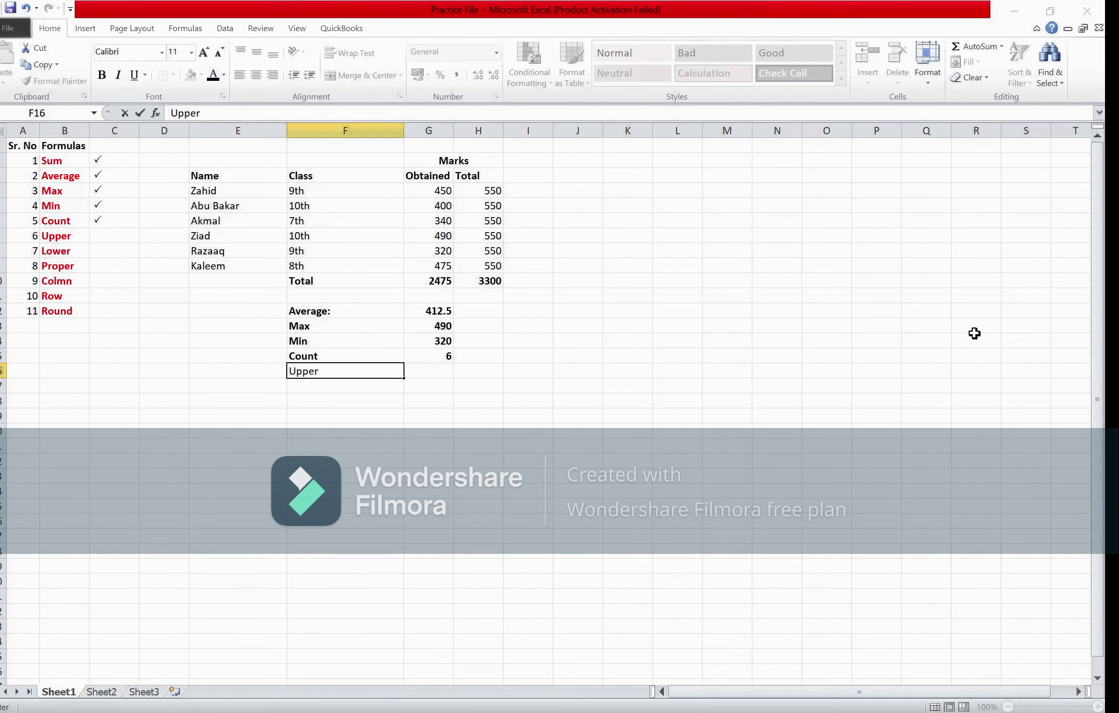
key(Return)
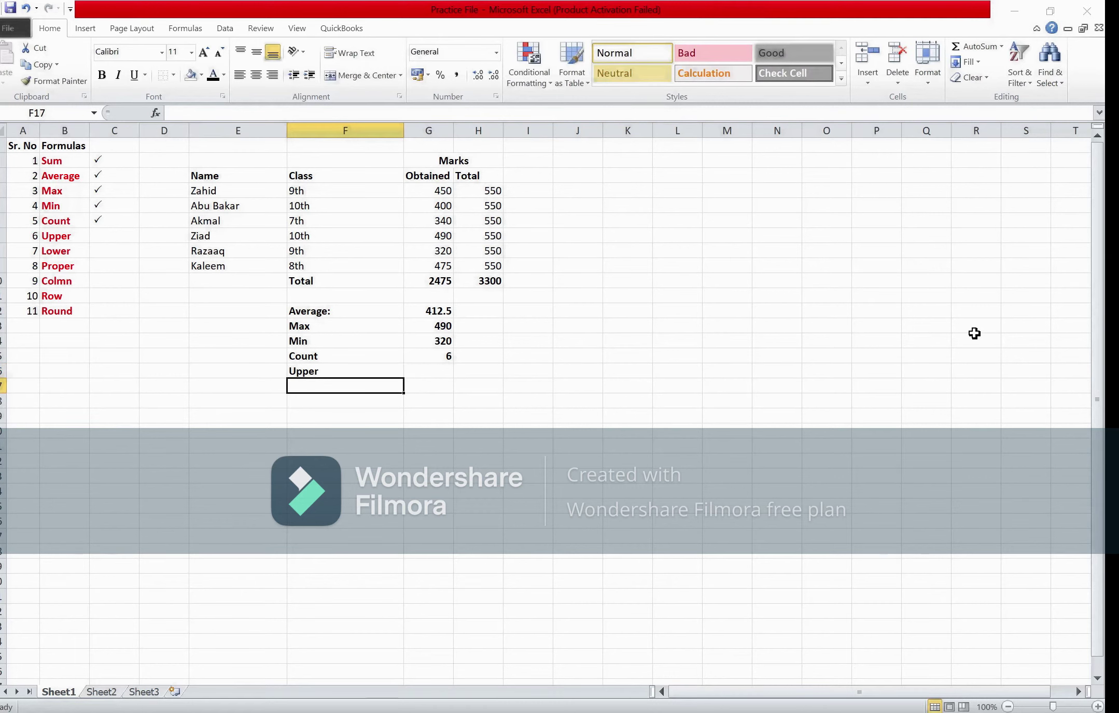
Re-enter the last student's name in E9 entirely in lowercase letters.
key(Up)
key(Right)
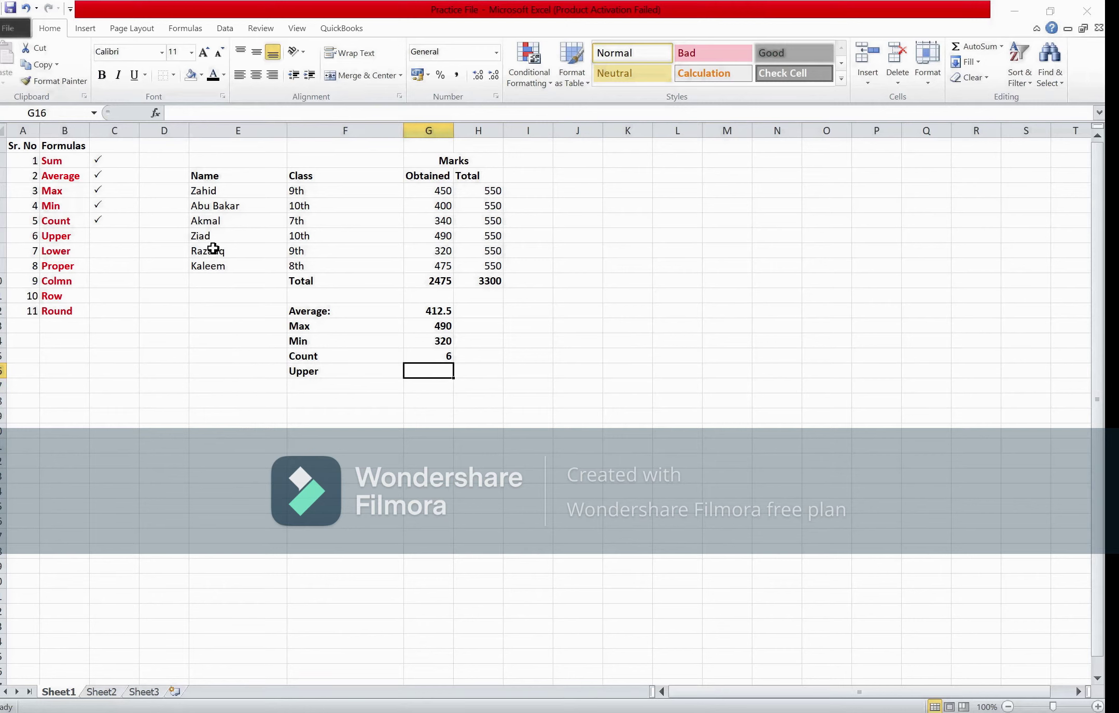
click(216, 265)
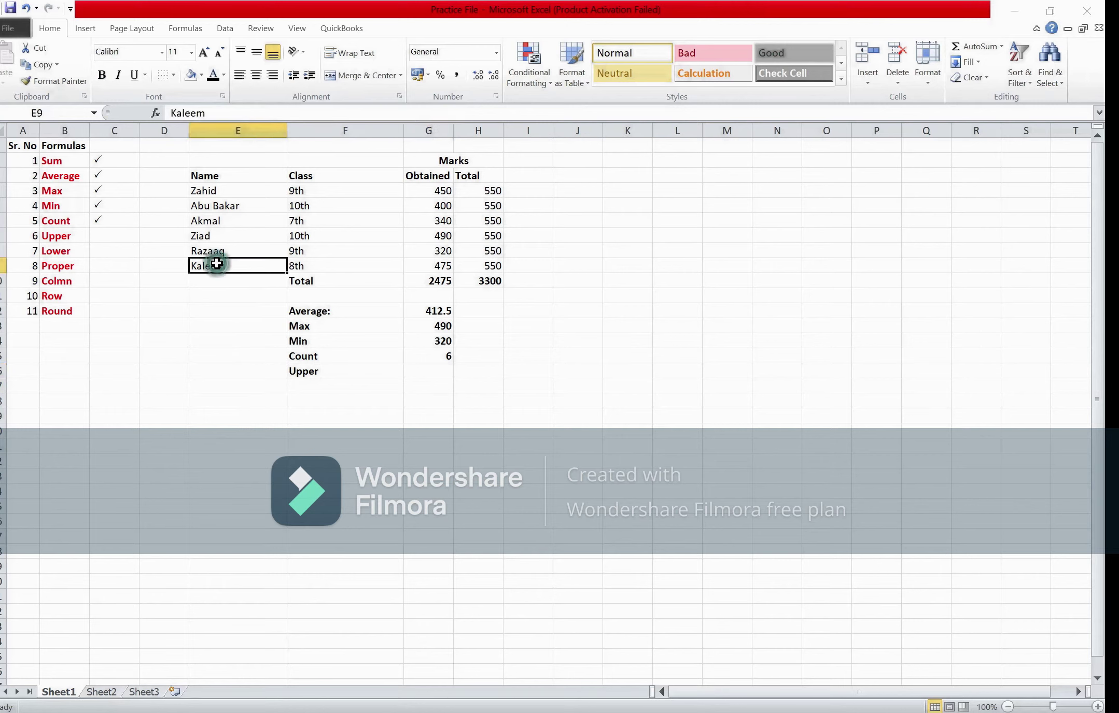
text(ka)
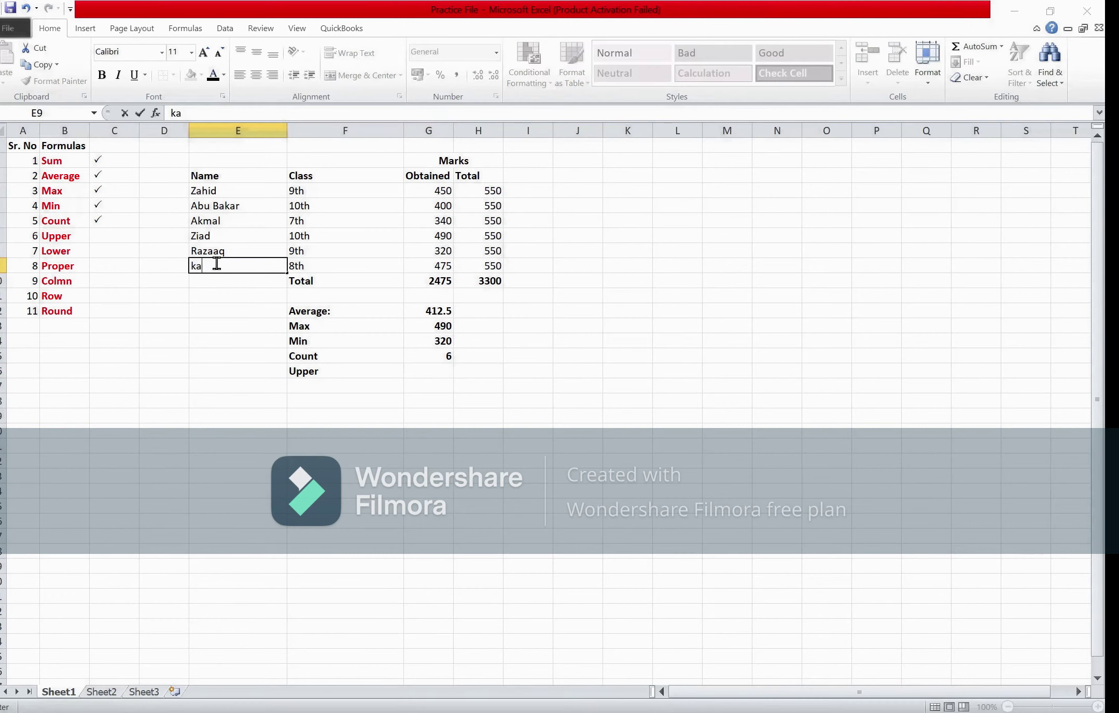
text(leem)
key(Return)
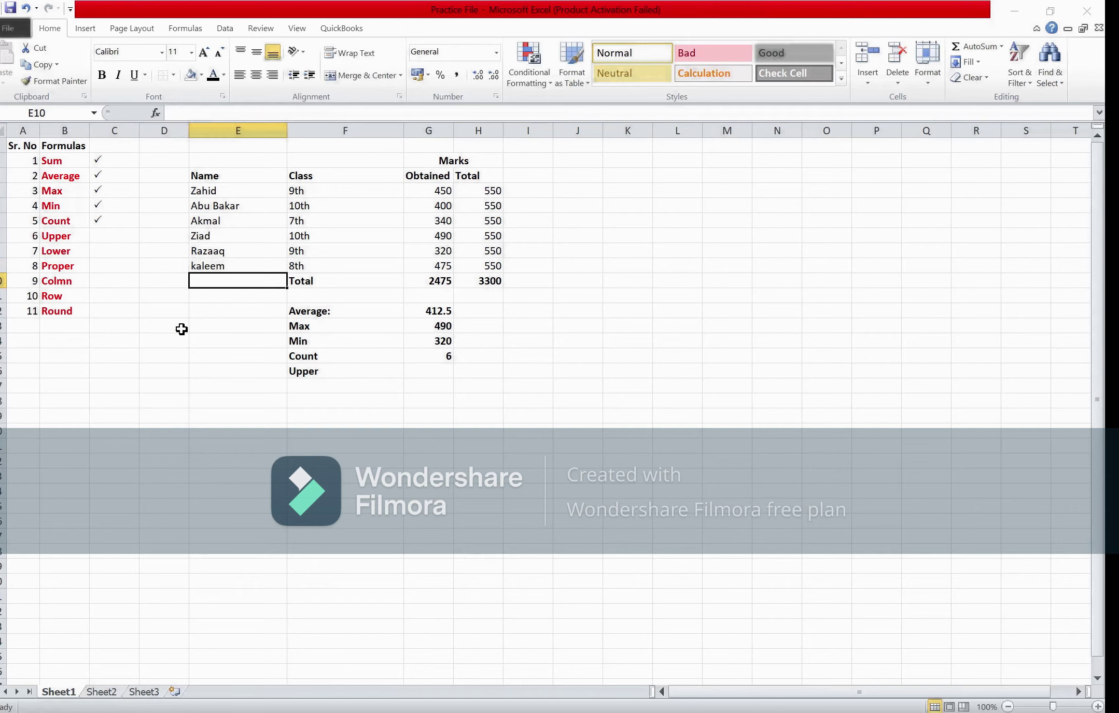
key(Up)
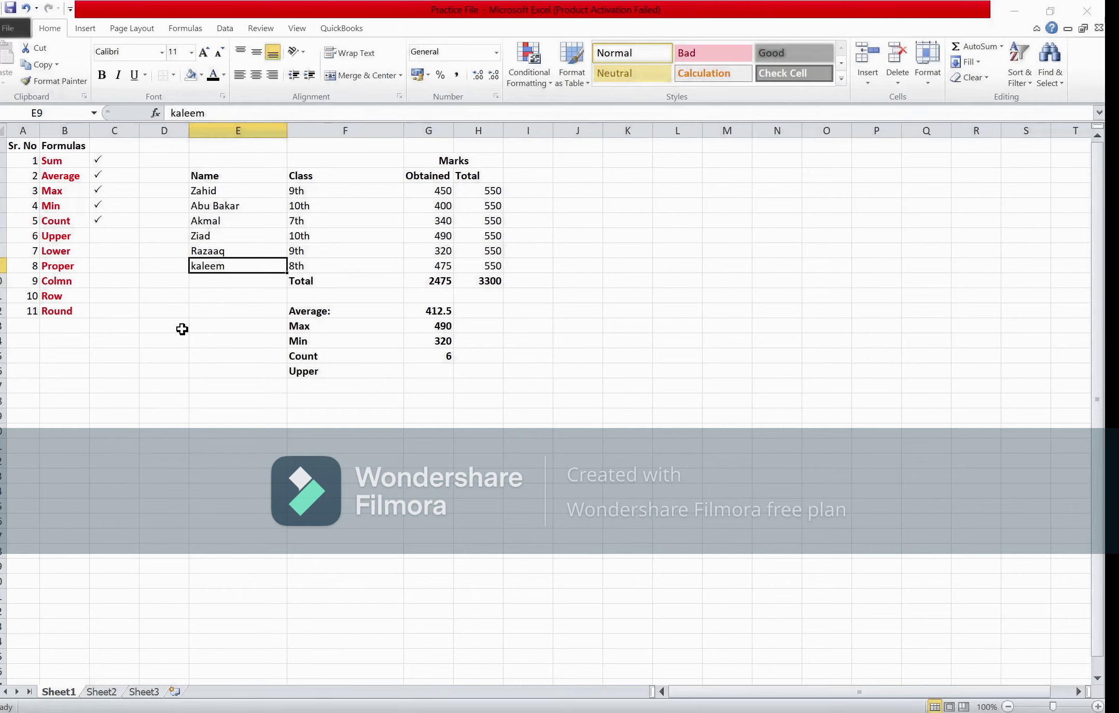
Enter an UPPER formula referencing E9 in G16 beside the Upper label and make the result bold.
key(Down)
key(Down)
key(Down)
key(Down)
key(Down)
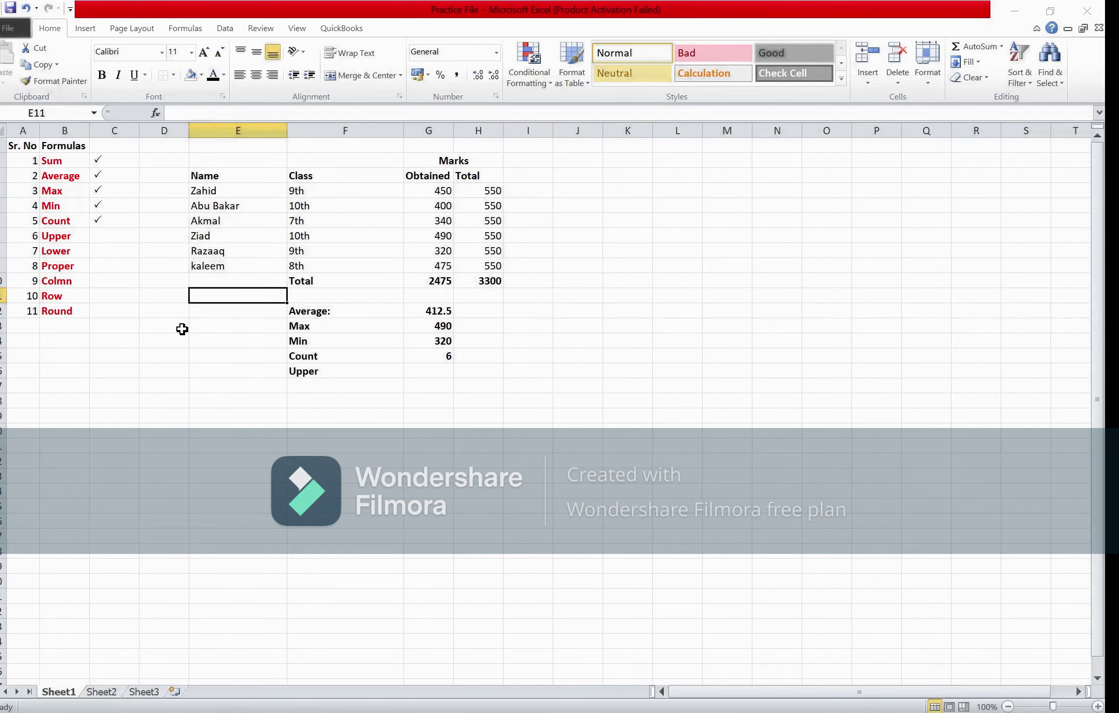
key(Right)
key(Down)
key(Down)
key(Right)
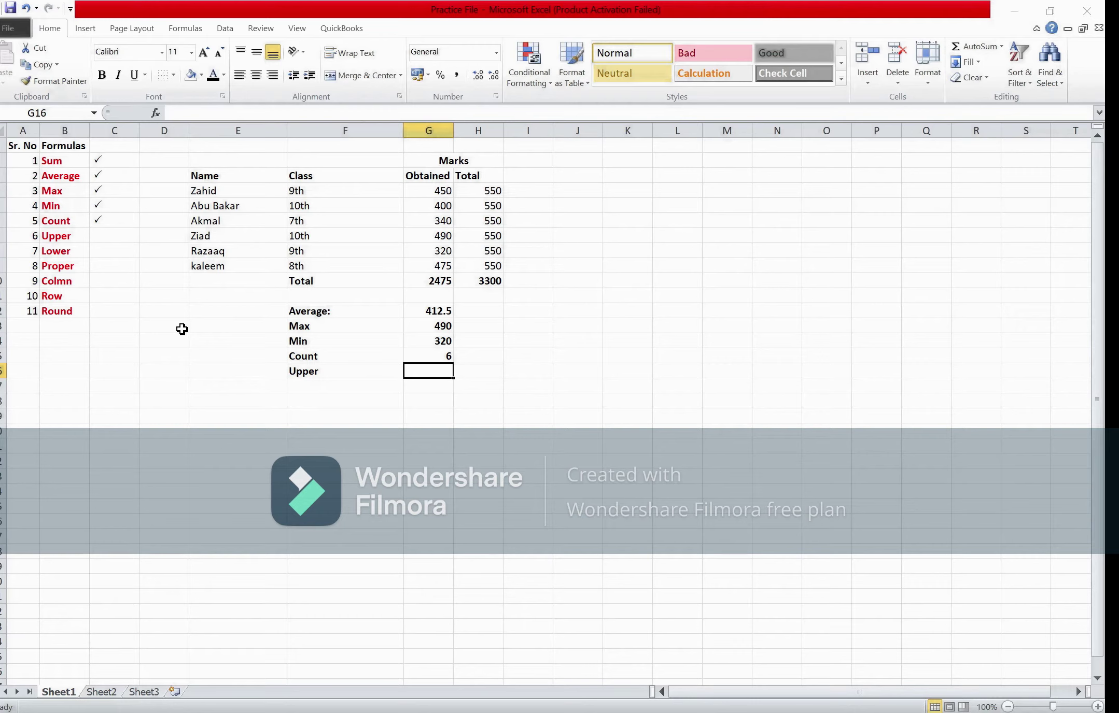
text(=)
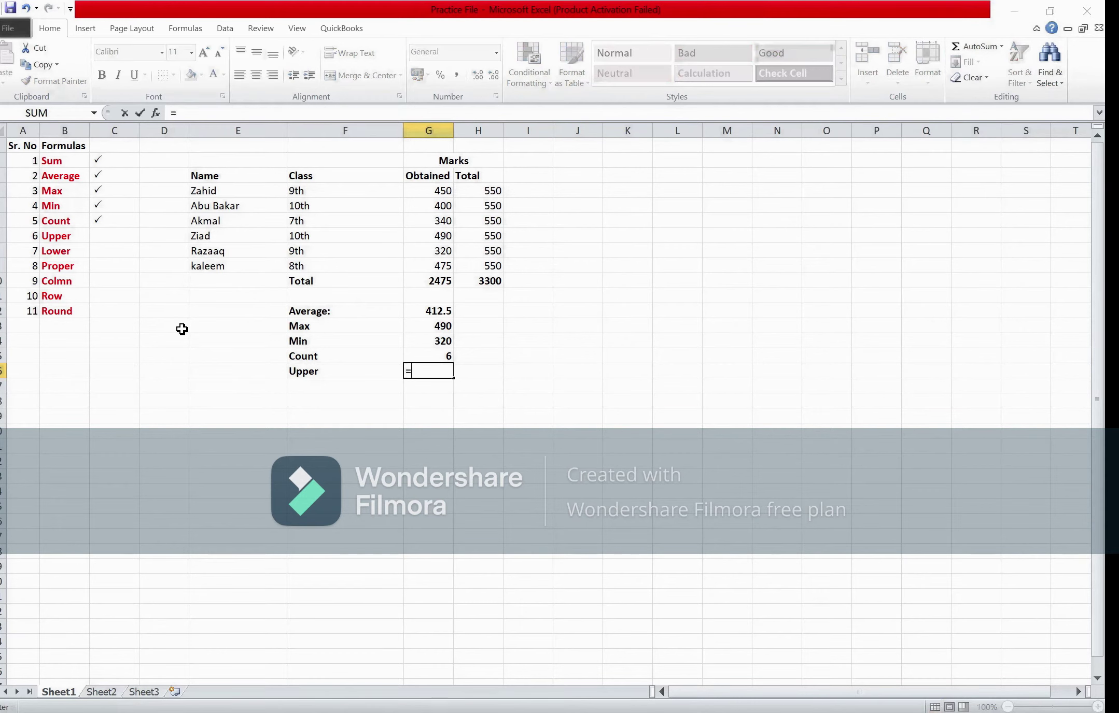
text(u)
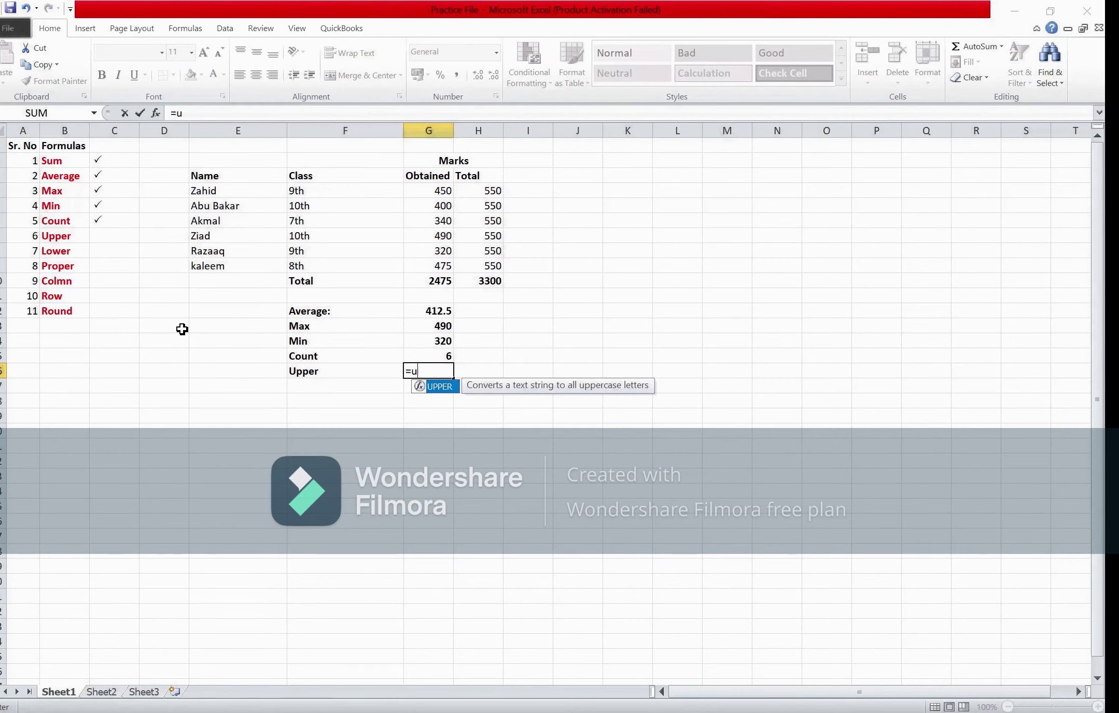
key(Tab)
key(Up)
key(Up)
key(Left)
key(Left)
key(Up)
key(Up)
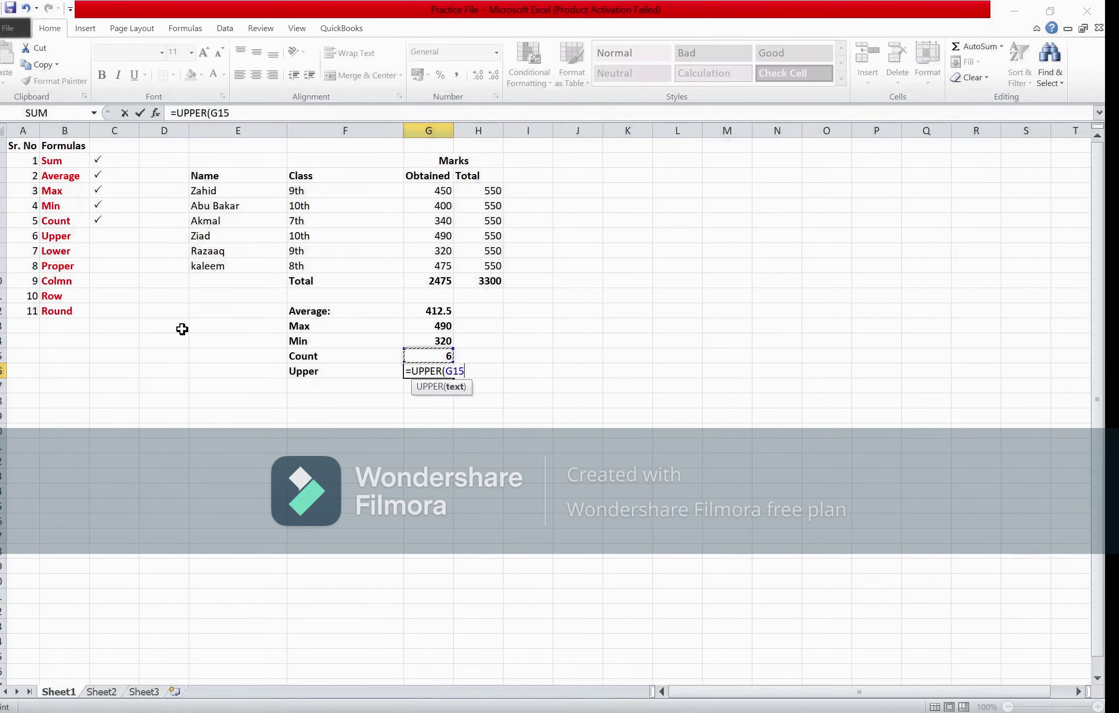
key(Up)
key(Up)
key(Up)
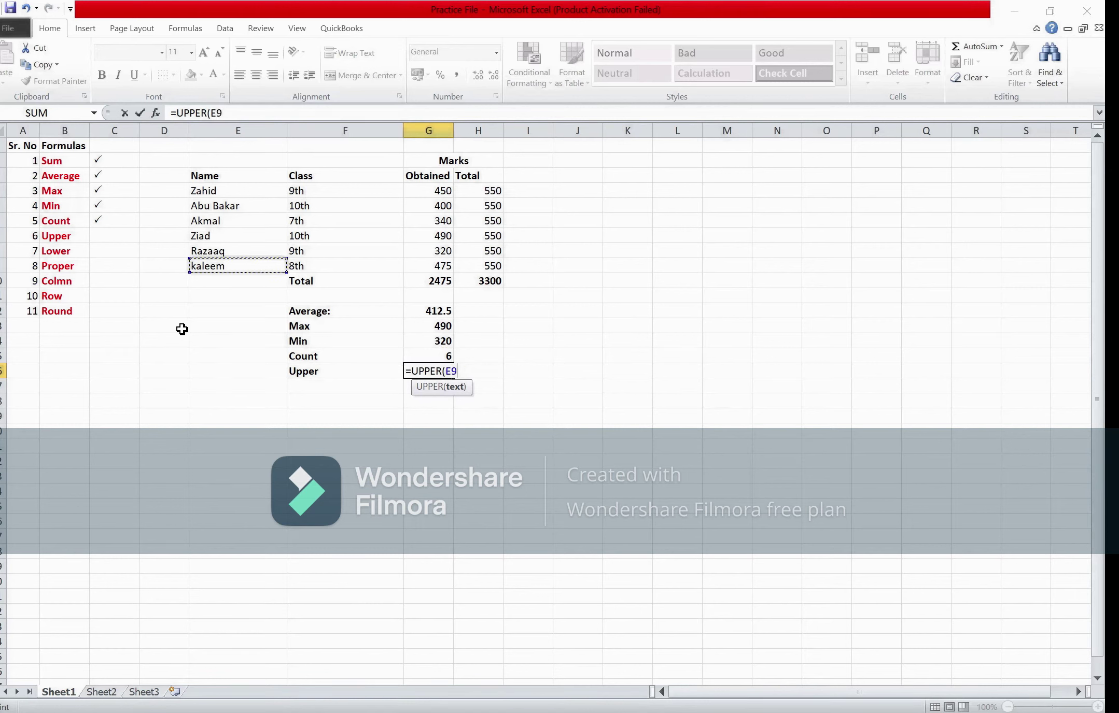
key(Return)
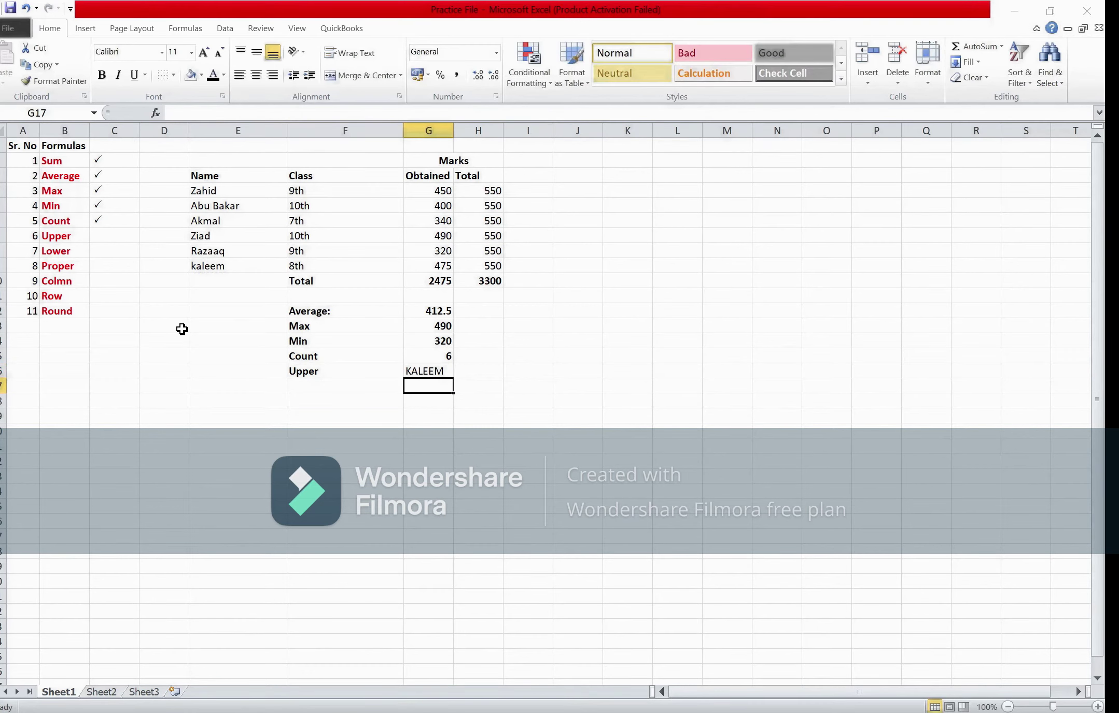
key(Up)
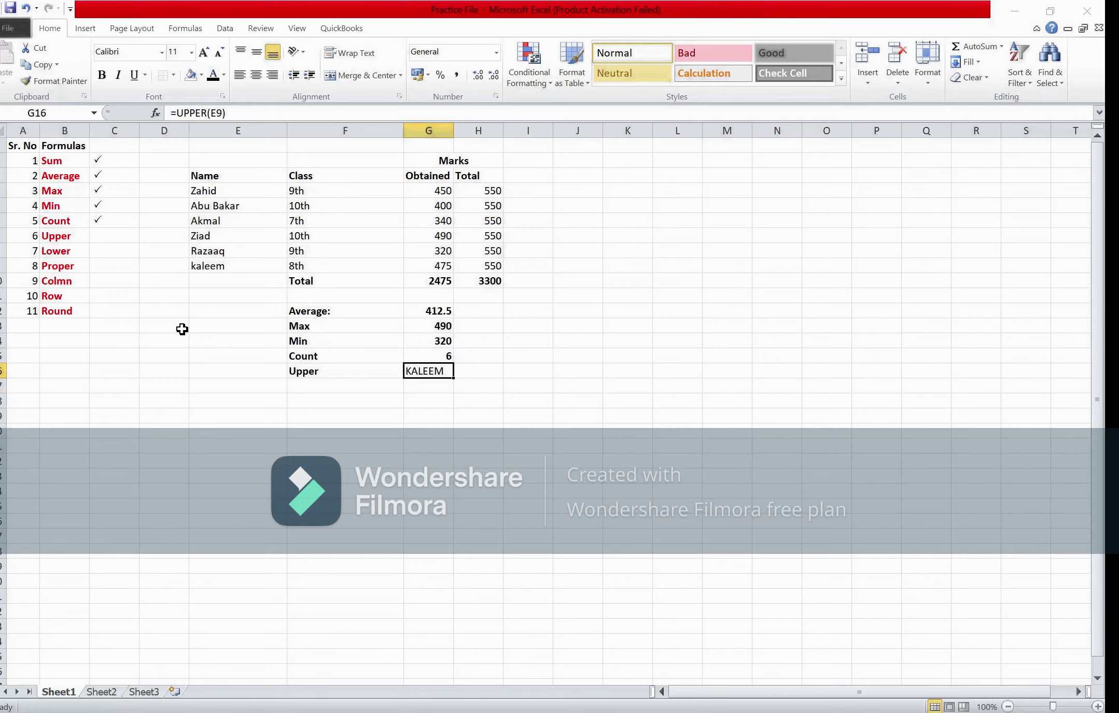
key(ctrl+b)
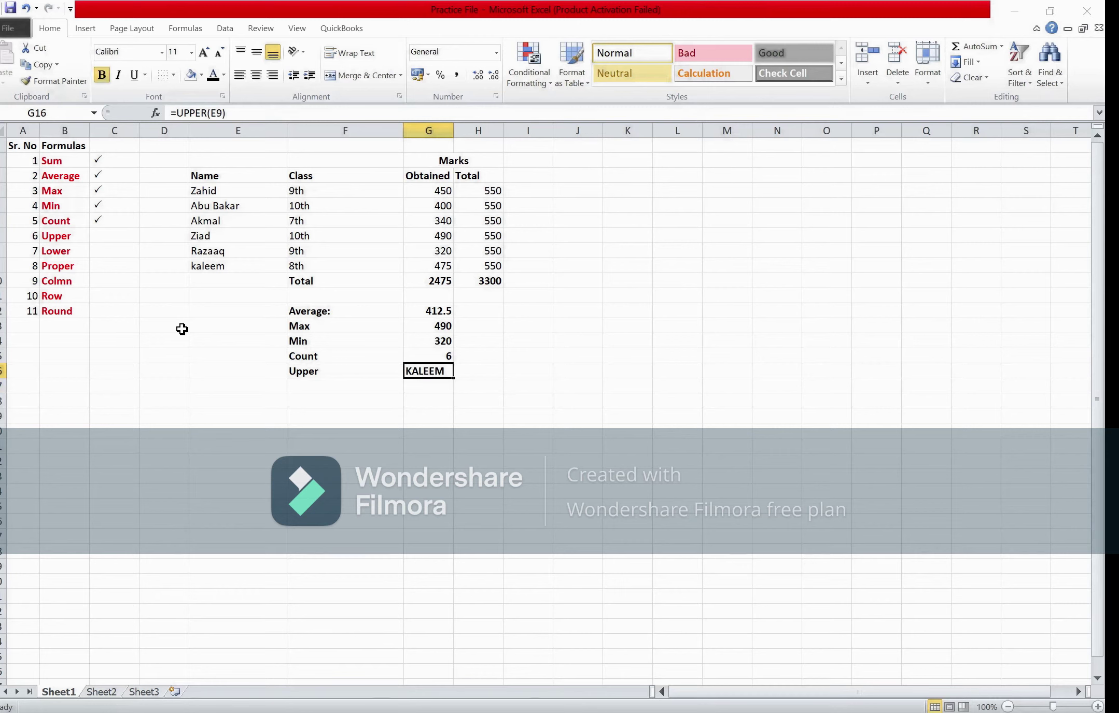
Enter P in C7 to put a check mark beside Upper in the formula list.
click(217, 267)
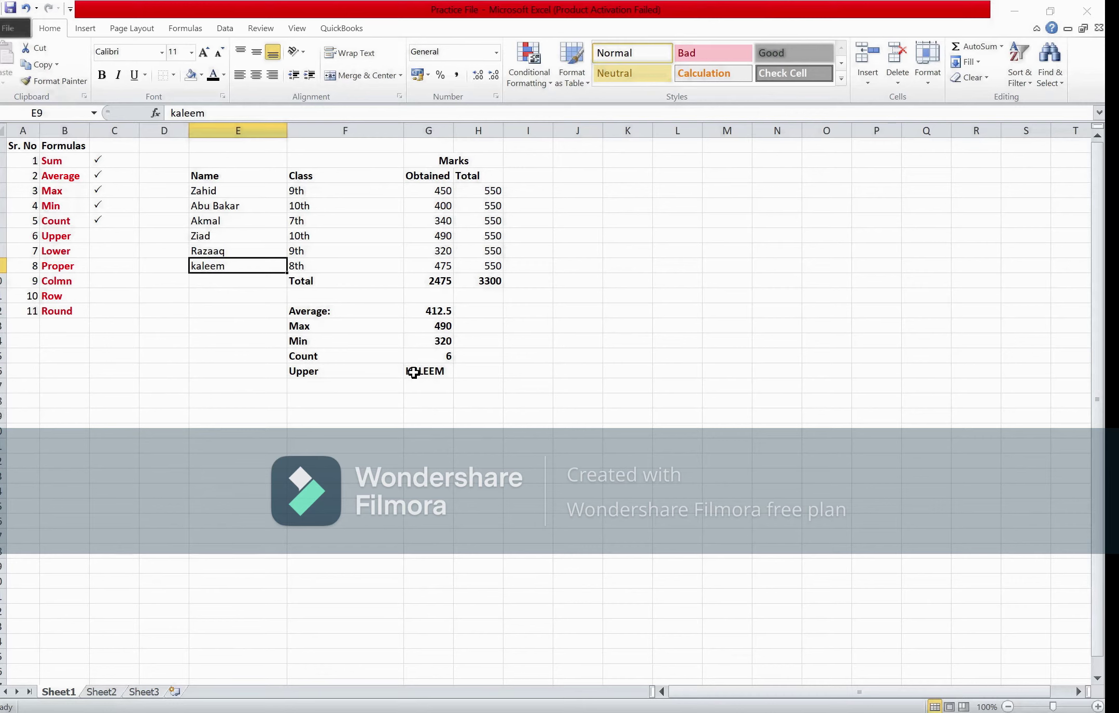
click(442, 376)
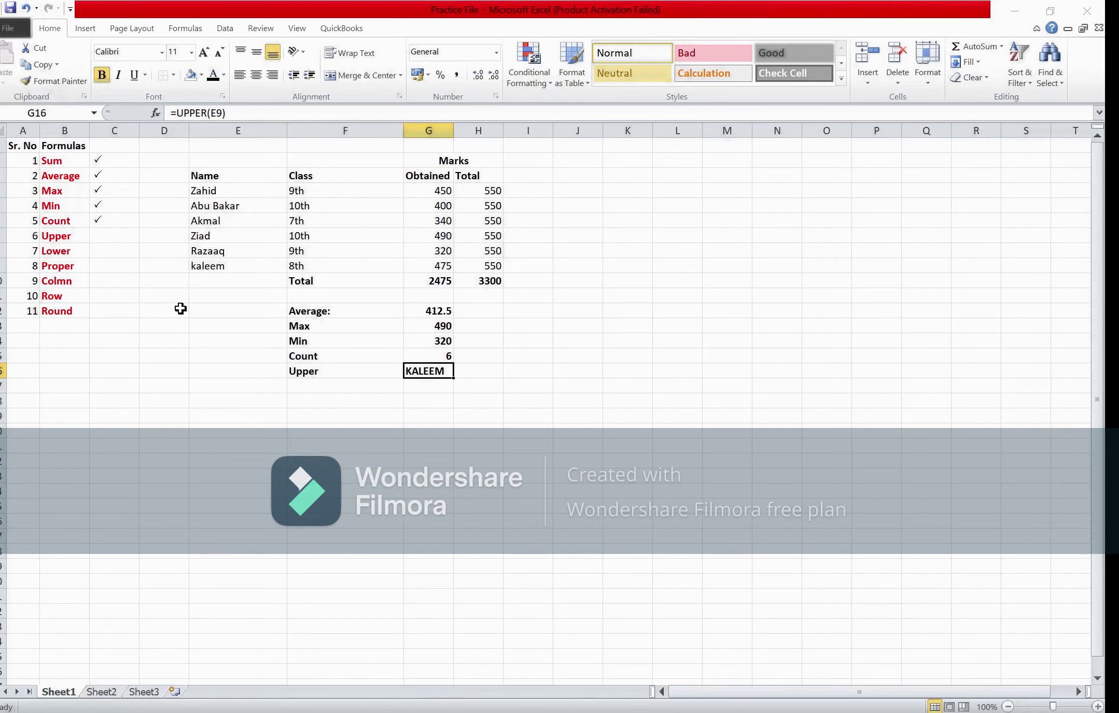
click(116, 235)
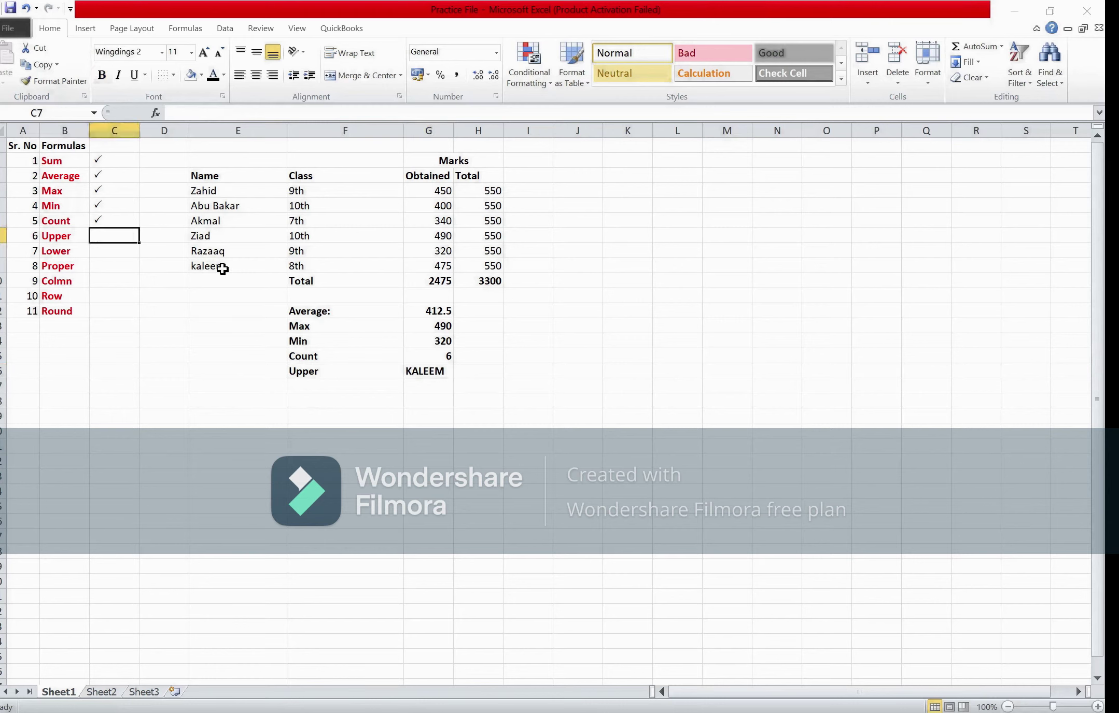
text(P)
key(Return)
Add a Lower label in F17 below the Upper label.
key(Down)
key(Down)
key(Down)
key(Right)
key(Down)
key(Down)
key(Down)
key(Down)
key(Right)
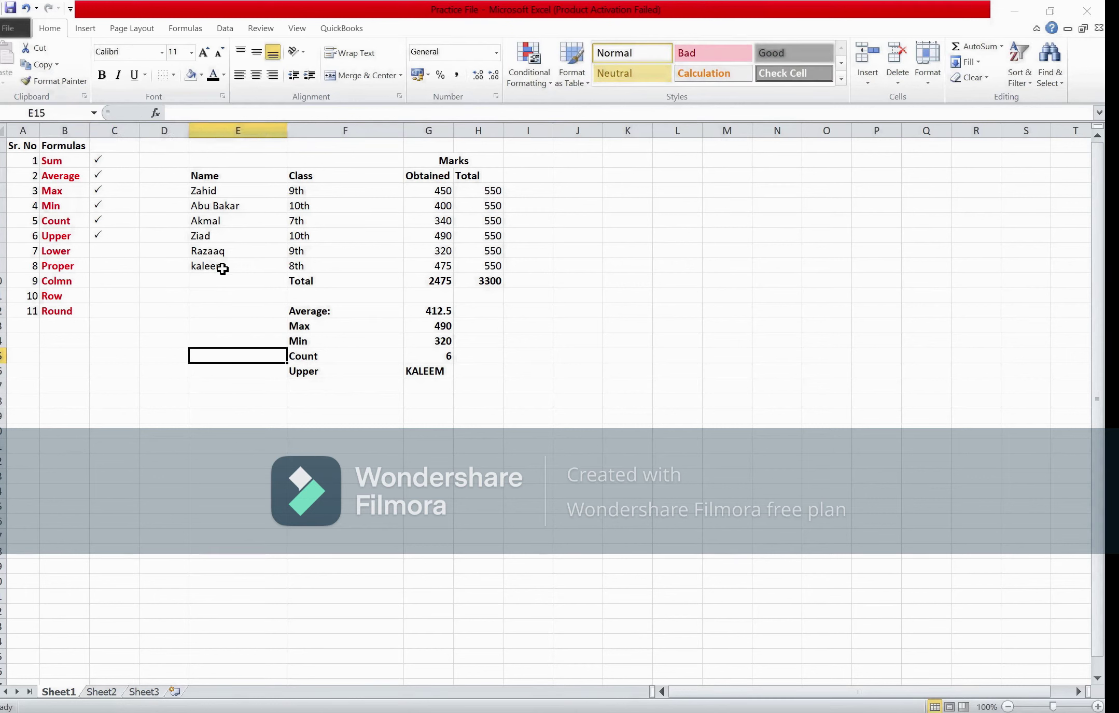
key(Down)
key(Right)
key(Down)
text(lo)
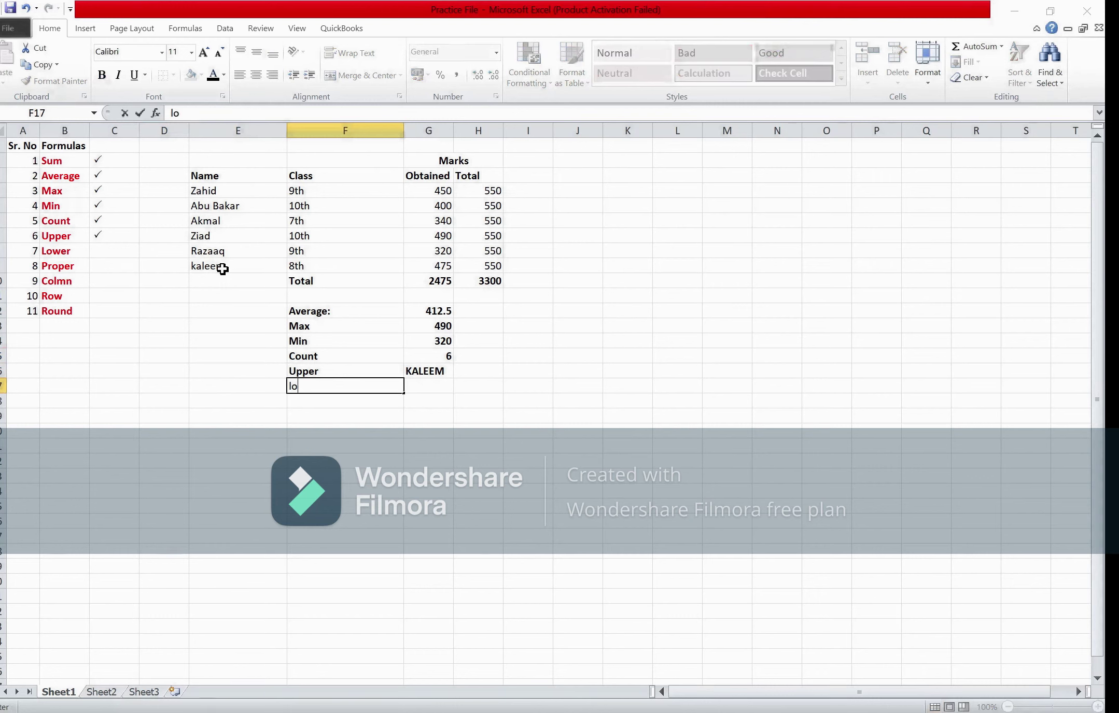
key(BackSpace)
key(BackSpace)
text(Lower)
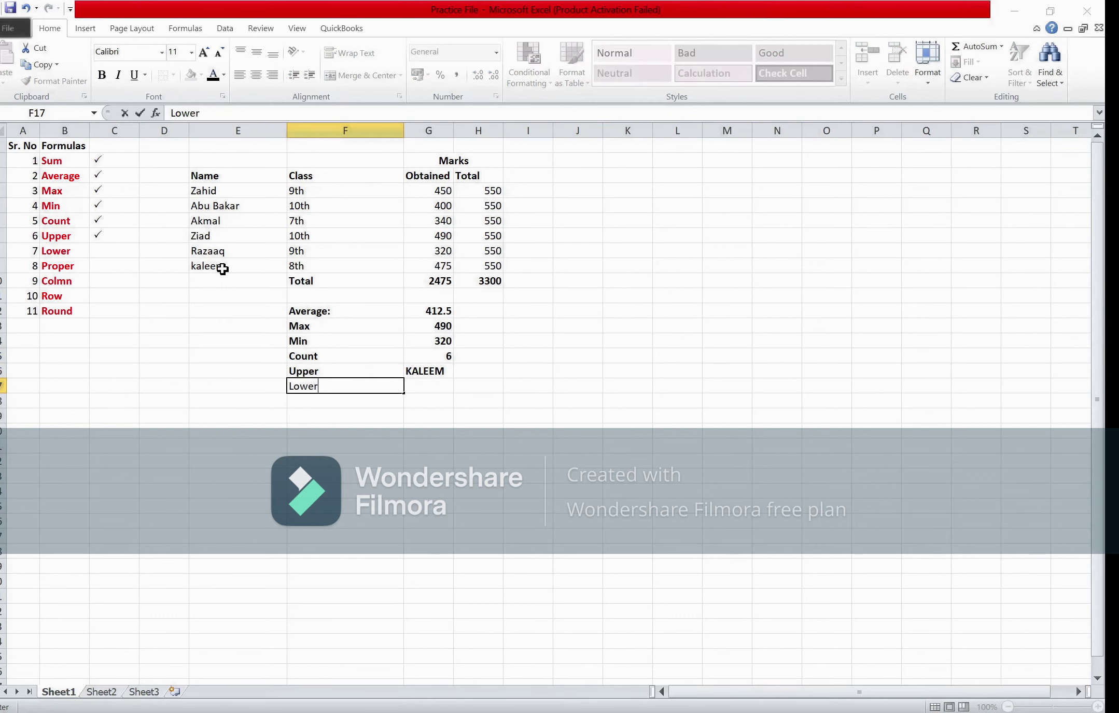
key(Return)
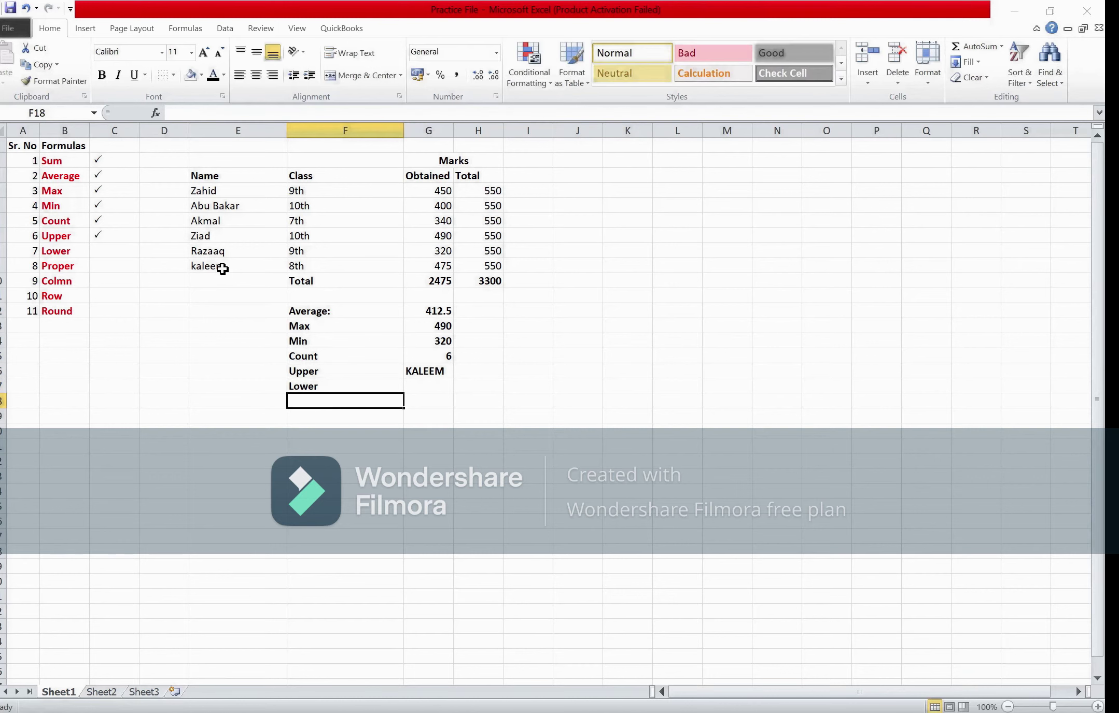
Enter a LOWER formula referencing G16 in G17 beside the Lower label.
key(Right)
key(Up)
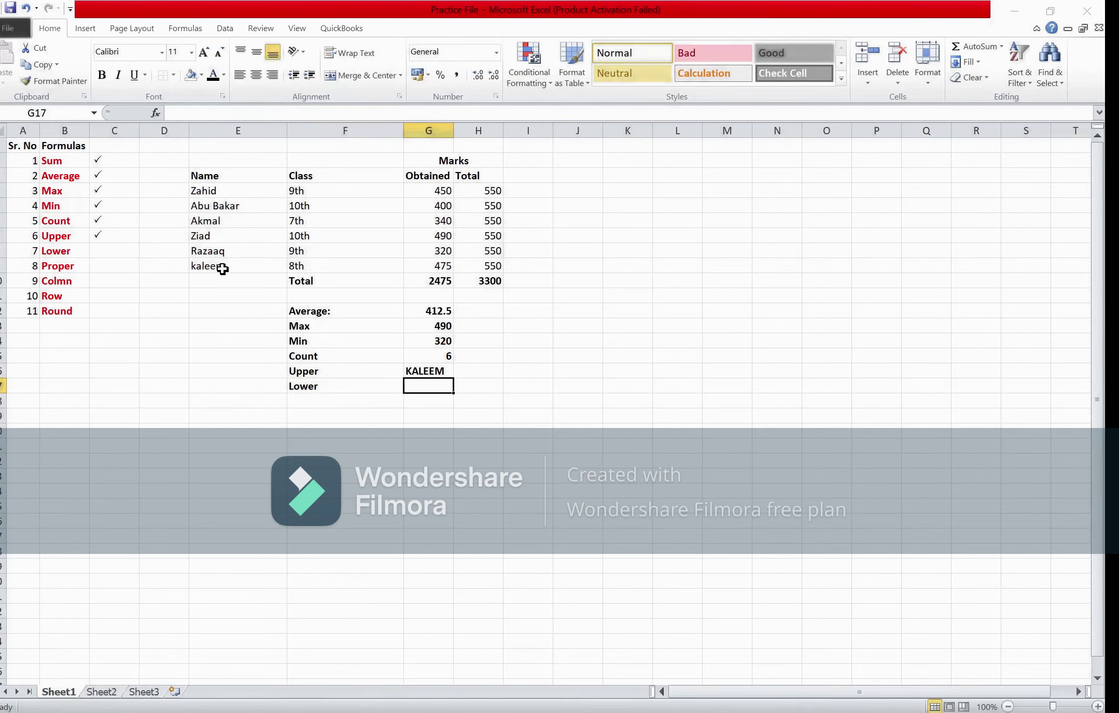
text(=lo)
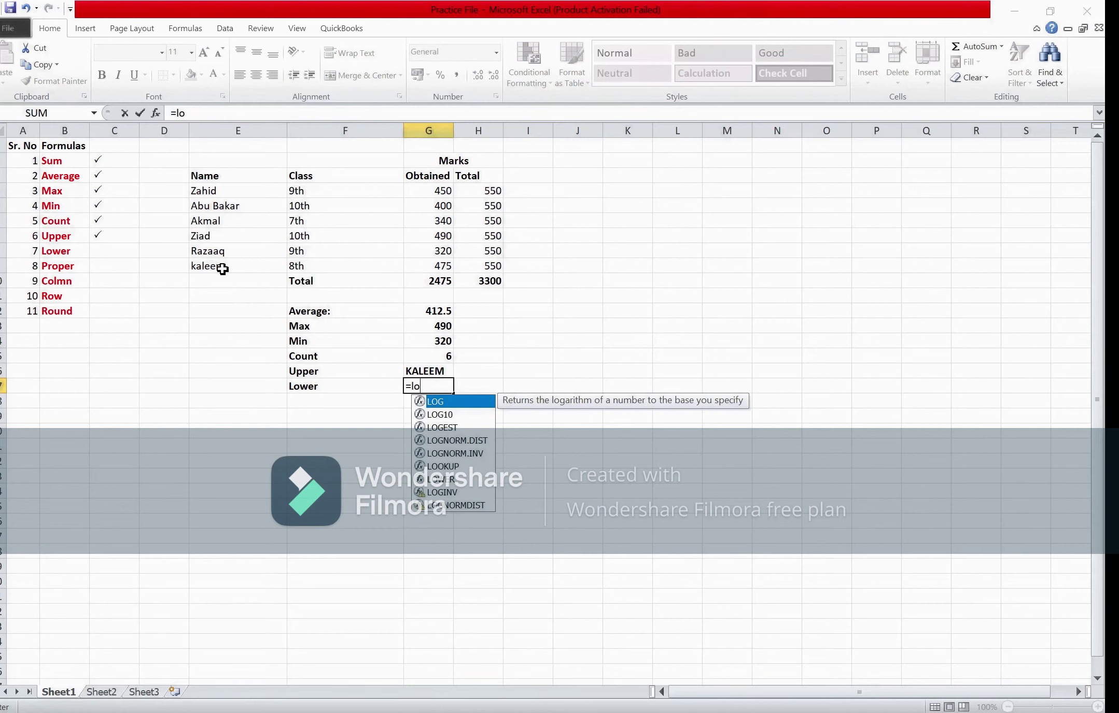
text(w)
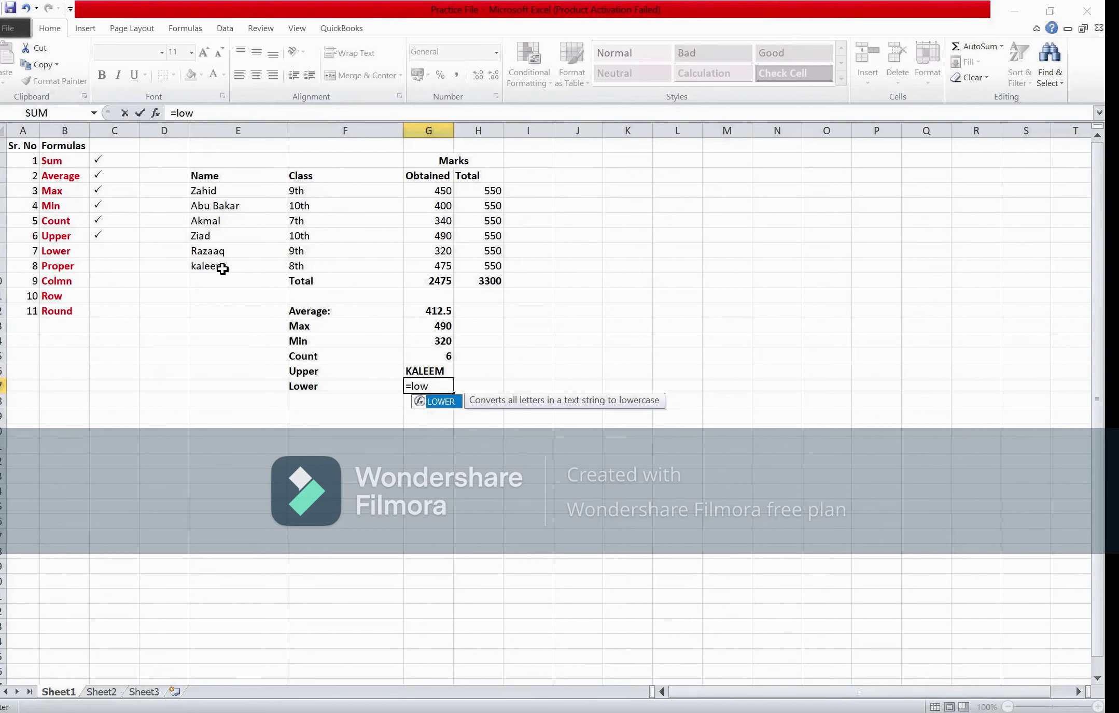
key(Tab)
key(Up)
key(Left)
key(Left)
key(Up)
key(Up)
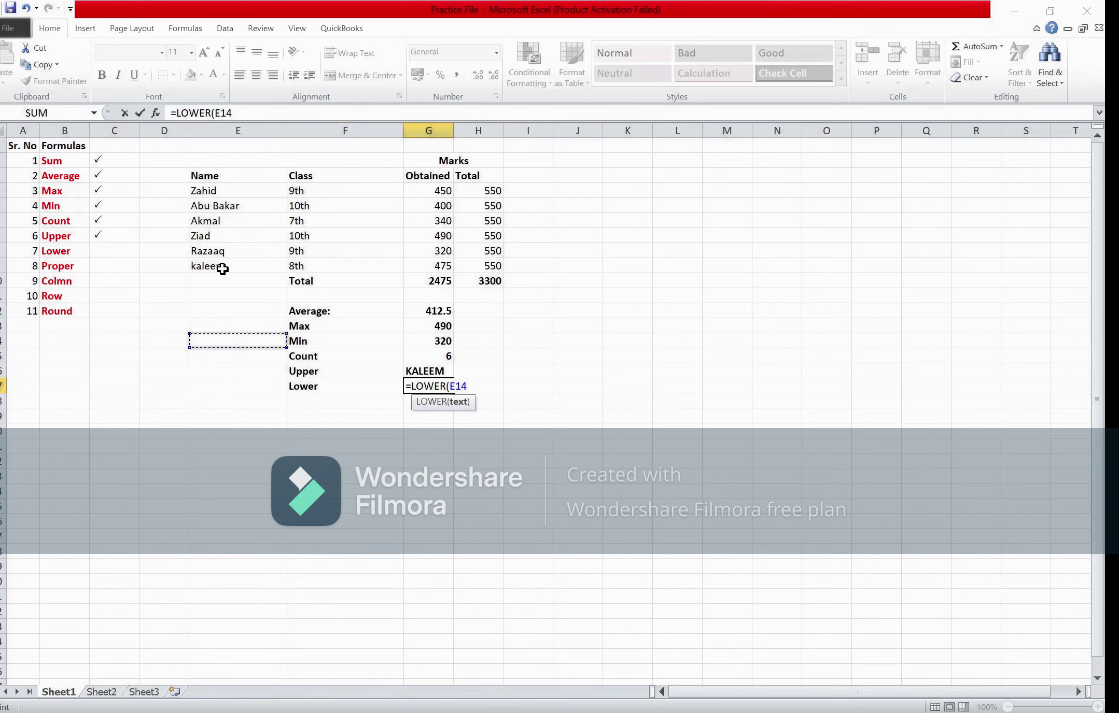
key(Up)
key(Up)
key(Up)
key(Up)
key(Up)
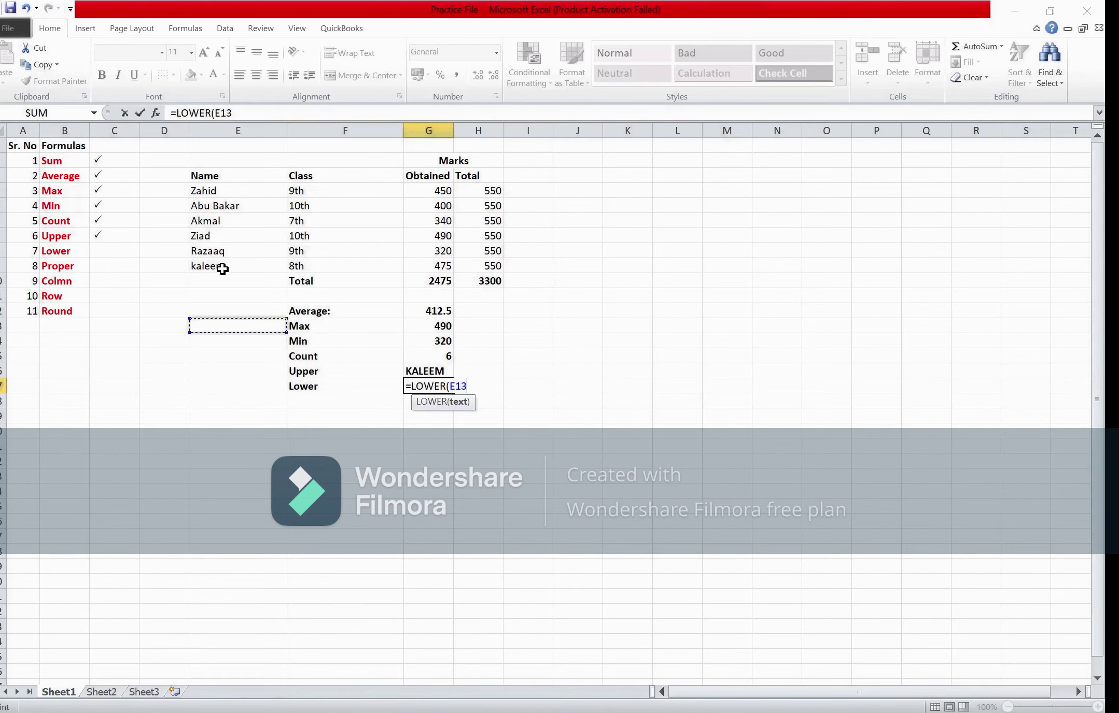
key(Down)
key(Down)
key(Down)
key(Right)
key(Right)
key(Down)
key(Down)
key(Down)
key(Down)
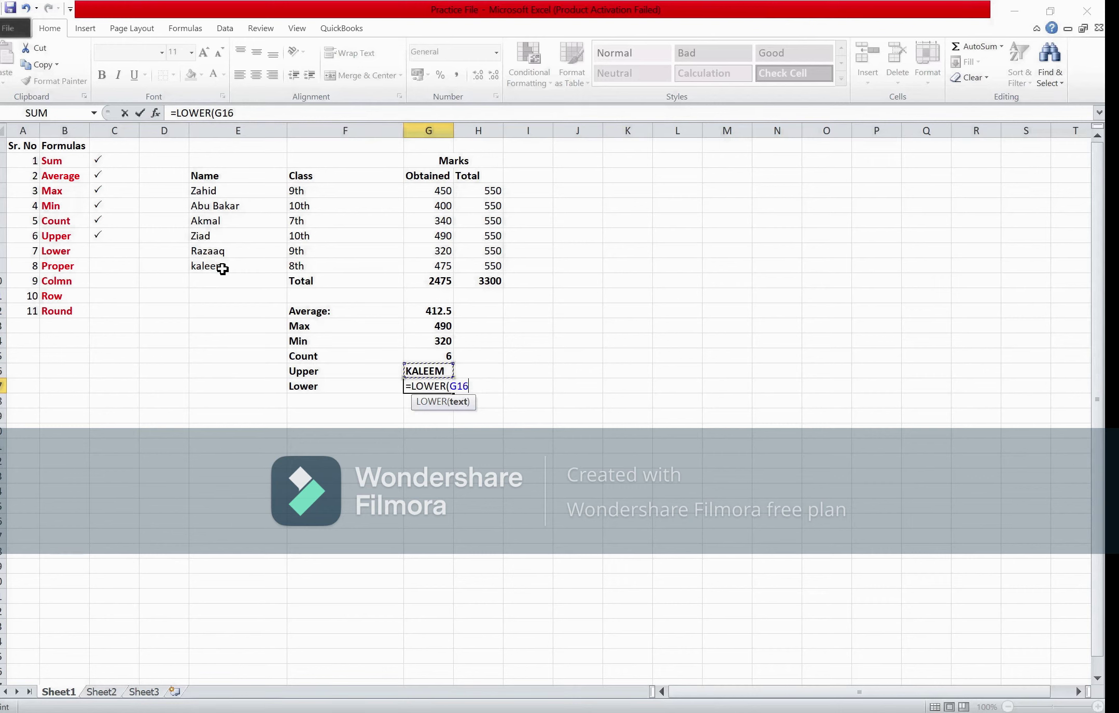
key(Return)
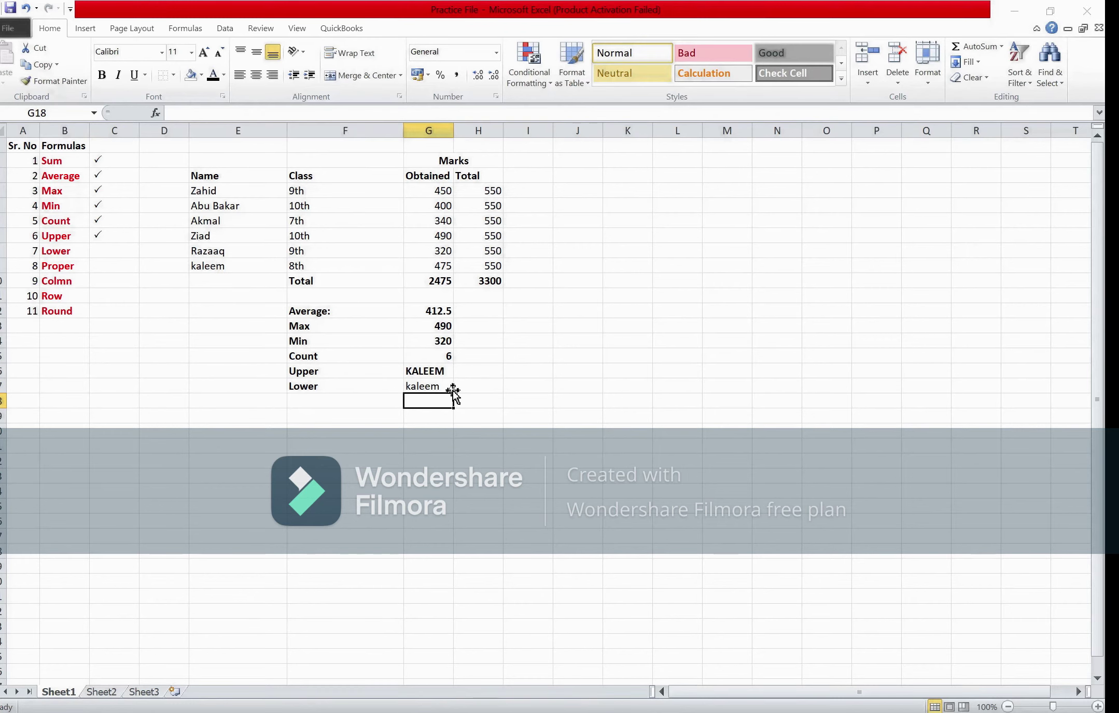
Enter P in C8 to put a check mark beside Lower in the formula list.
click(432, 386)
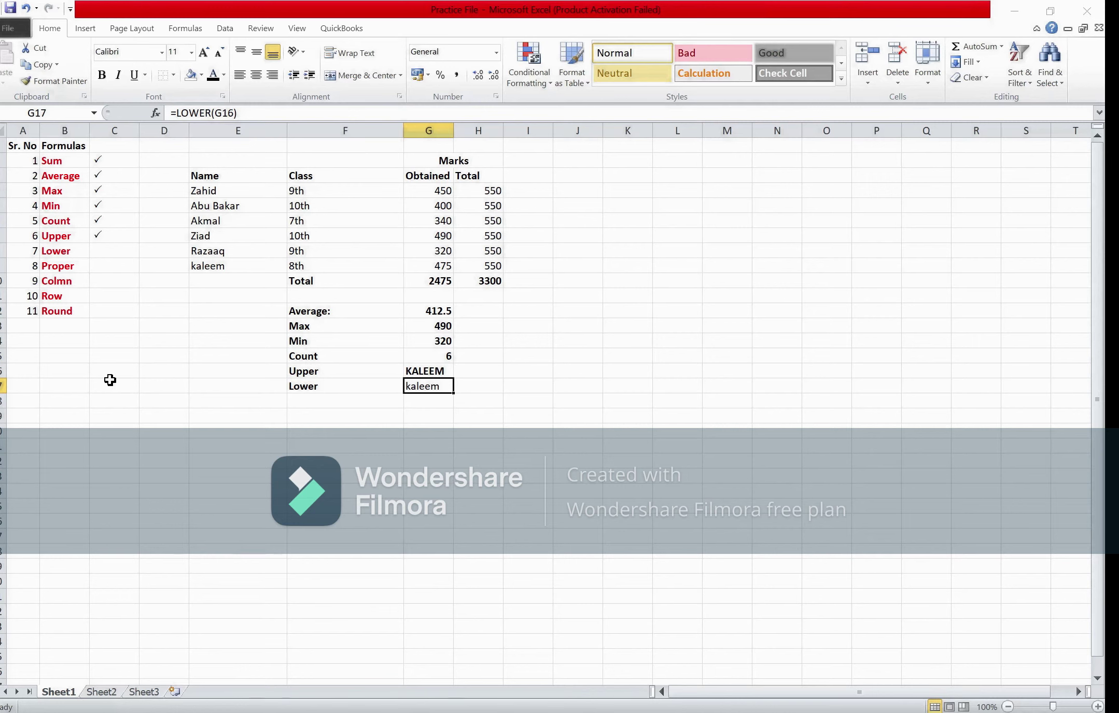
click(96, 254)
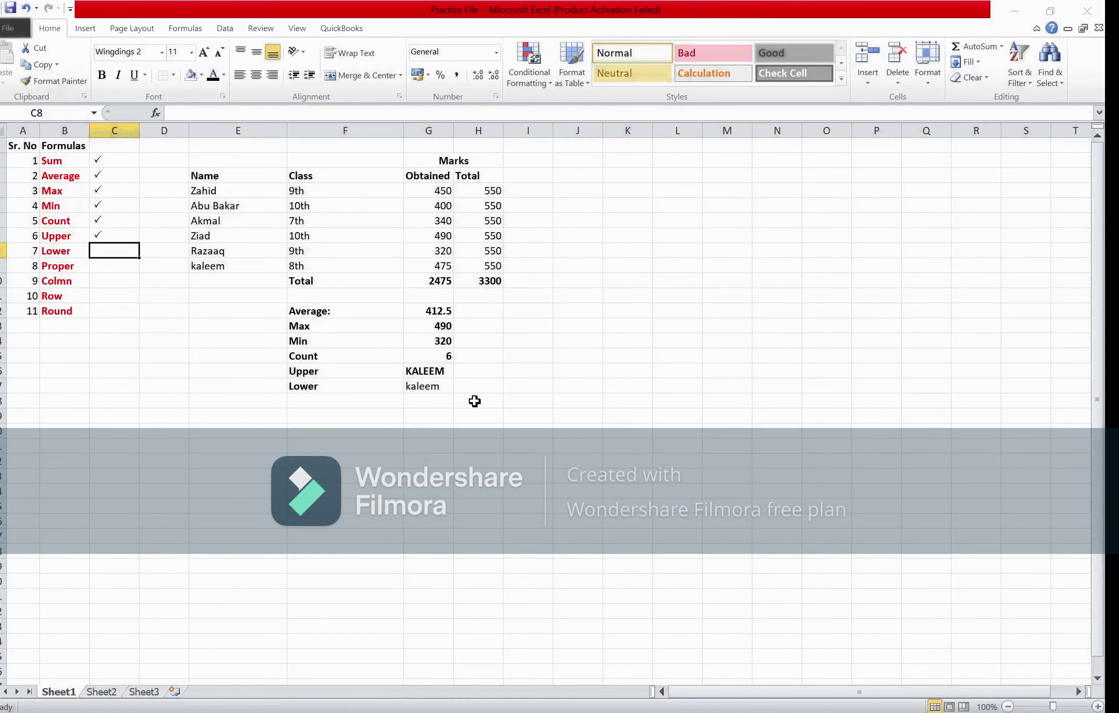
text(@)
key(BackSpace)
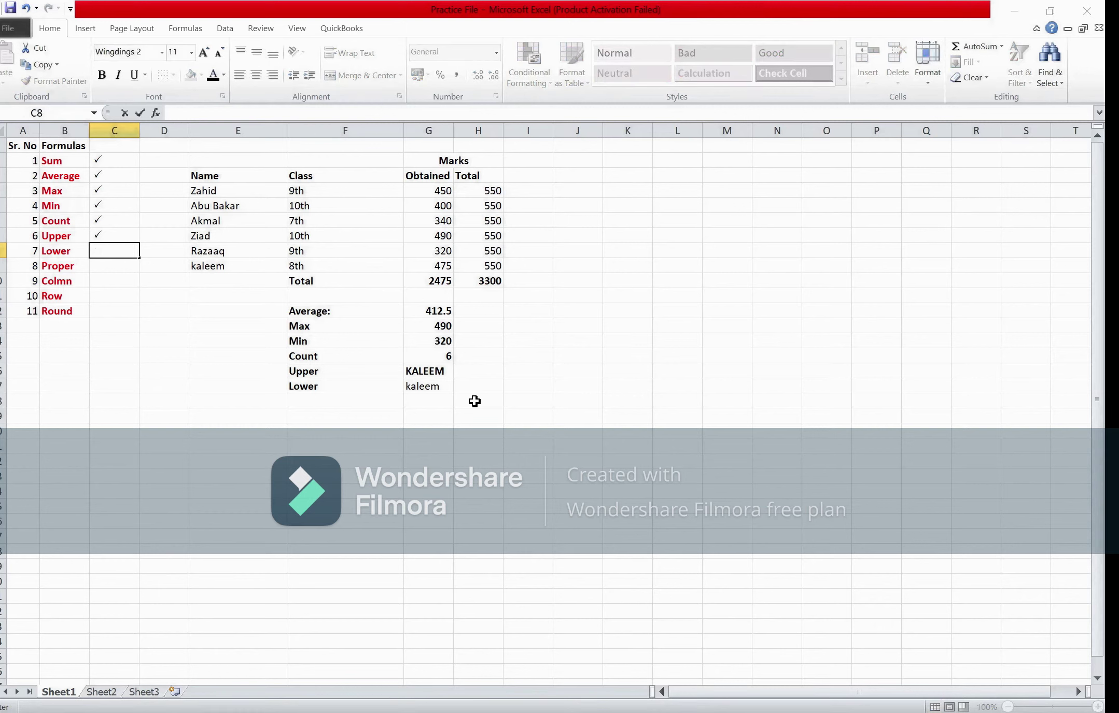
text(P)
key(Return)
Make the LOWER formula result in G17 bold.
key(Down)
key(Down)
key(Right)
key(Right)
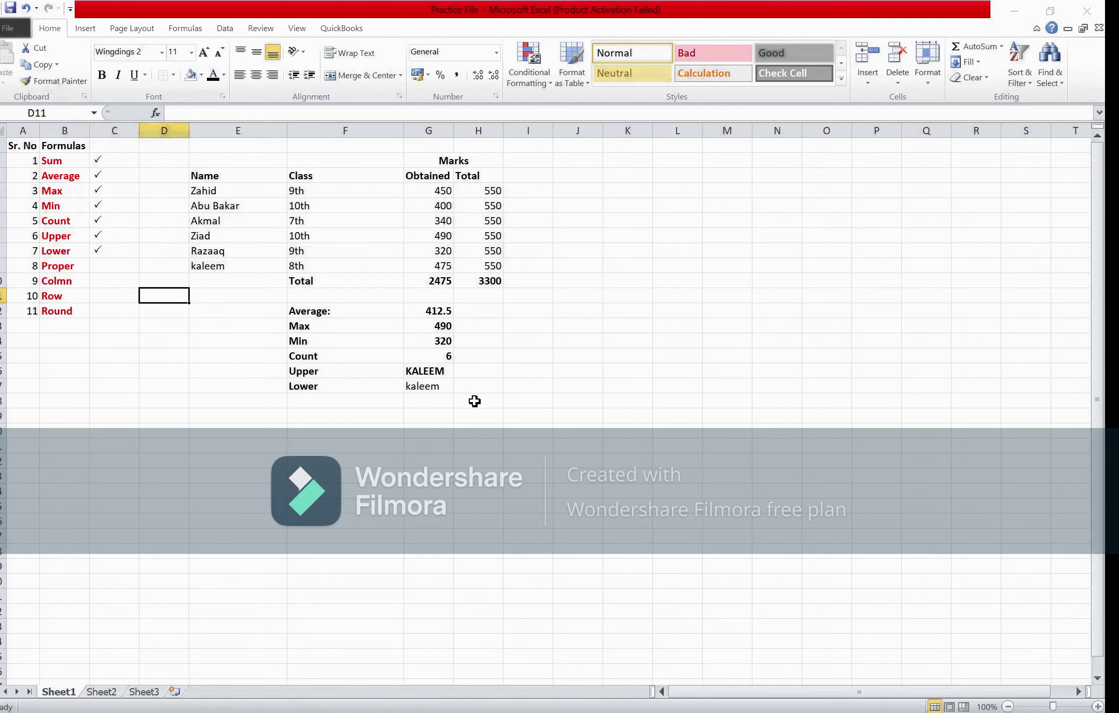
key(Down)
key(Down)
key(Right)
key(Down)
key(Down)
key(Right)
key(Down)
key(Down)
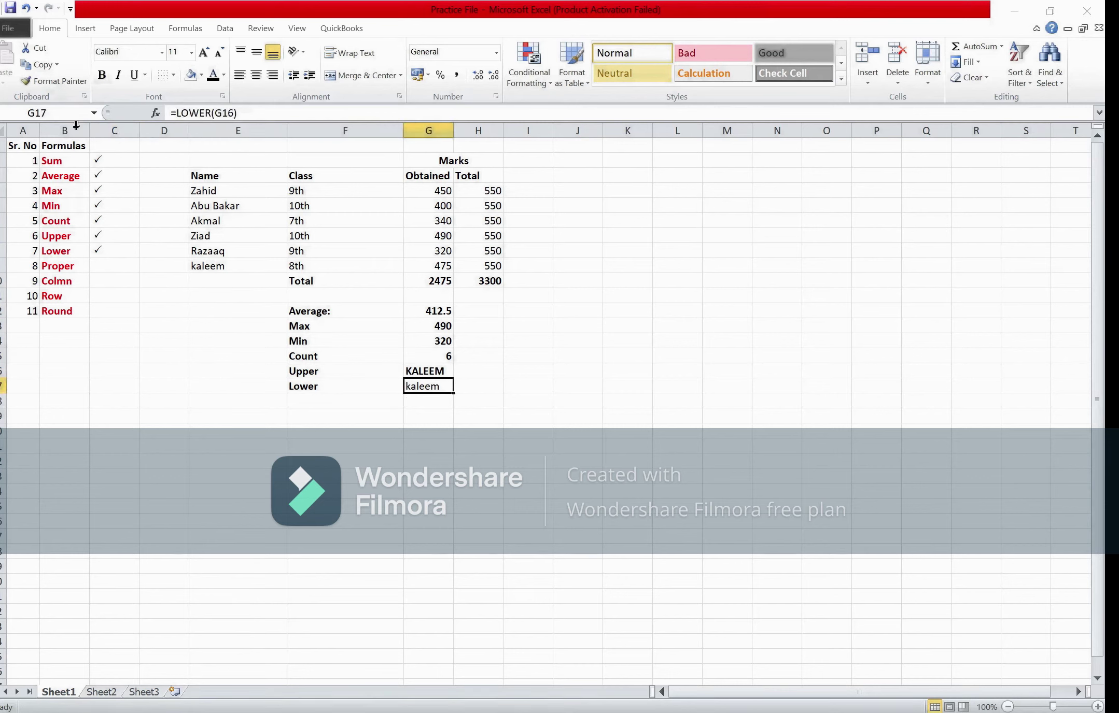
click(55, 85)
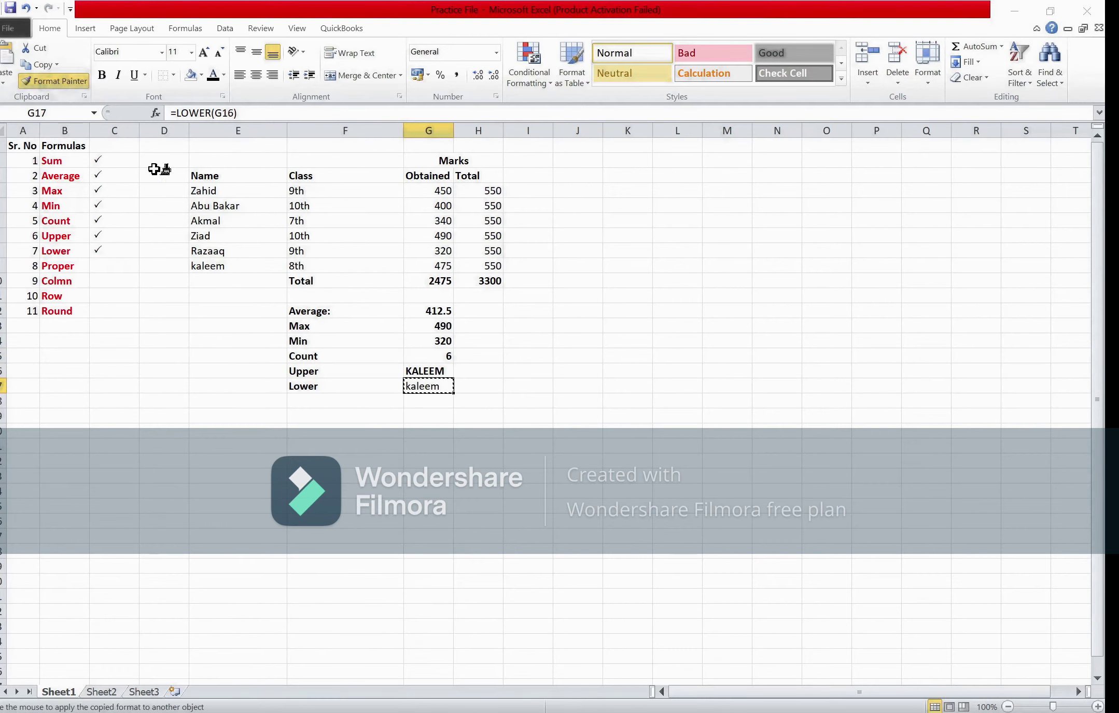
key(Escape)
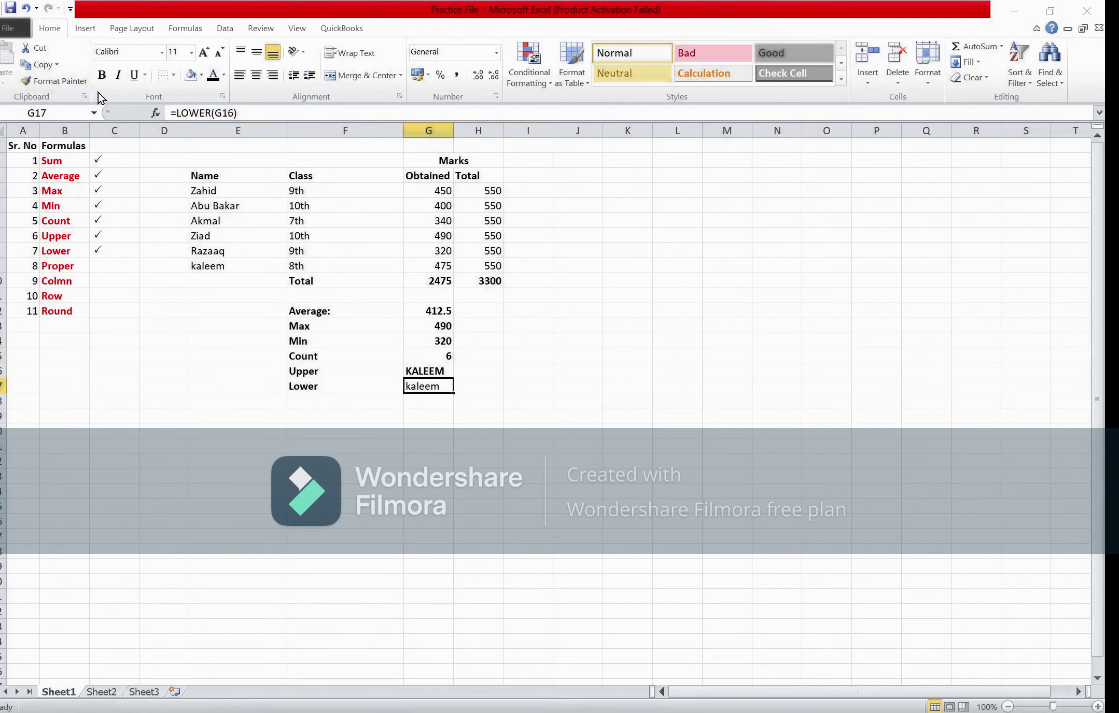
click(100, 76)
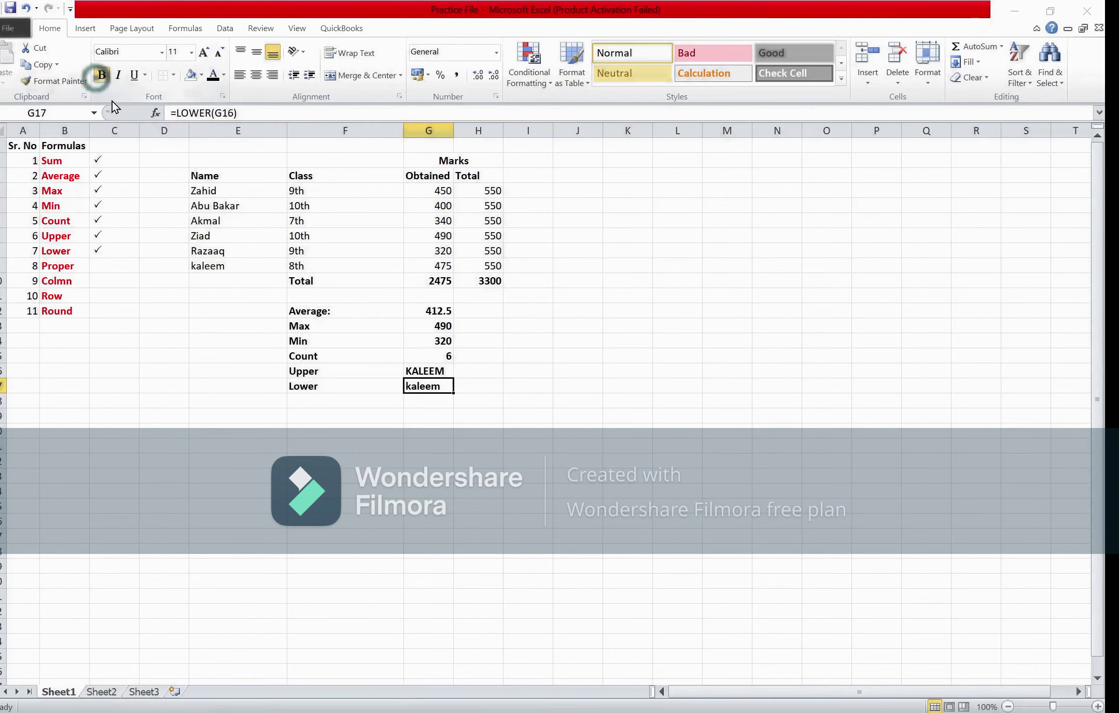
Add a Proper label in F18 and enter a PROPER formula referencing E9 in G18 beside it.
click(311, 399)
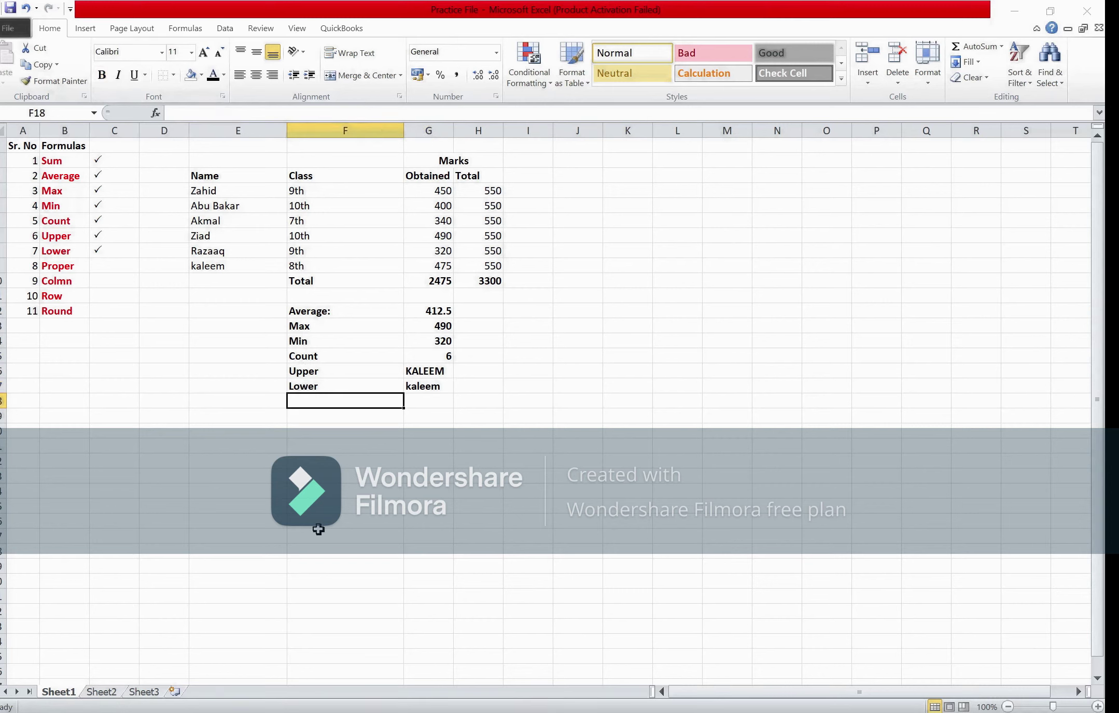
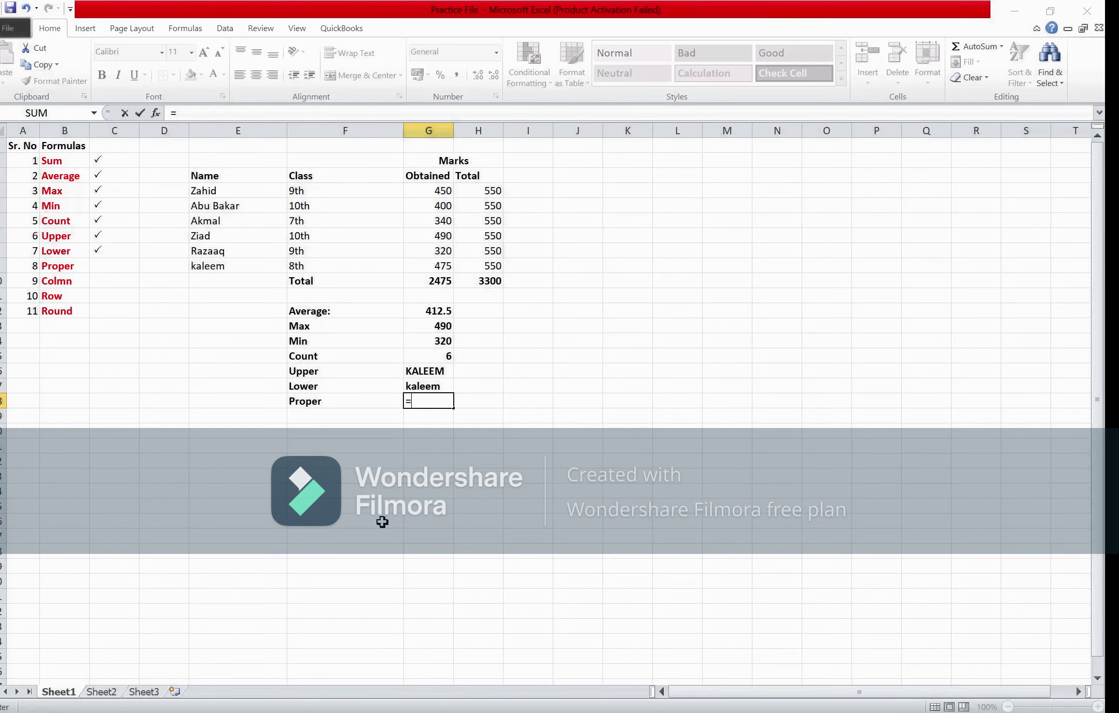
text(=)
key(BackSpace)
text(prp)
key(BackSpace)
text(o)
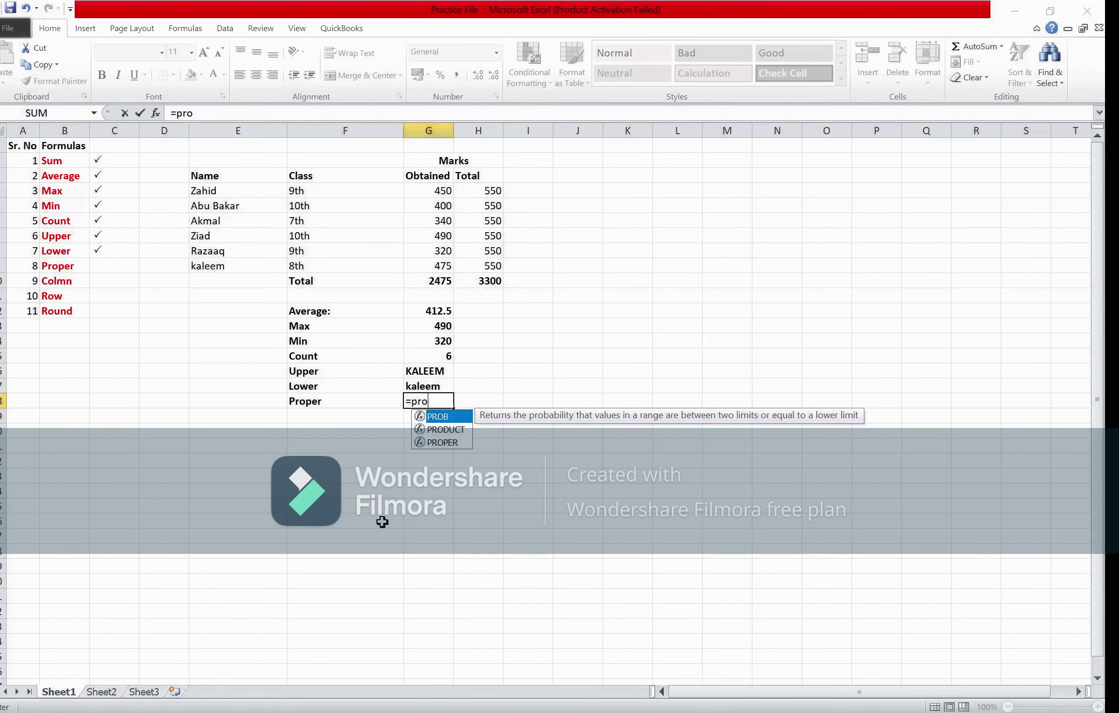
key(Down)
key(Down)
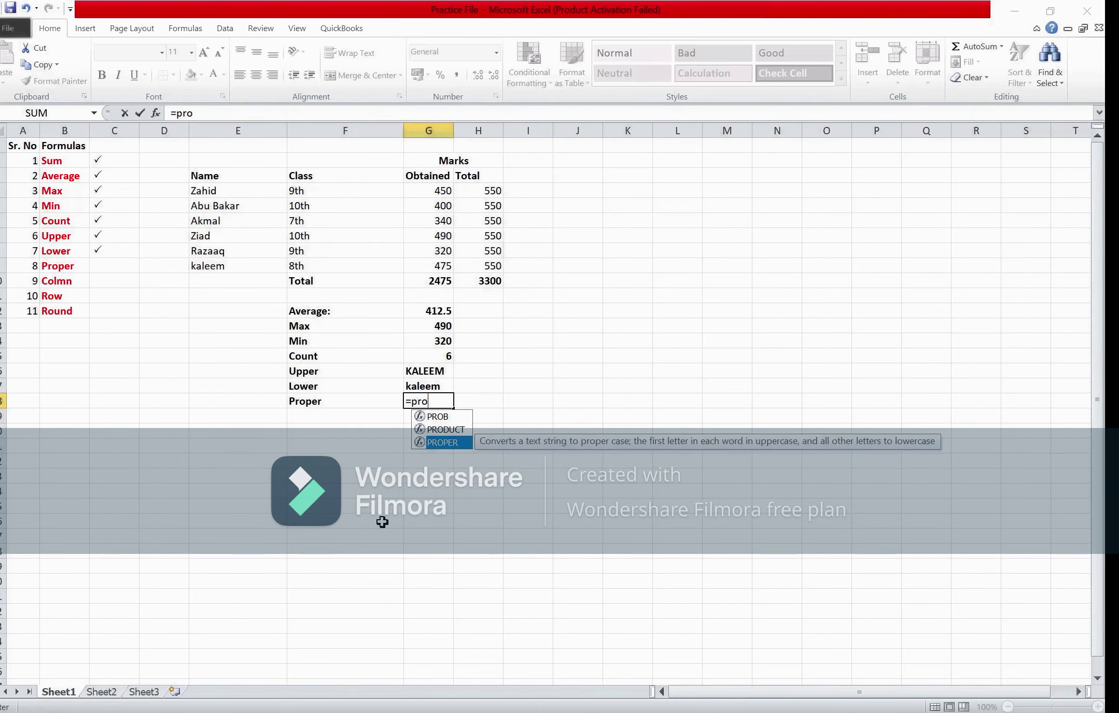
key(Tab)
key(Left)
key(Left)
key(Up)
key(Up)
key(Up)
key(Up)
key(Up)
key(Up)
key(Up)
key(Up)
key(Up)
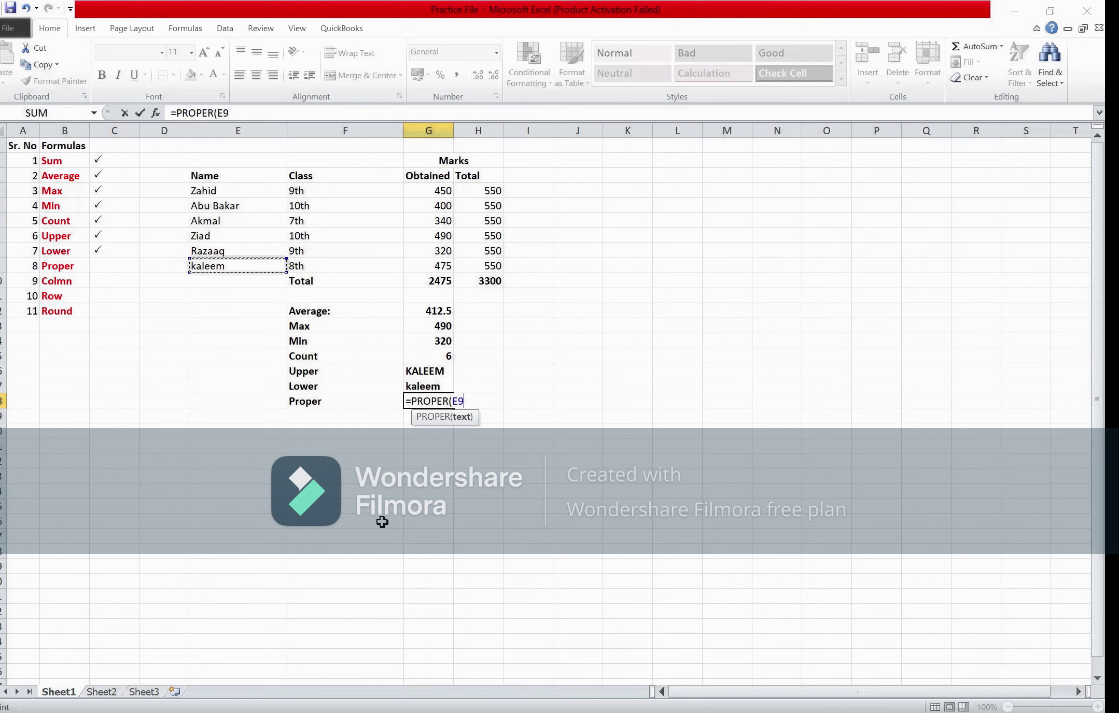
key(Return)
Make the PROPER formula result in G18 bold.
key(Up)
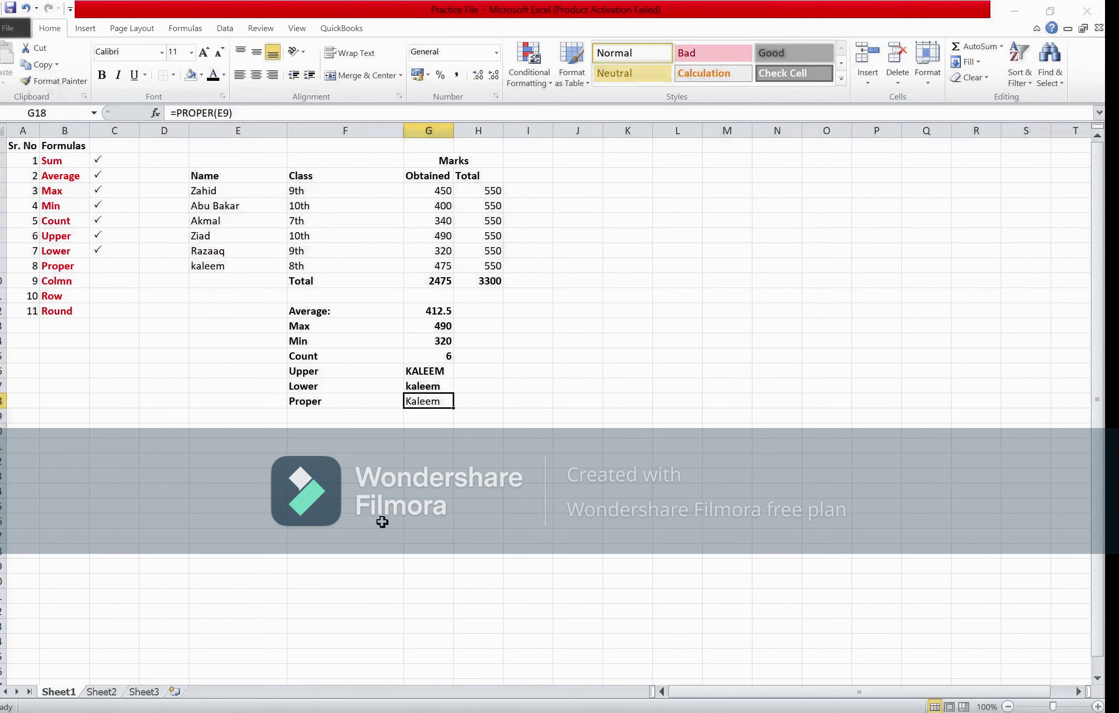
key(ctrl+b)
key(Down)
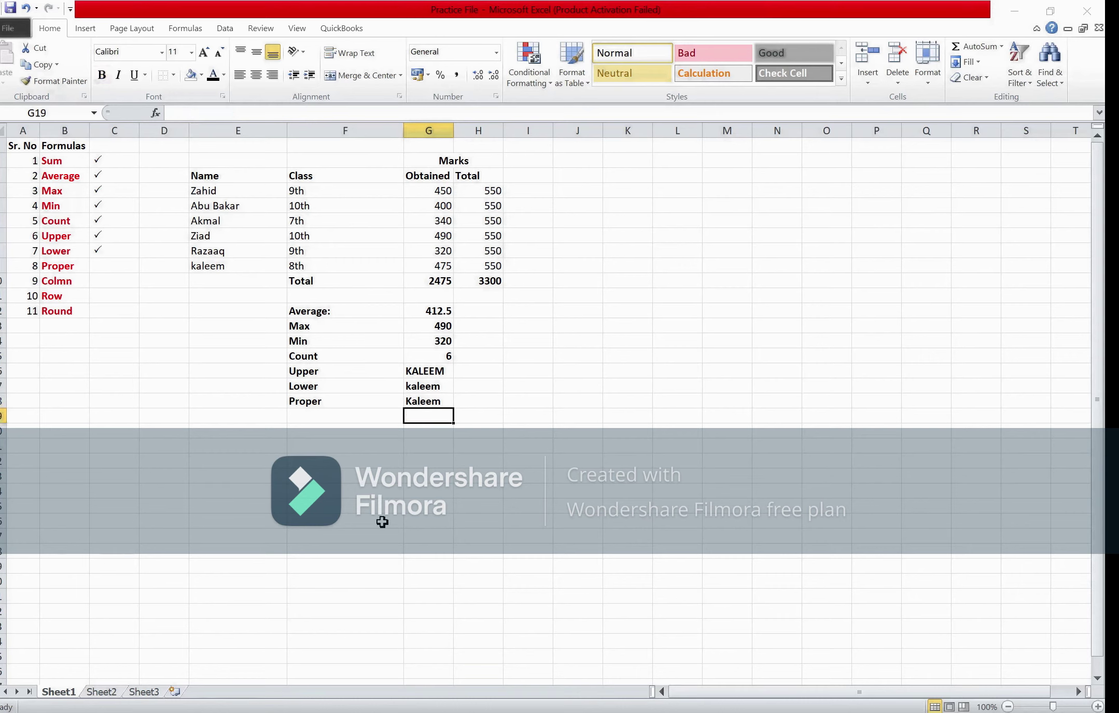
Review the Upper, Lower and Proper labels and their results in F16:G18.
key(Up)
key(Left)
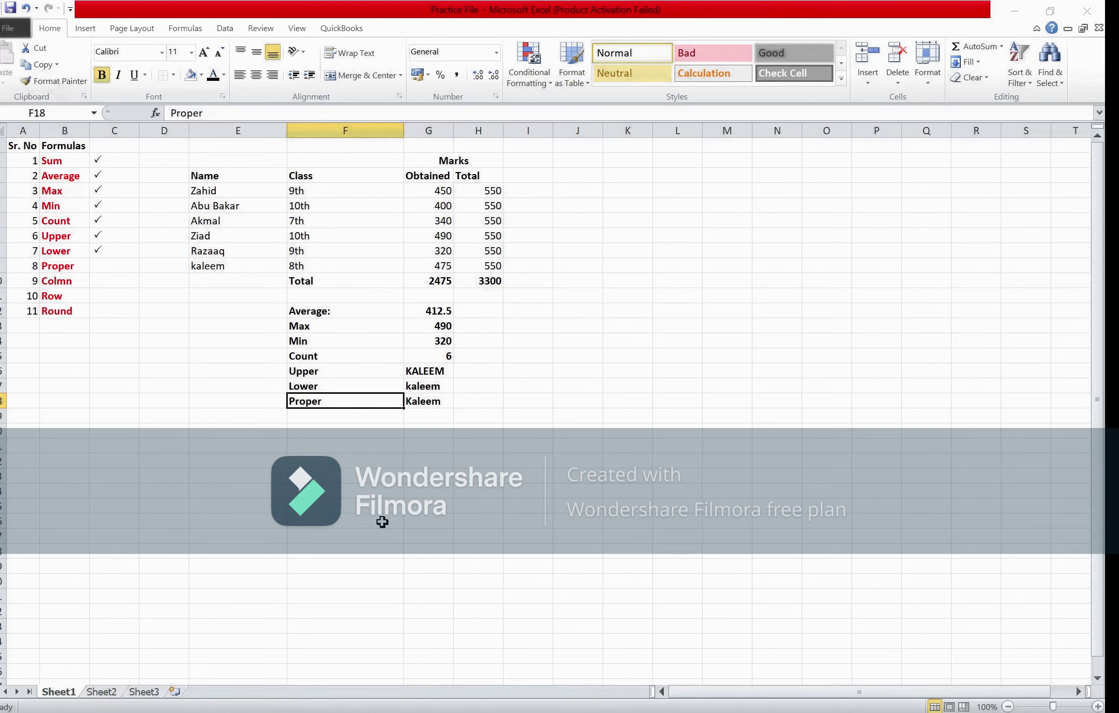
key(Right)
key(Left)
key(Up)
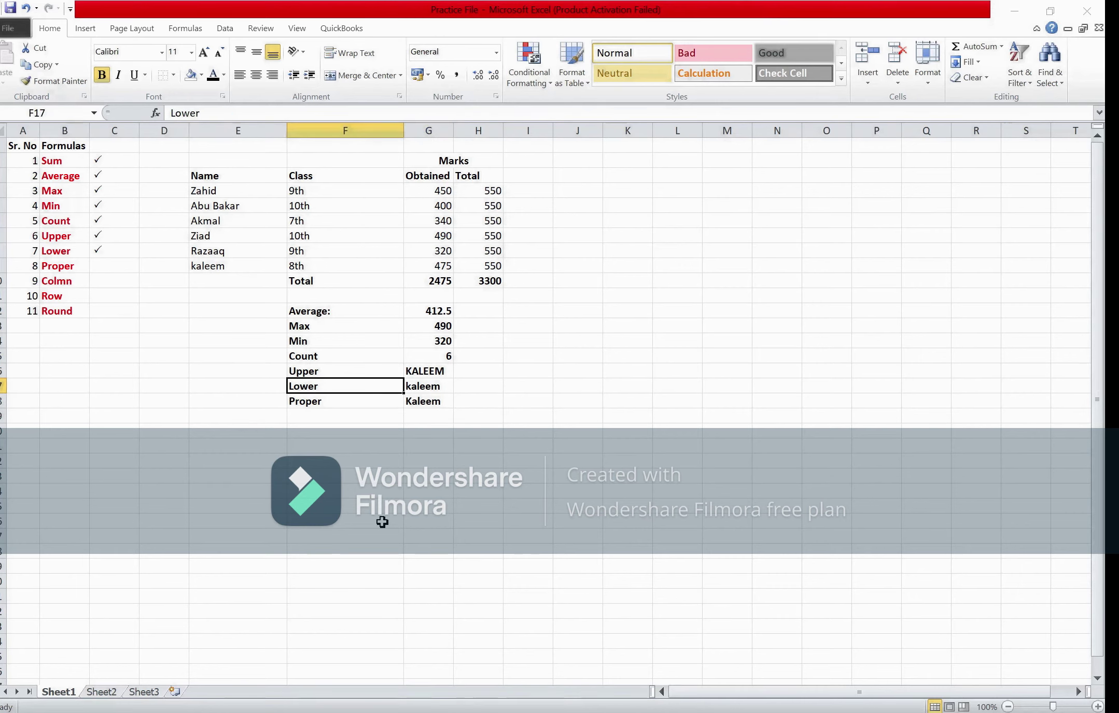
key(Up)
key(Right)
key(Down)
key(Down)
Enter P in C9 to put a check mark beside Proper in the formula list.
key(Left)
key(Left)
key(Left)
key(Up)
key(Up)
key(Up)
key(Up)
key(Up)
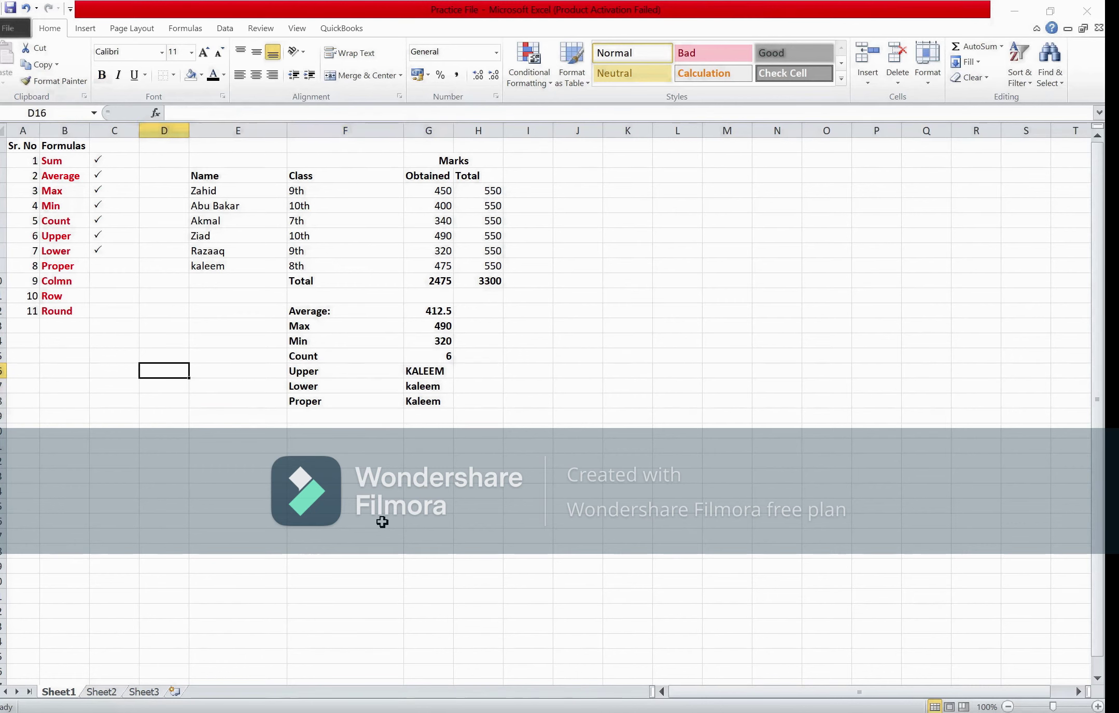
key(Left)
key(Up)
key(Up)
key(Up)
key(Up)
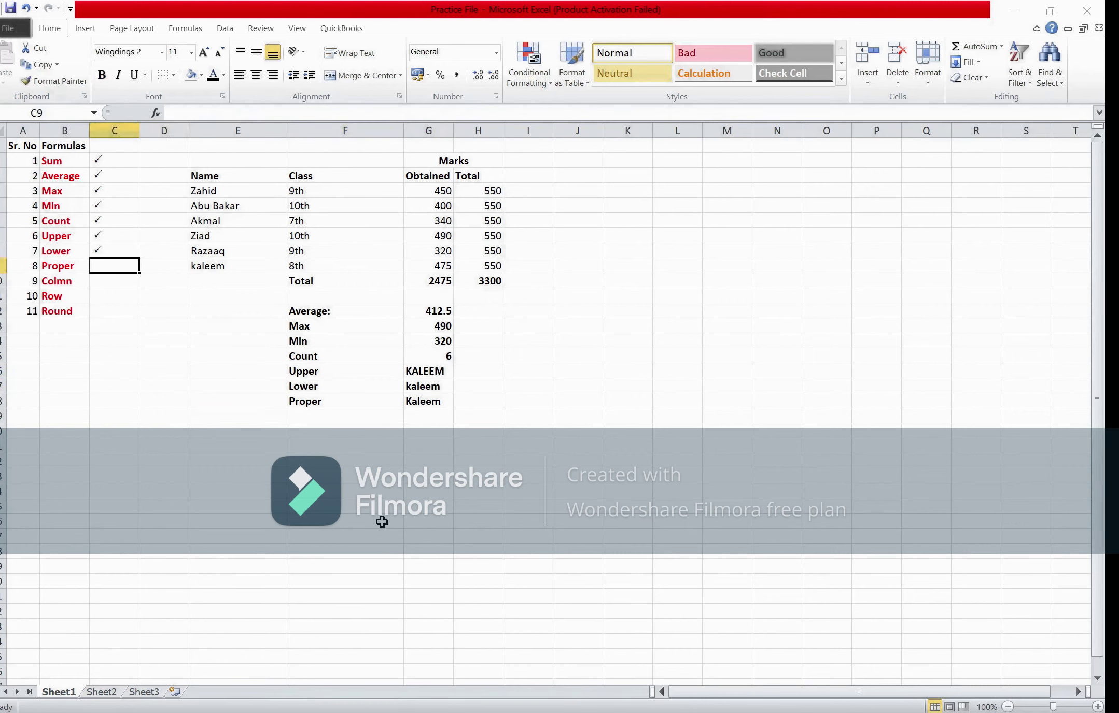
text(P)
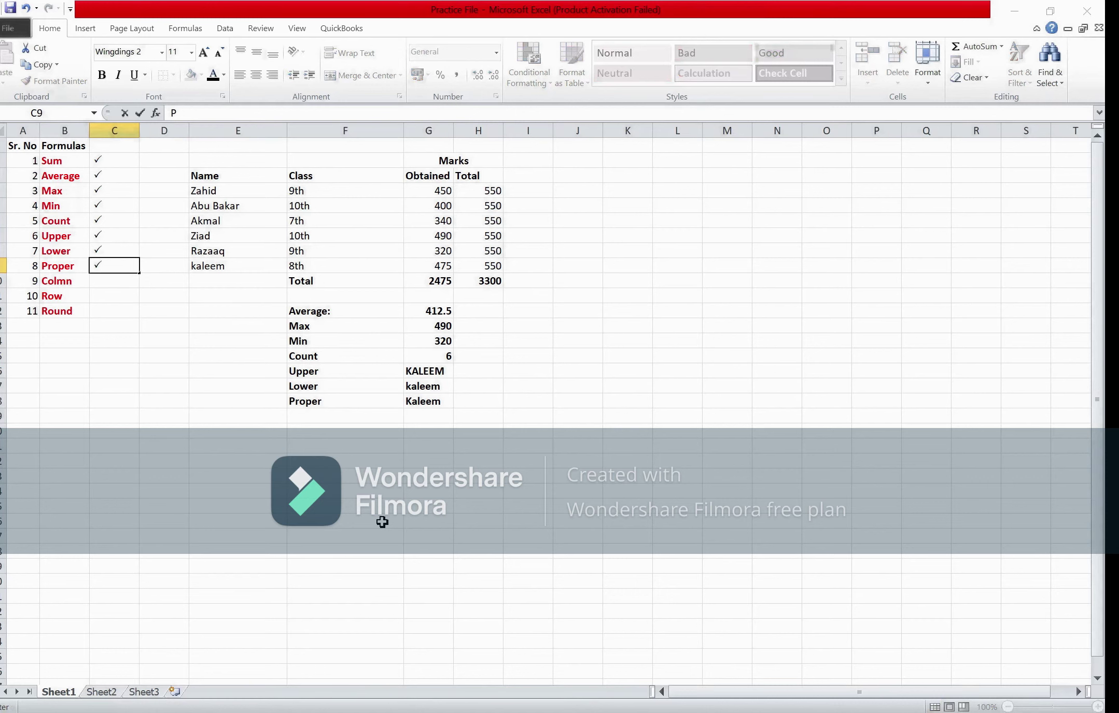
key(Return)
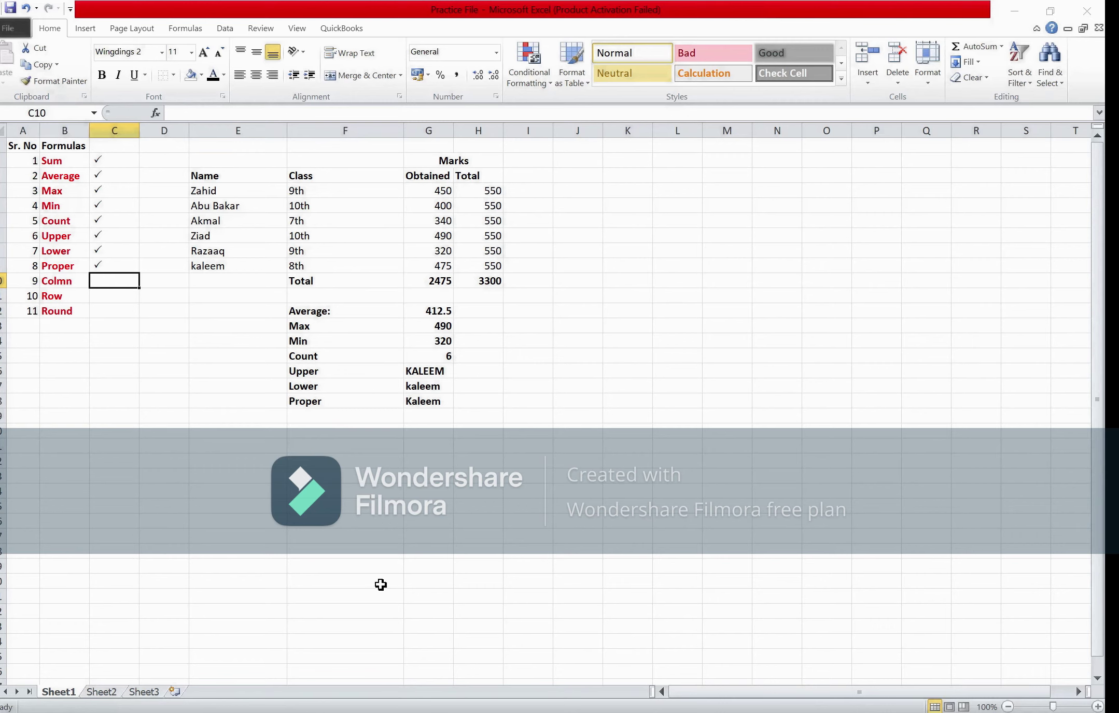
Enter a COLUMN formula referencing G10 in F19, below the Proper label.
key(Down)
key(Up)
key(Down)
key(Down)
key(Down)
key(Down)
key(Down)
key(Down)
key(Down)
key(Right)
key(Down)
key(Down)
key(Down)
key(Right)
key(Down)
key(Right)
key(Up)
key(Up)
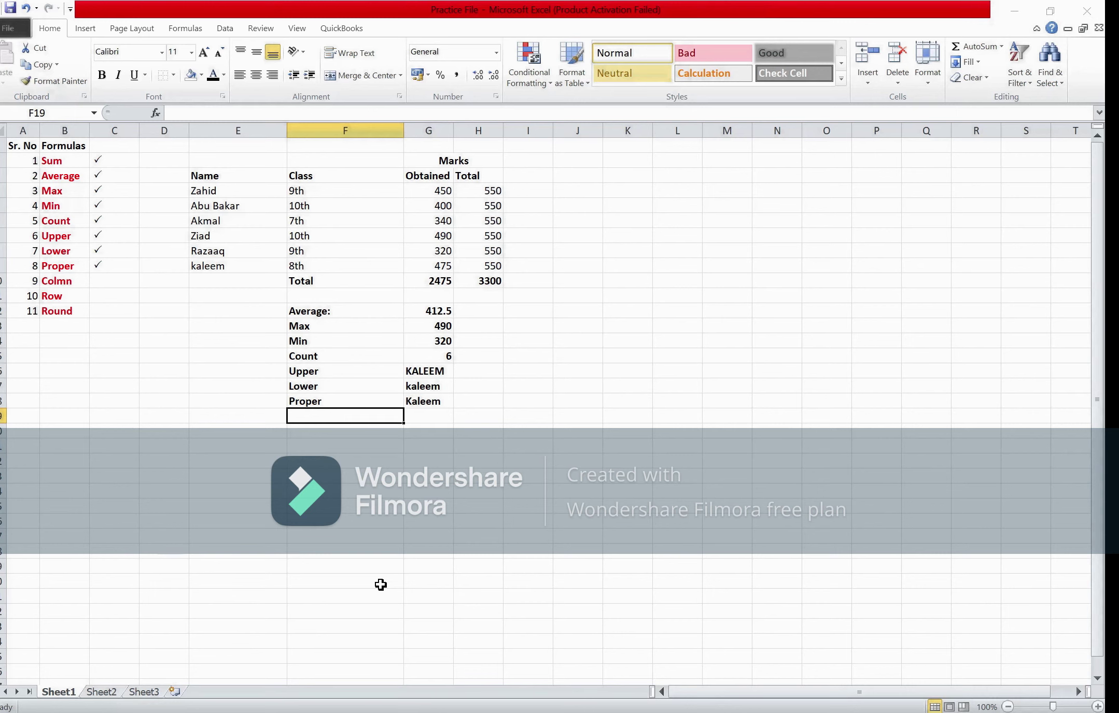
text(=)
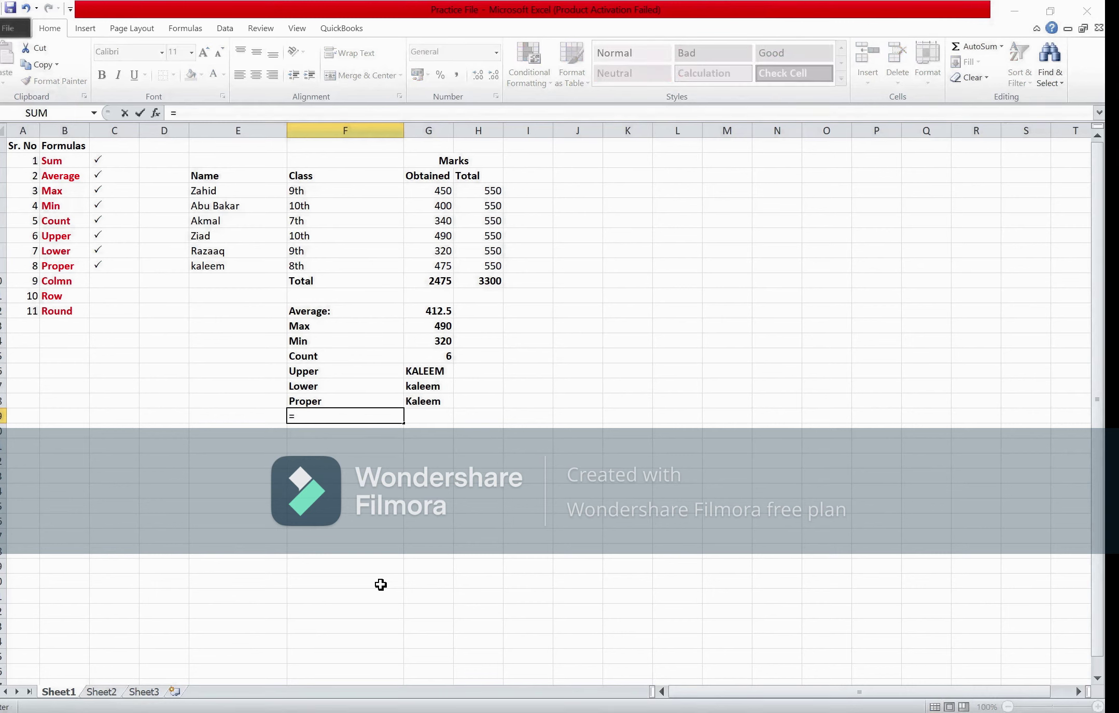
text(col)
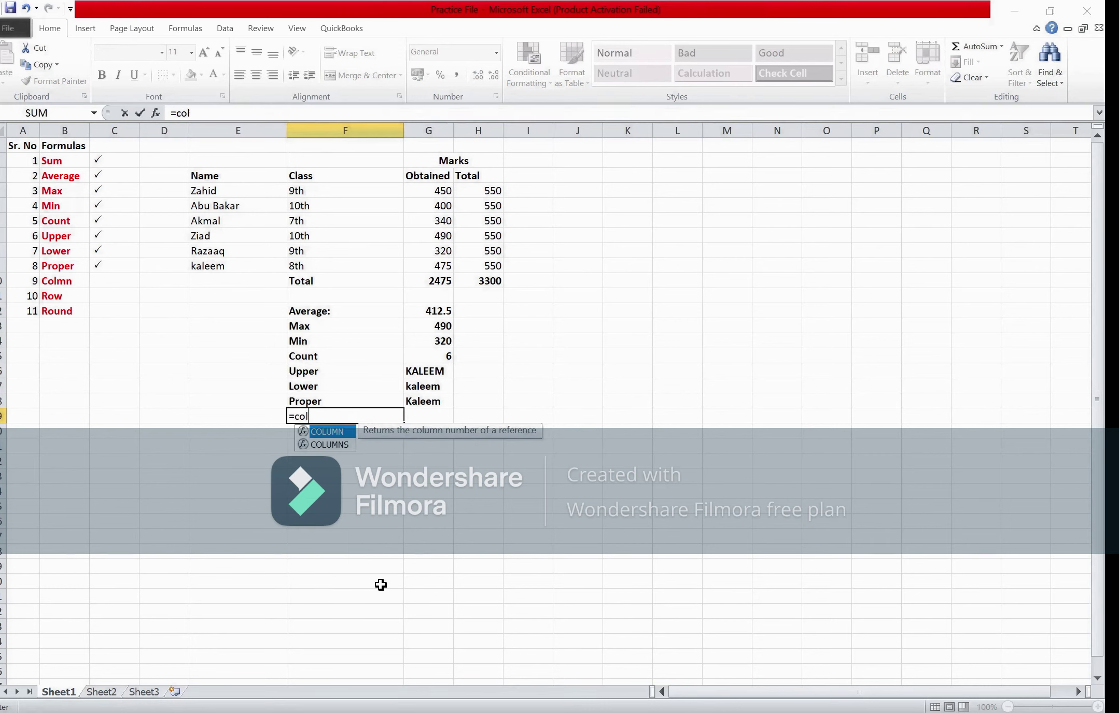
key(Tab)
key(Up)
key(Up)
key(Up)
key(Up)
key(Up)
key(Up)
key(Up)
key(Up)
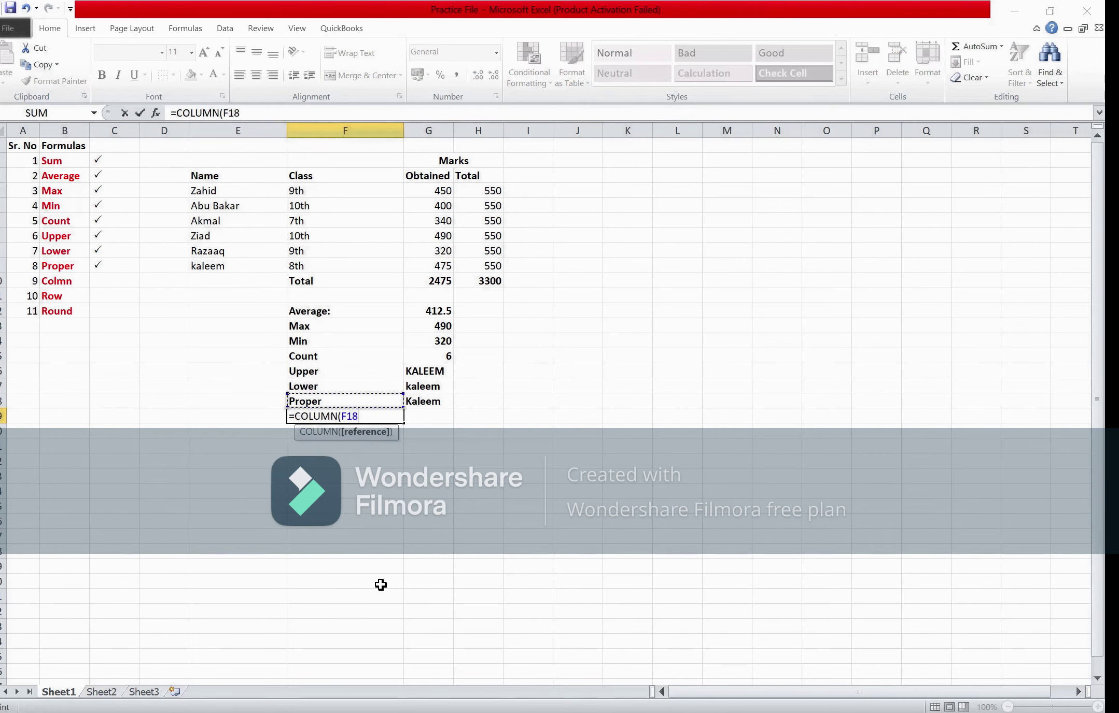
key(Up)
key(Right)
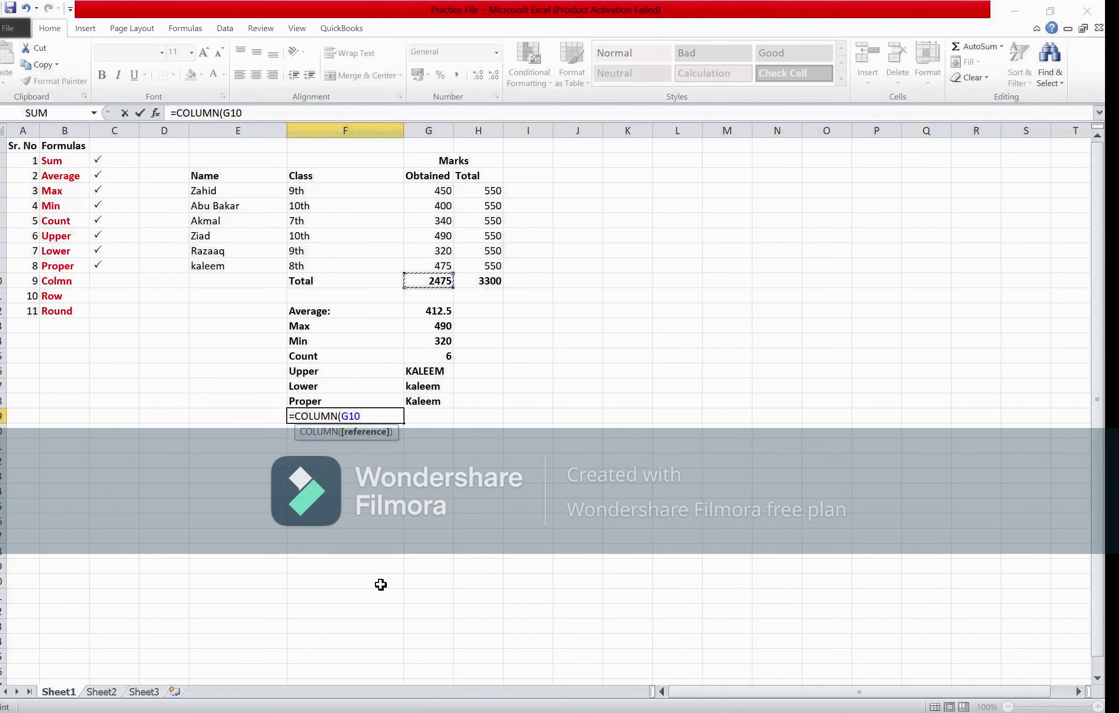
key(ctrl+Return)
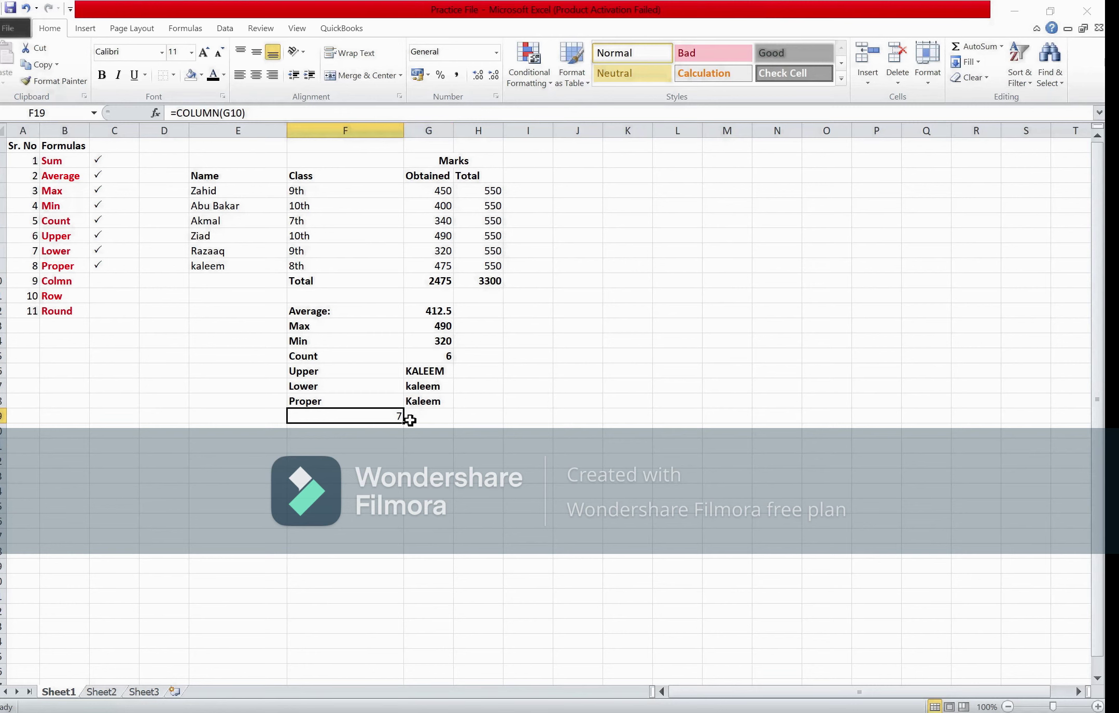
Enter P in C10 to put a check mark beside Colmn in the formula list.
click(375, 430)
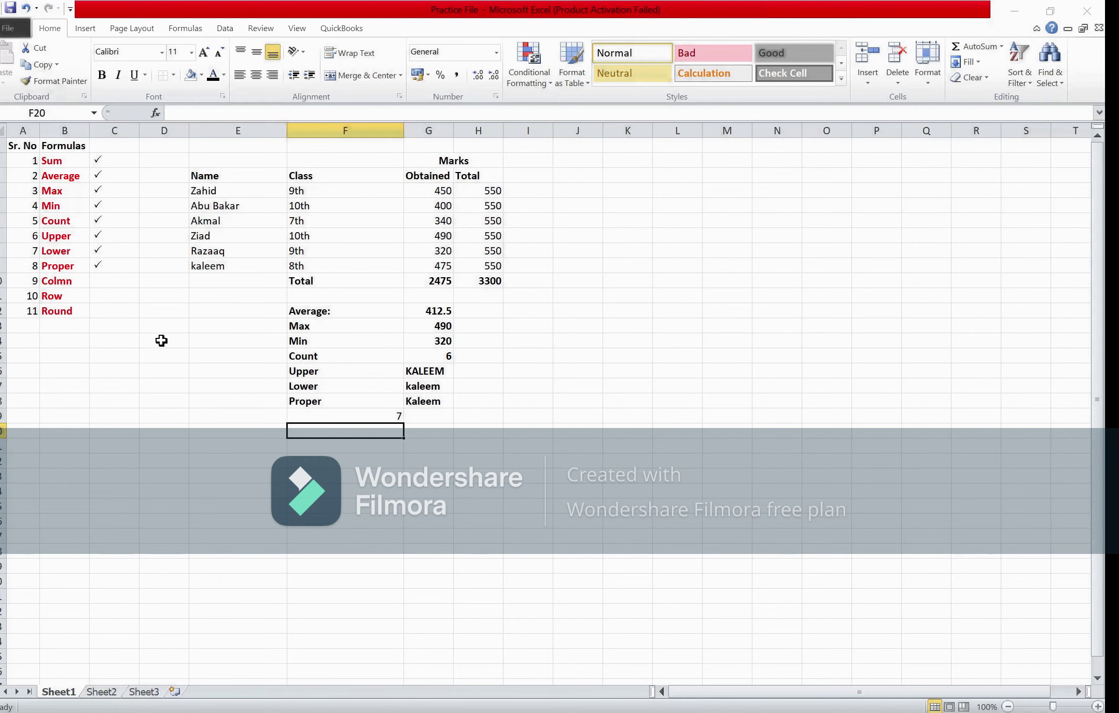
click(107, 274)
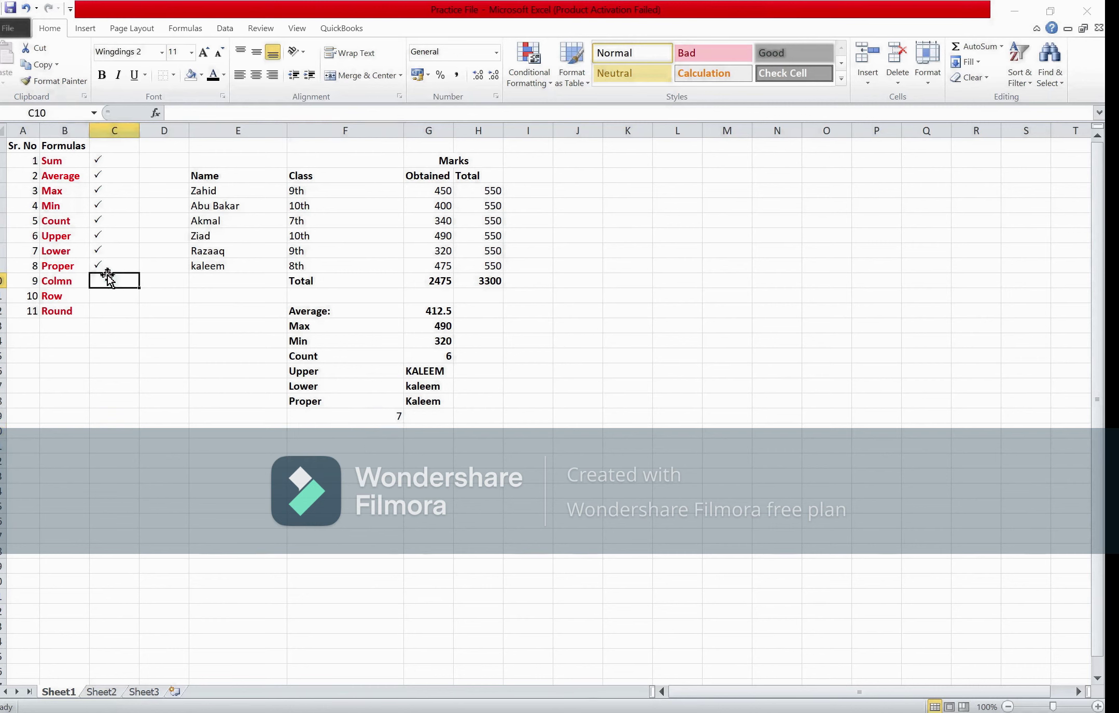
text(P)
key(Return)
Enter a ROW formula referencing G10 in F20, directly below the COLUMN formula.
click(341, 437)
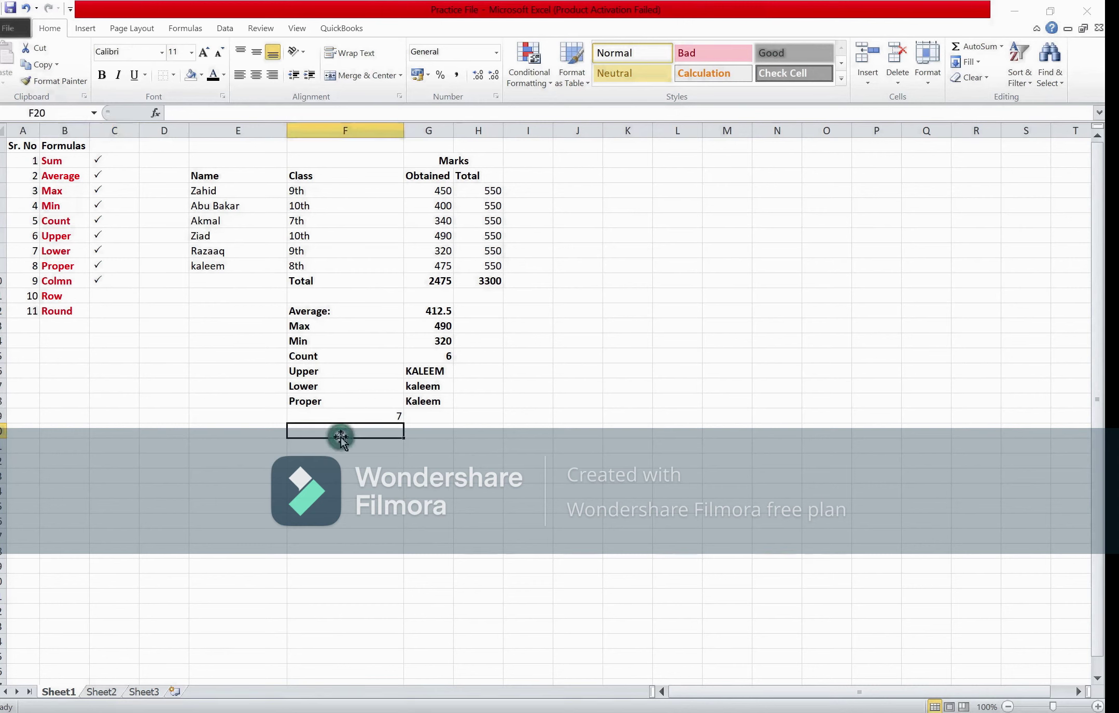
text(=)
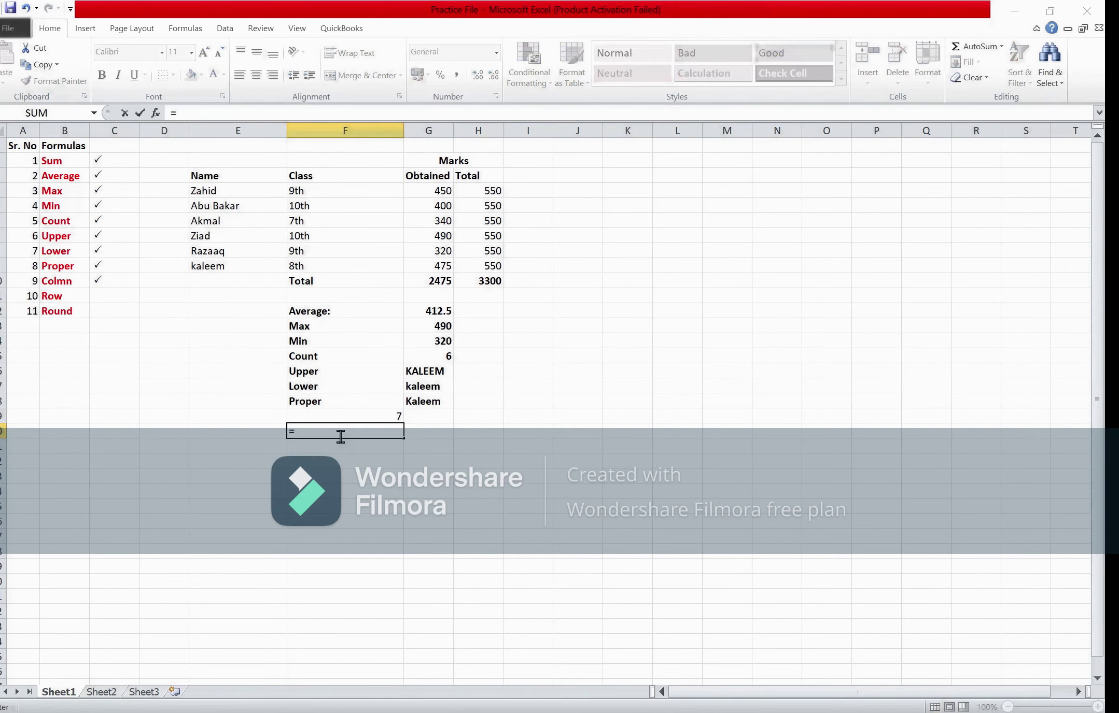
text(ro)
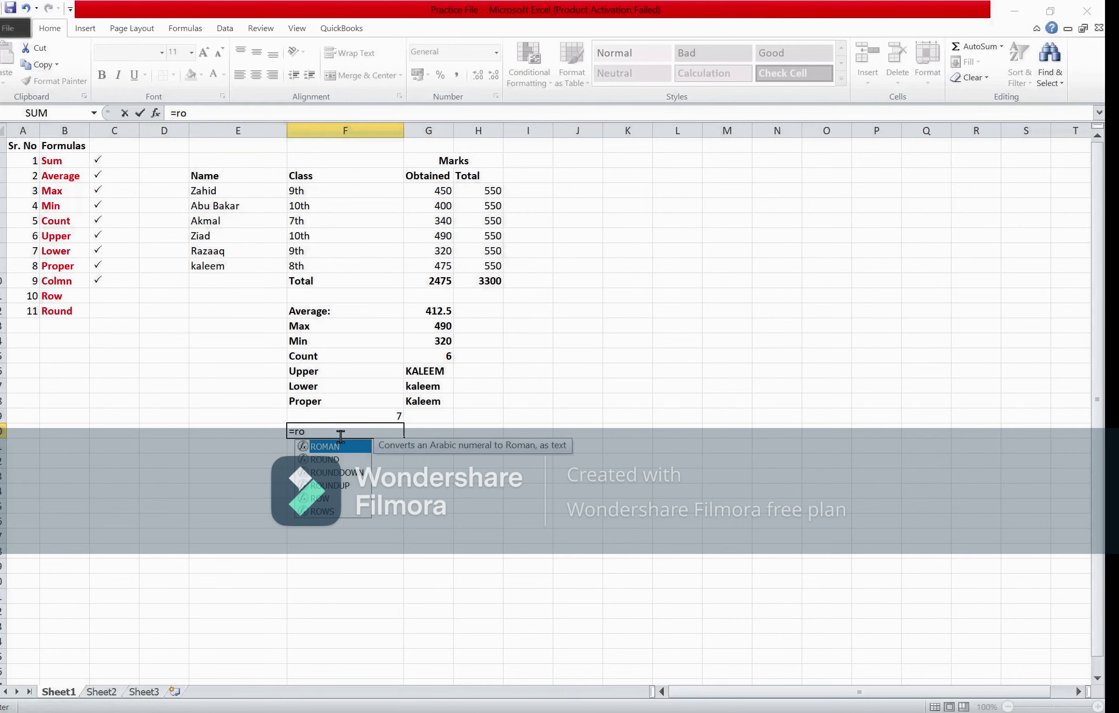
text(w)
key(Tab)
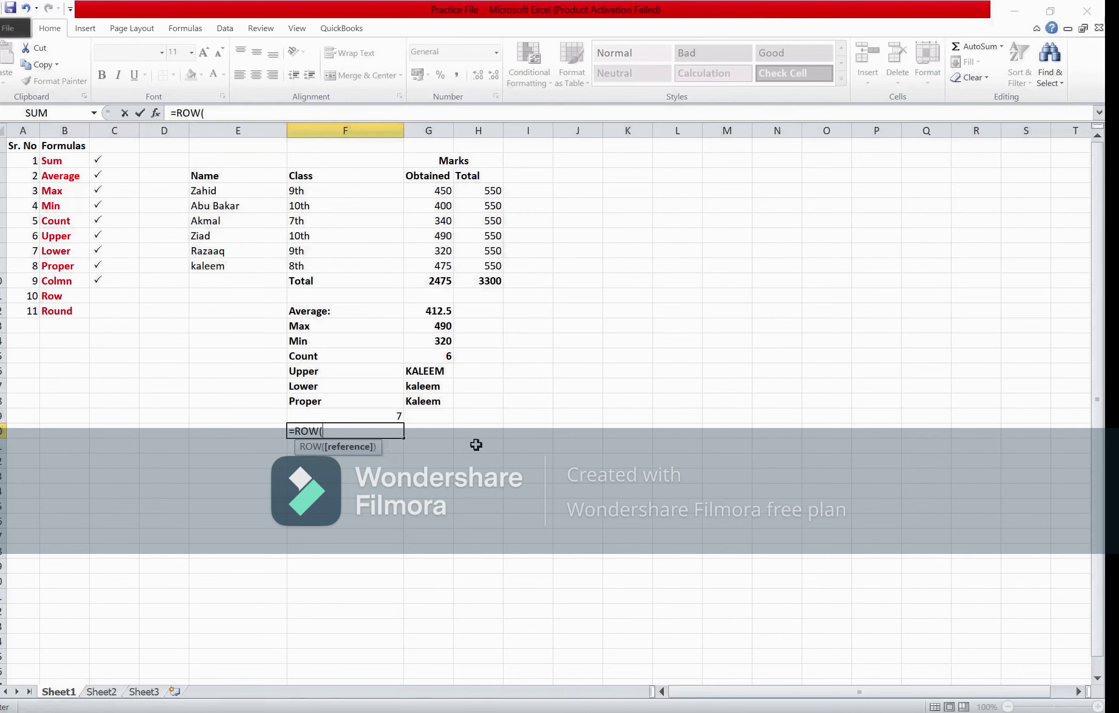
key(Up)
key(Up)
key(Up)
key(Up)
key(Up)
key(Up)
key(Up)
key(Up)
key(Up)
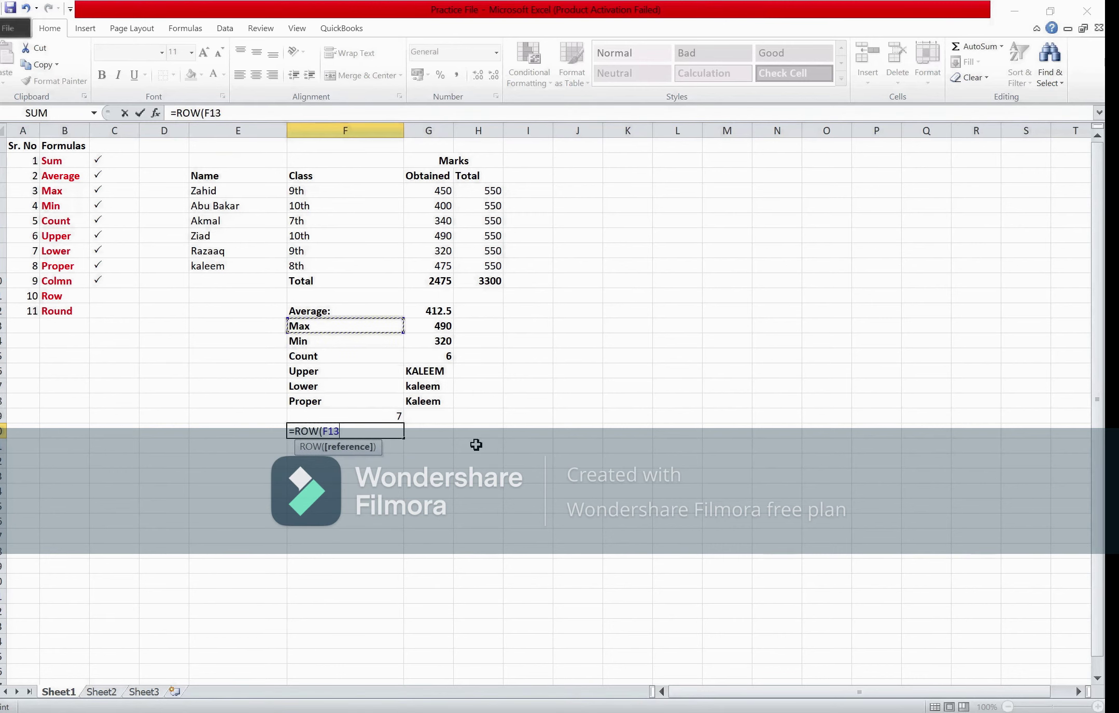
key(Up)
key(Right)
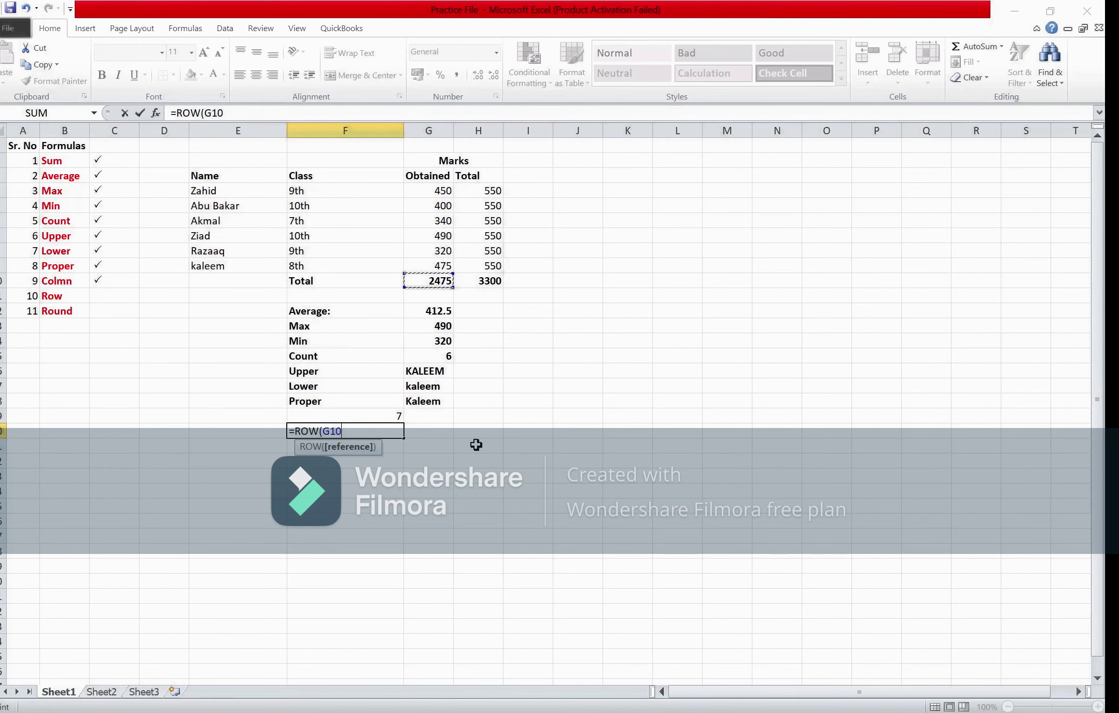
key(Return)
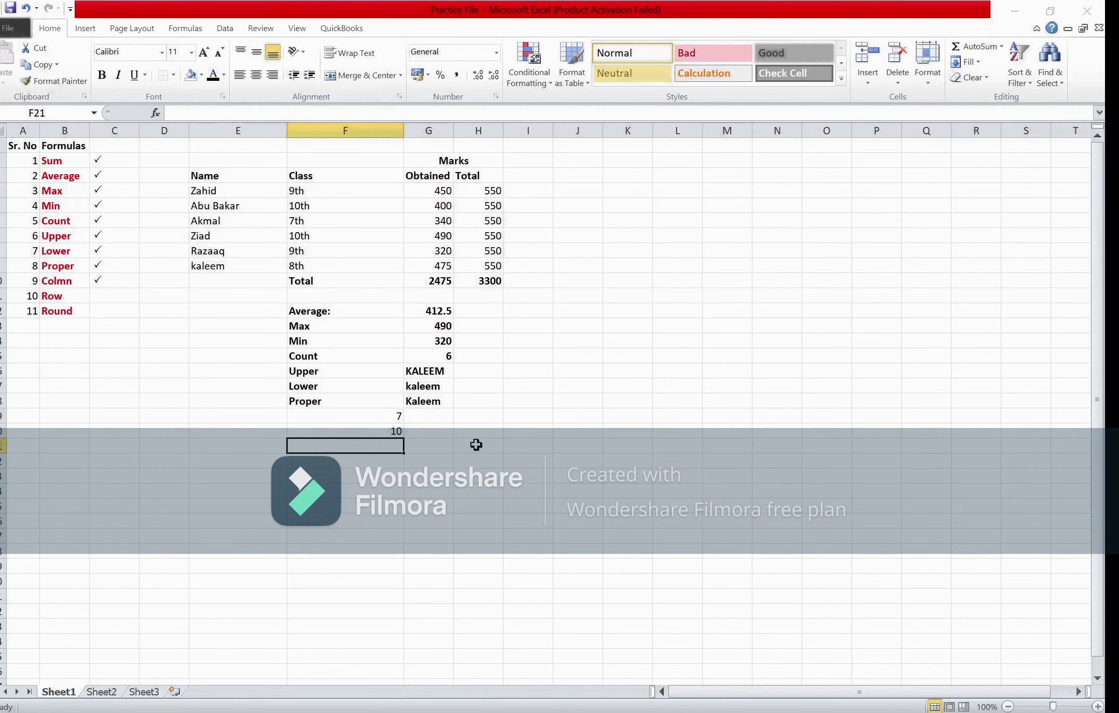
Enter P in C11 to put a check mark beside Row in the formula list.
key(Up)
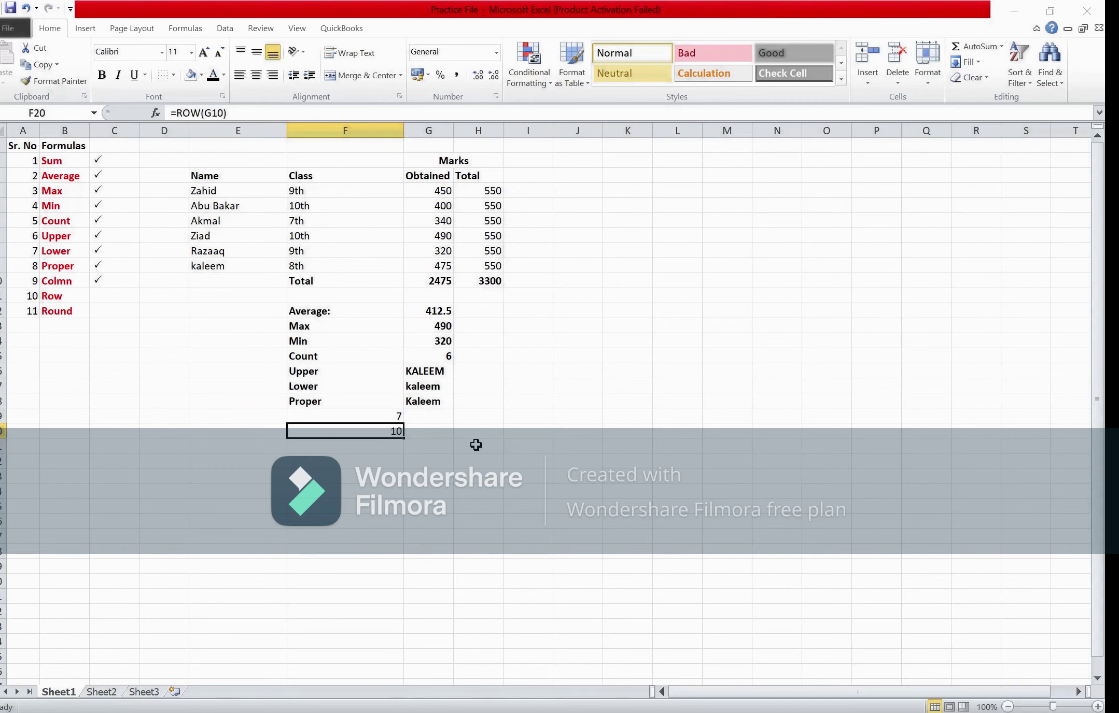
key(Up)
key(Up)
key(Up)
key(Up)
key(Up)
key(Up)
key(Up)
key(Up)
key(Up)
key(Up)
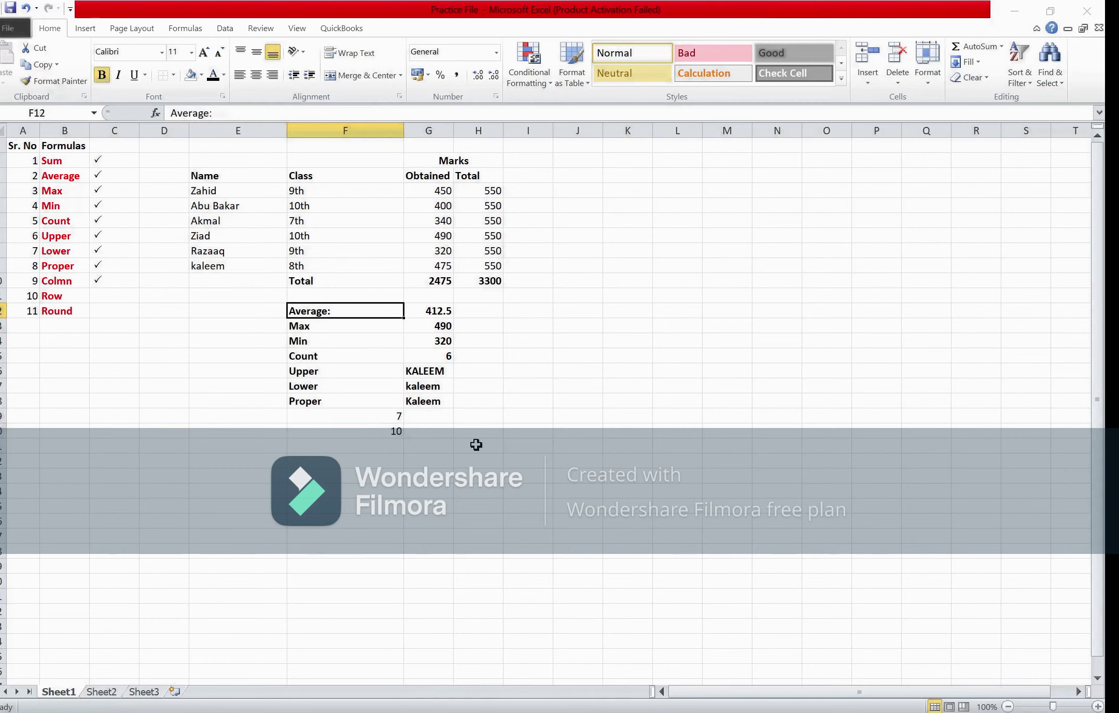
key(Right)
key(Left)
key(Left)
key(Left)
key(Left)
key(Left)
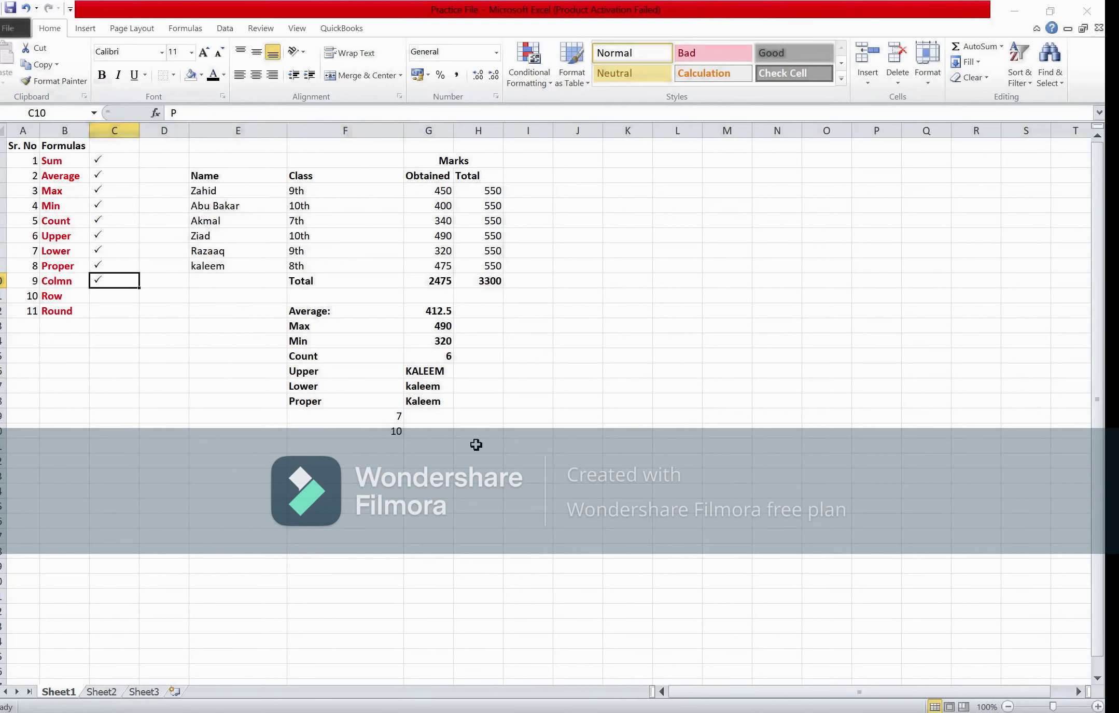
key(Down)
key(Down)
key(Up)
key(Right)
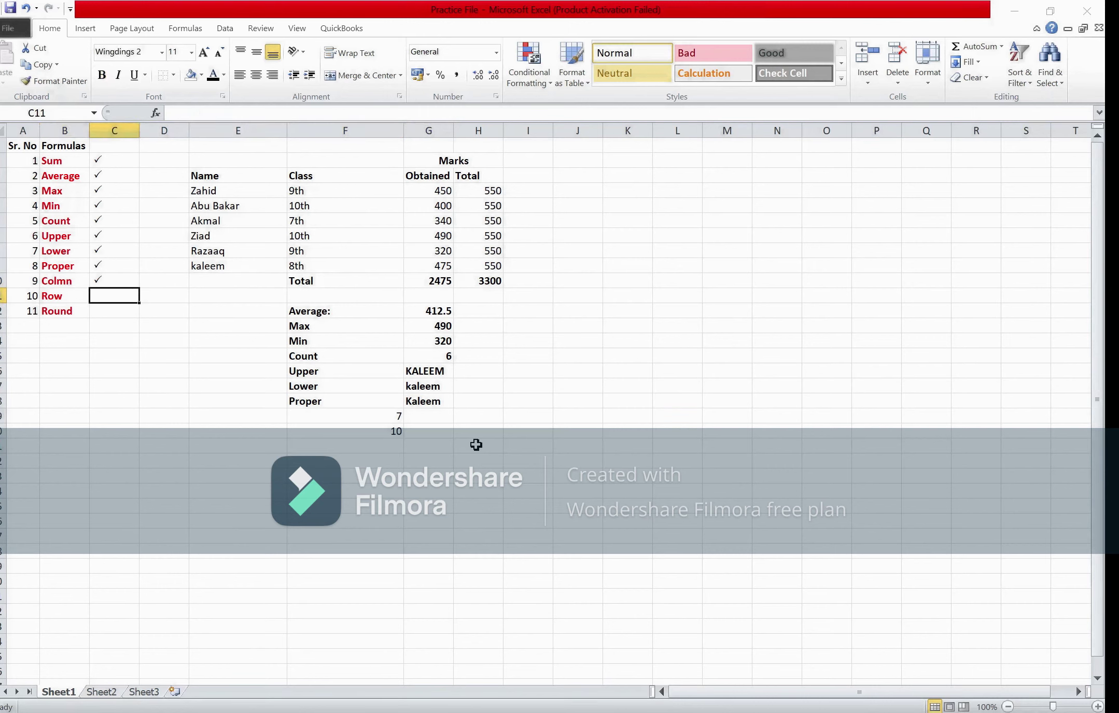
key(Left)
key(Right)
text(P)
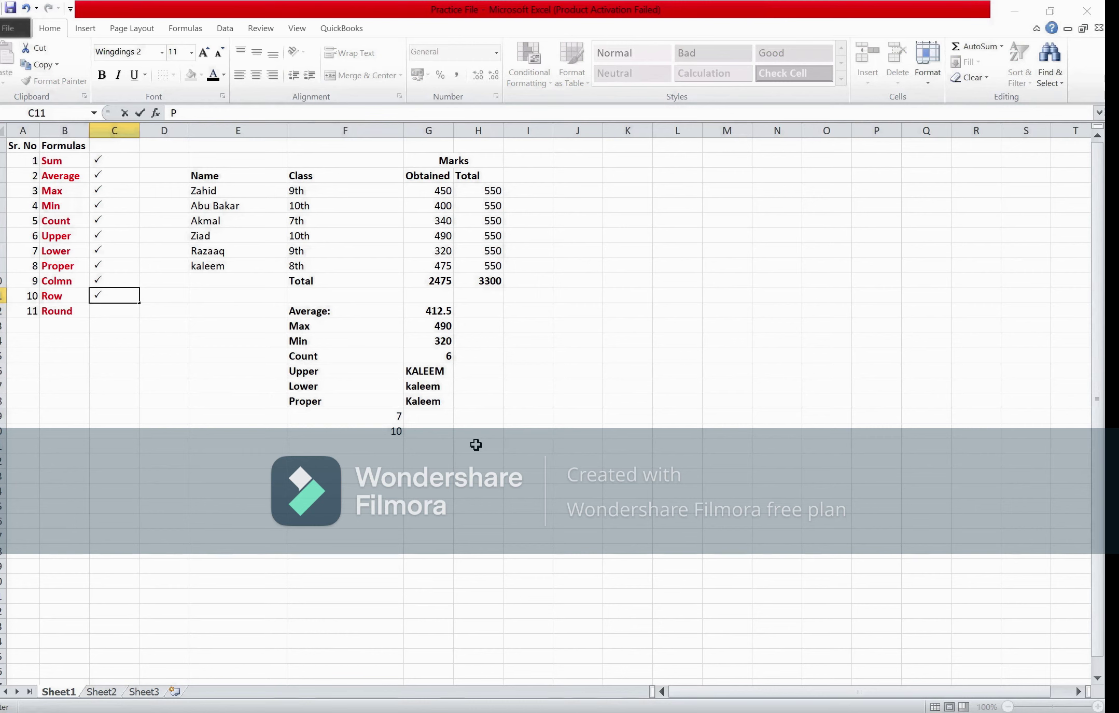
key(Return)
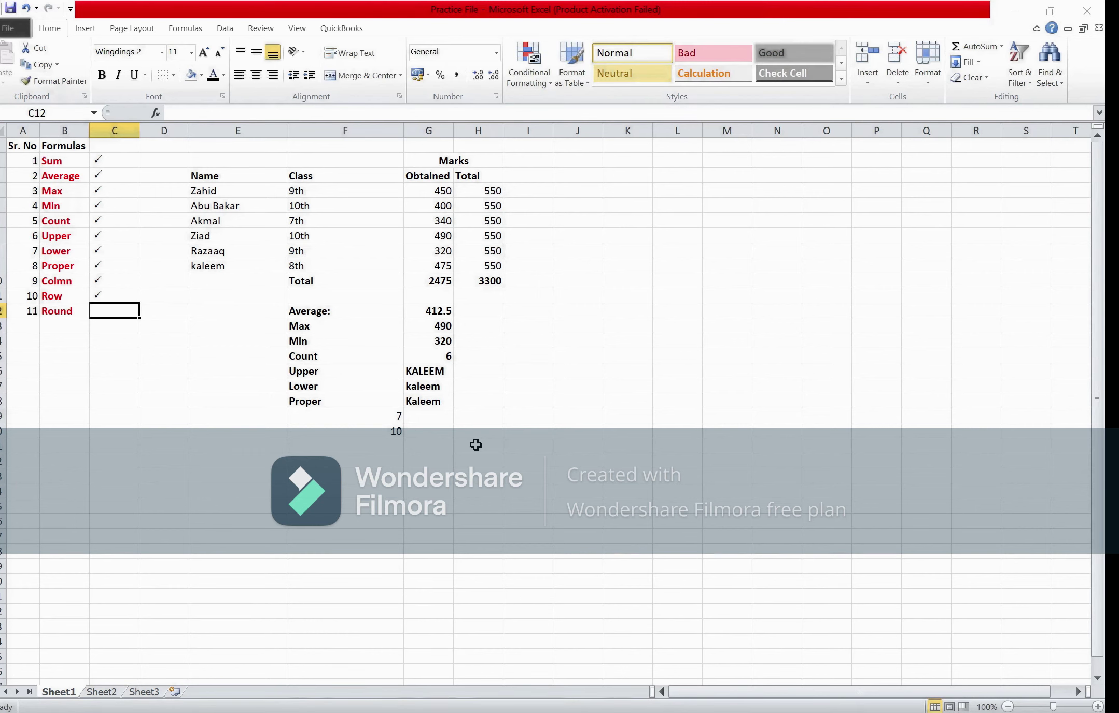
key(Return)
key(Up)
key(Right)
key(Right)
key(Right)
key(Right)
key(Right)
key(Right)
key(Right)
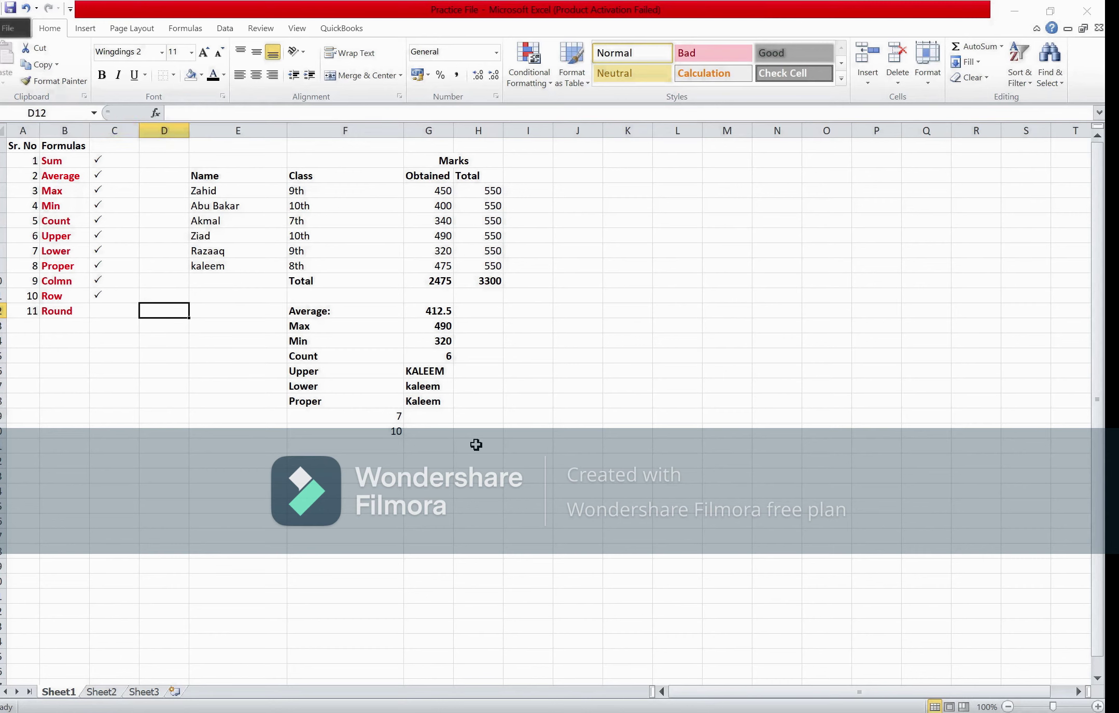
key(Up)
key(Up)
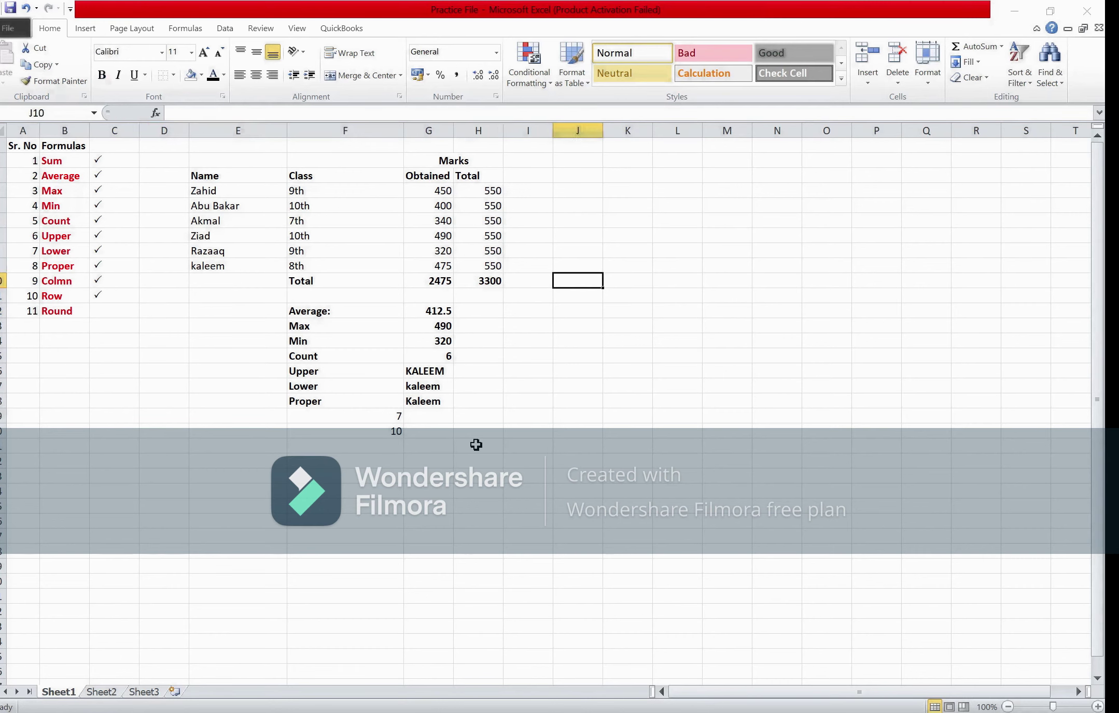
key(Left)
key(Up)
key(Up)
key(Up)
key(Left)
key(Up)
key(Up)
key(Up)
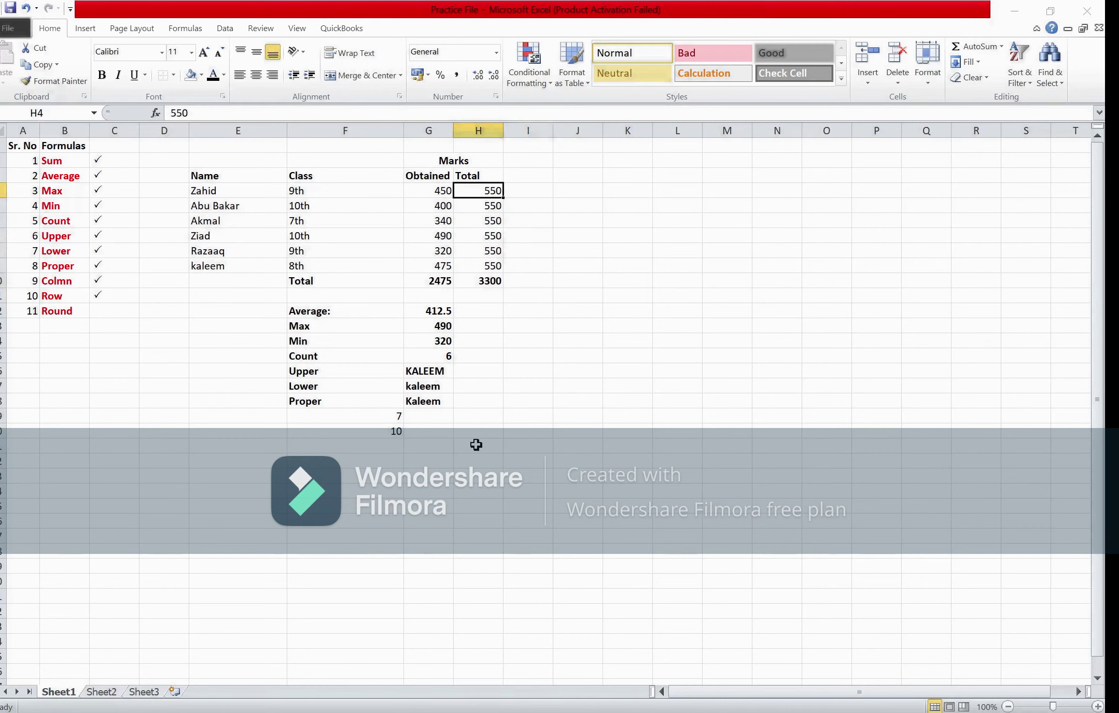
key(Right)
key(Right)
key(Right)
key(Down)
key(Down)
key(Down)
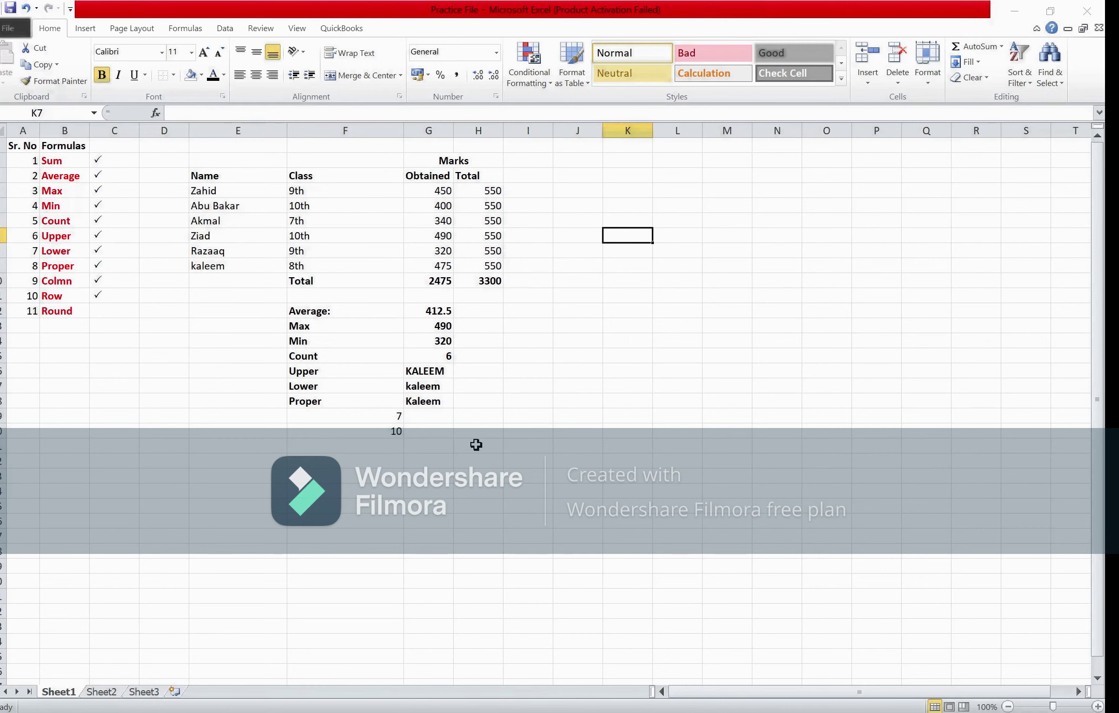
text(45)
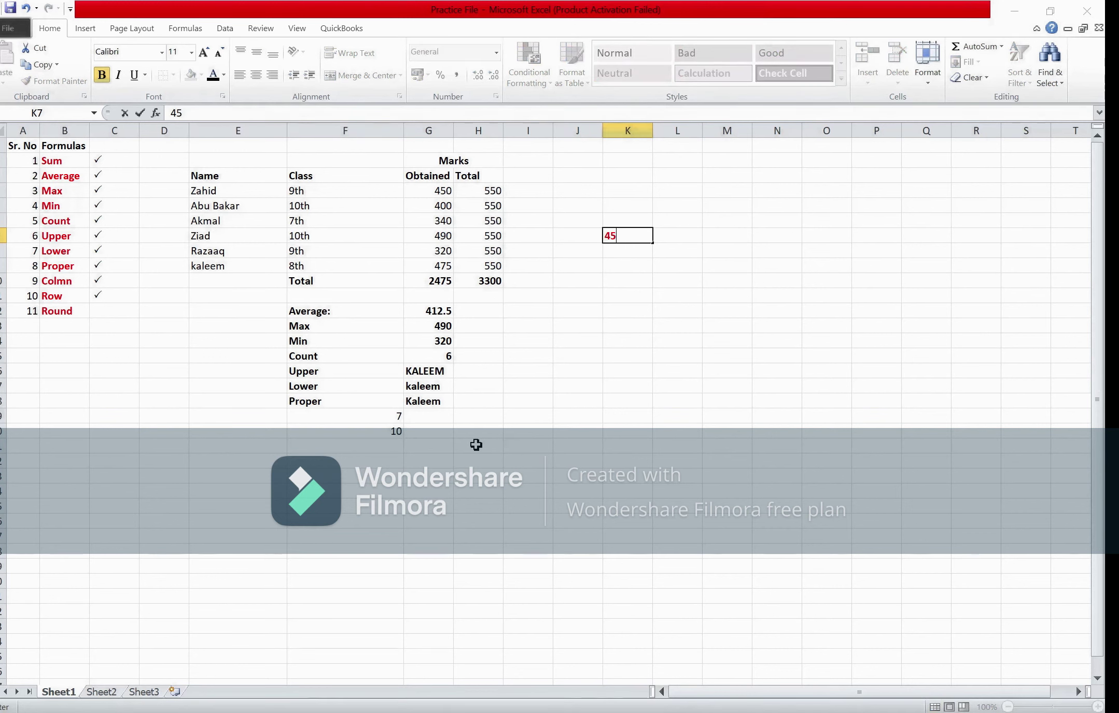
key(Escape)
key(Left)
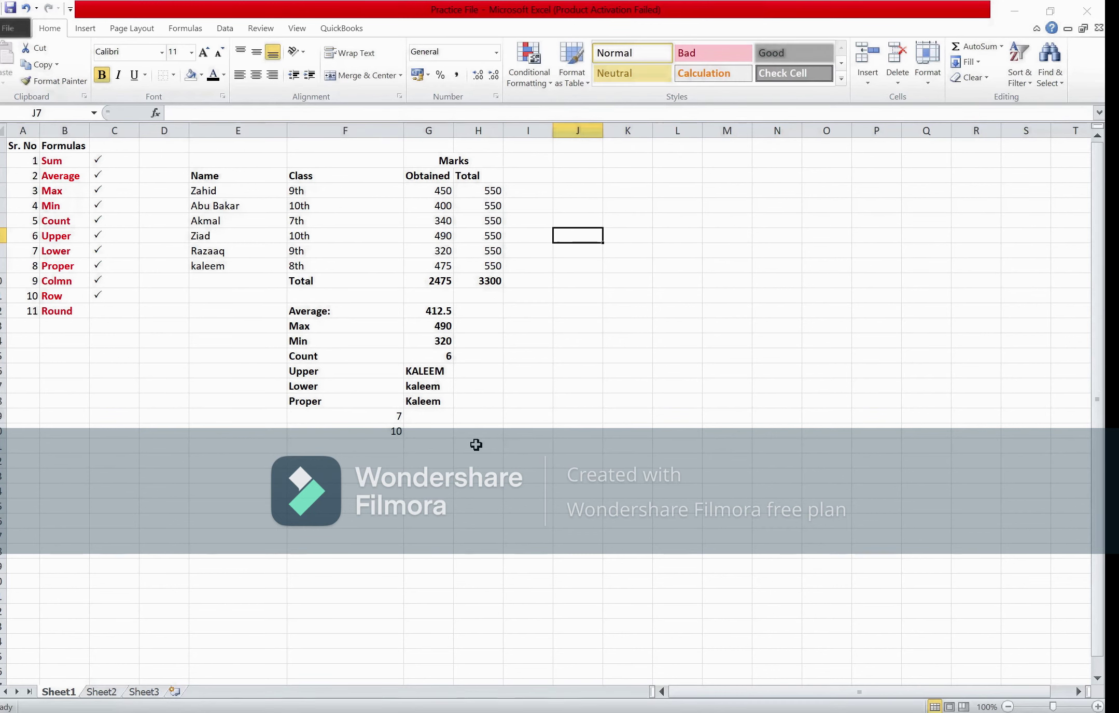
text(5)
key(BackSpace)
Enter the decimal number 4589.56 in I15 as sample data for the Round formula.
key(Down)
key(Down)
key(Right)
key(Right)
key(Down)
key(Down)
key(Down)
key(Down)
key(Down)
key(Left)
key(Left)
key(Left)
key(Down)
text(4)
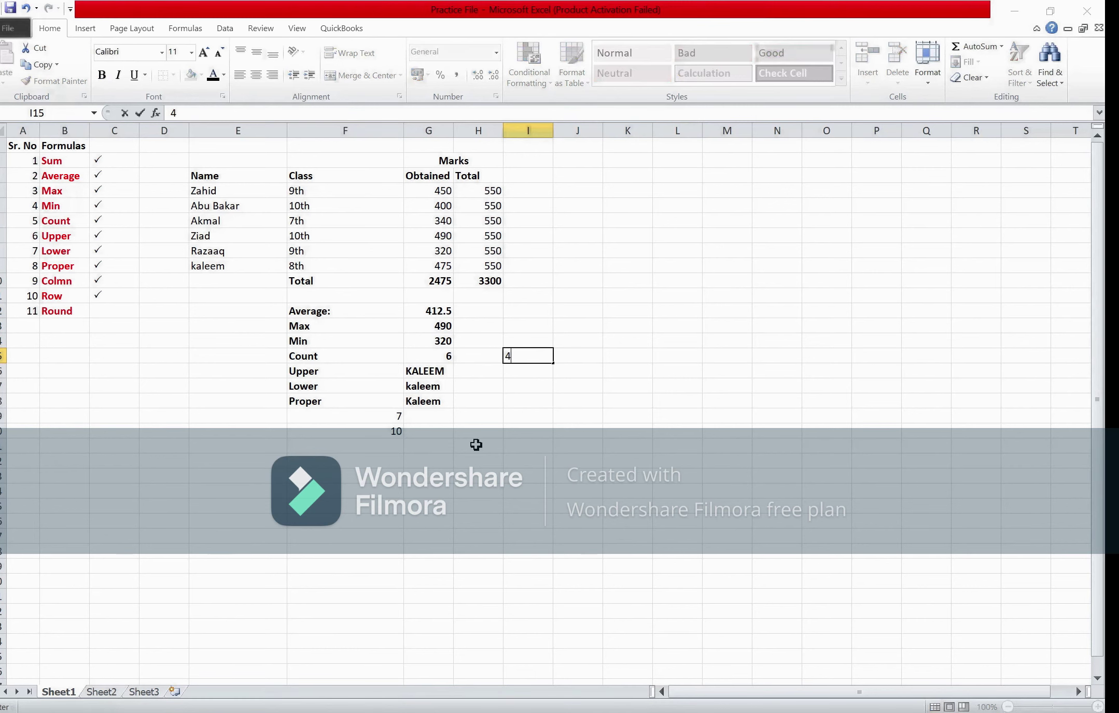
text(589.)
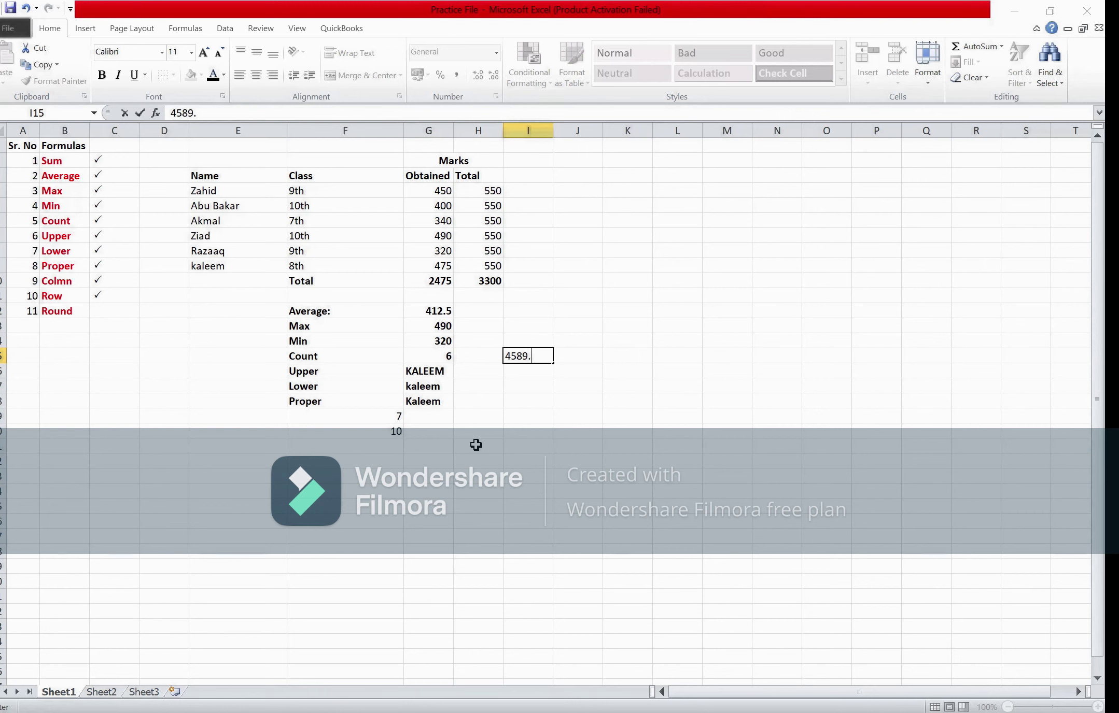
text(56)
key(Return)
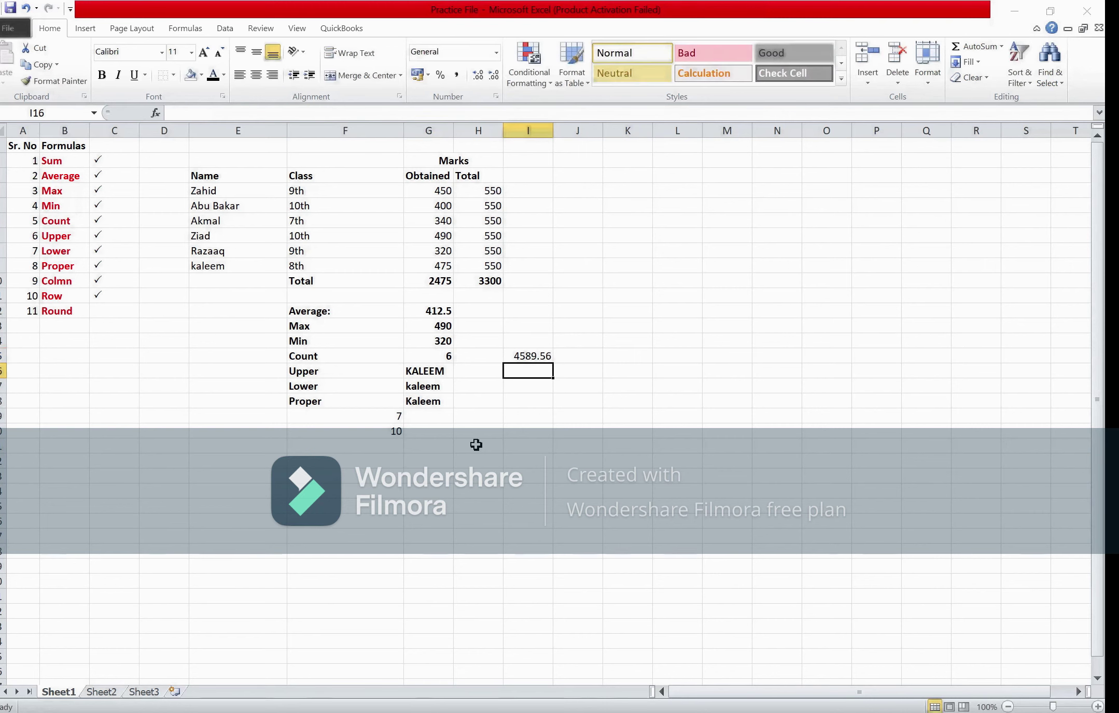
Enter a second sample decimal number, 670.78, in I18.
key(Down)
key(Down)
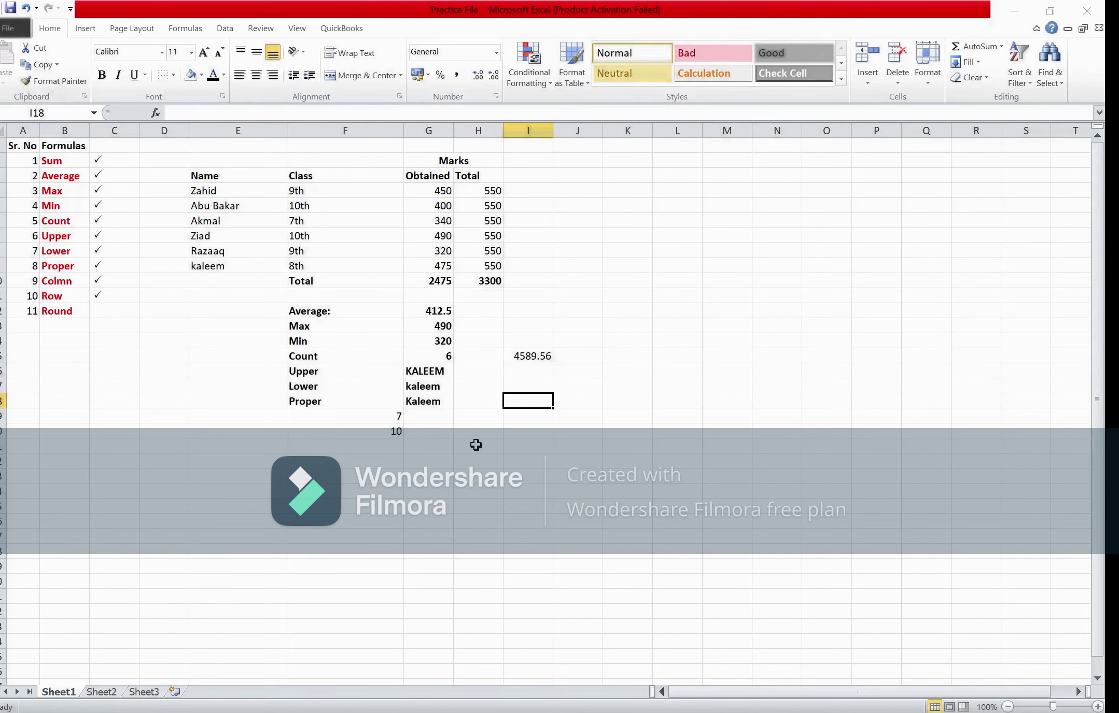
text(670)
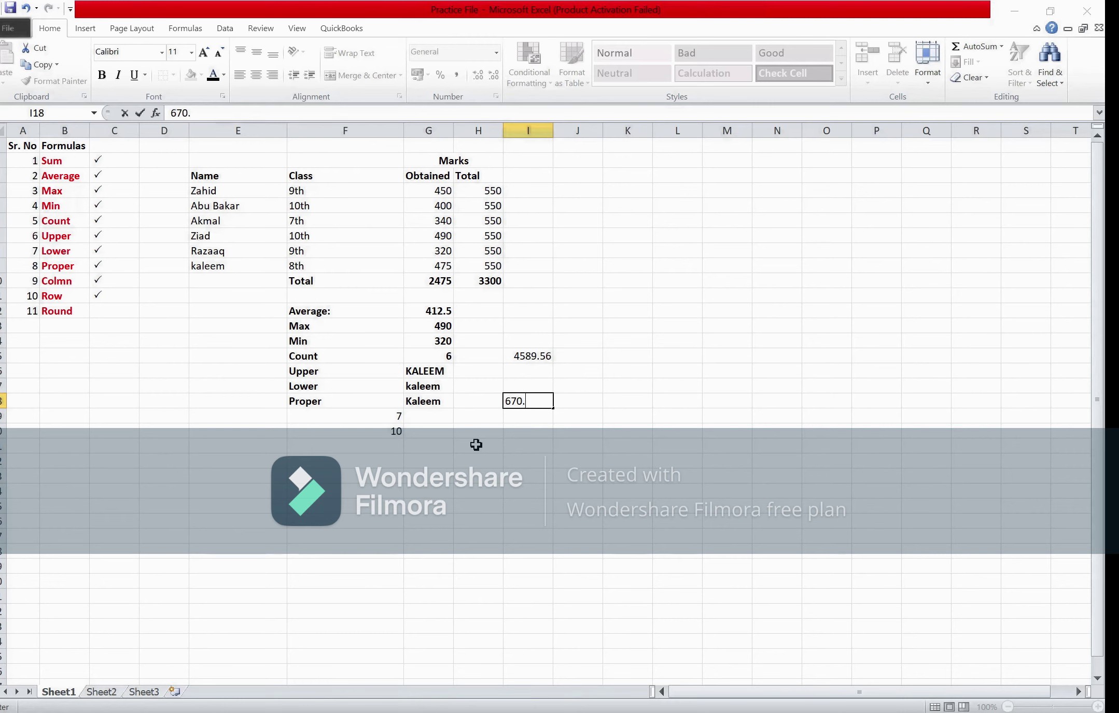
text(.78)
key(Return)
key(Return)
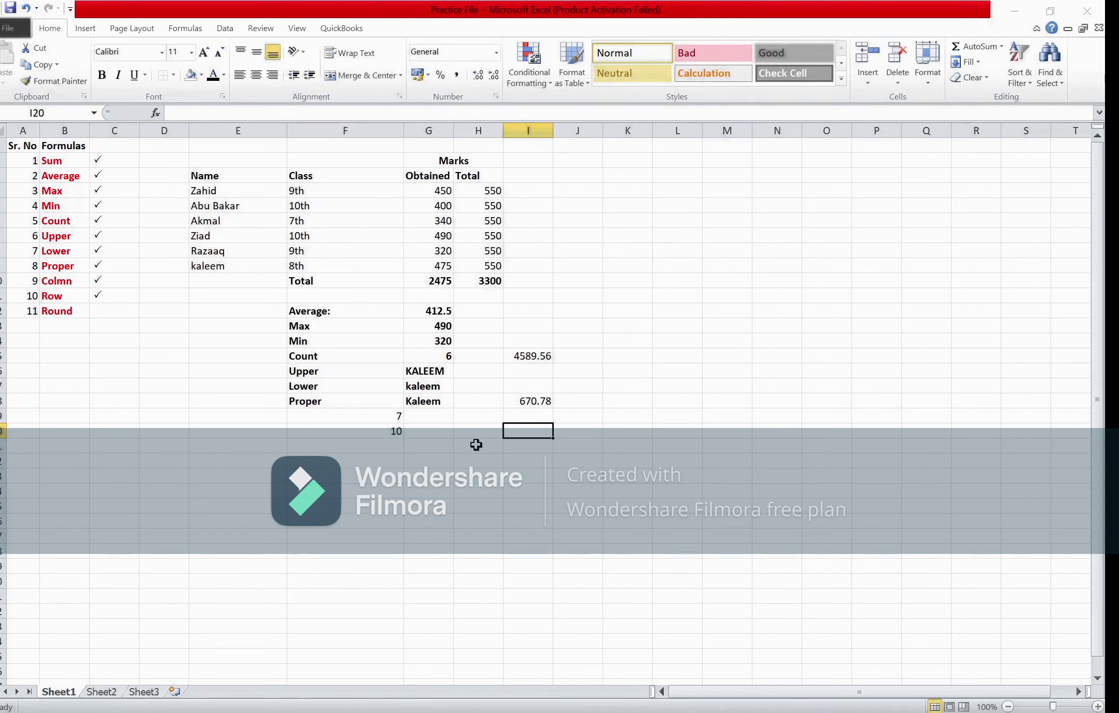
Enter a third sample decimal number, 459.4, in I20 and select the empty cell I16.
text(459.)
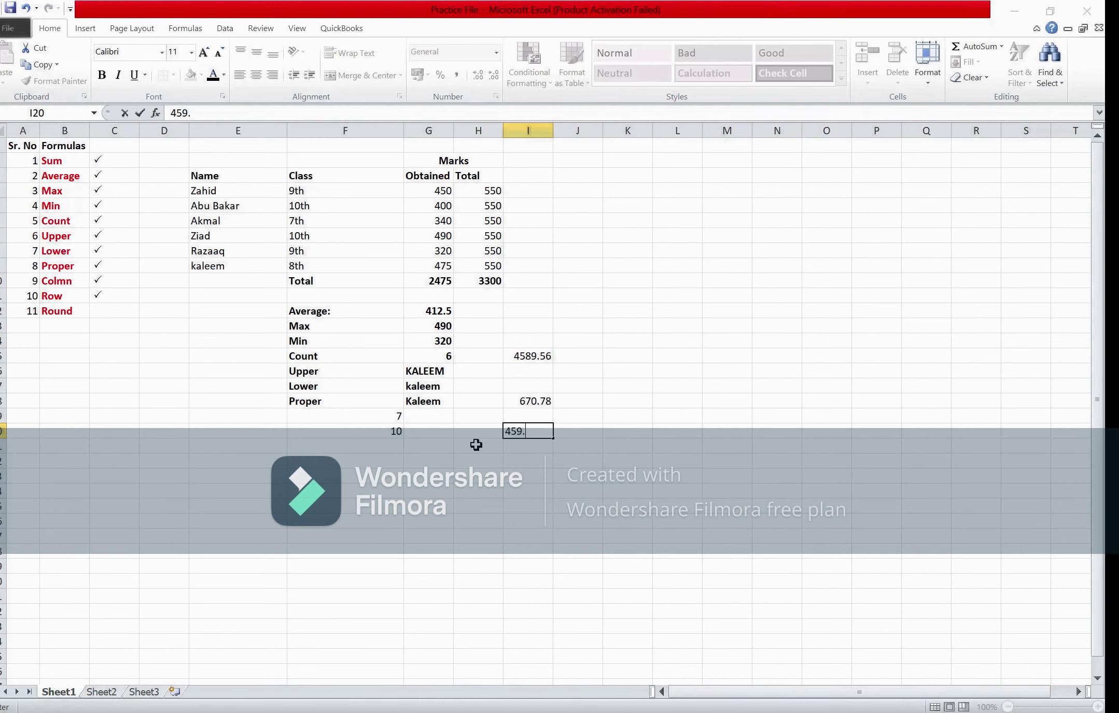
text(4)
key(Return)
key(Up)
key(Up)
key(Up)
key(Up)
key(Up)
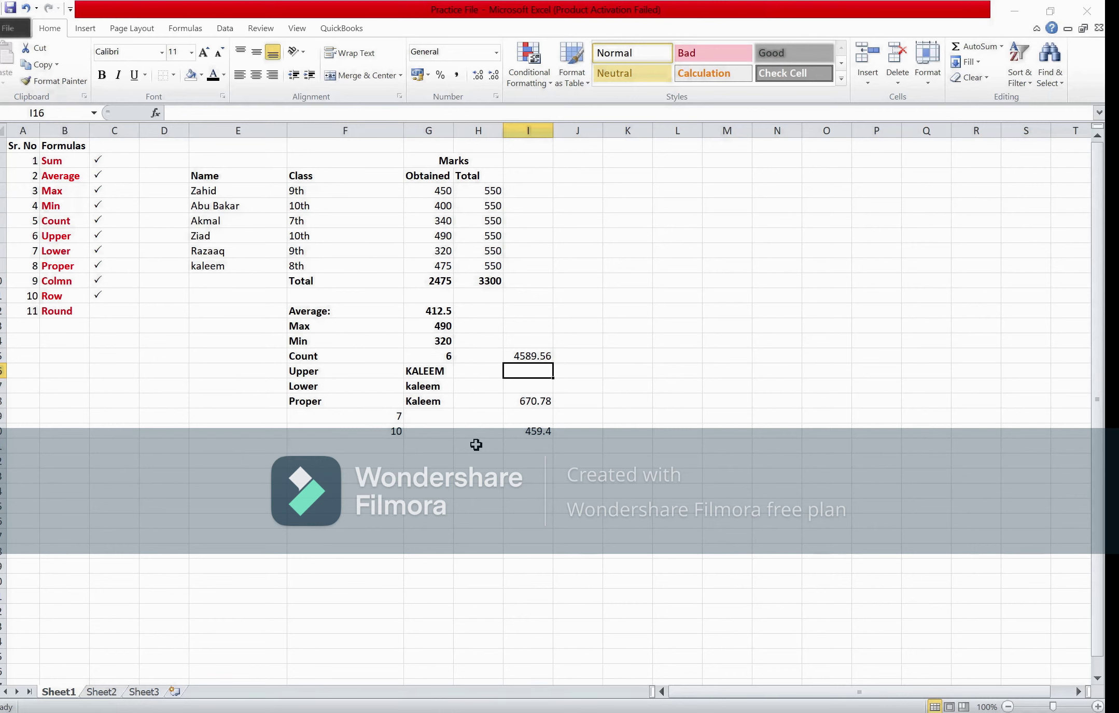
Enter =ROUND(I15,0) in I16 to round the first sample decimal to zero digits, and review the formula against its source number.
text(=)
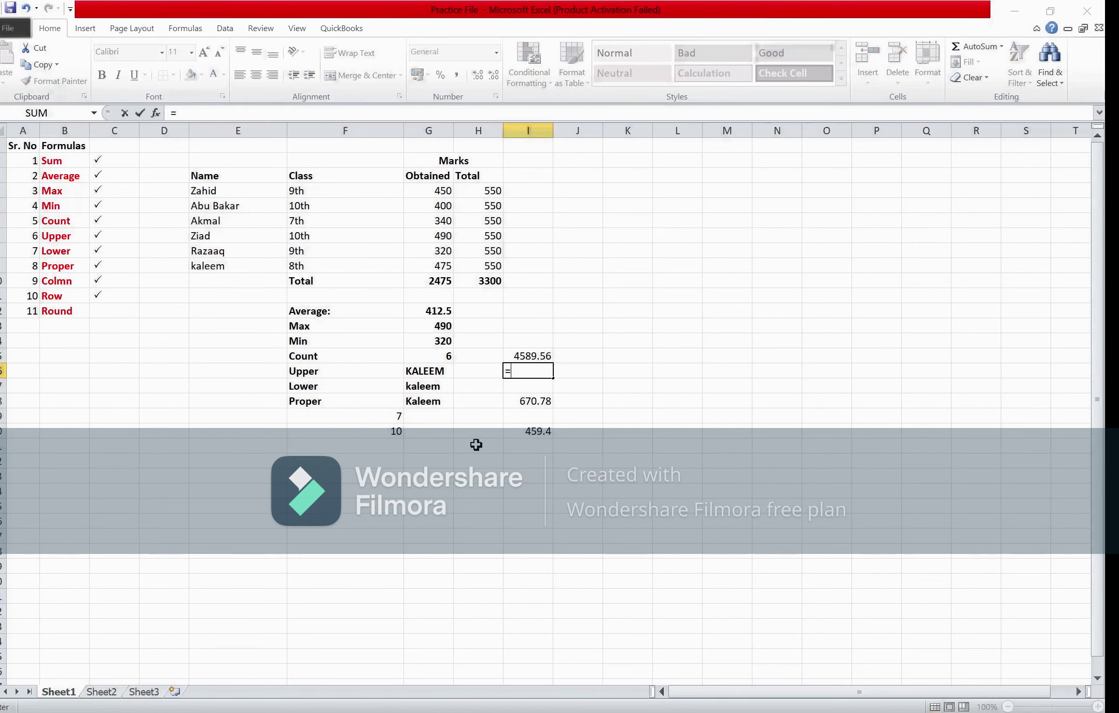
text(rou)
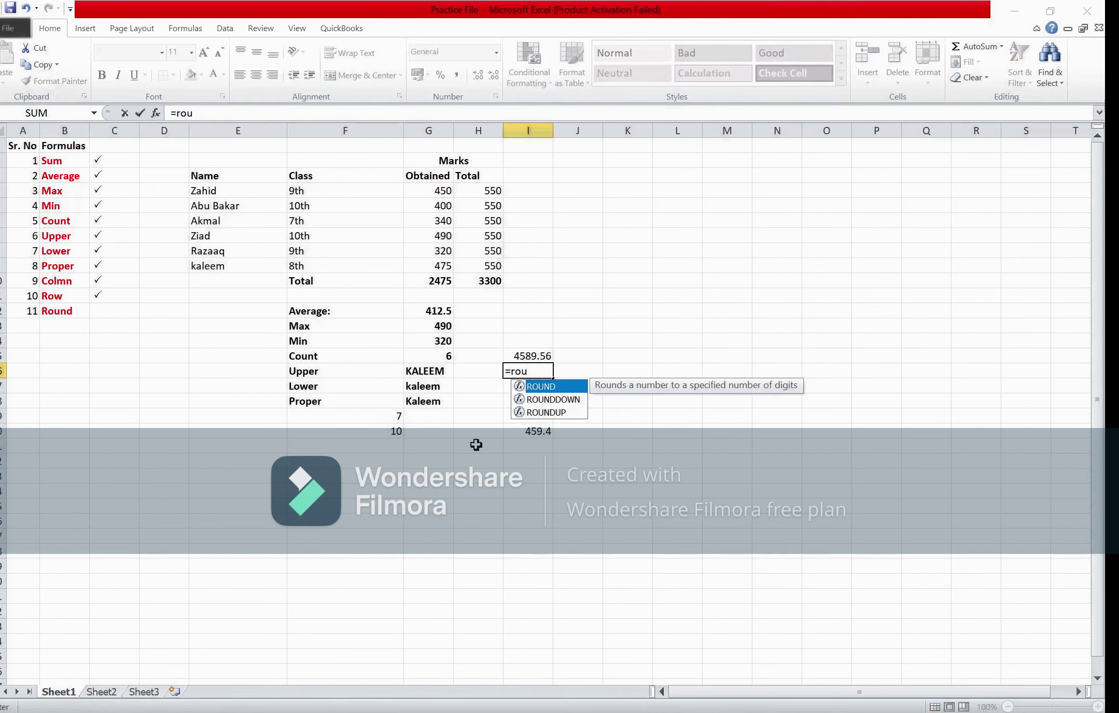
key(Tab)
key(Up)
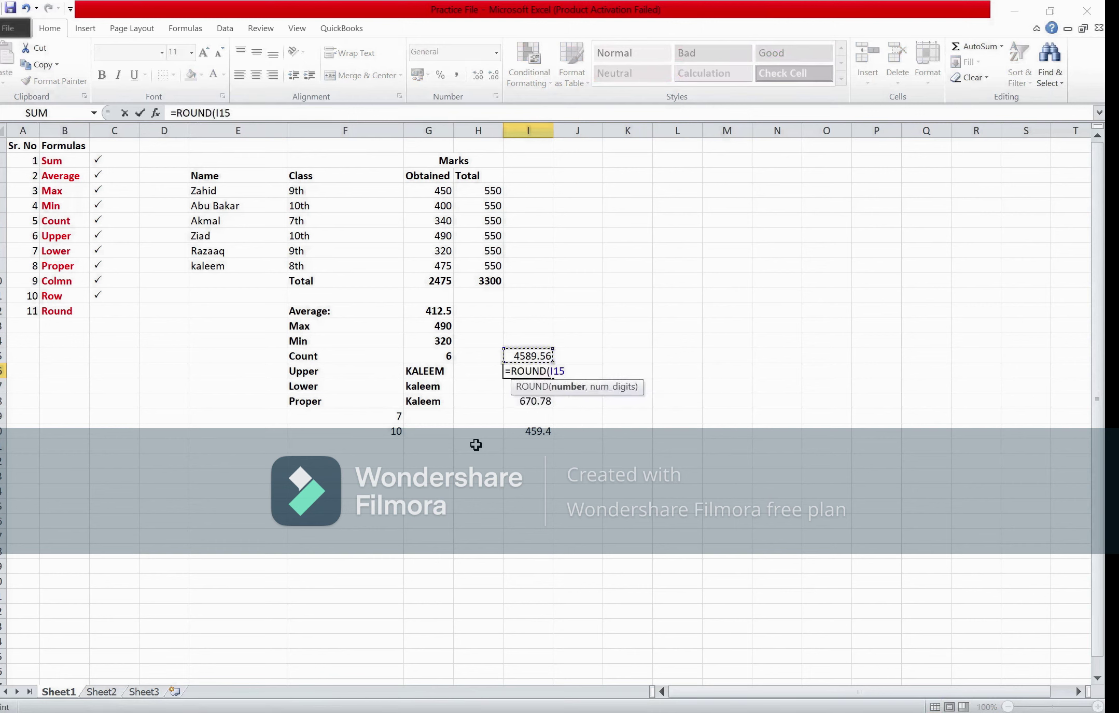
text(,0)
key(Return)
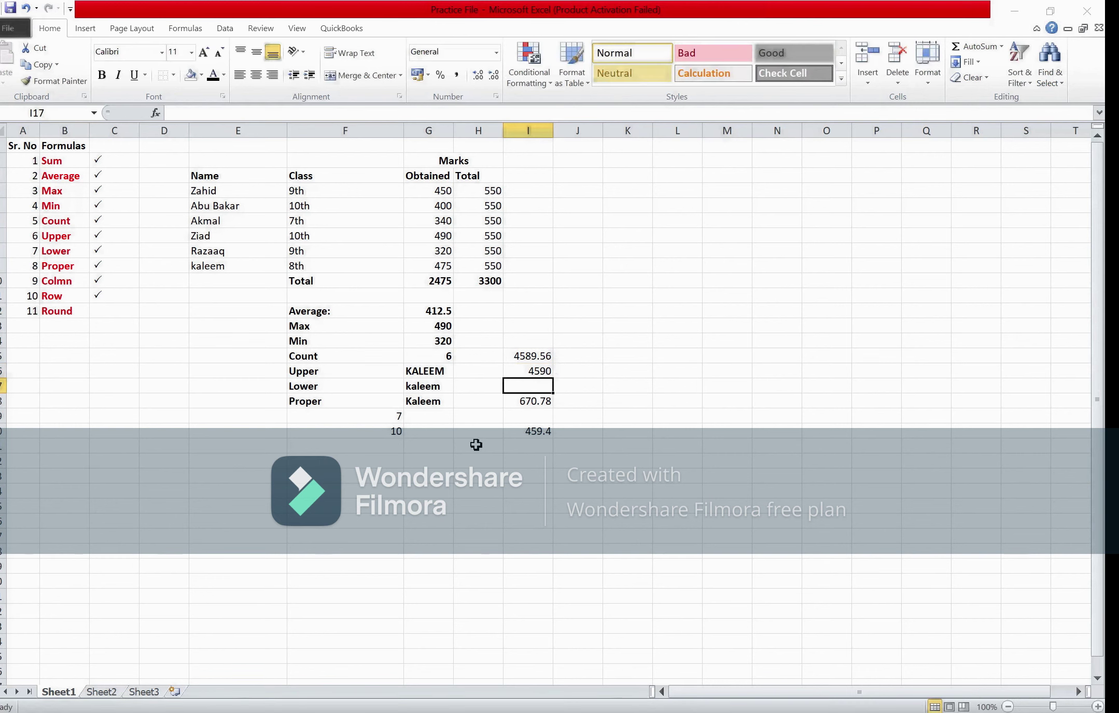
key(Up)
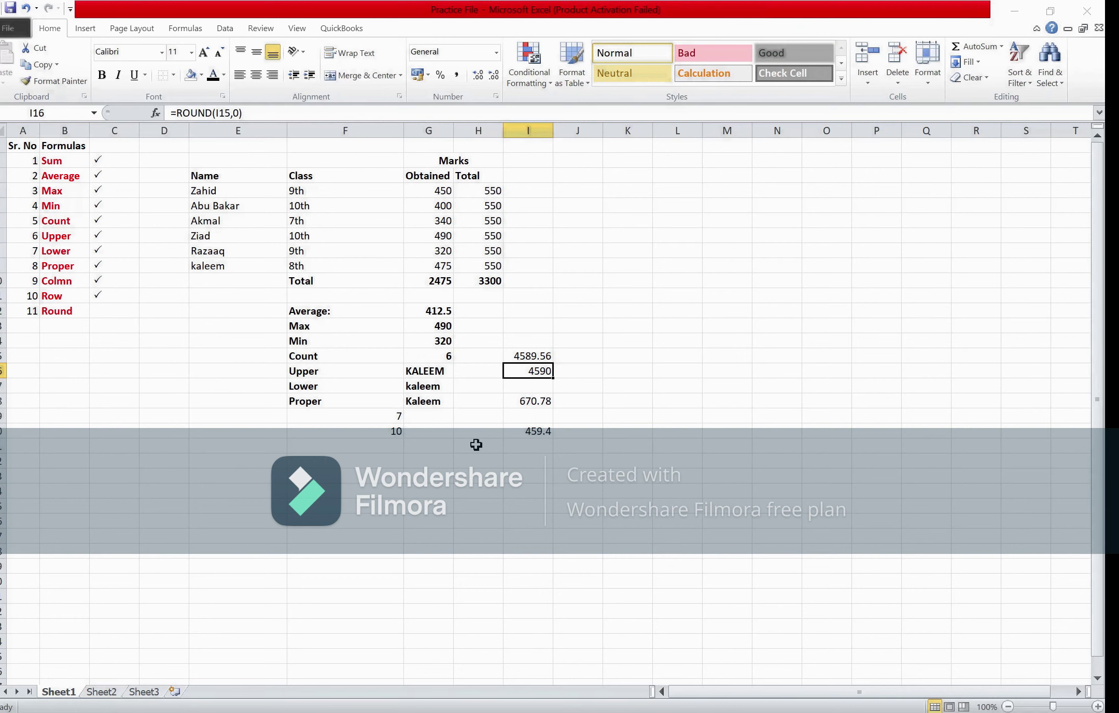
key(Up)
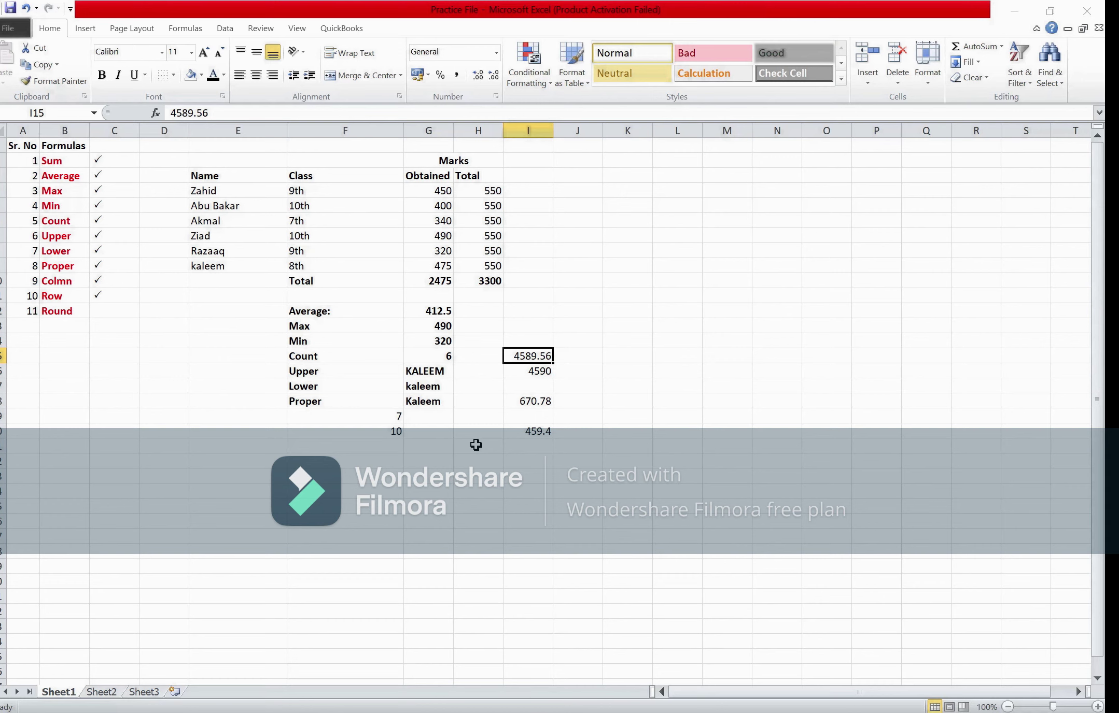
Enter a ROUND formula in I19 that rounds the number in I18 to 0 digits.
key(Down)
key(Down)
key(Down)
key(Down)
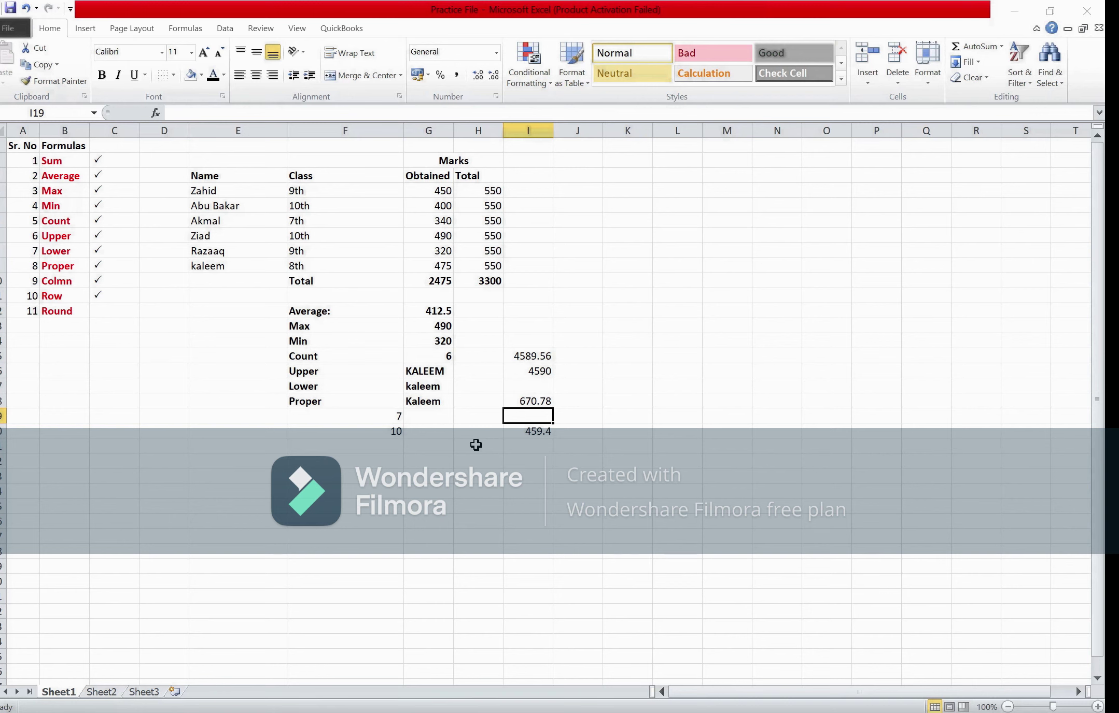
text(=)
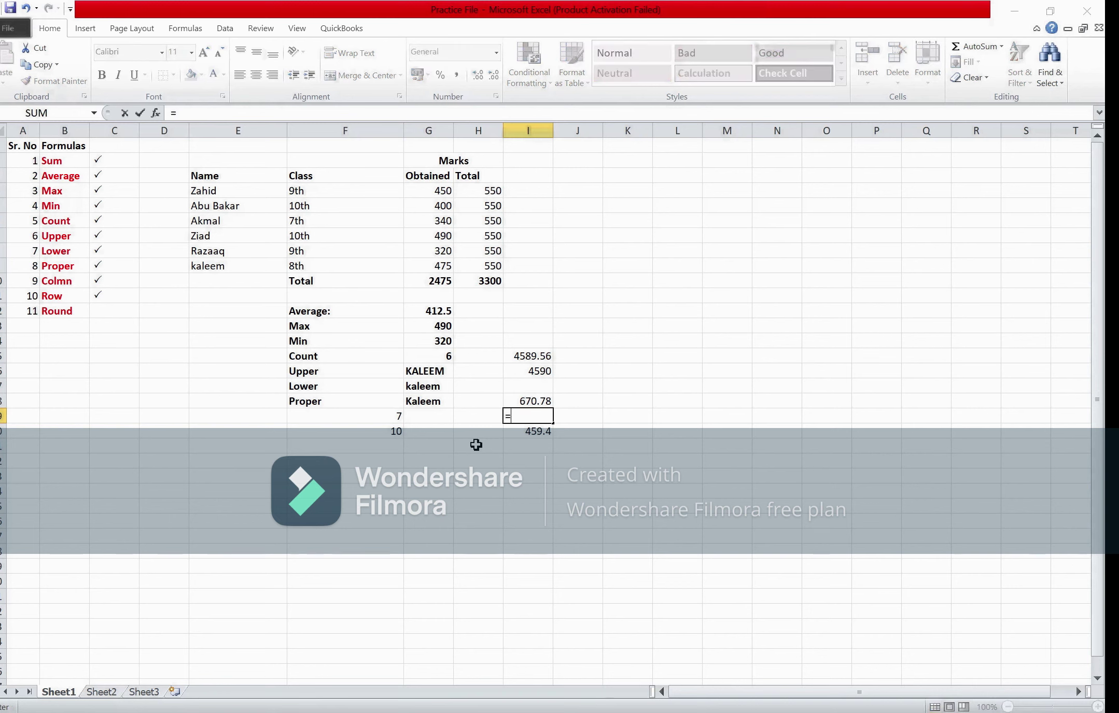
text(rou)
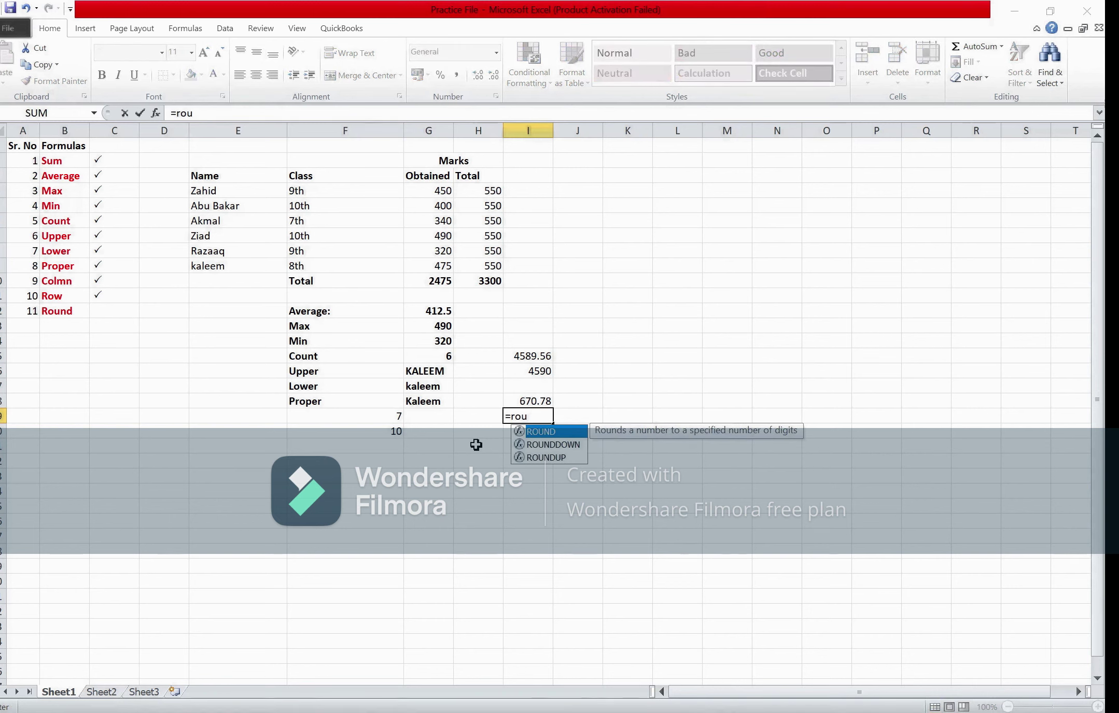
text(n)
key(Tab)
key(Up)
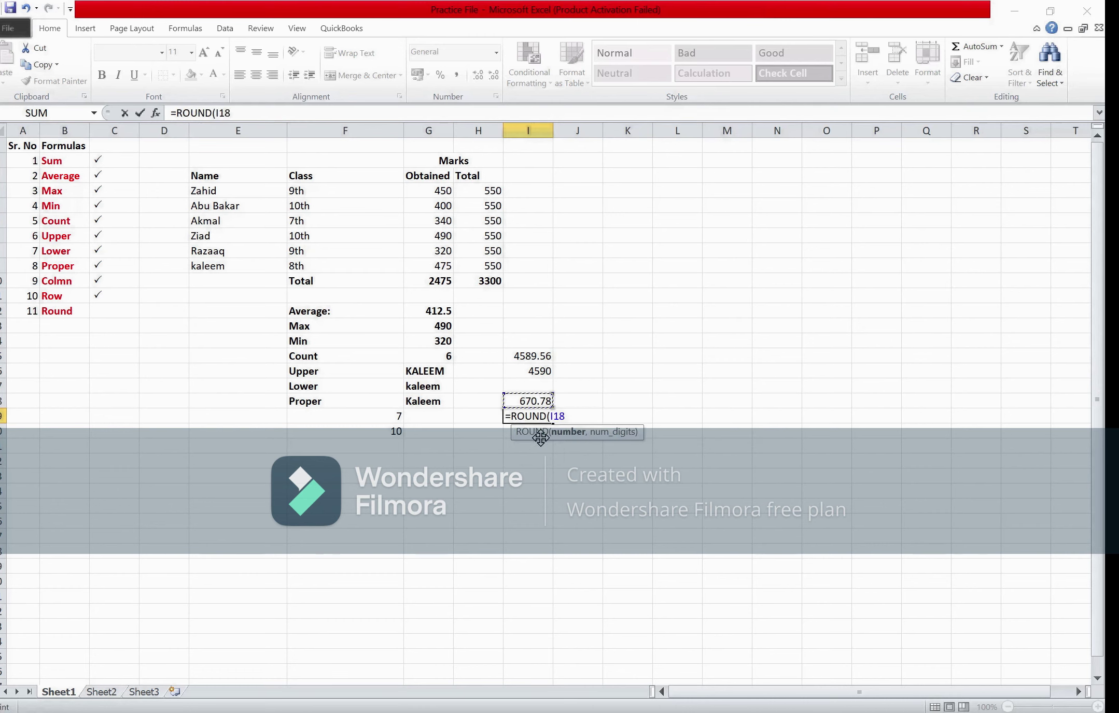
text(,0)
key(Return)
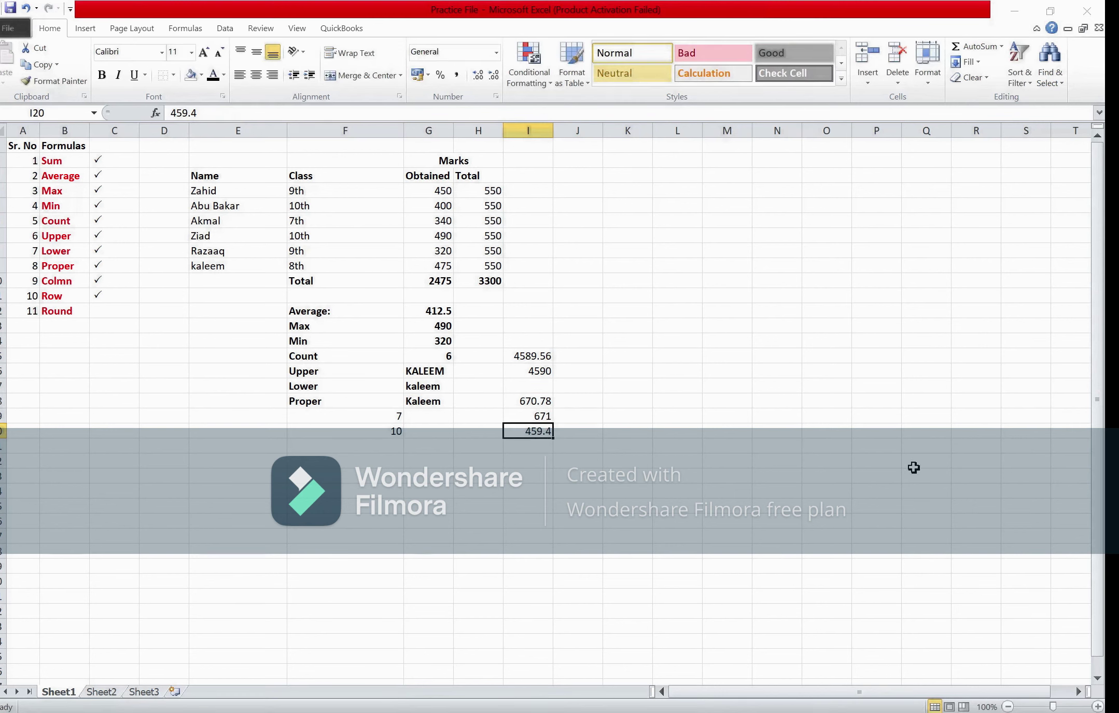
Enter =ROUND(I20,0) in I21 to round the third sample decimal to a whole number.
key(Down)
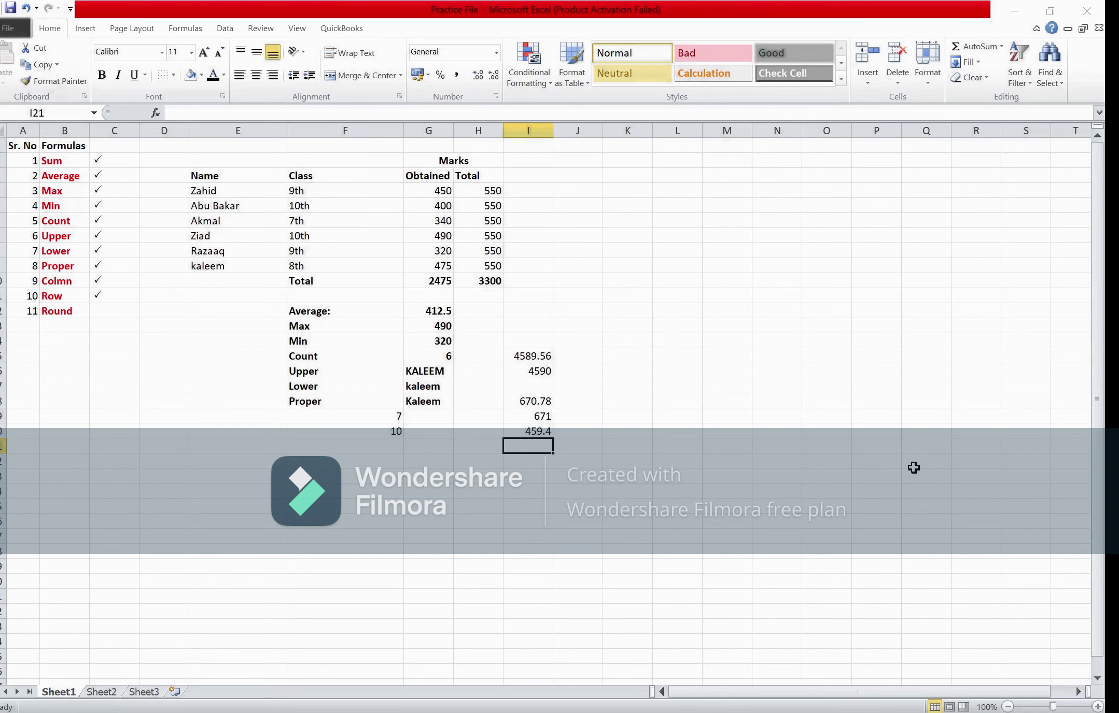
text(=)
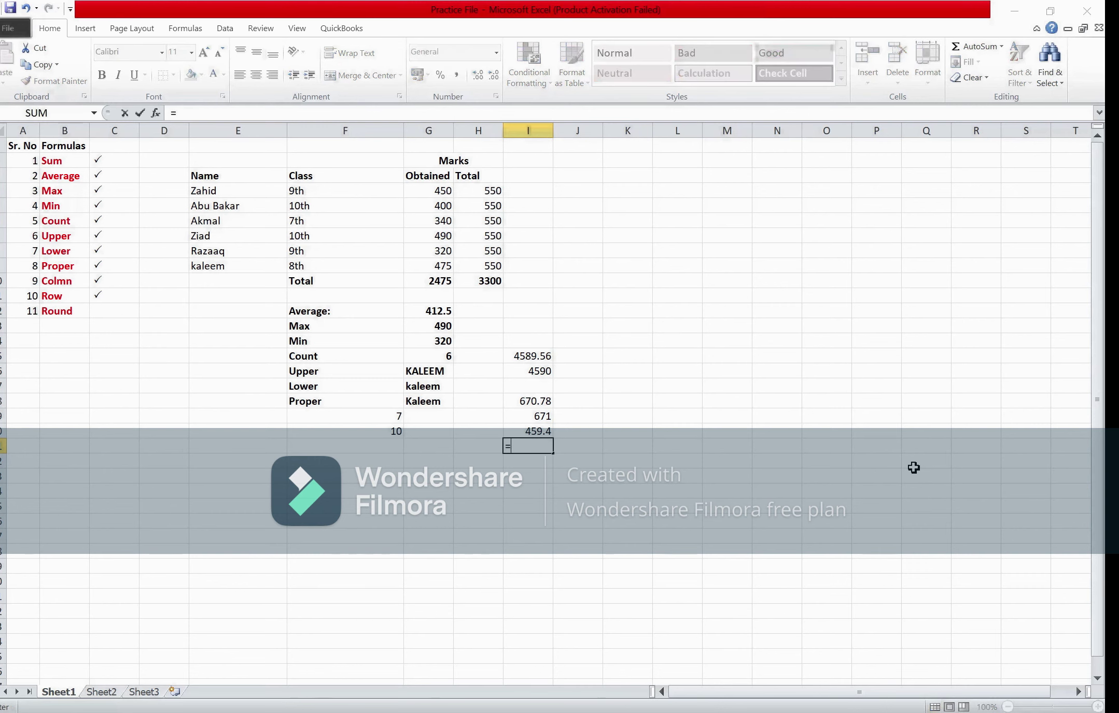
text(rou)
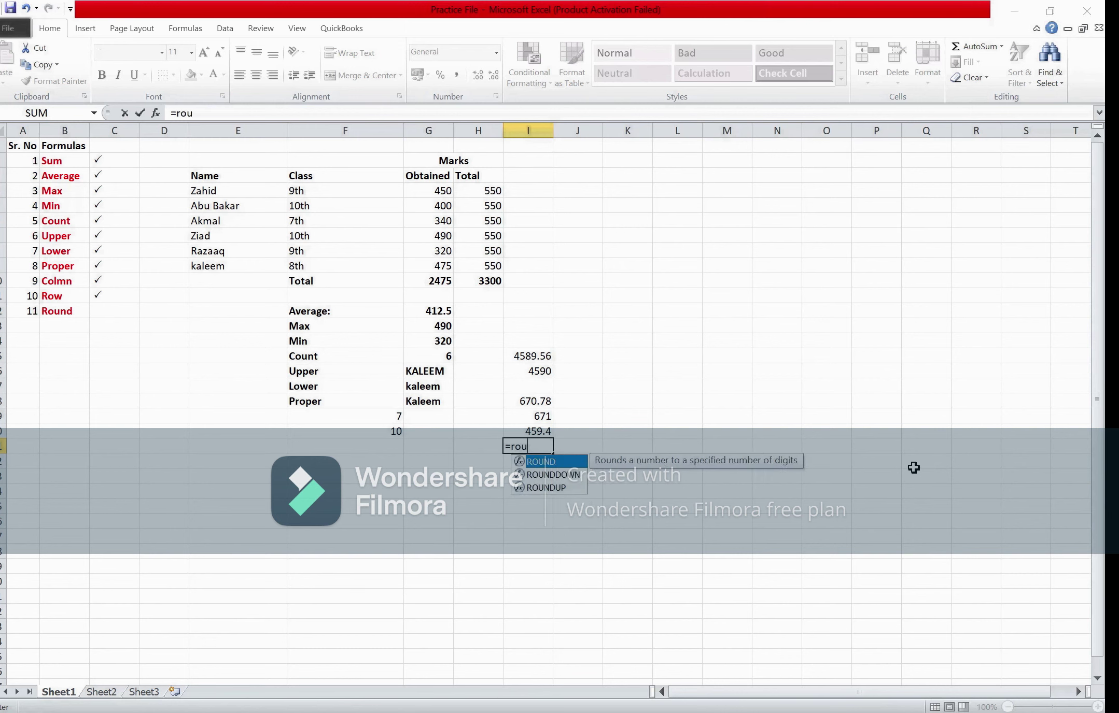
key(Tab)
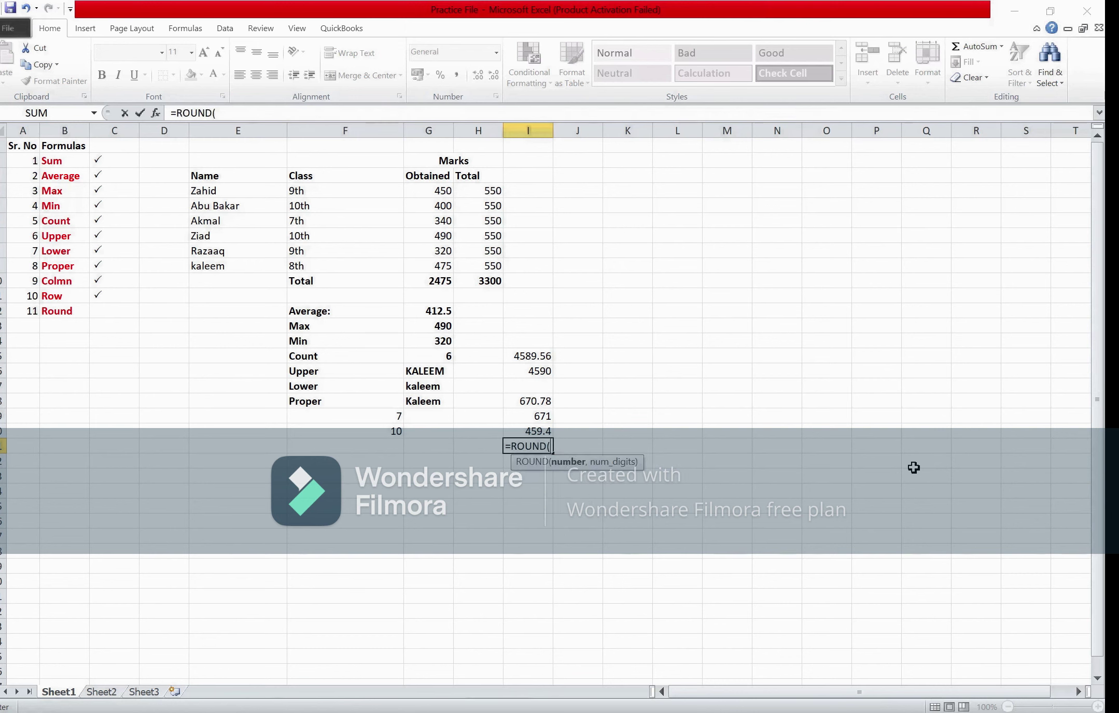
key(Up)
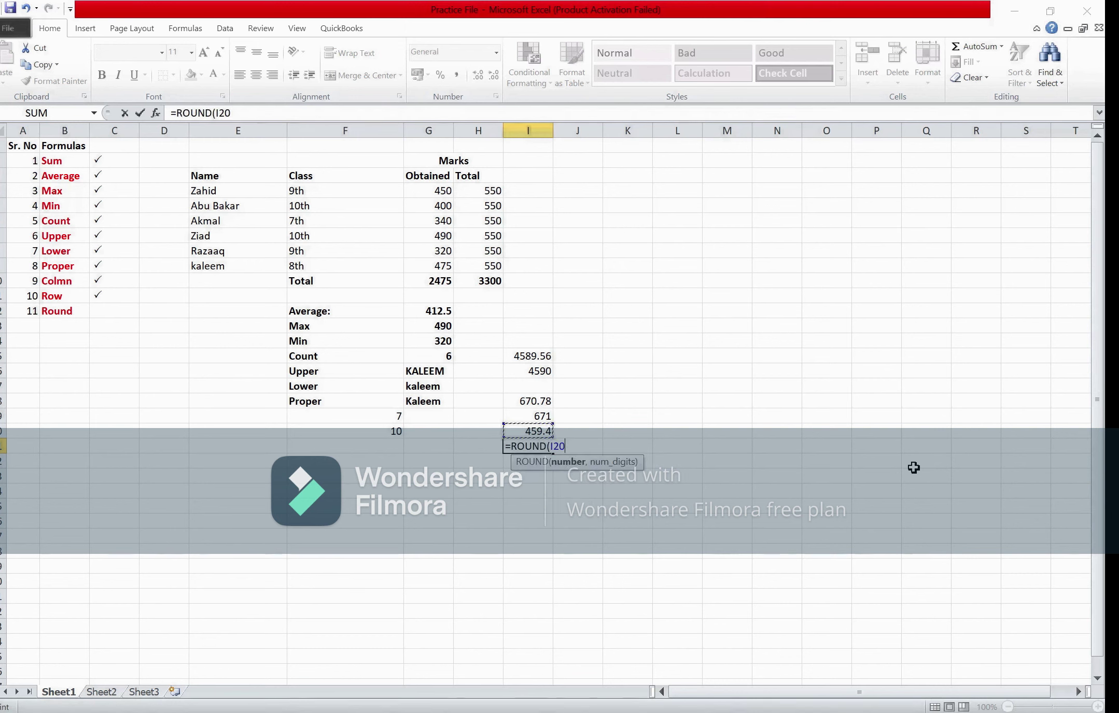
text(,0)
key(Return)
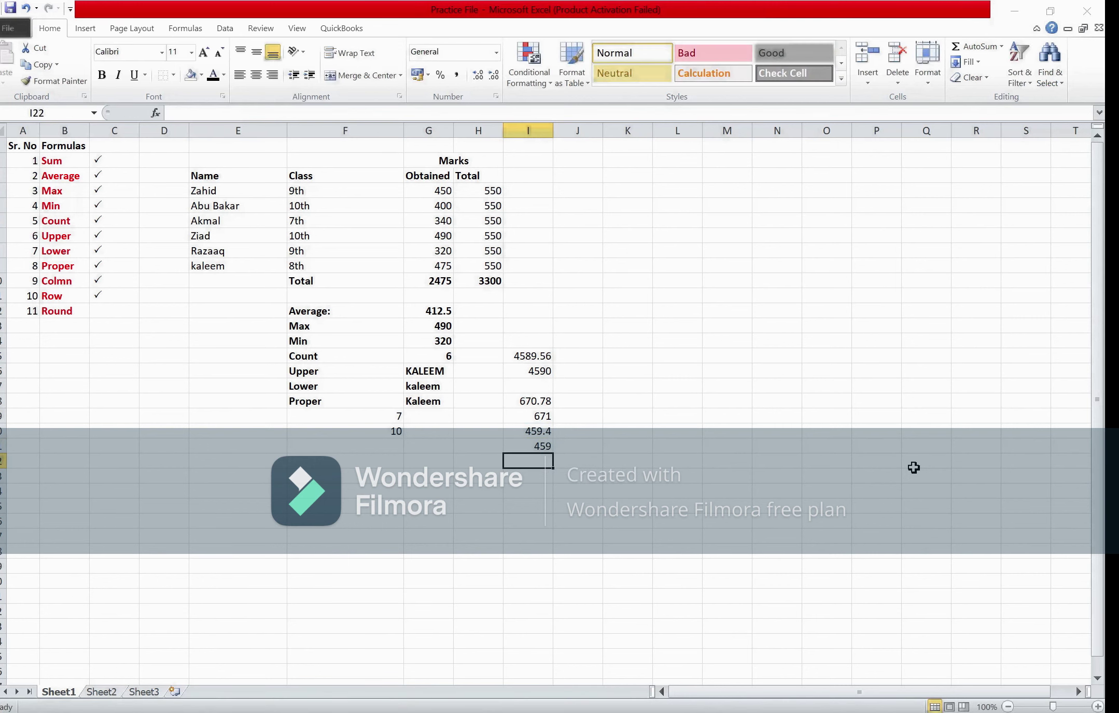
Enter P in C12 to put a check mark beside Round in the formula list.
key(Up)
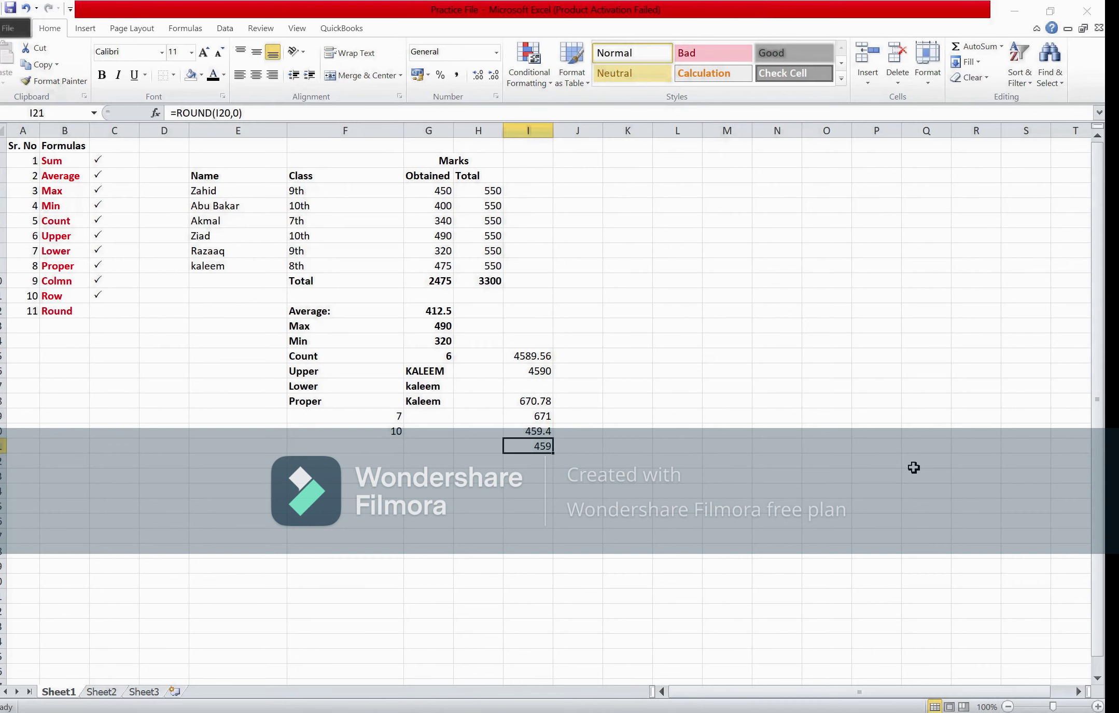
key(Up)
key(Left)
key(Left)
key(Left)
key(Left)
key(Up)
key(Up)
key(Up)
key(Left)
key(Up)
key(Up)
key(Up)
key(Left)
key(Up)
key(Up)
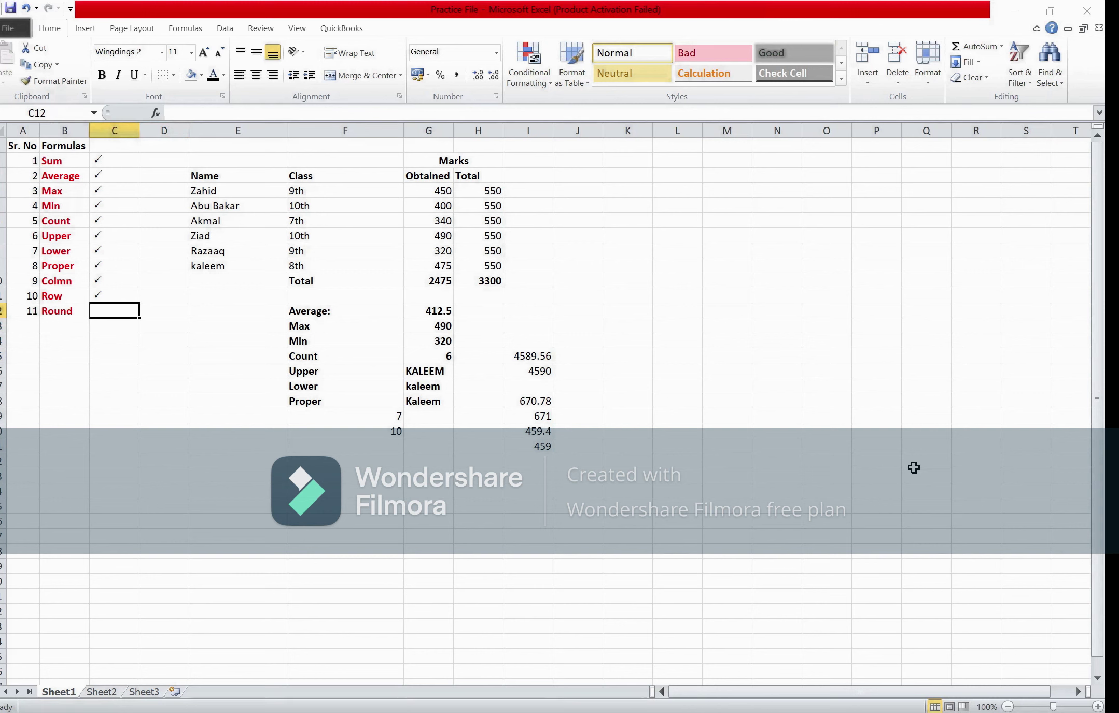
text(P)
key(Return)
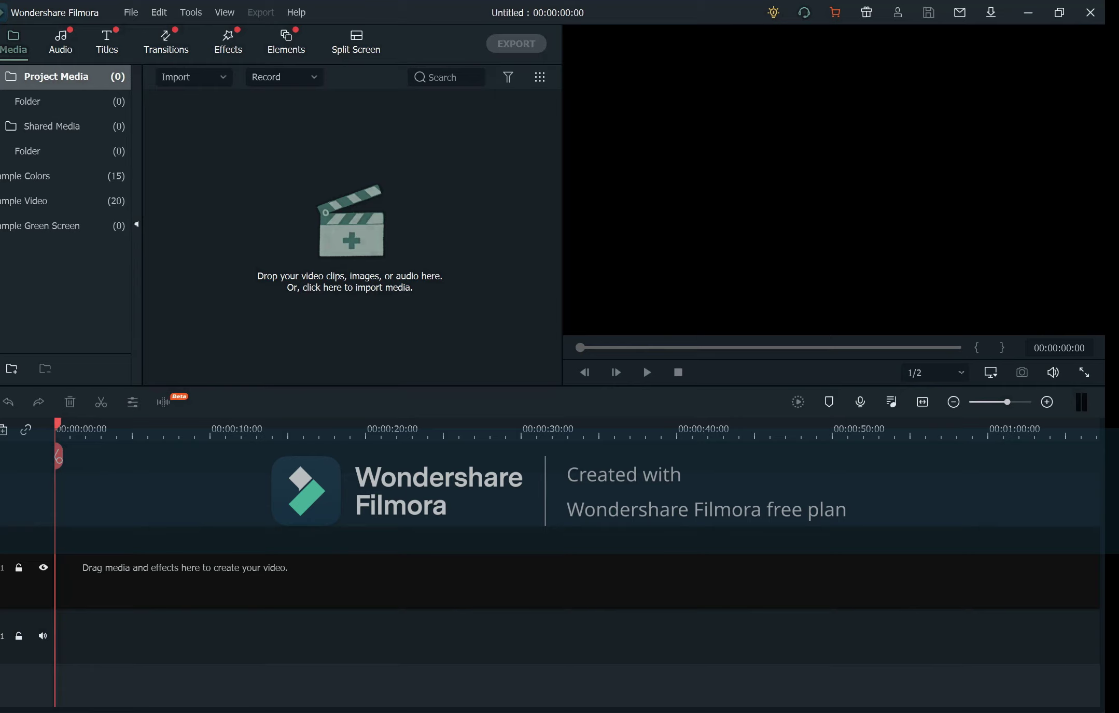
click(878, 712)
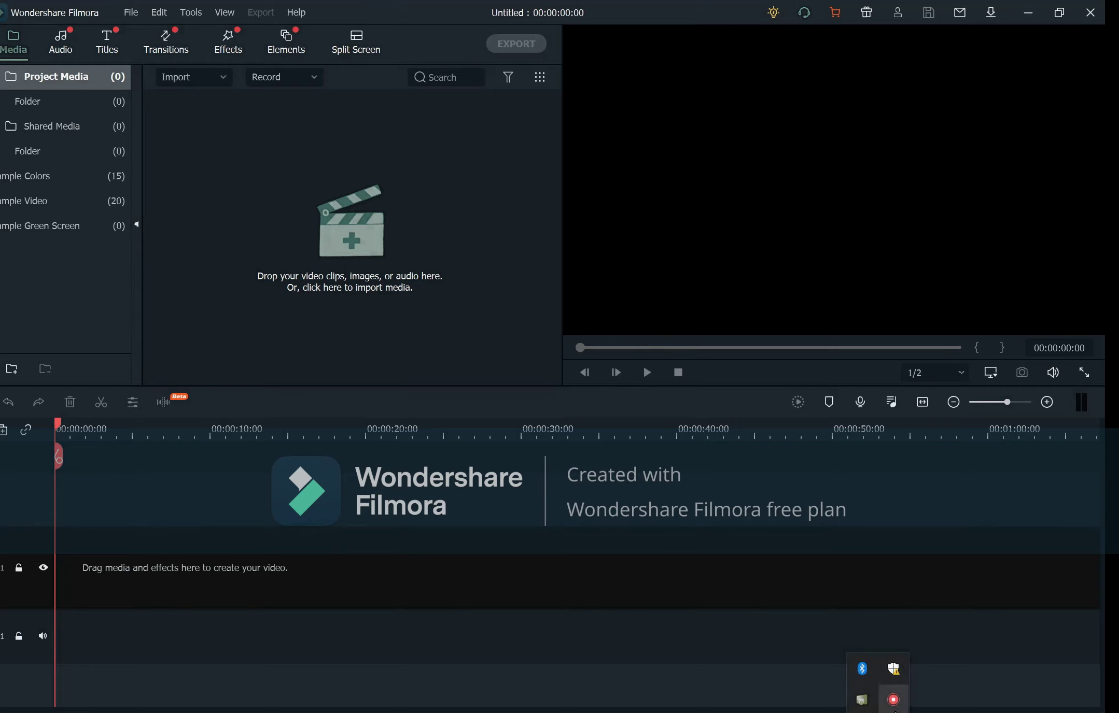